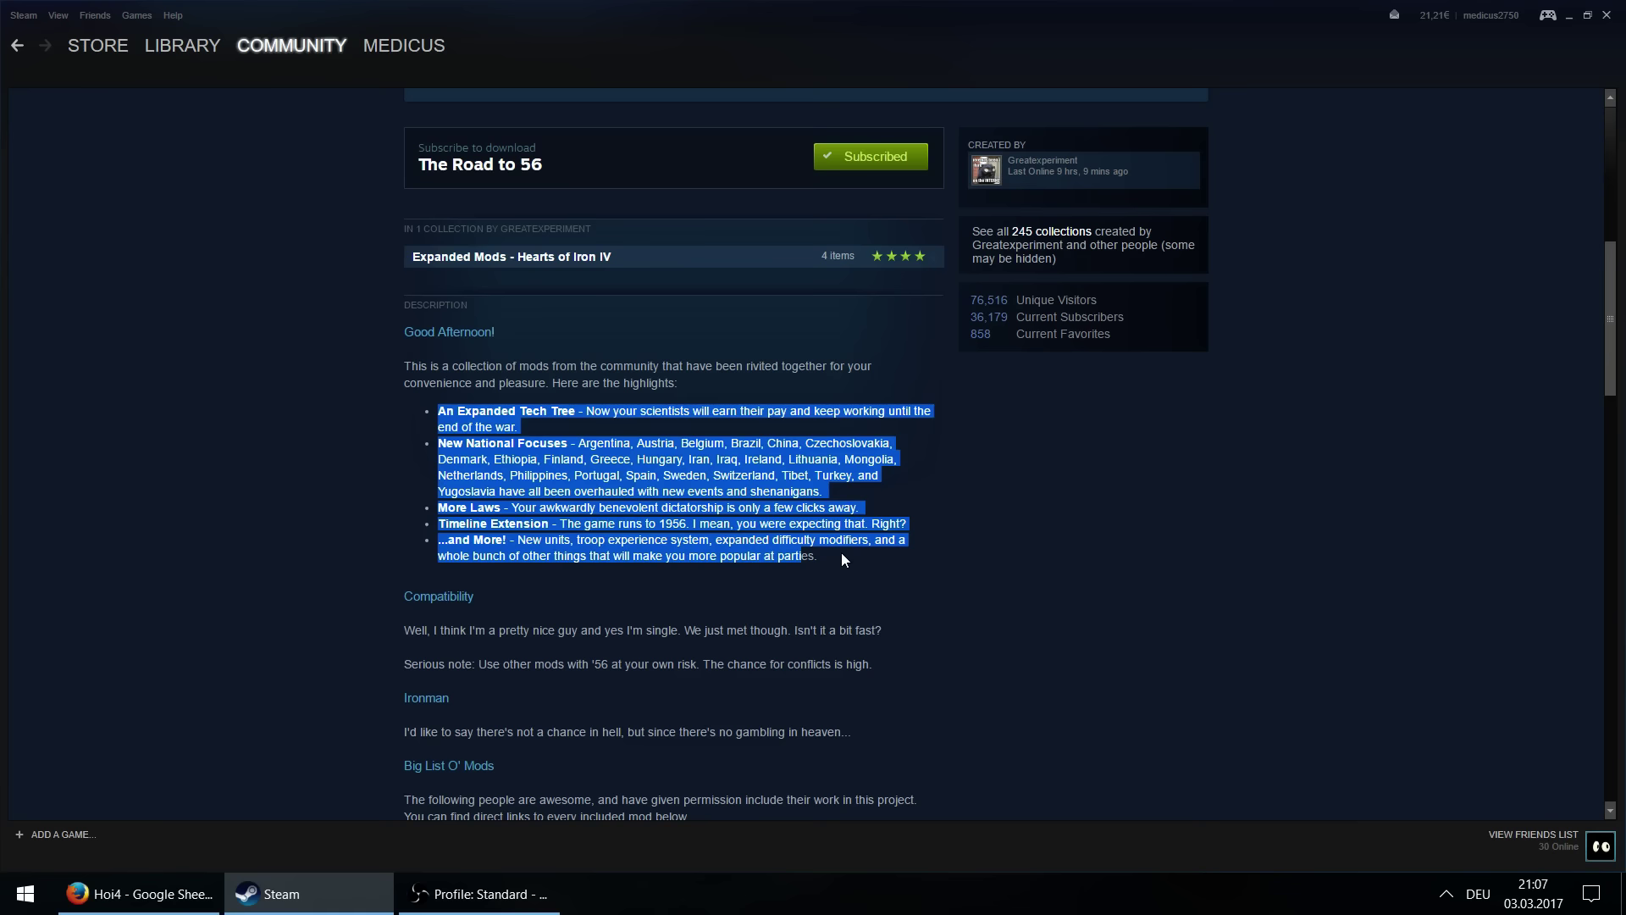
- Review The Road to 56 mod's description and list of included mods, and show the first preview screenshot in its gallery
click(610, 516)
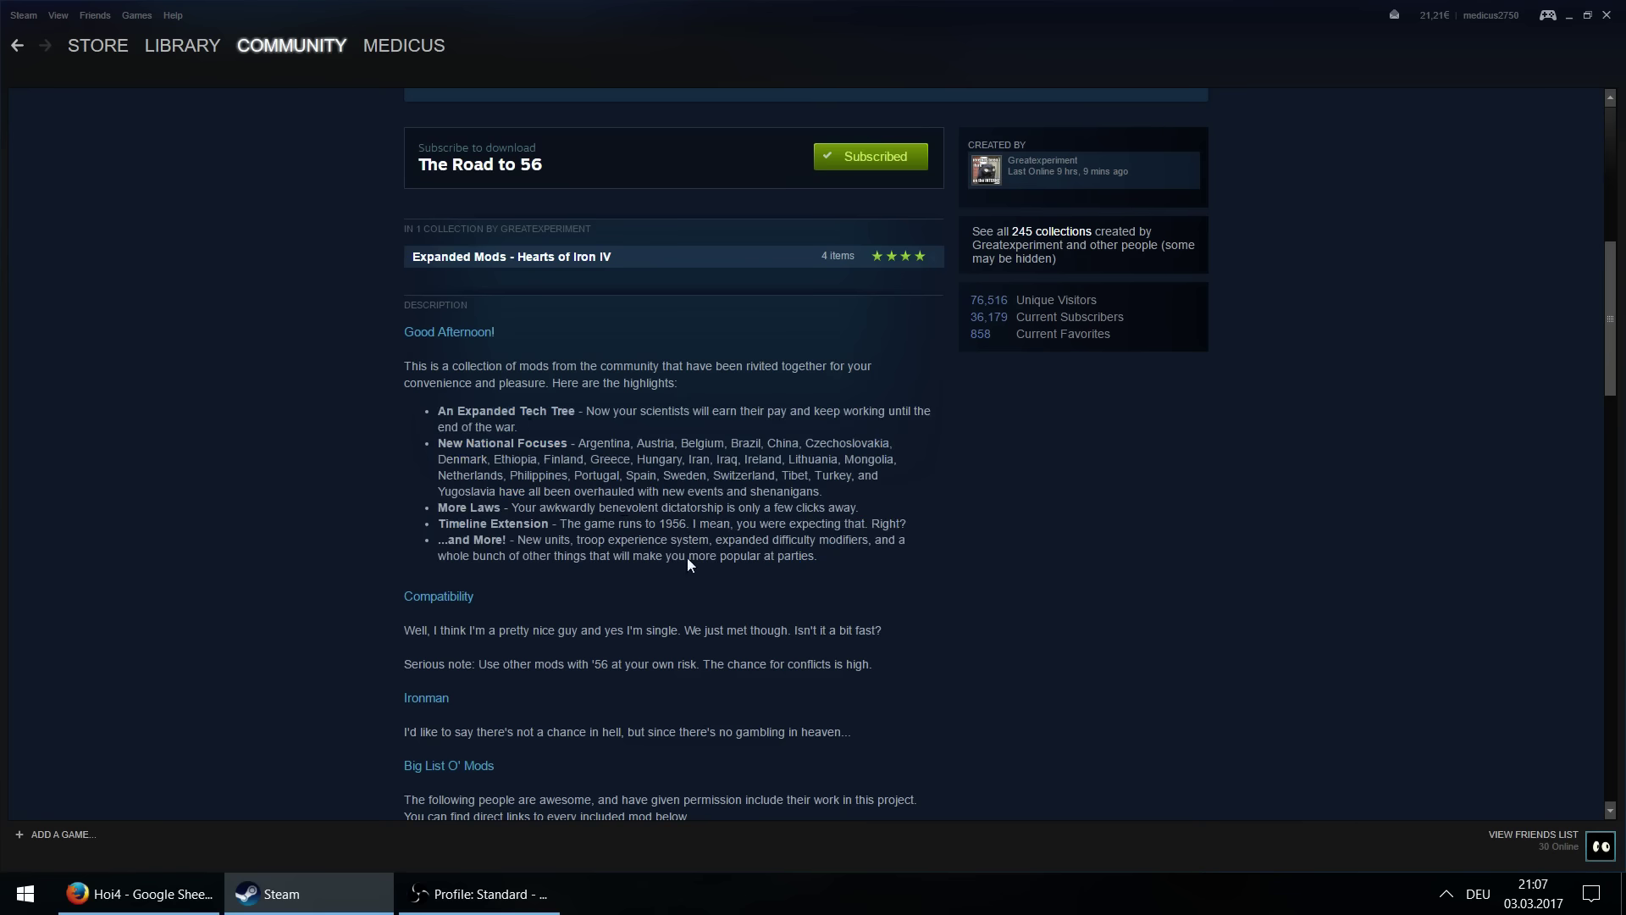
scroll(694, 571, down, 4)
scroll(700, 586, down, 2)
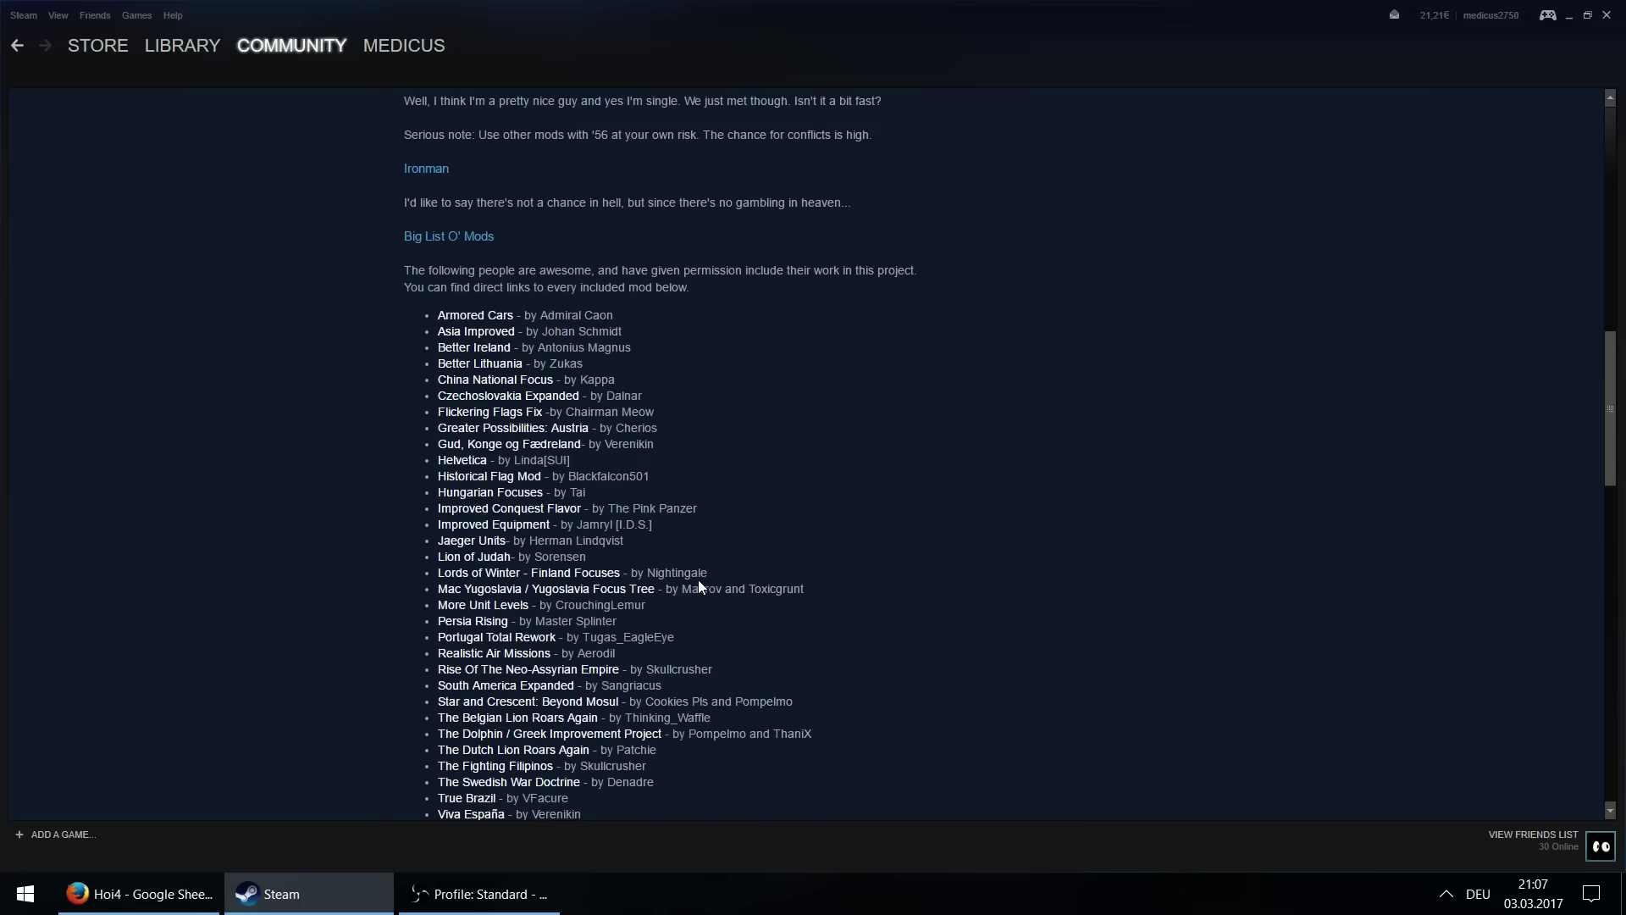
scroll(487, 669, down, 5)
scroll(499, 708, up, 5)
scroll(545, 315, up, 10)
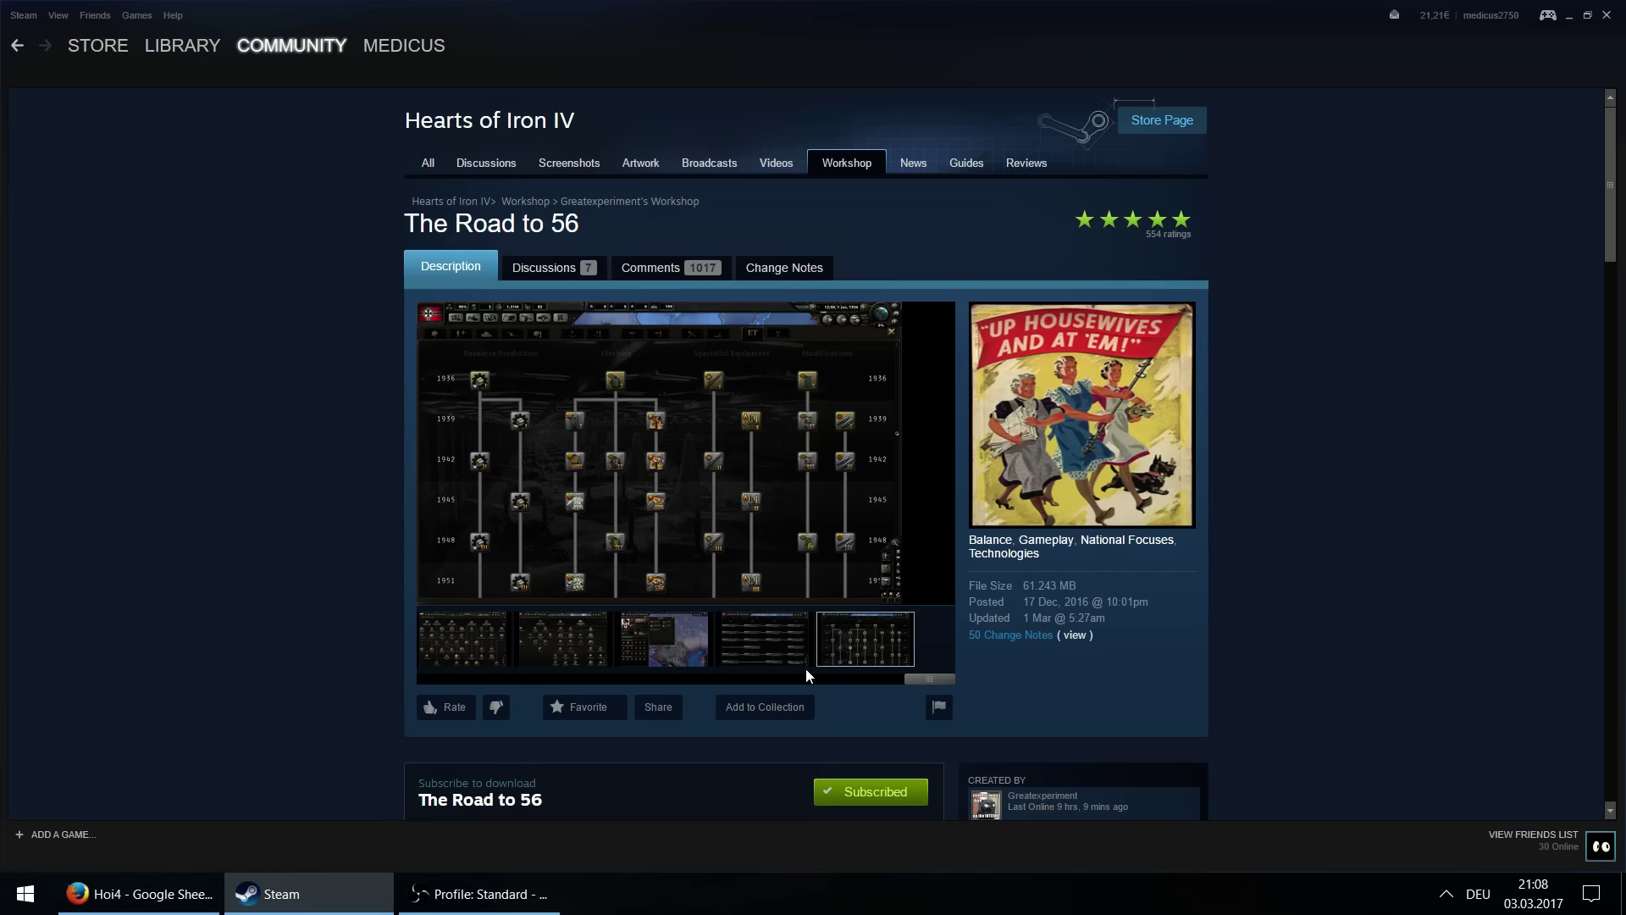
drag(921, 681, 371, 681)
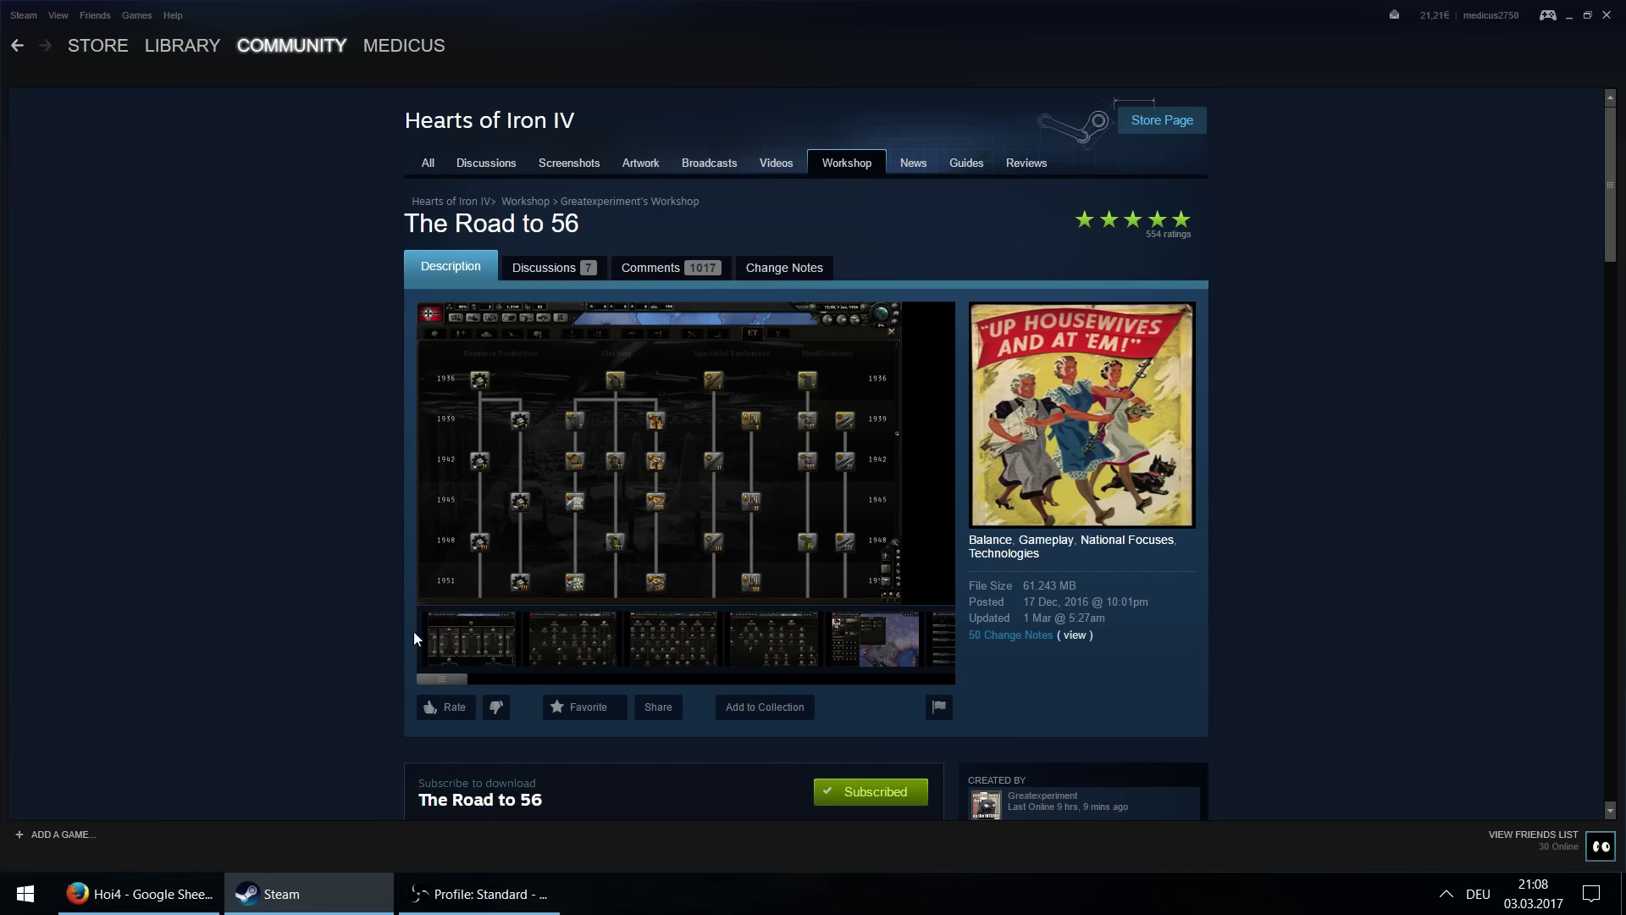
click(465, 641)
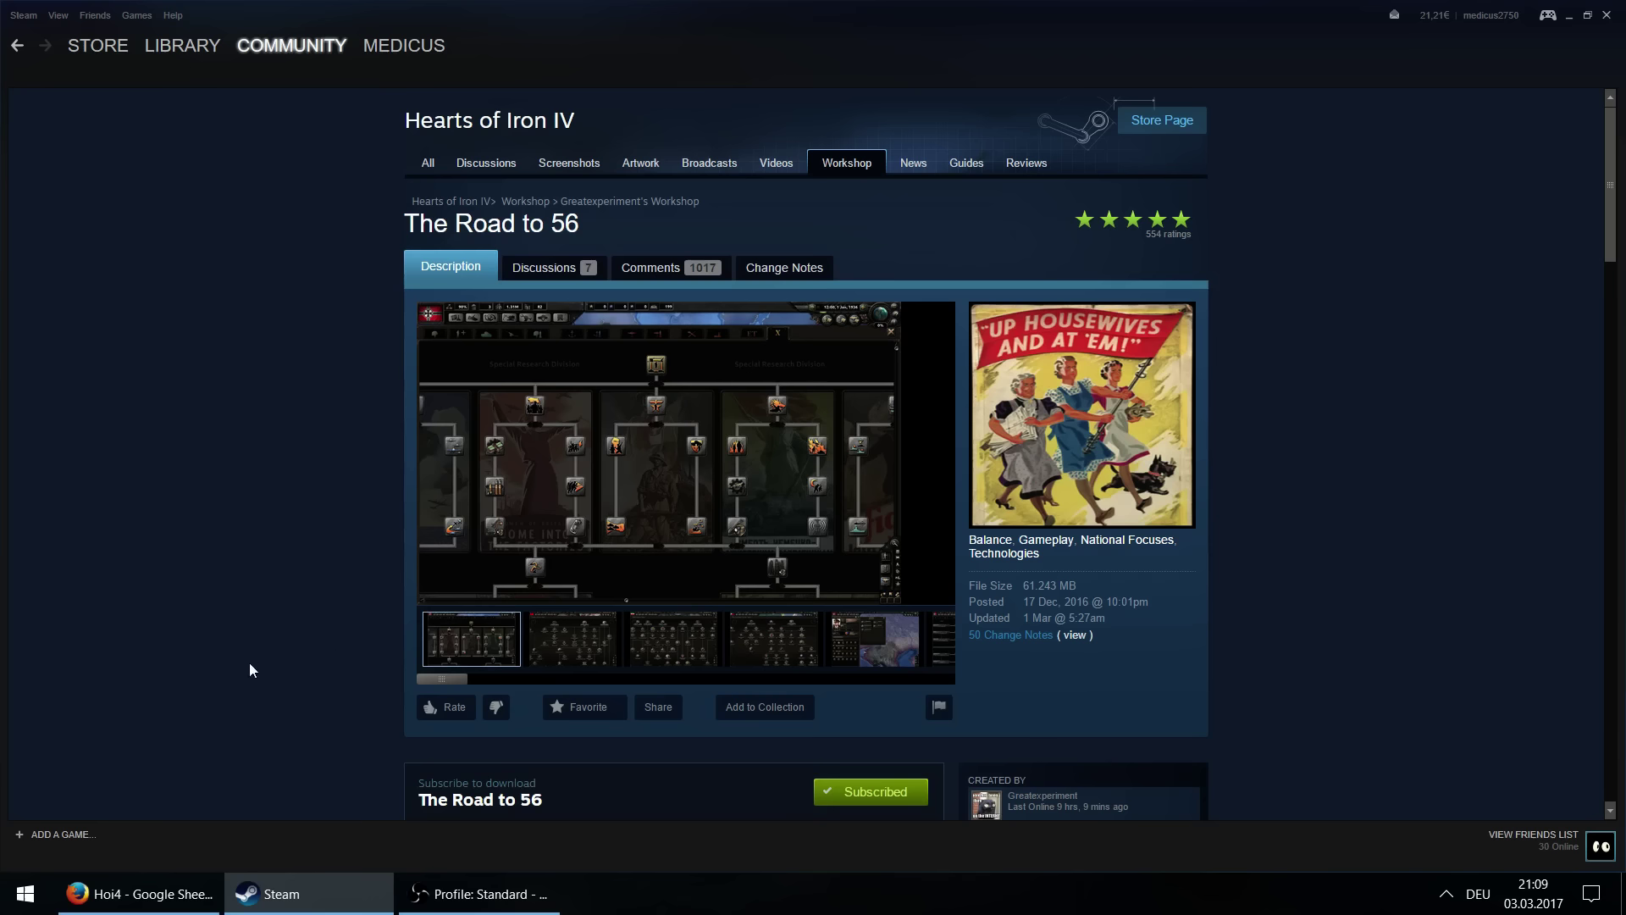
- Switch to the Hoi4 Google Sheet and look over the team headings and team leaders in the first two rows
click(169, 891)
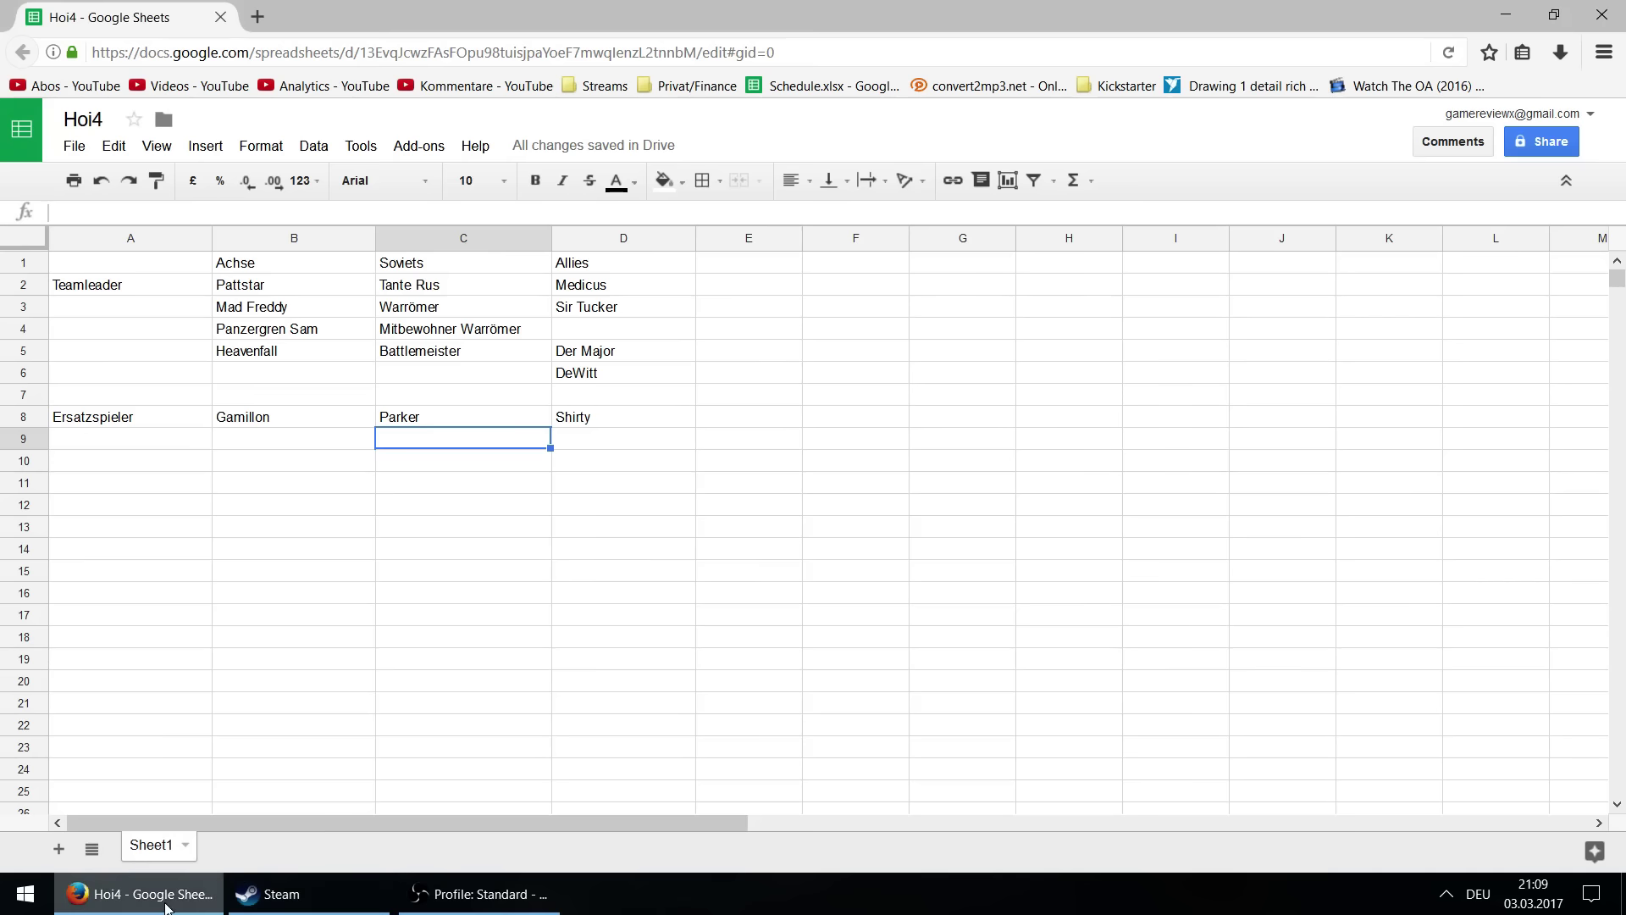
click(380, 570)
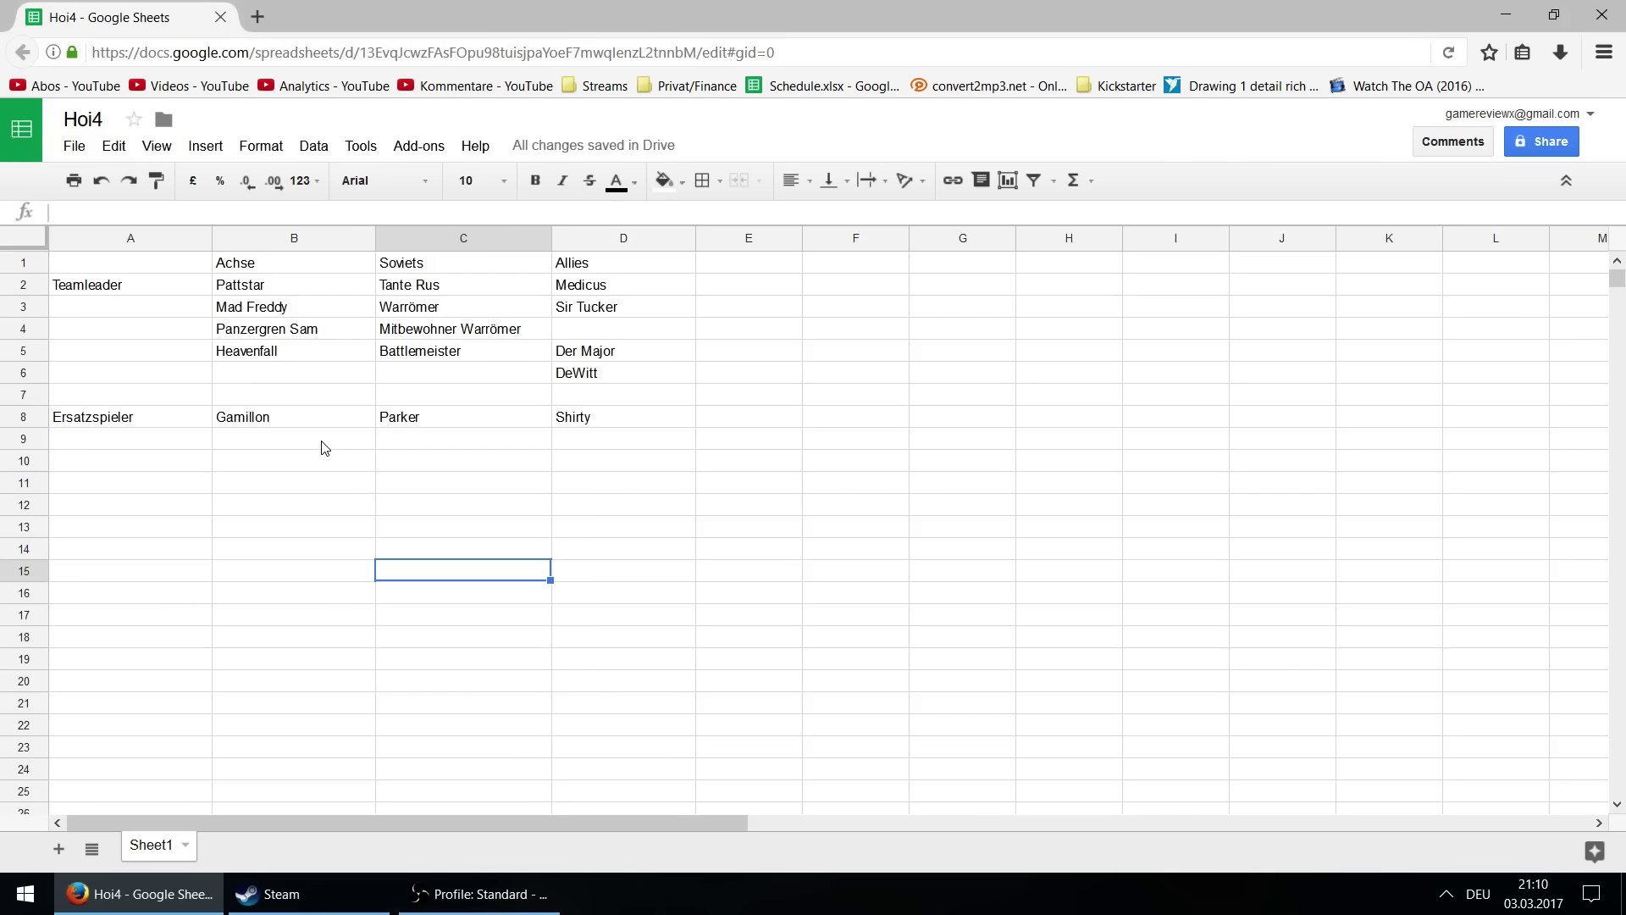
click(258, 288)
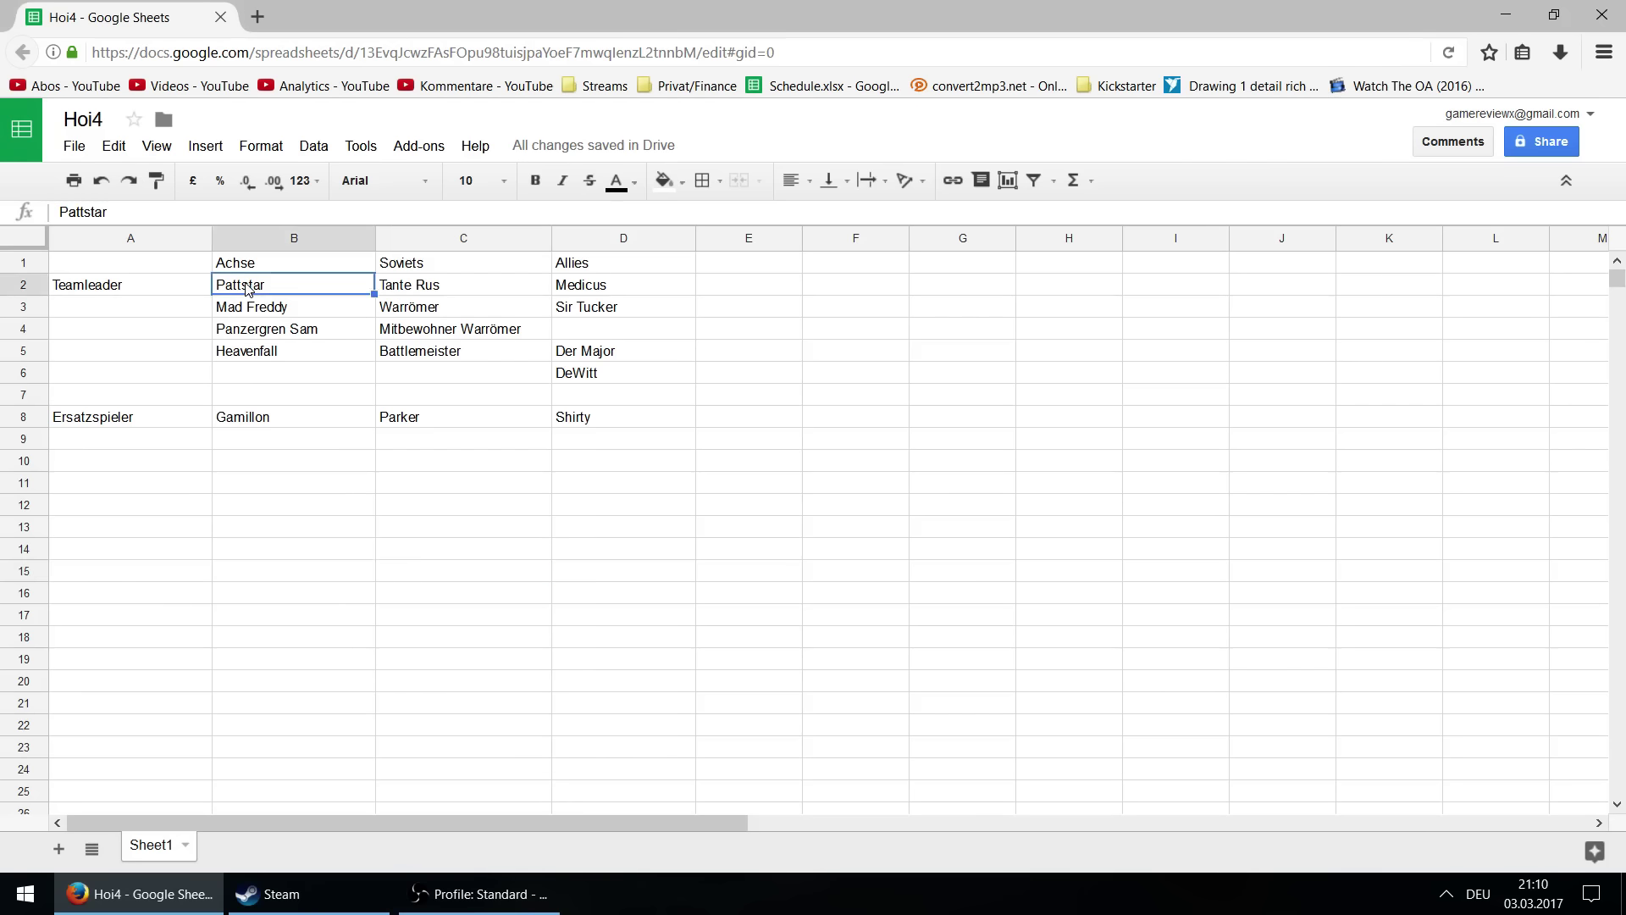
click(439, 292)
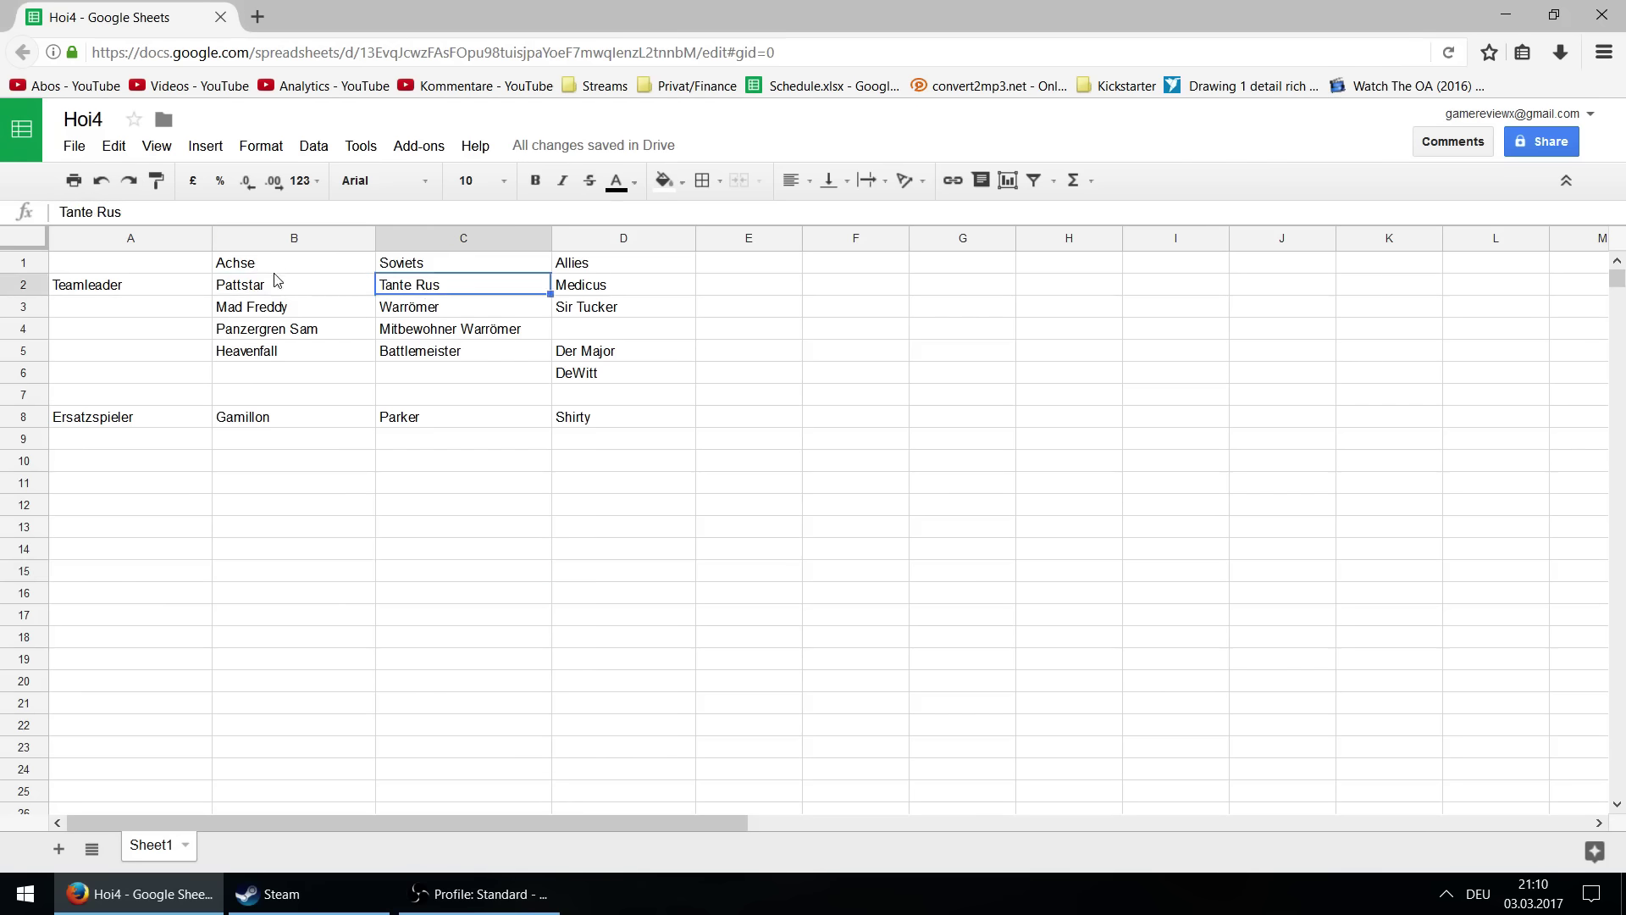
click(267, 271)
click(426, 264)
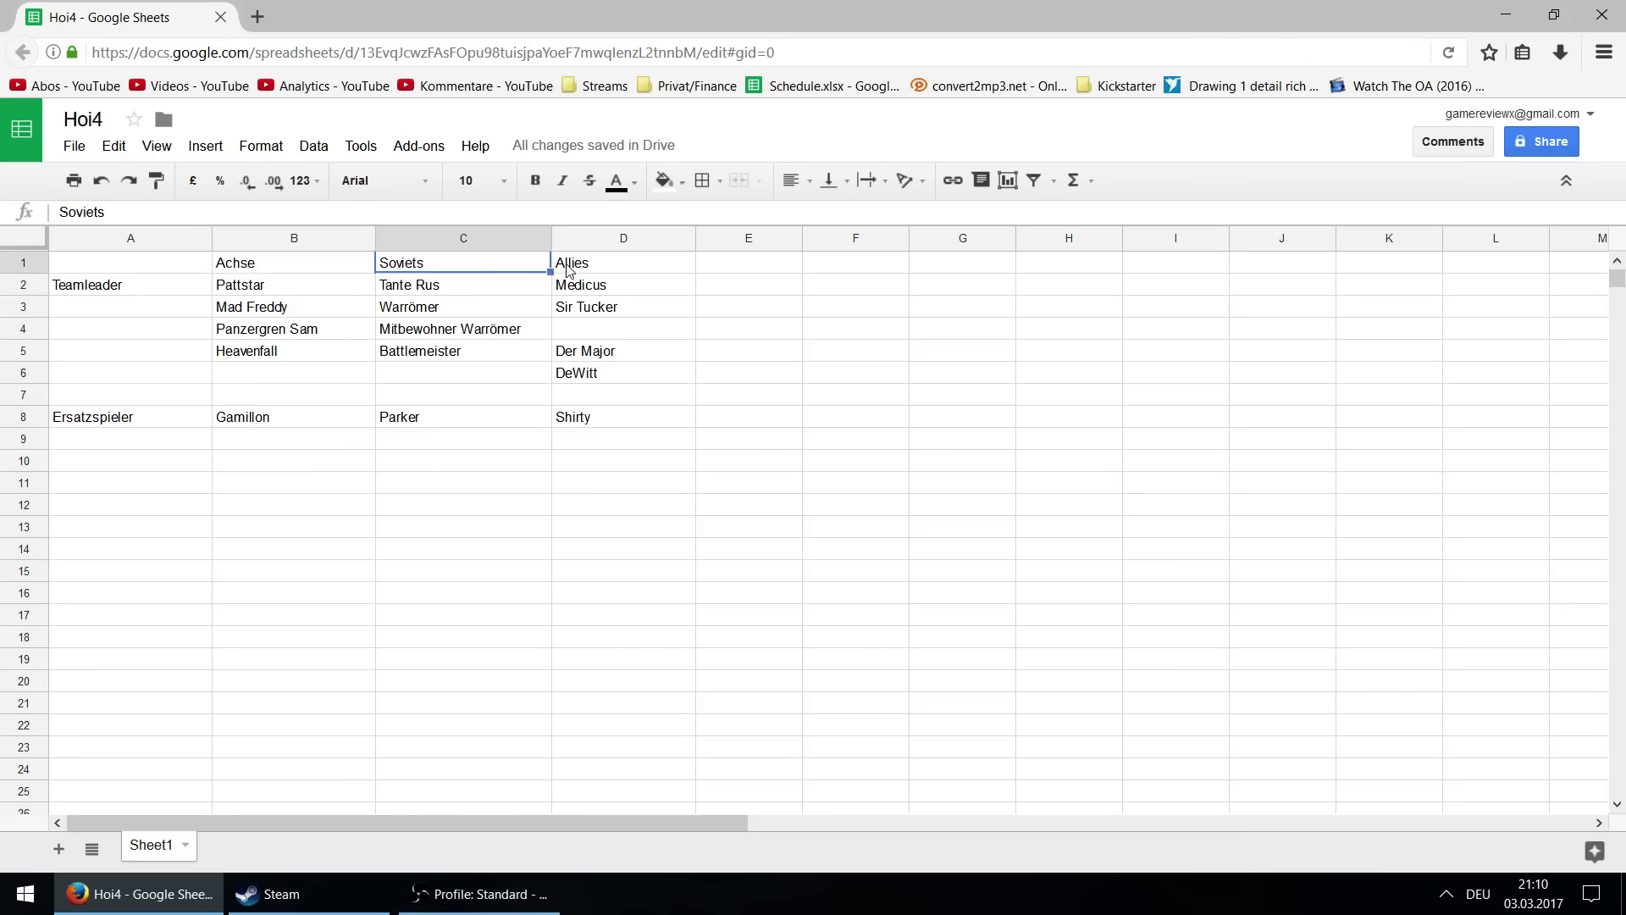
- Swap the first two team headings, putting Soviets in B1 and Achse in C1
click(321, 268)
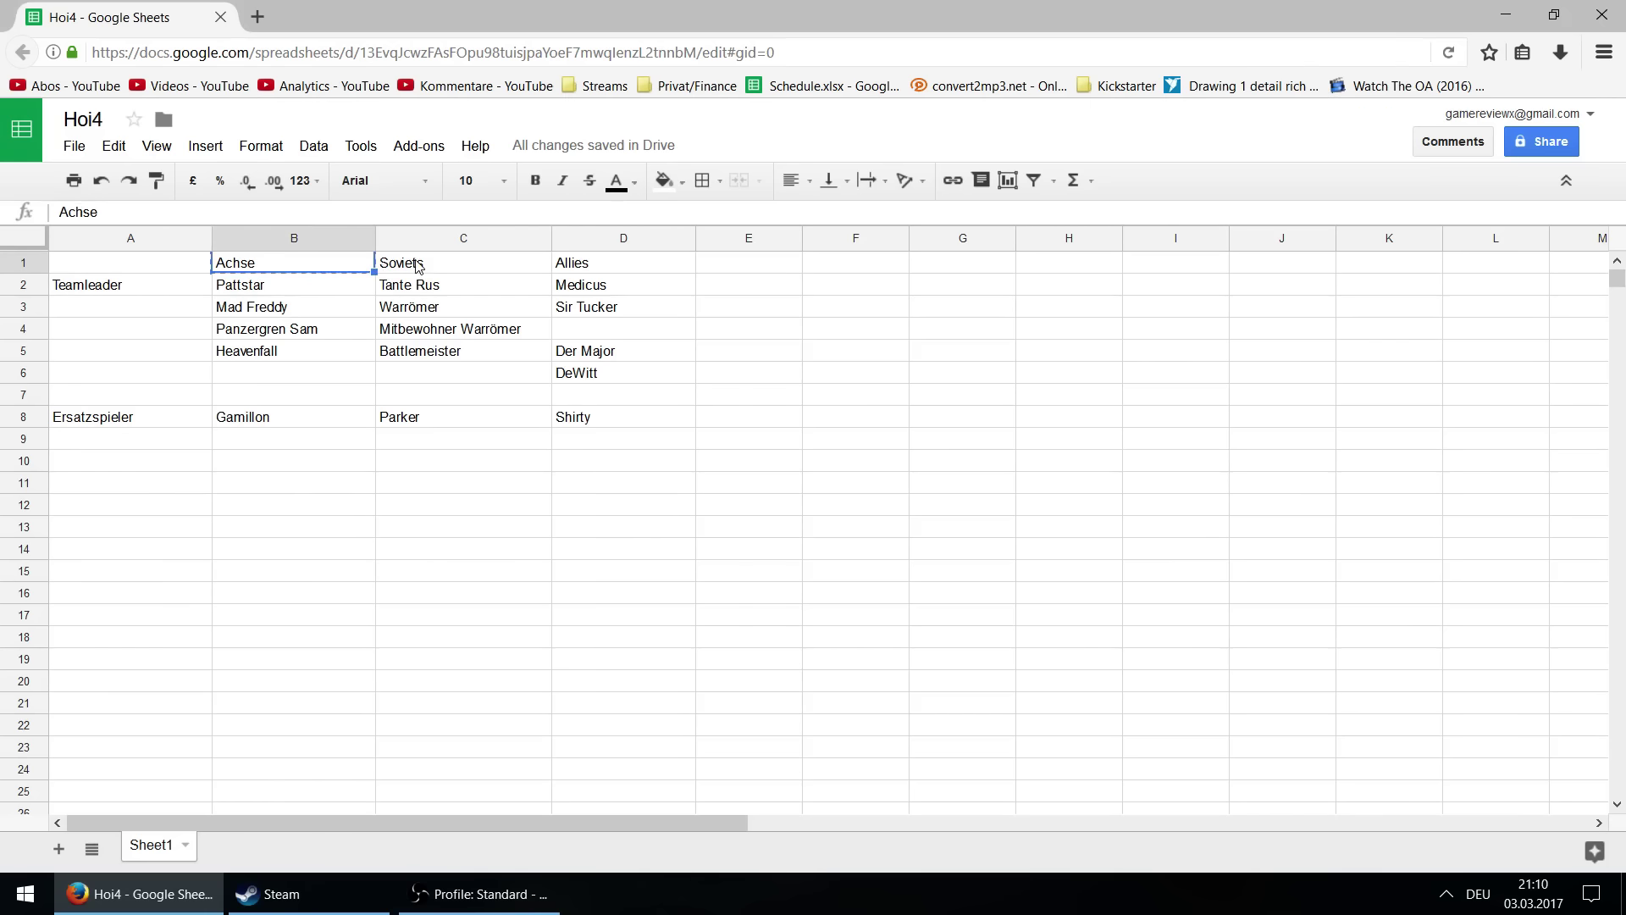
key(ctrl+c)
key(Right)
key(ctrl+v)
key(Left)
text(S)
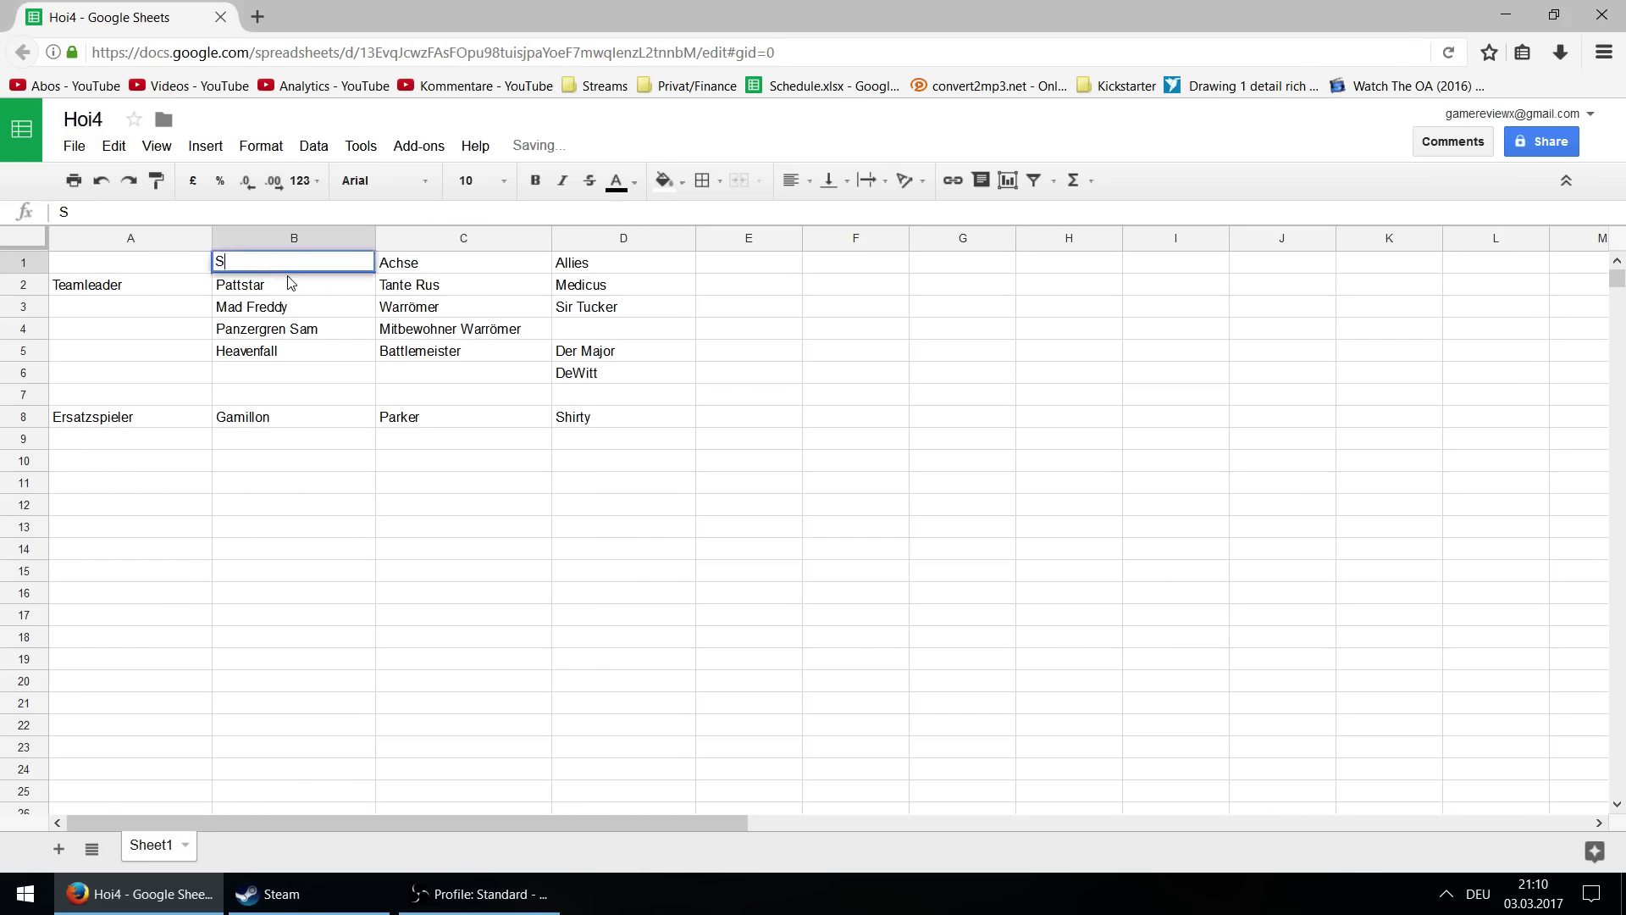
text(oviets)
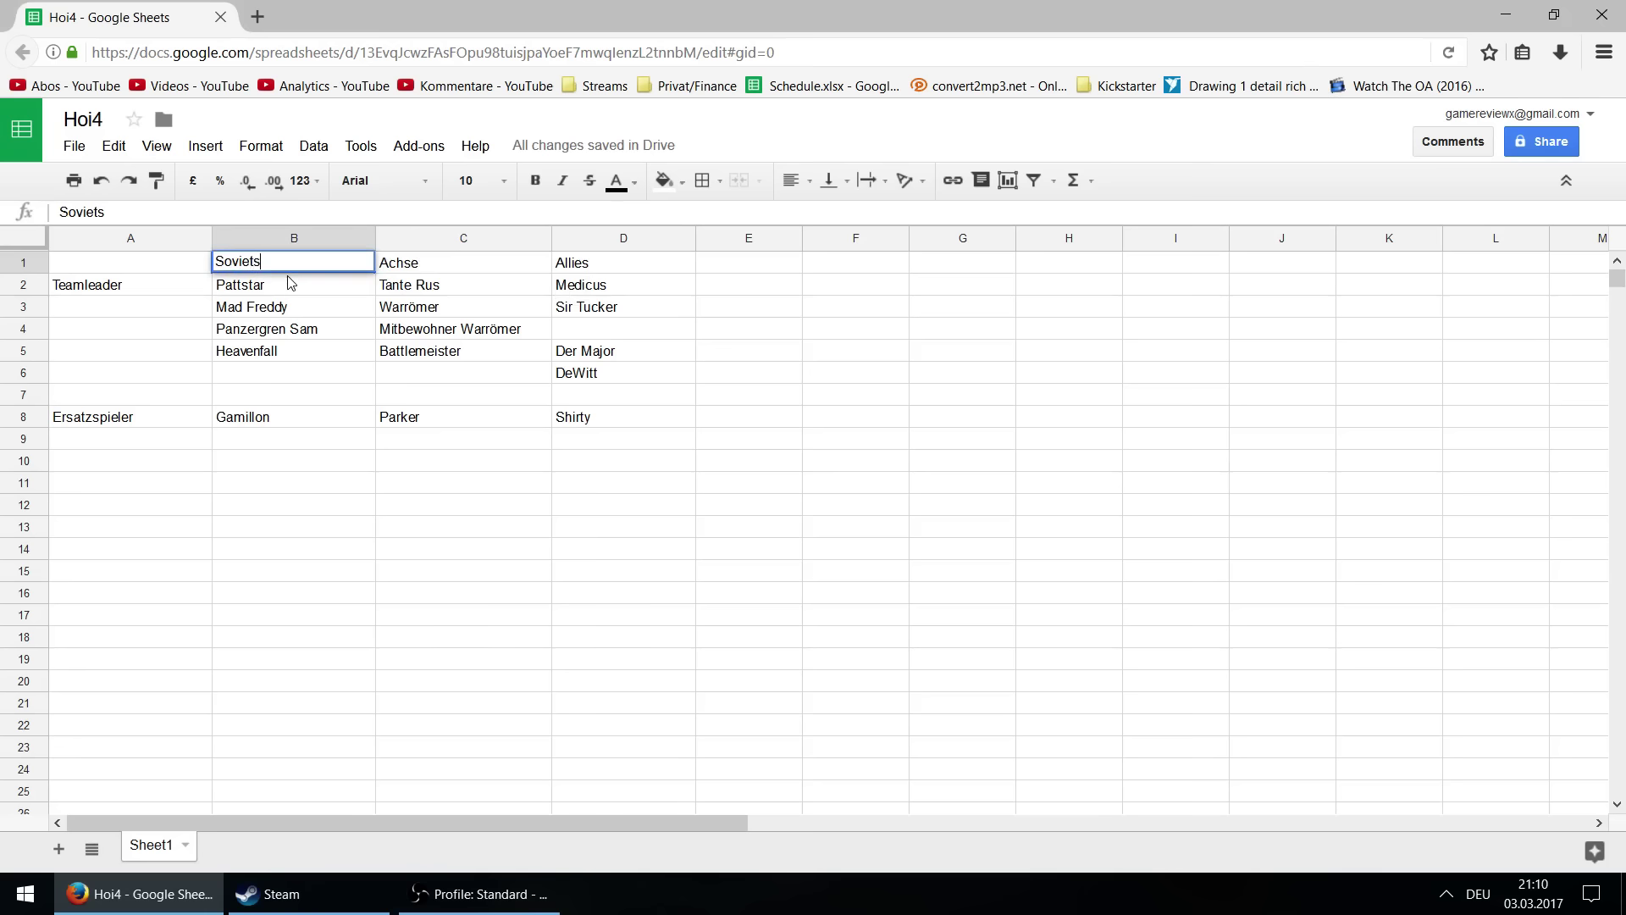
key(Return)
- Examine the team headings in row 1 against the team leaders in row 2
click(287, 268)
key(Down)
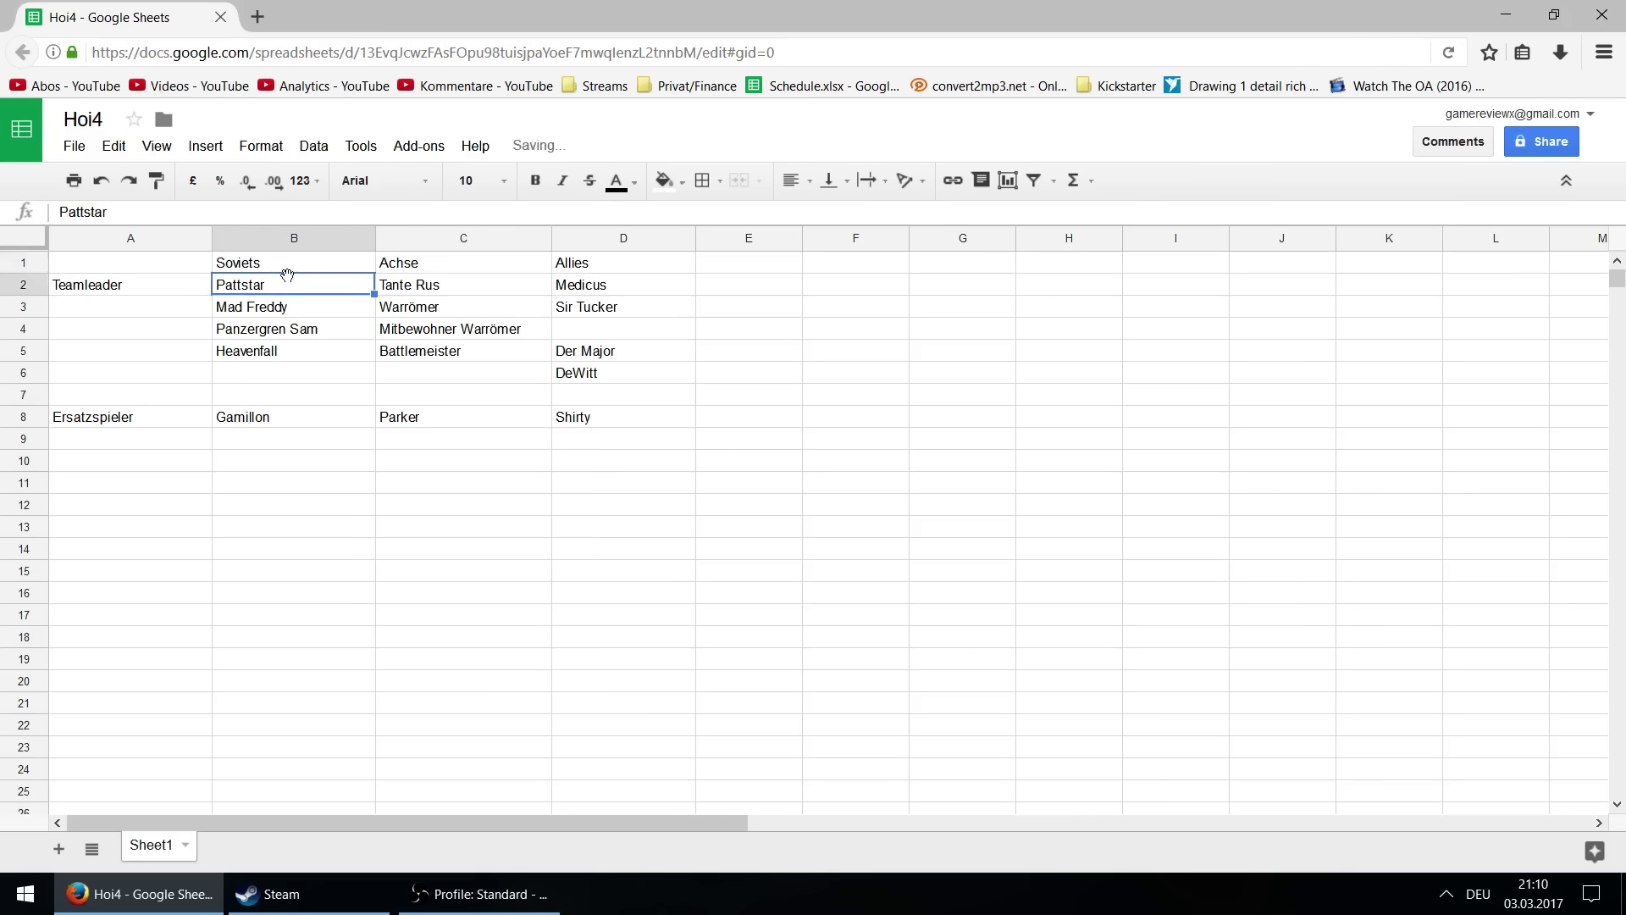
key(Up)
key(Right)
key(Right)
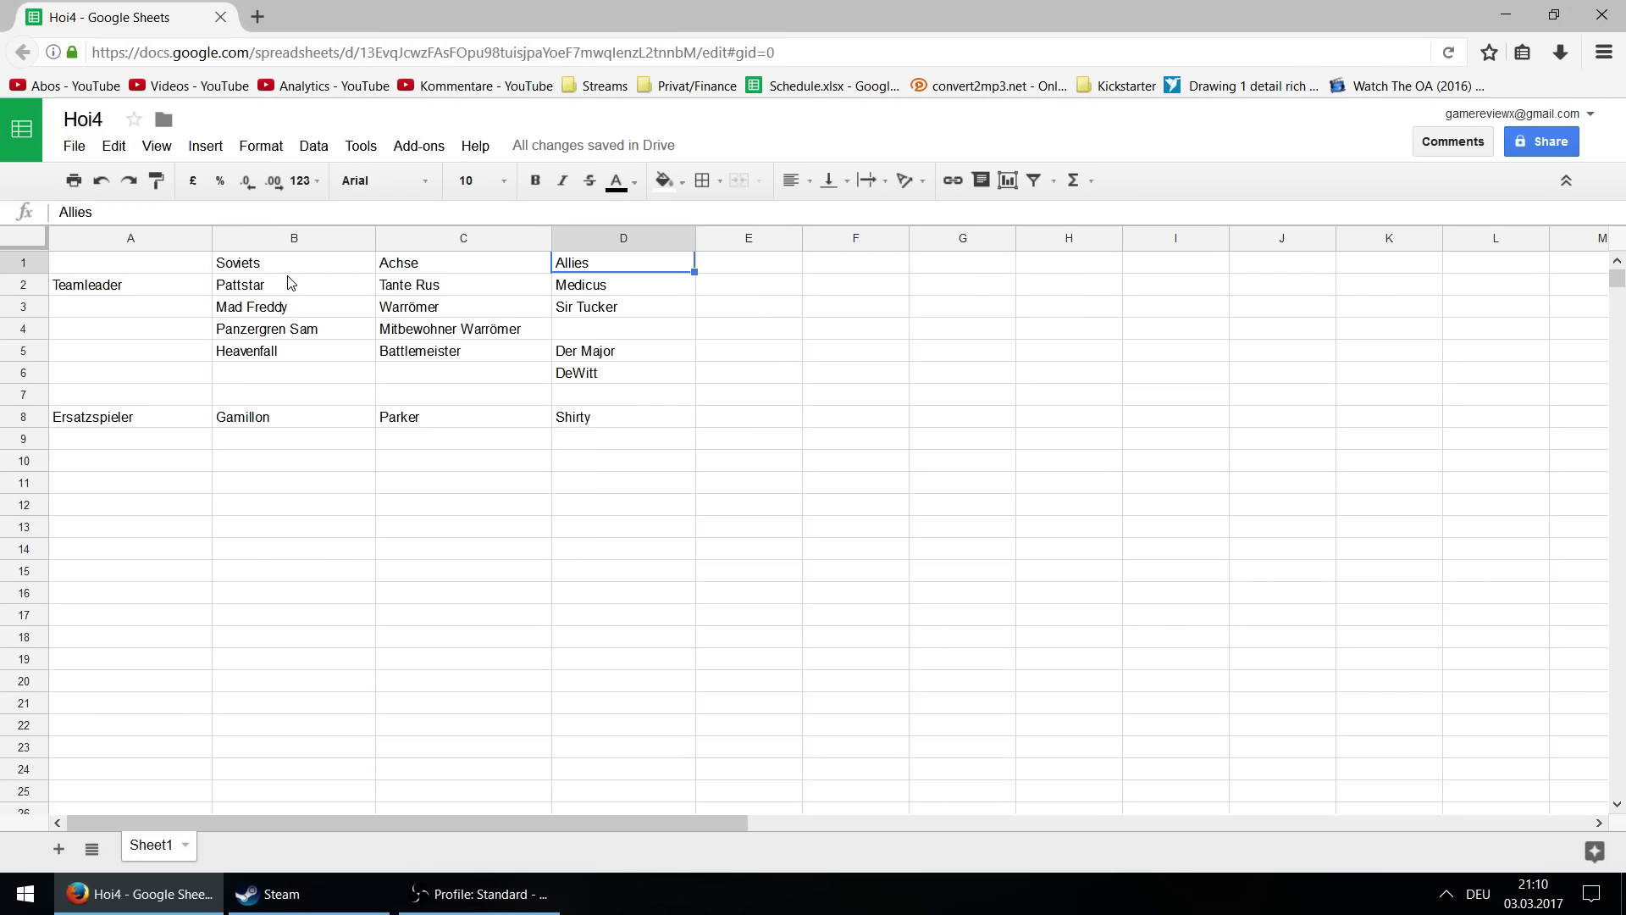
key(Down)
key(Left)
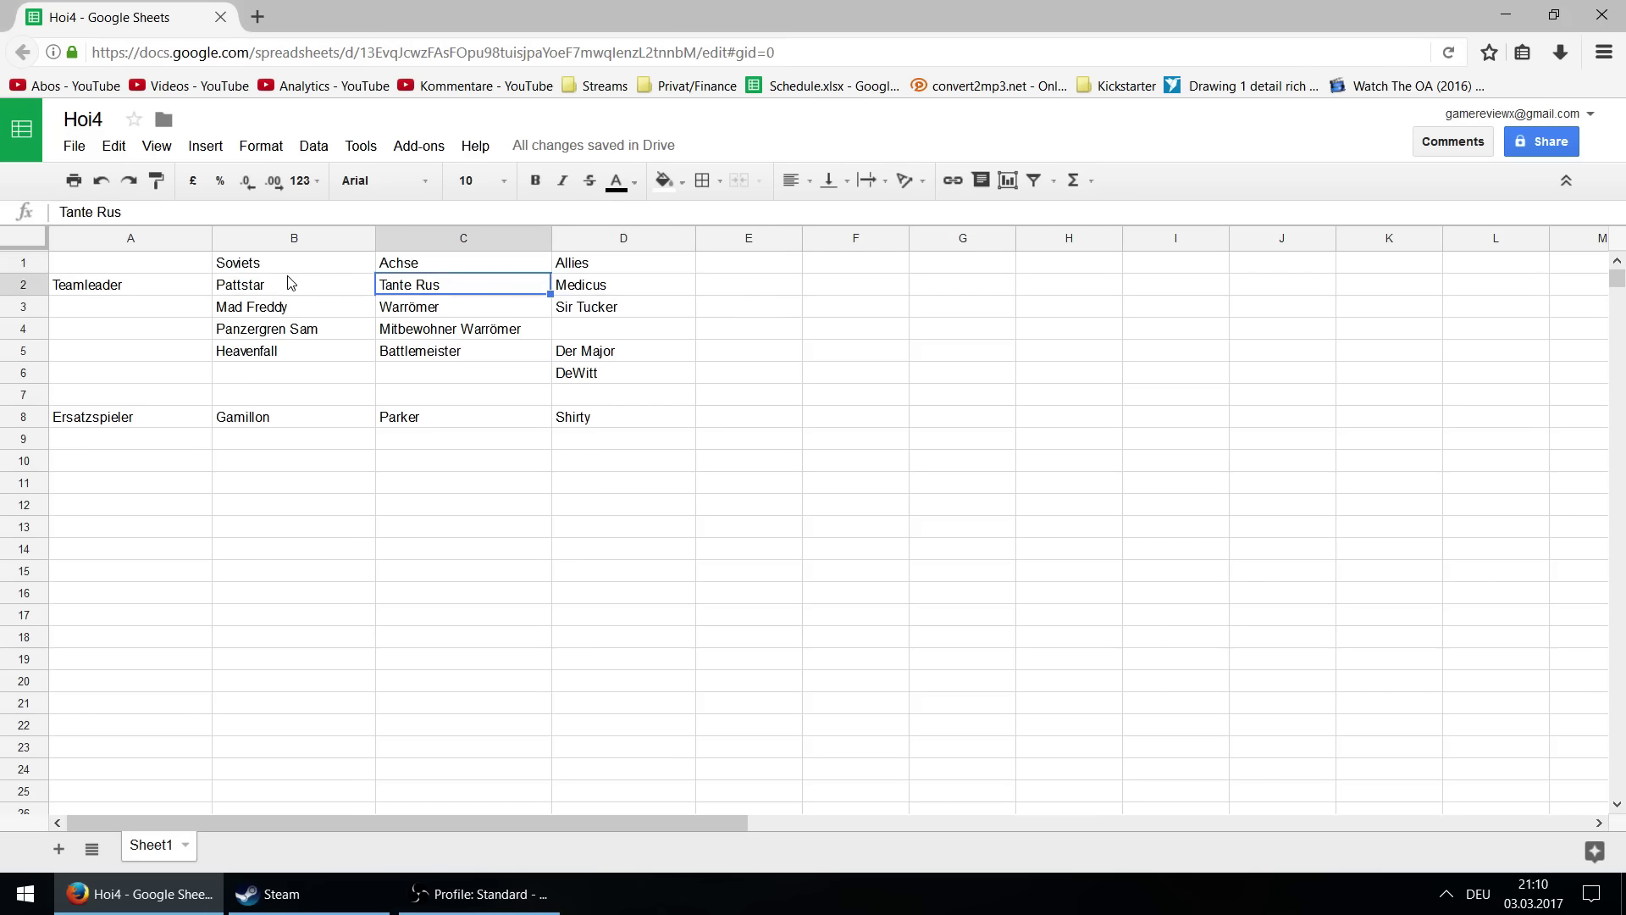
key(Up)
key(Left)
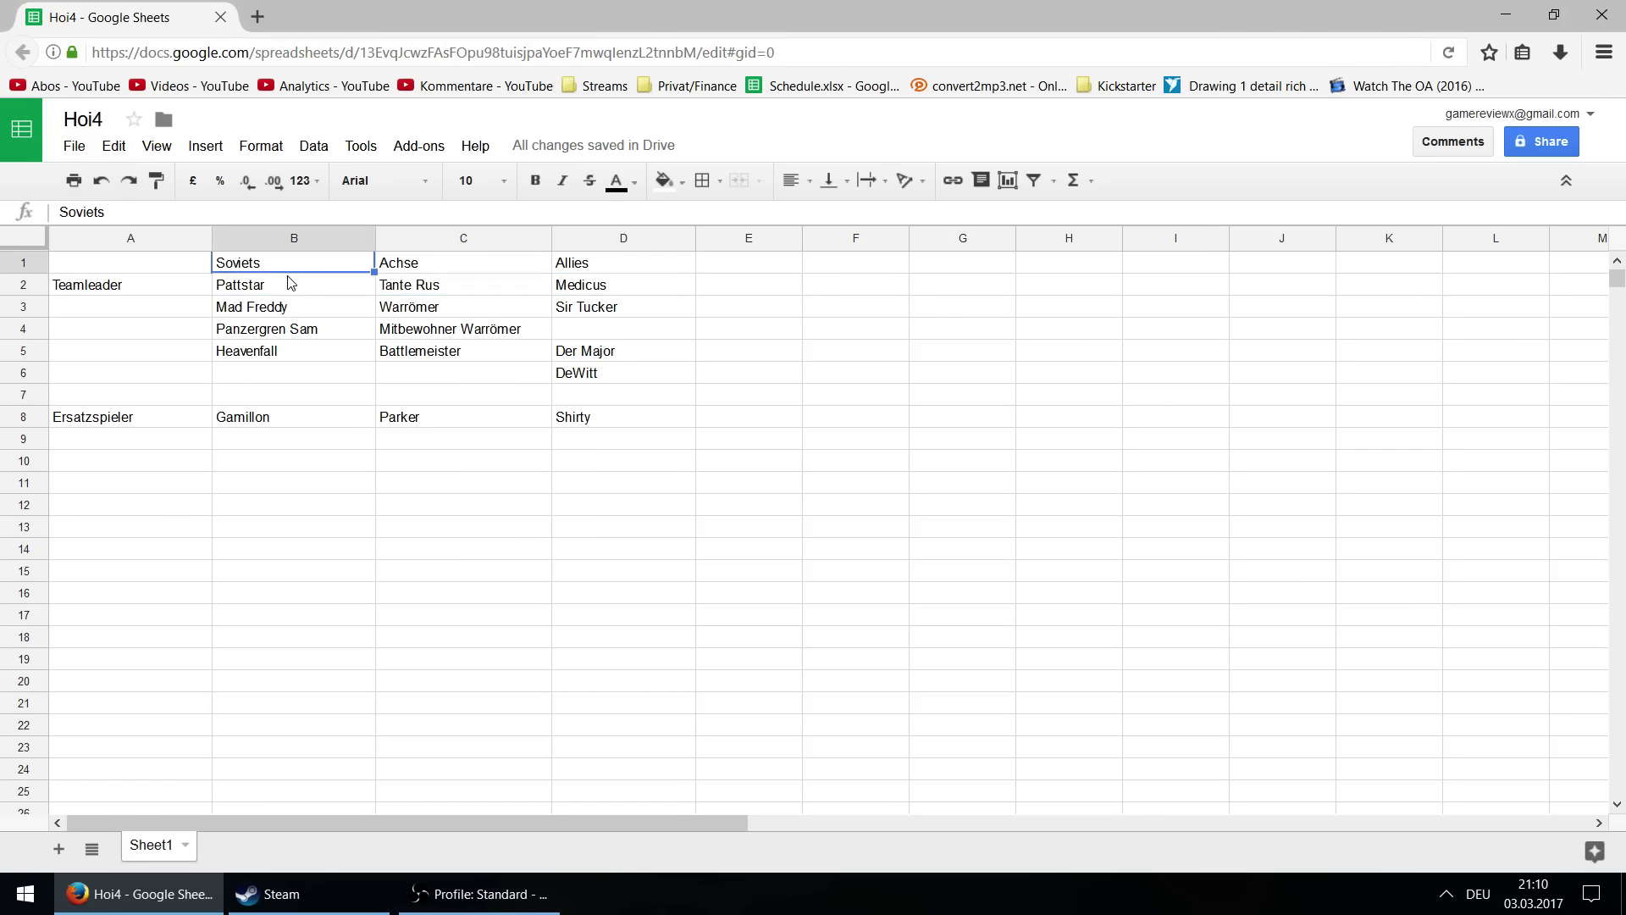
key(Left)
key(Right)
key(Right)
key(Right)
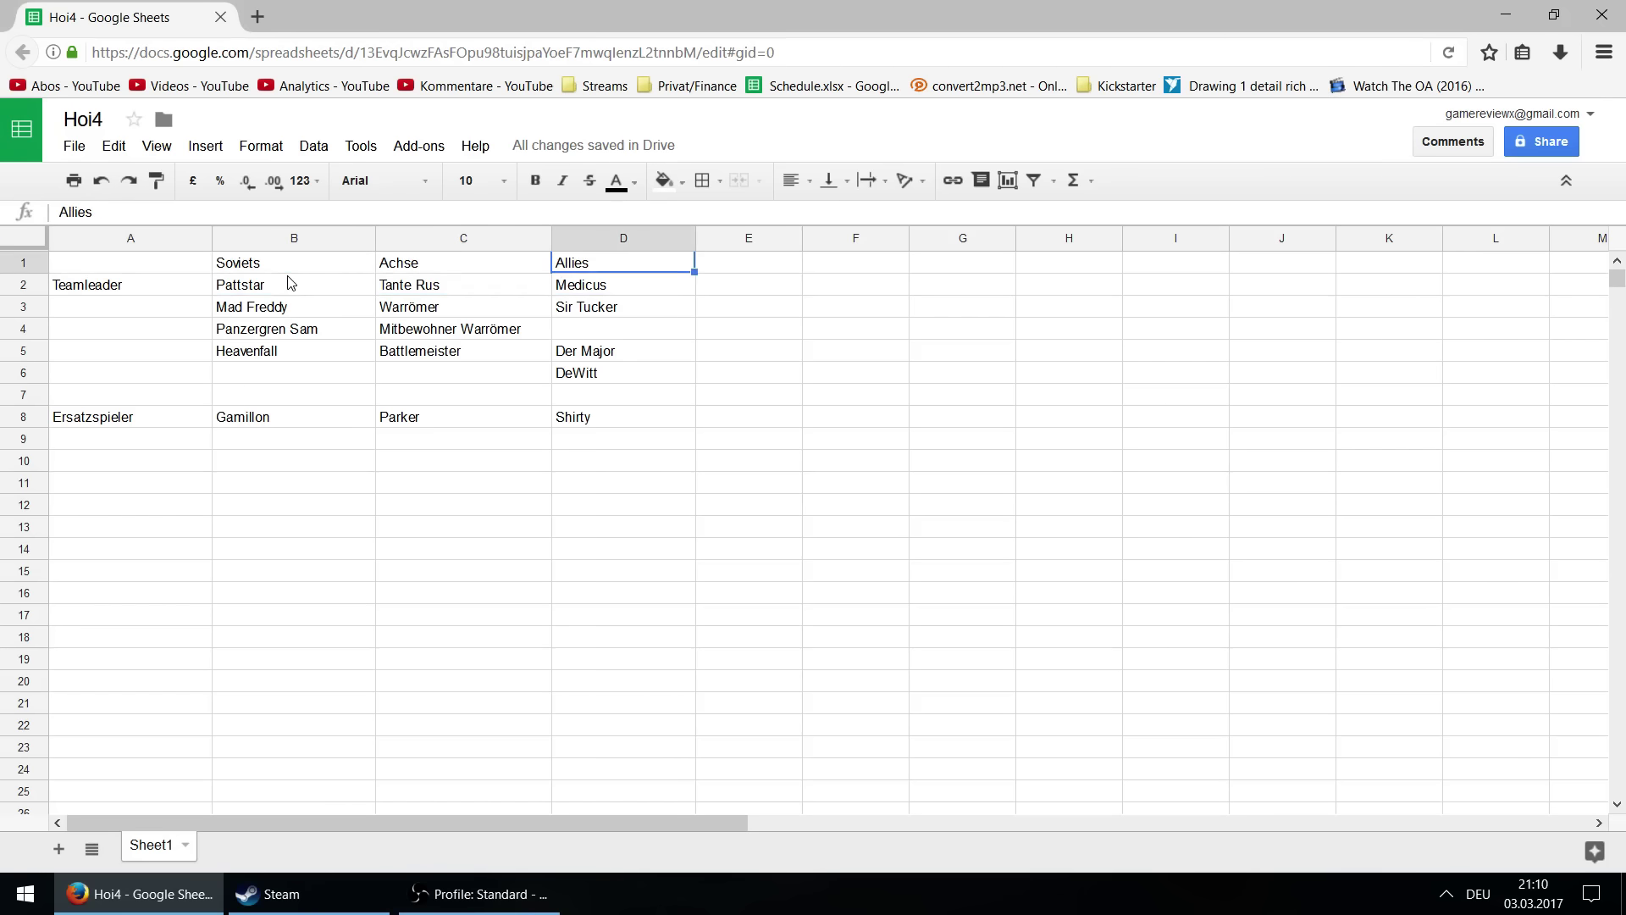
key(Left)
key(Left)
- Go through the players in the Soviets column and the substitute players in row 8
key(Down)
key(Down)
key(Down)
key(Down)
key(Down)
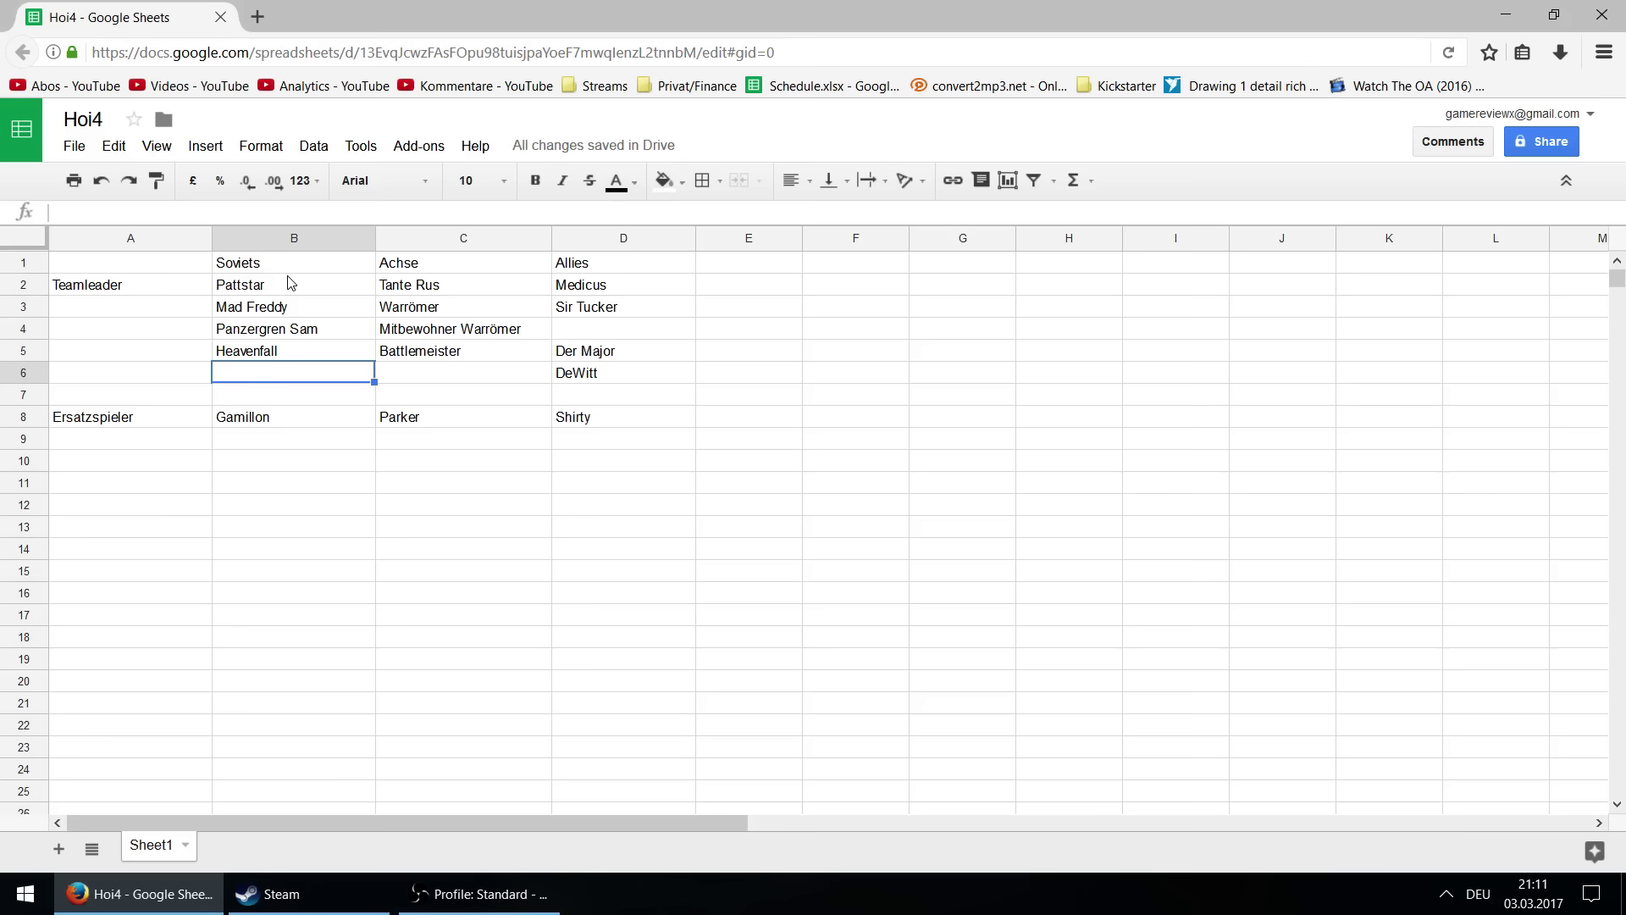
key(Down)
key(Down)
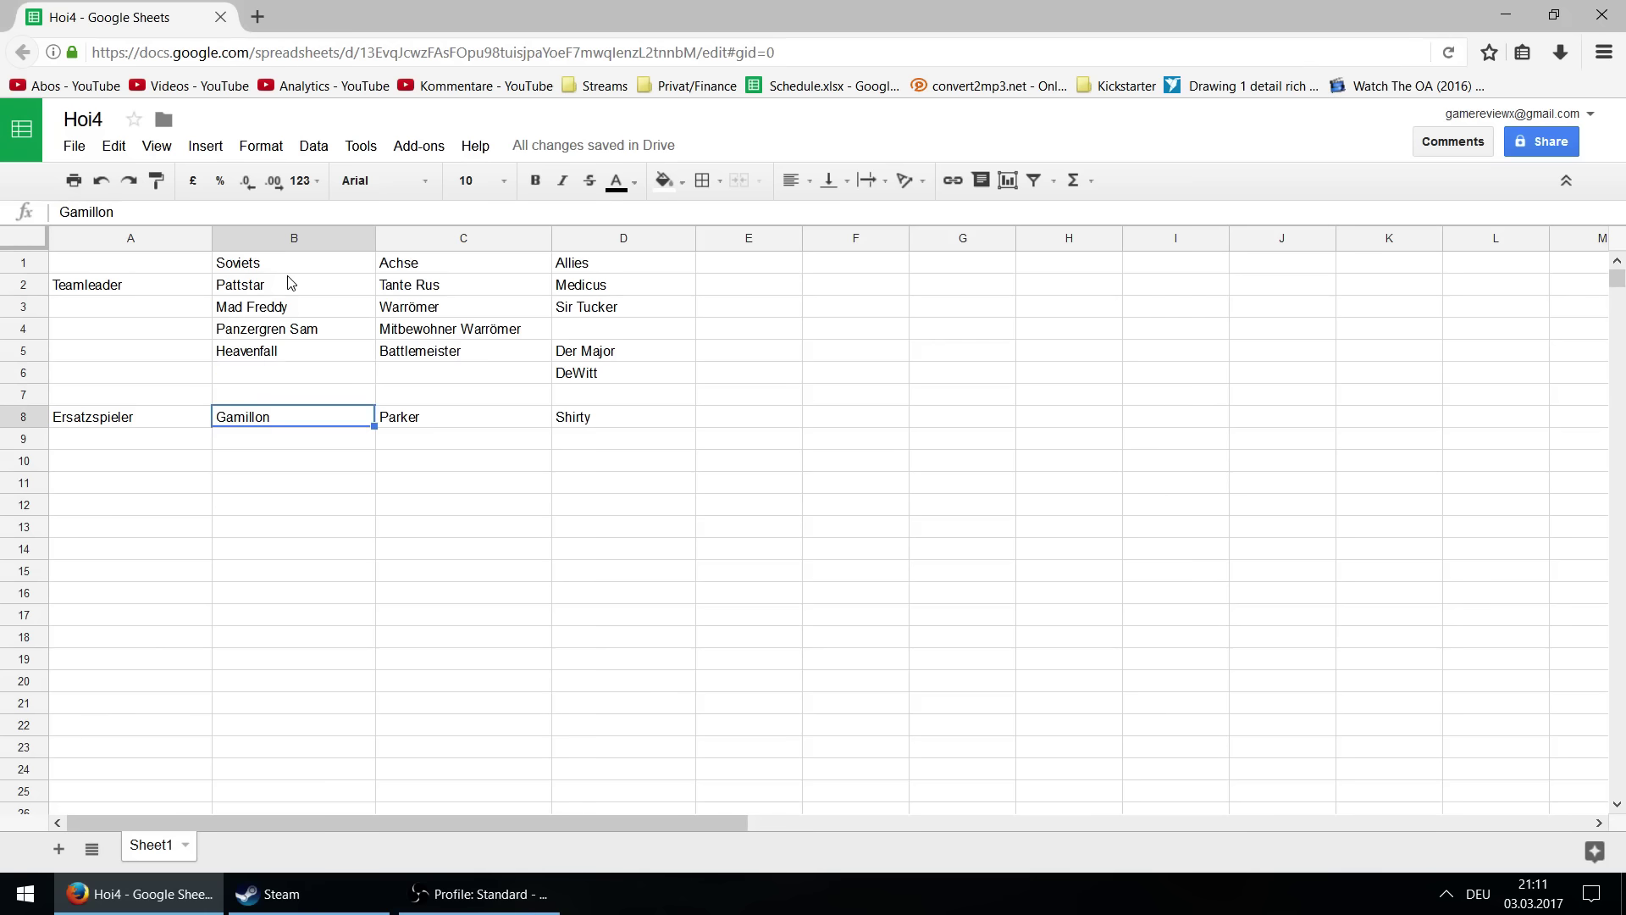
key(Down)
key(Right)
key(Right)
key(Up)
key(Left)
key(Left)
key(Down)
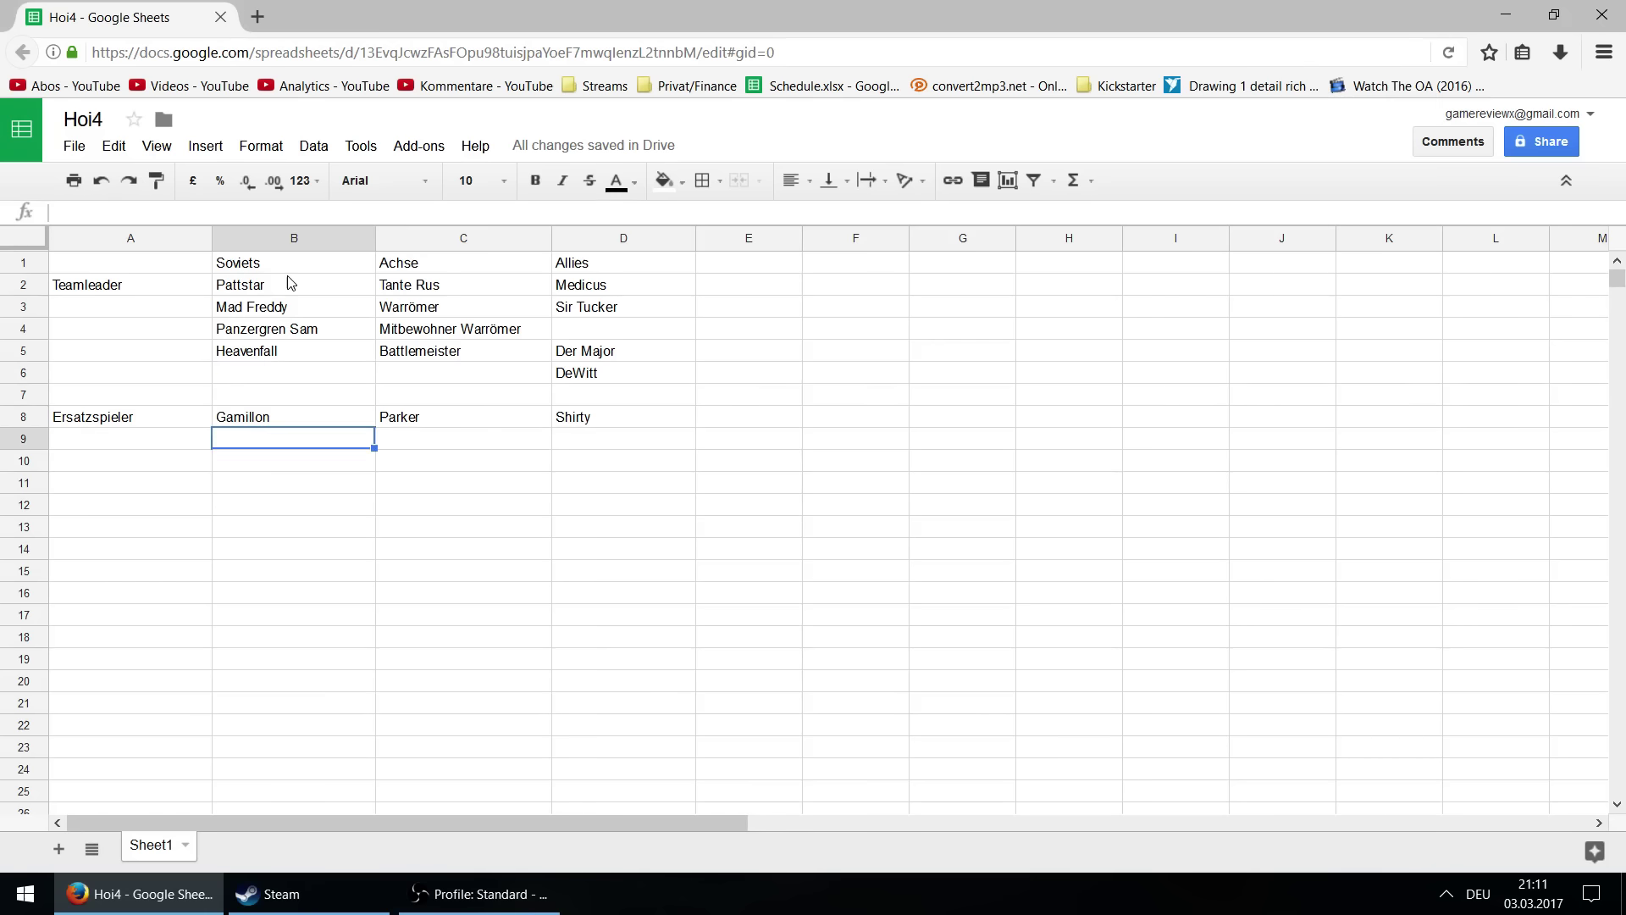
key(Up)
key(Up)
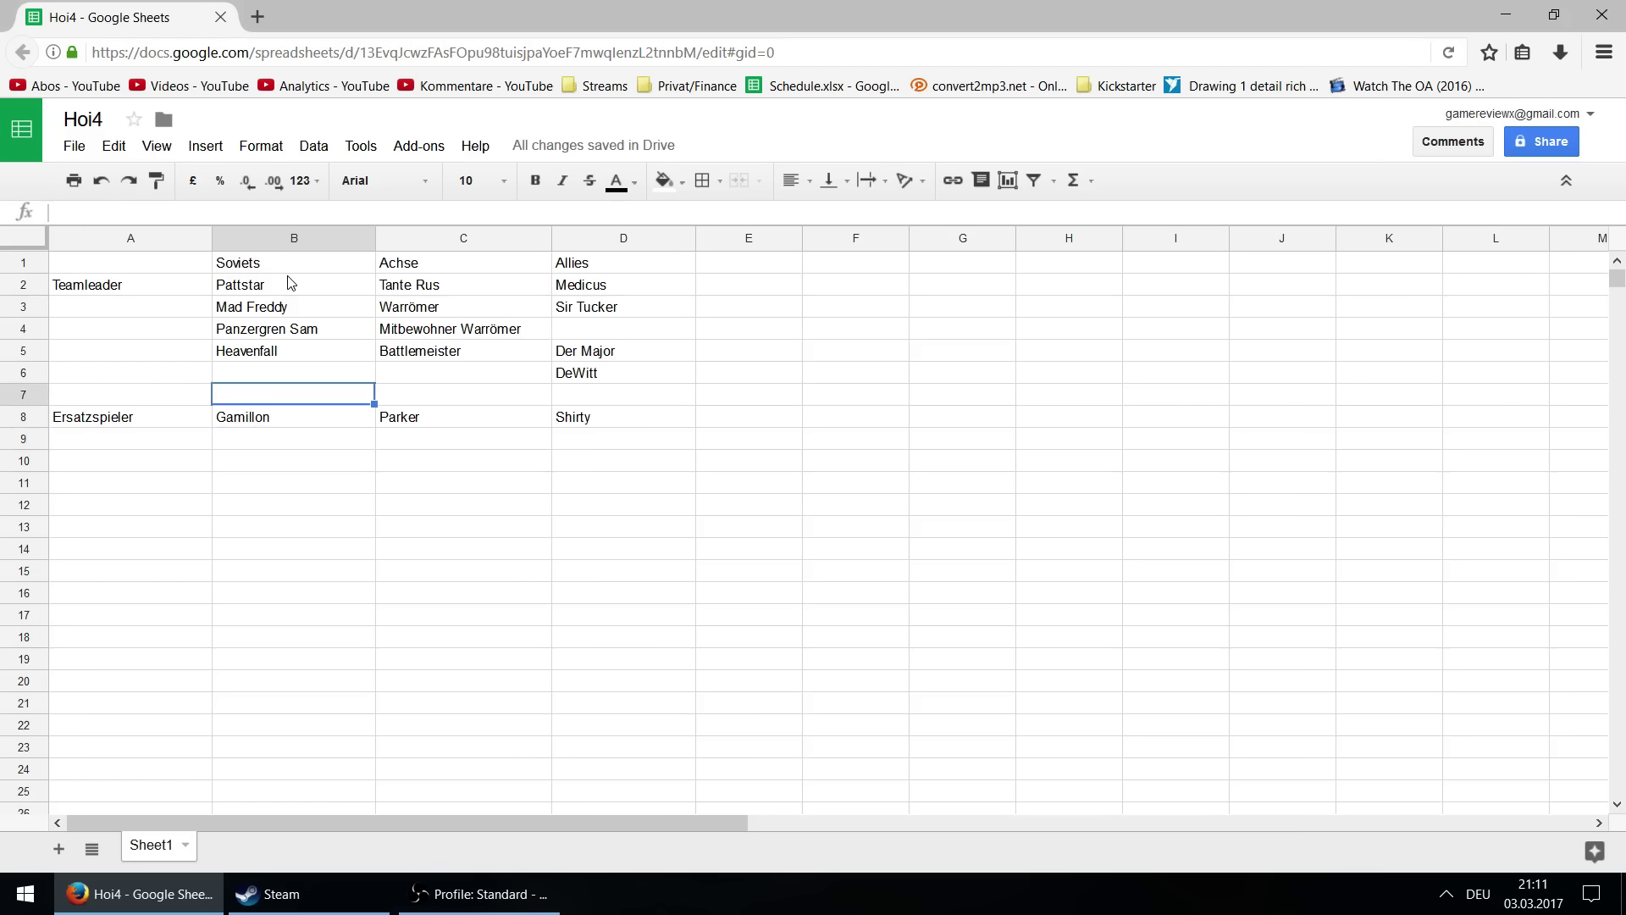
key(Up)
key(Up)
key(Down)
key(Down)
key(Down)
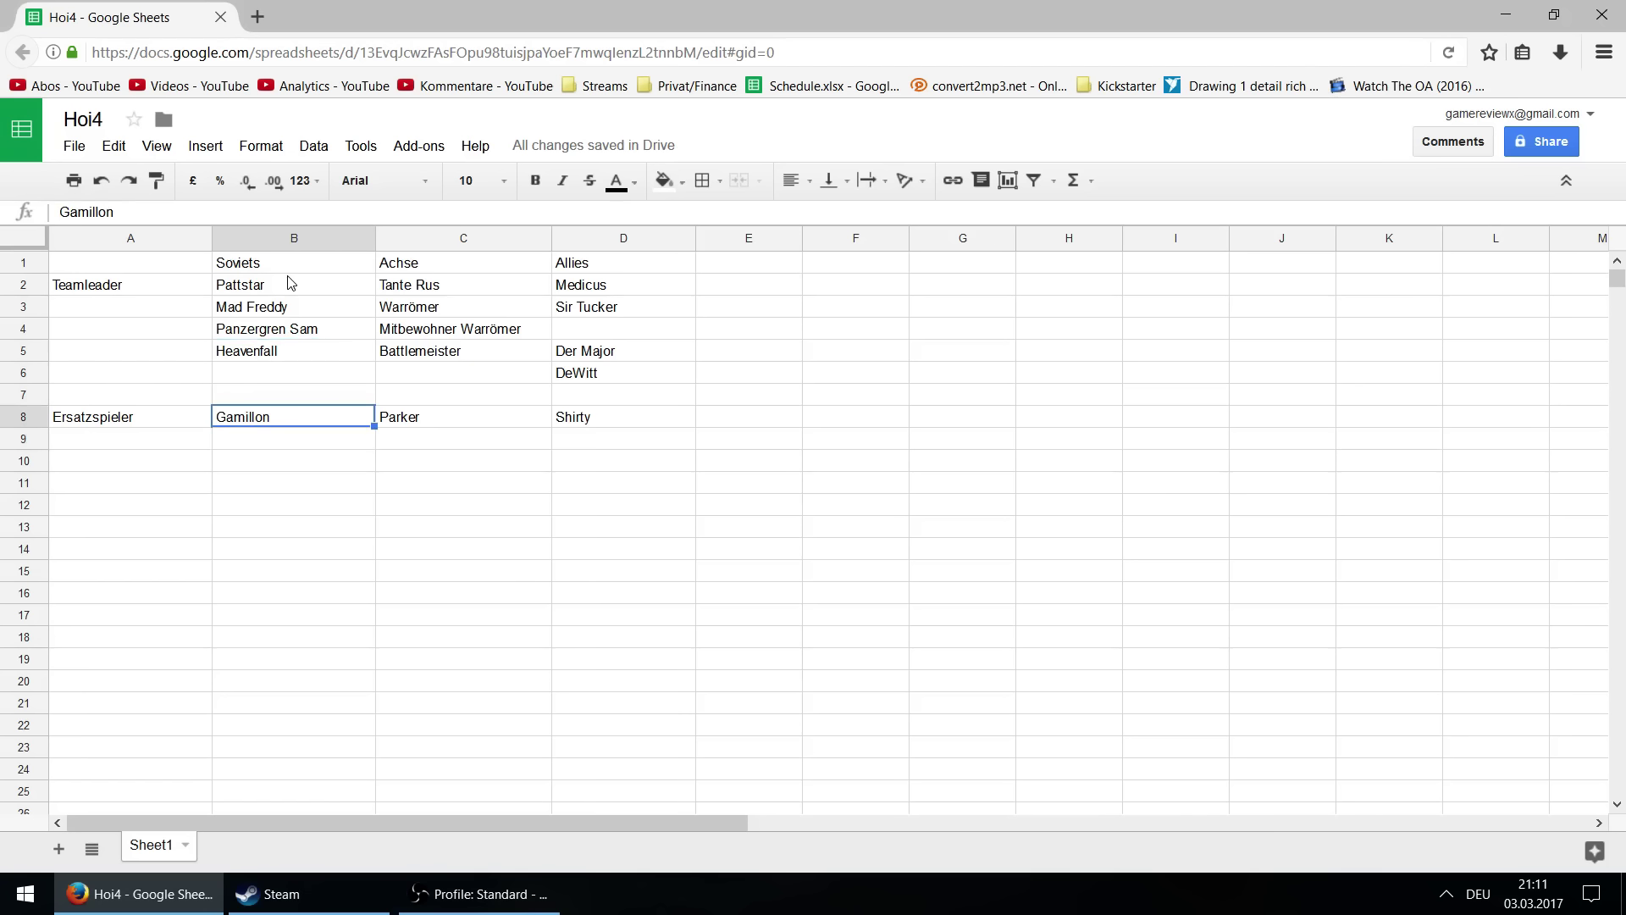
key(Up)
key(Up)
key(Up)
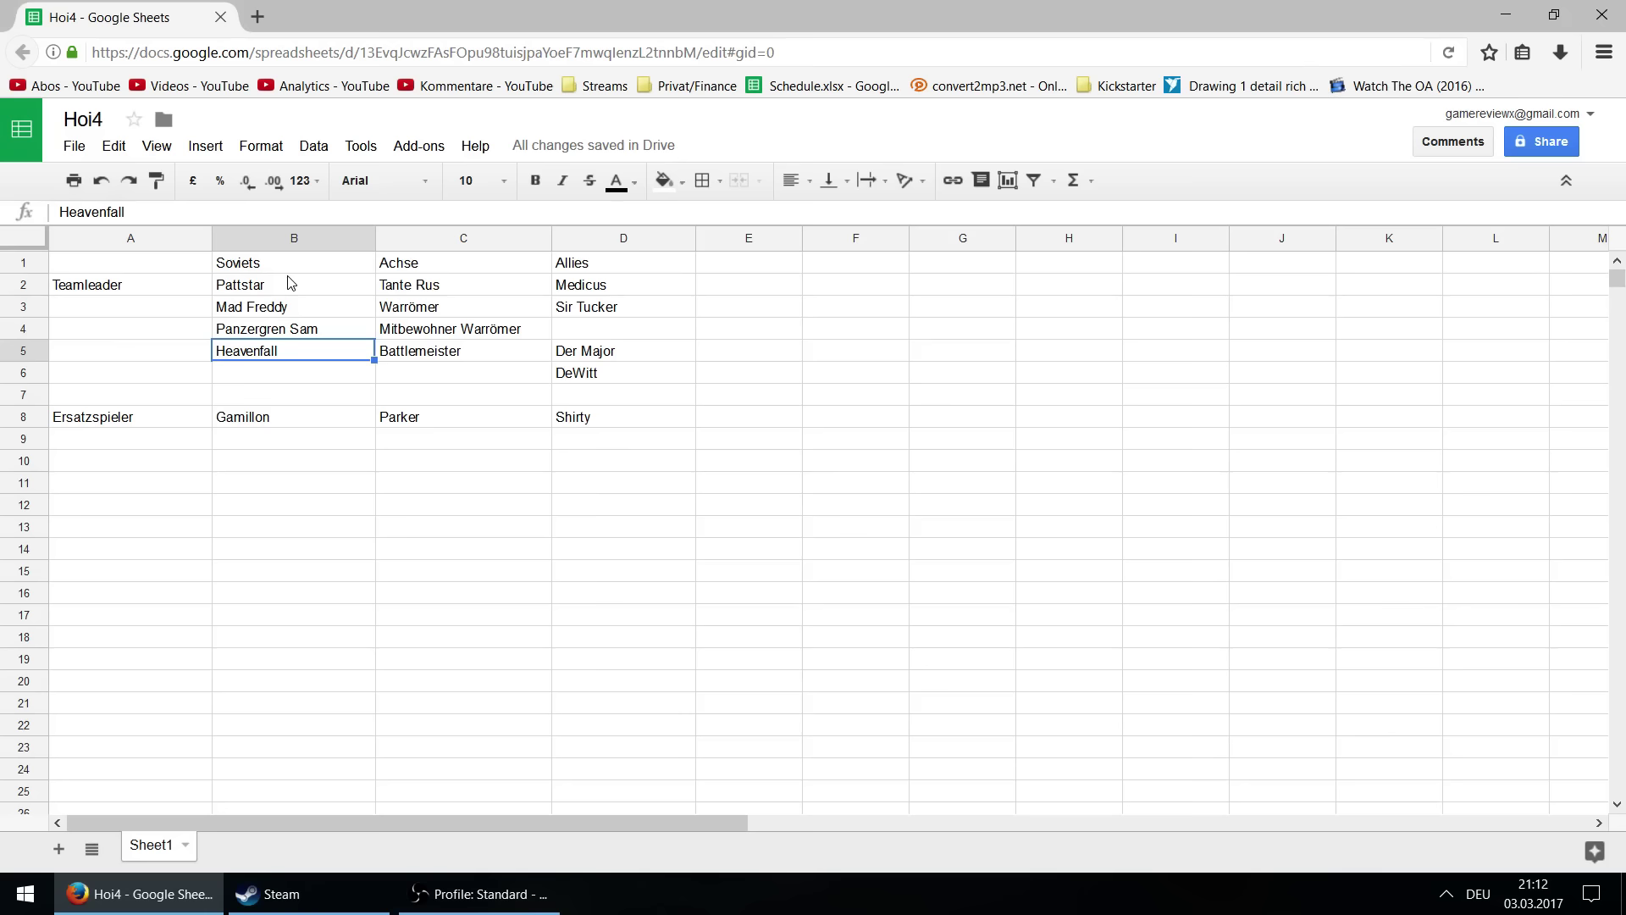
key(Down)
key(Down)
key(Down)
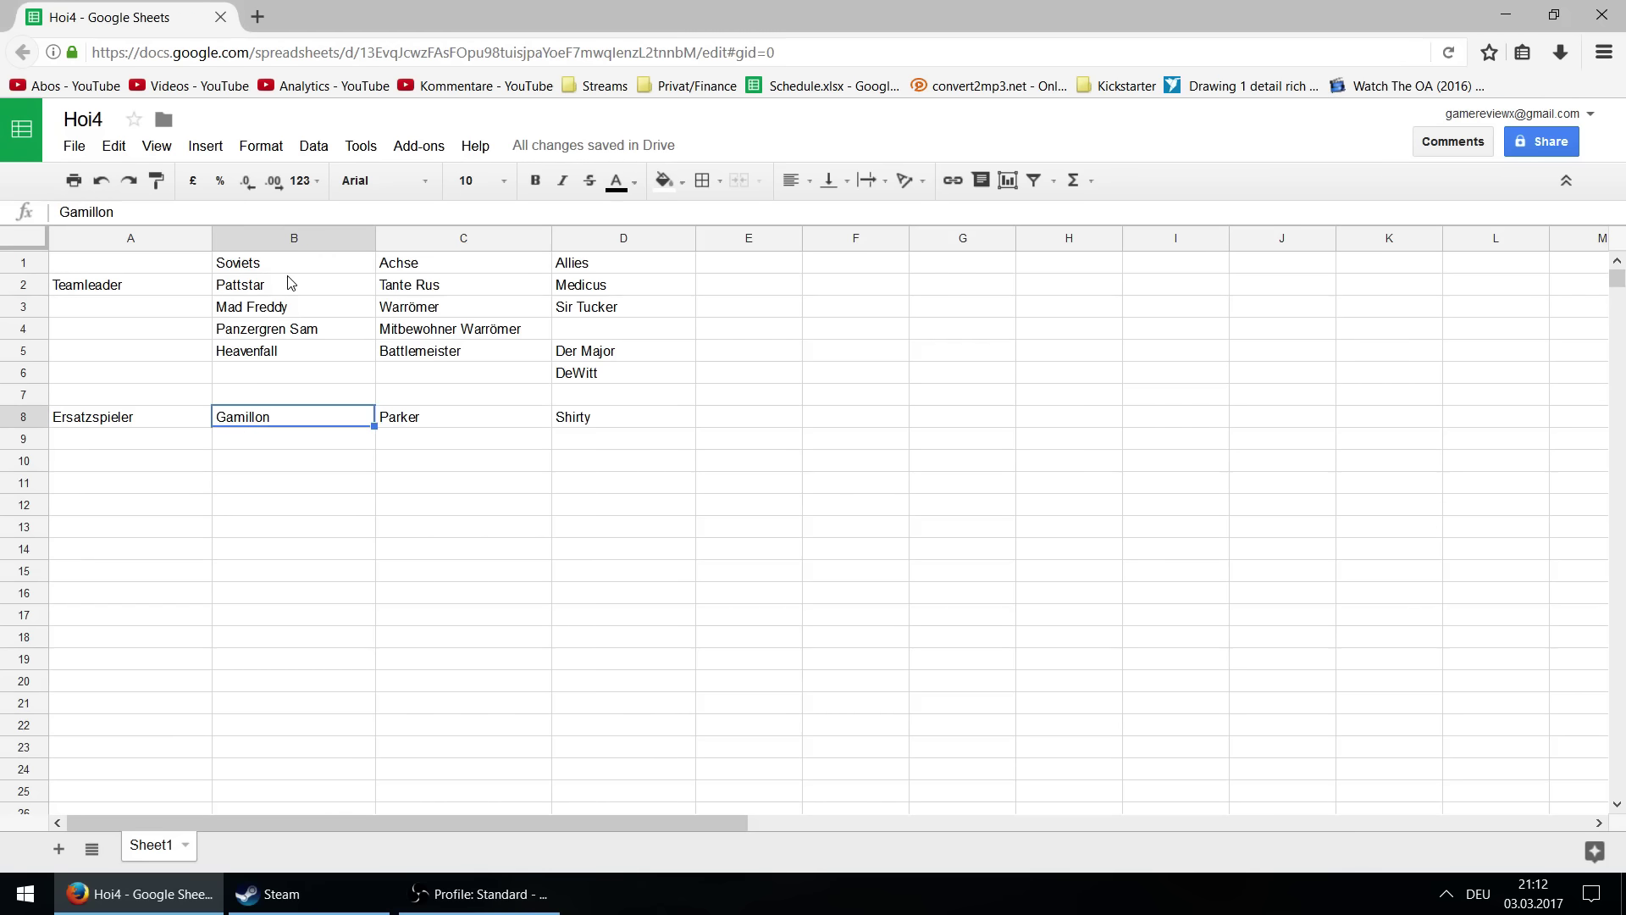
key(Right)
key(Right)
key(Down)
key(Left)
key(Up)
key(Left)
key(Up)
key(Up)
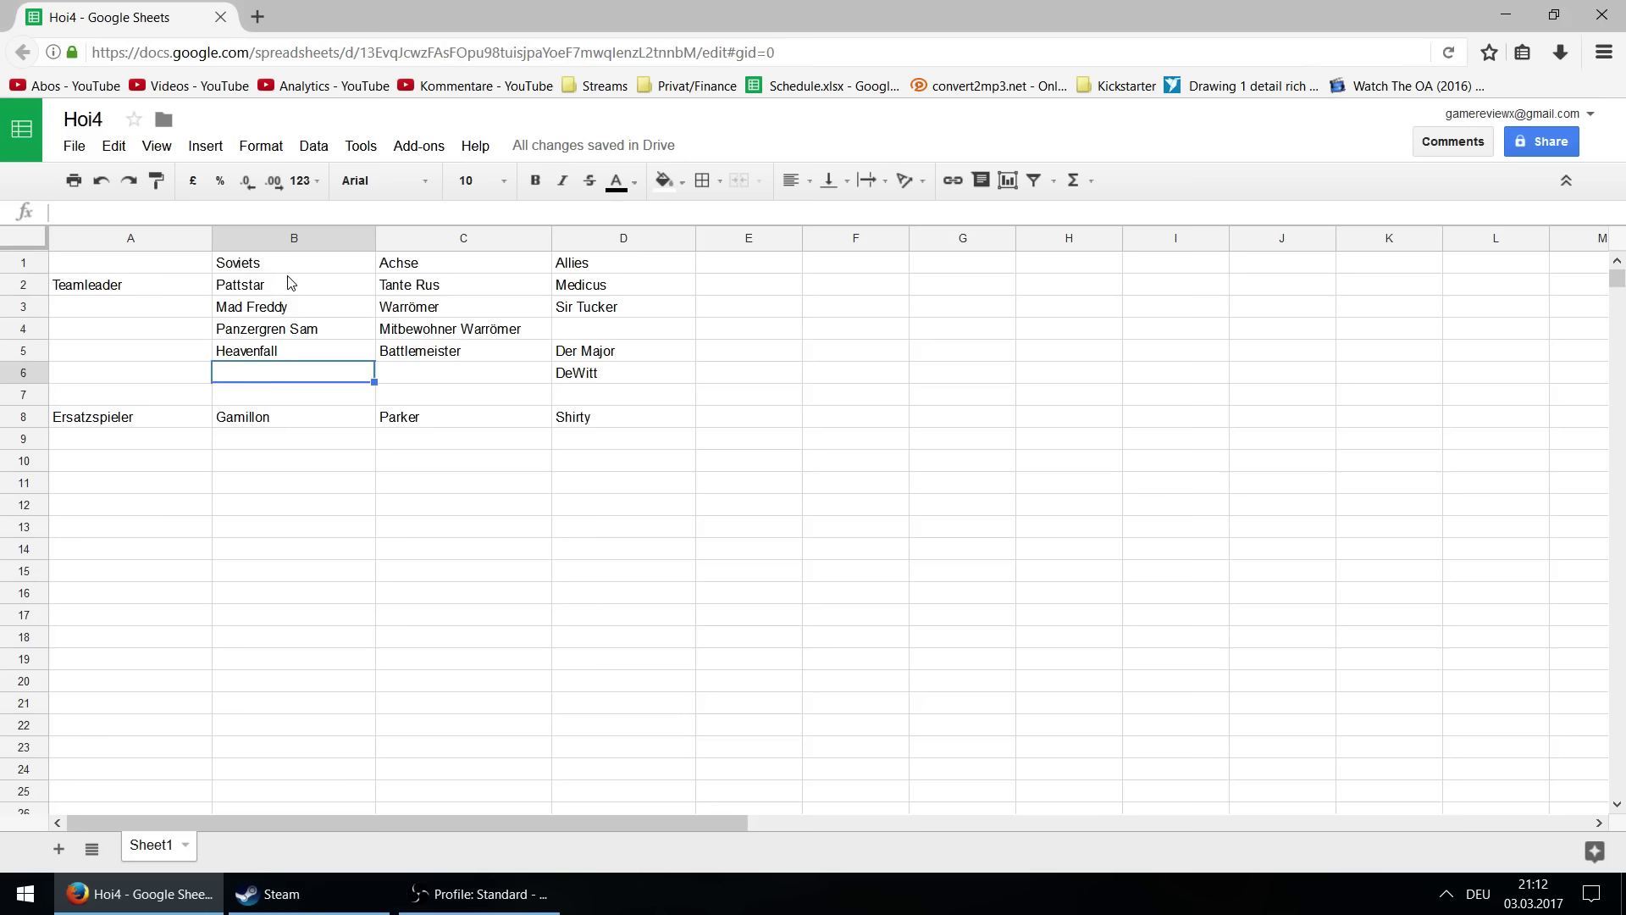
key(Down)
key(Down)
key(Down)
key(Up)
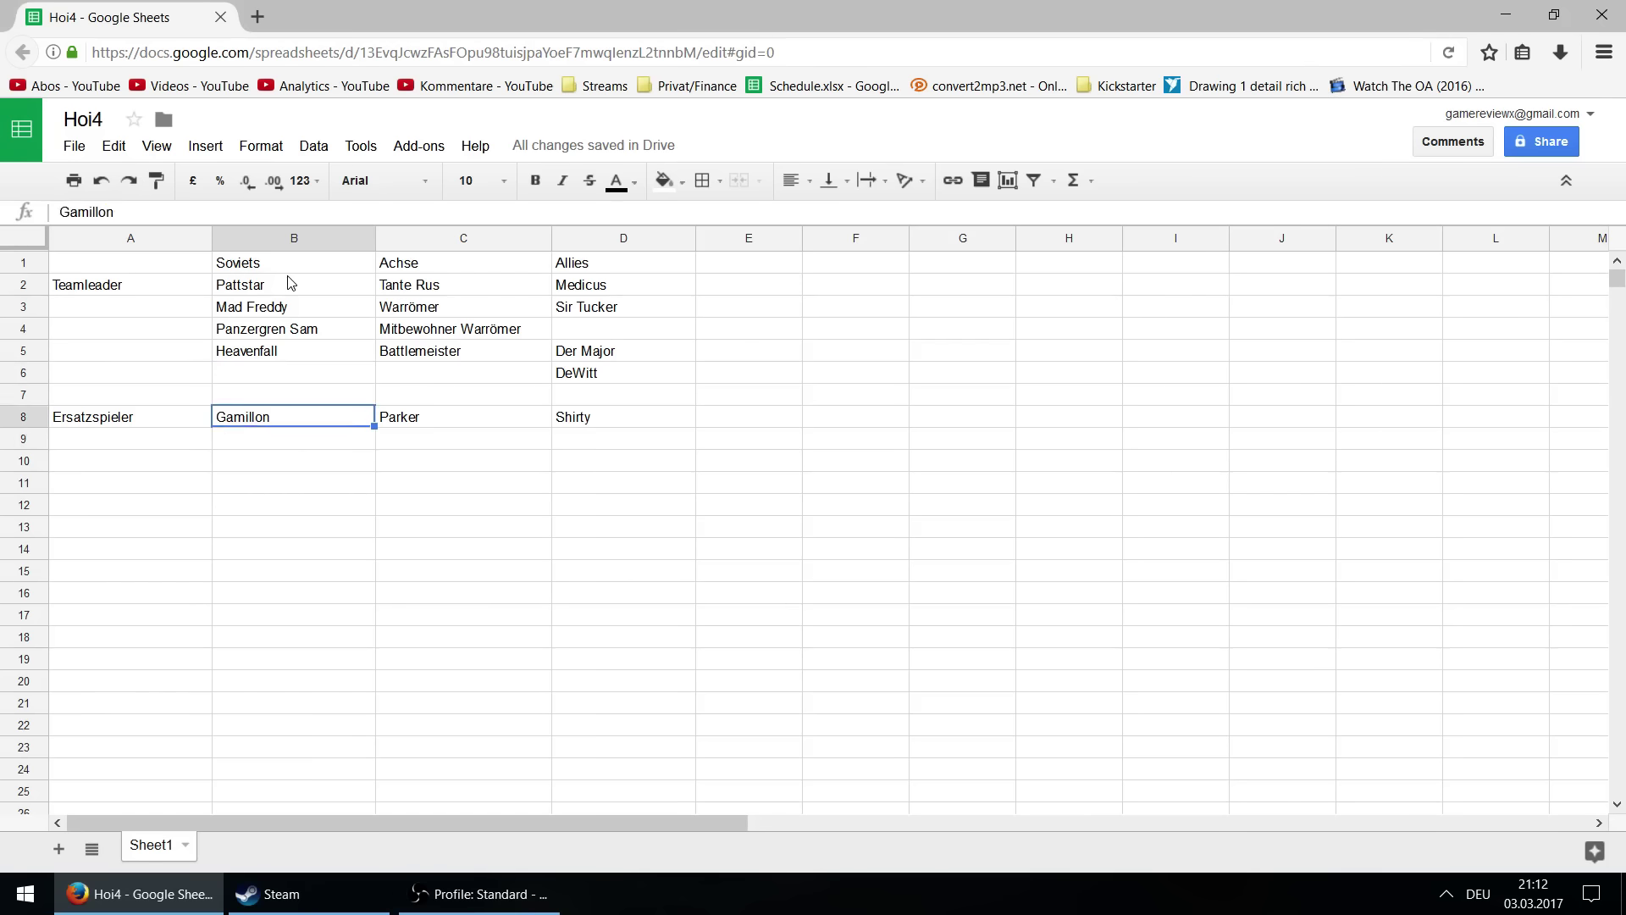
key(Down)
key(Down)
key(Down)
key(Down)
key(Down)
key(Up)
key(Up)
key(Up)
key(Up)
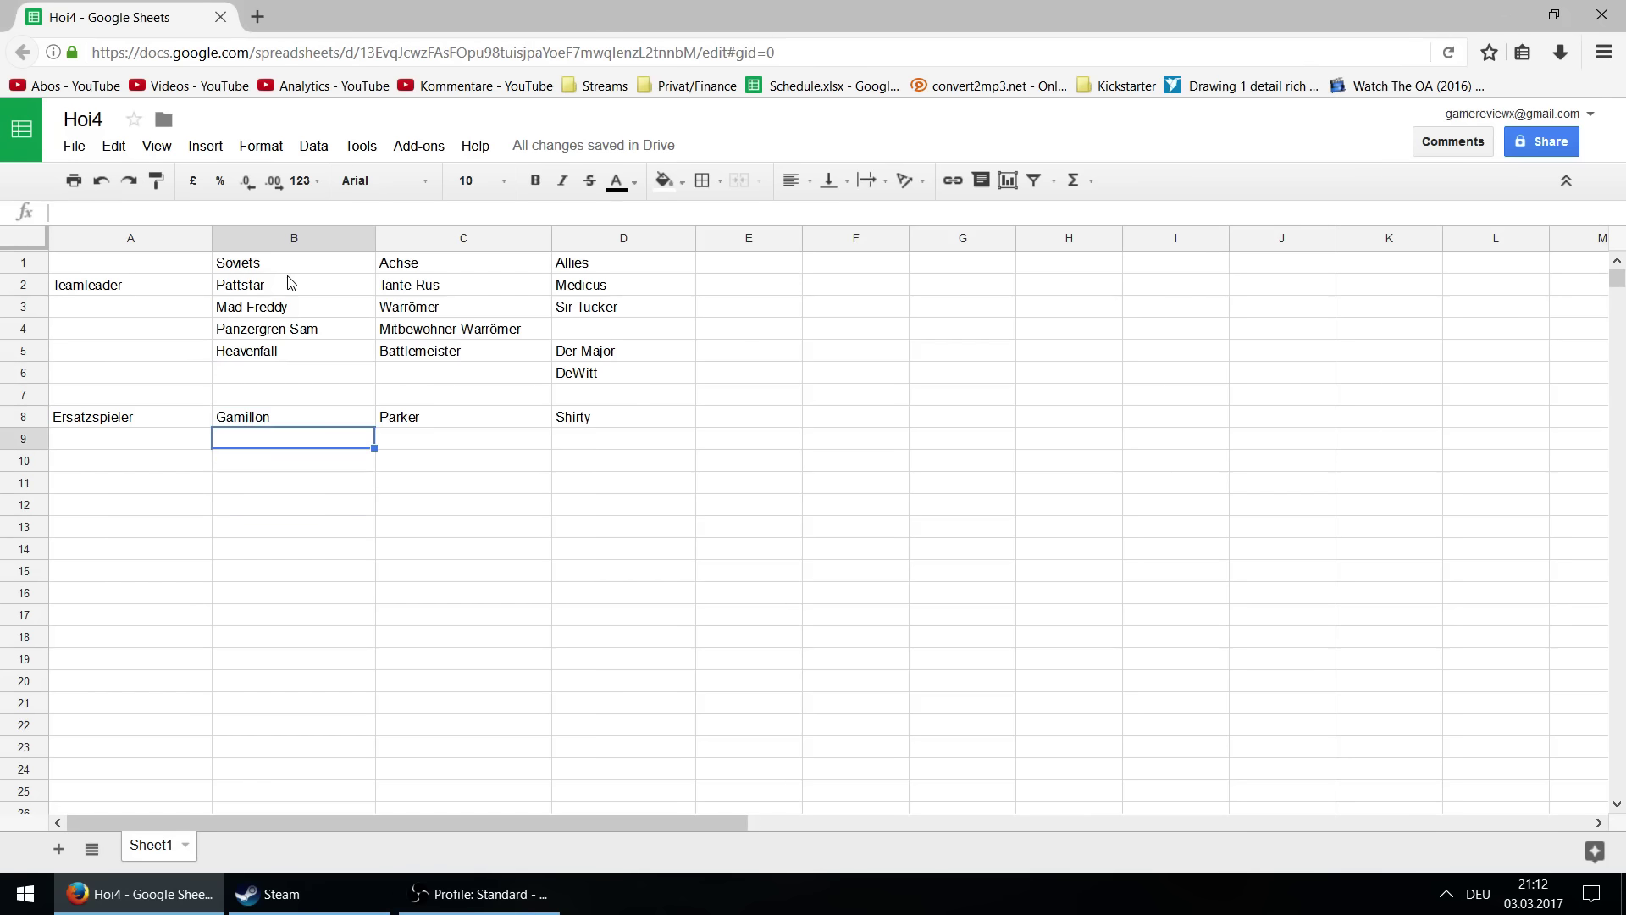
key(Up)
key(Up)
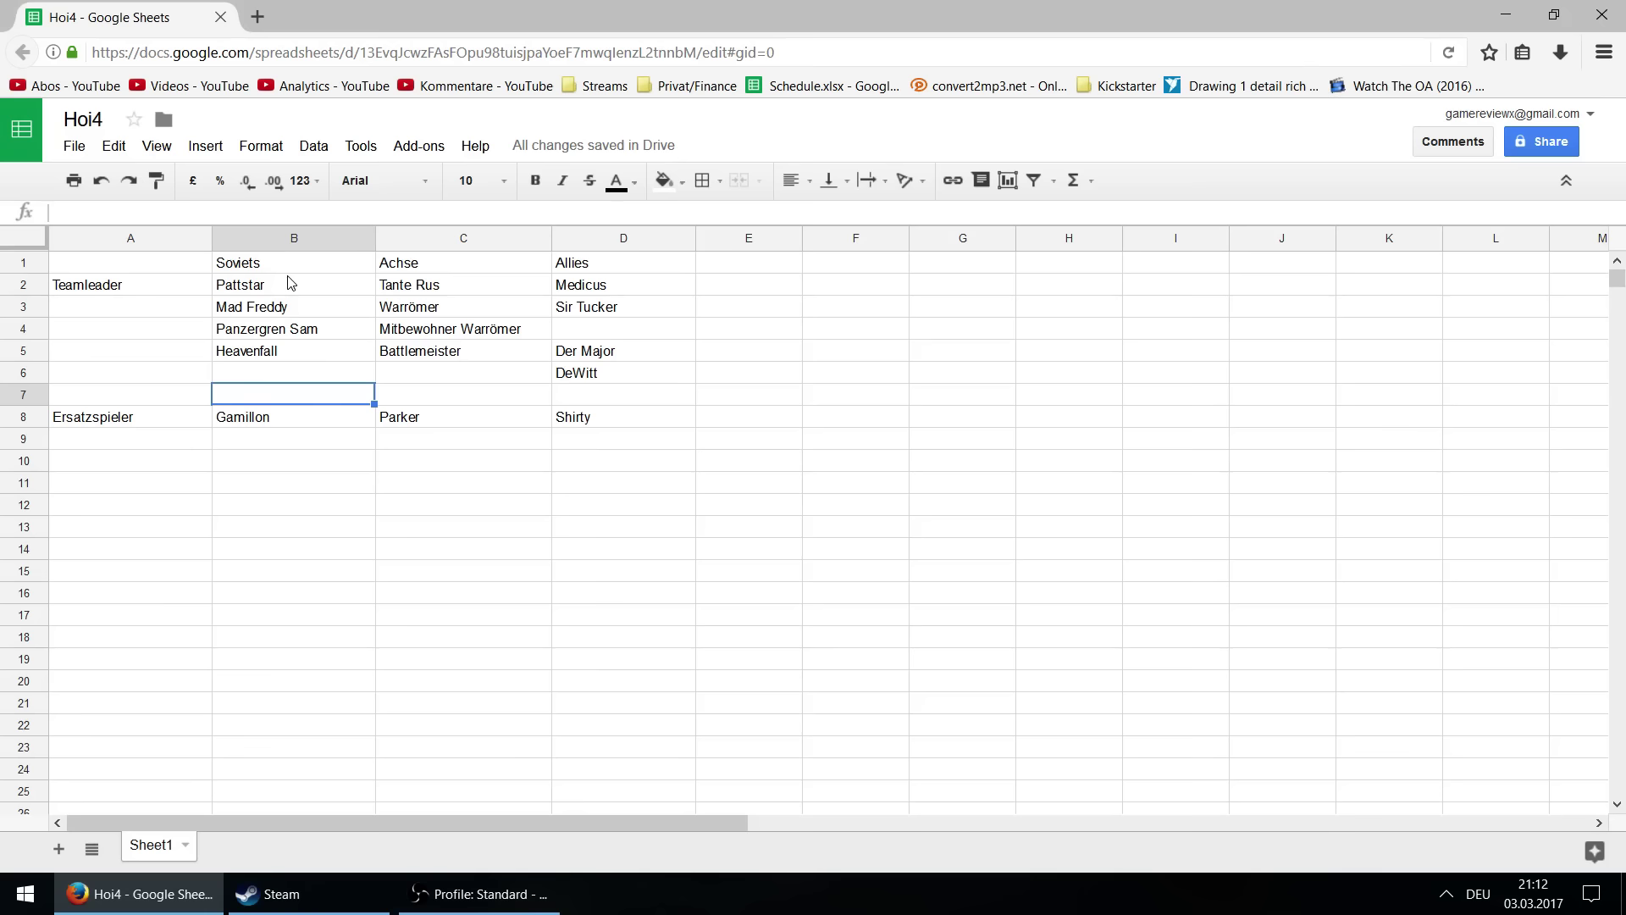
- Go through the players listed in the Achse column, from the team leader down to row 5
key(Right)
key(Up)
key(Up)
key(Up)
key(Up)
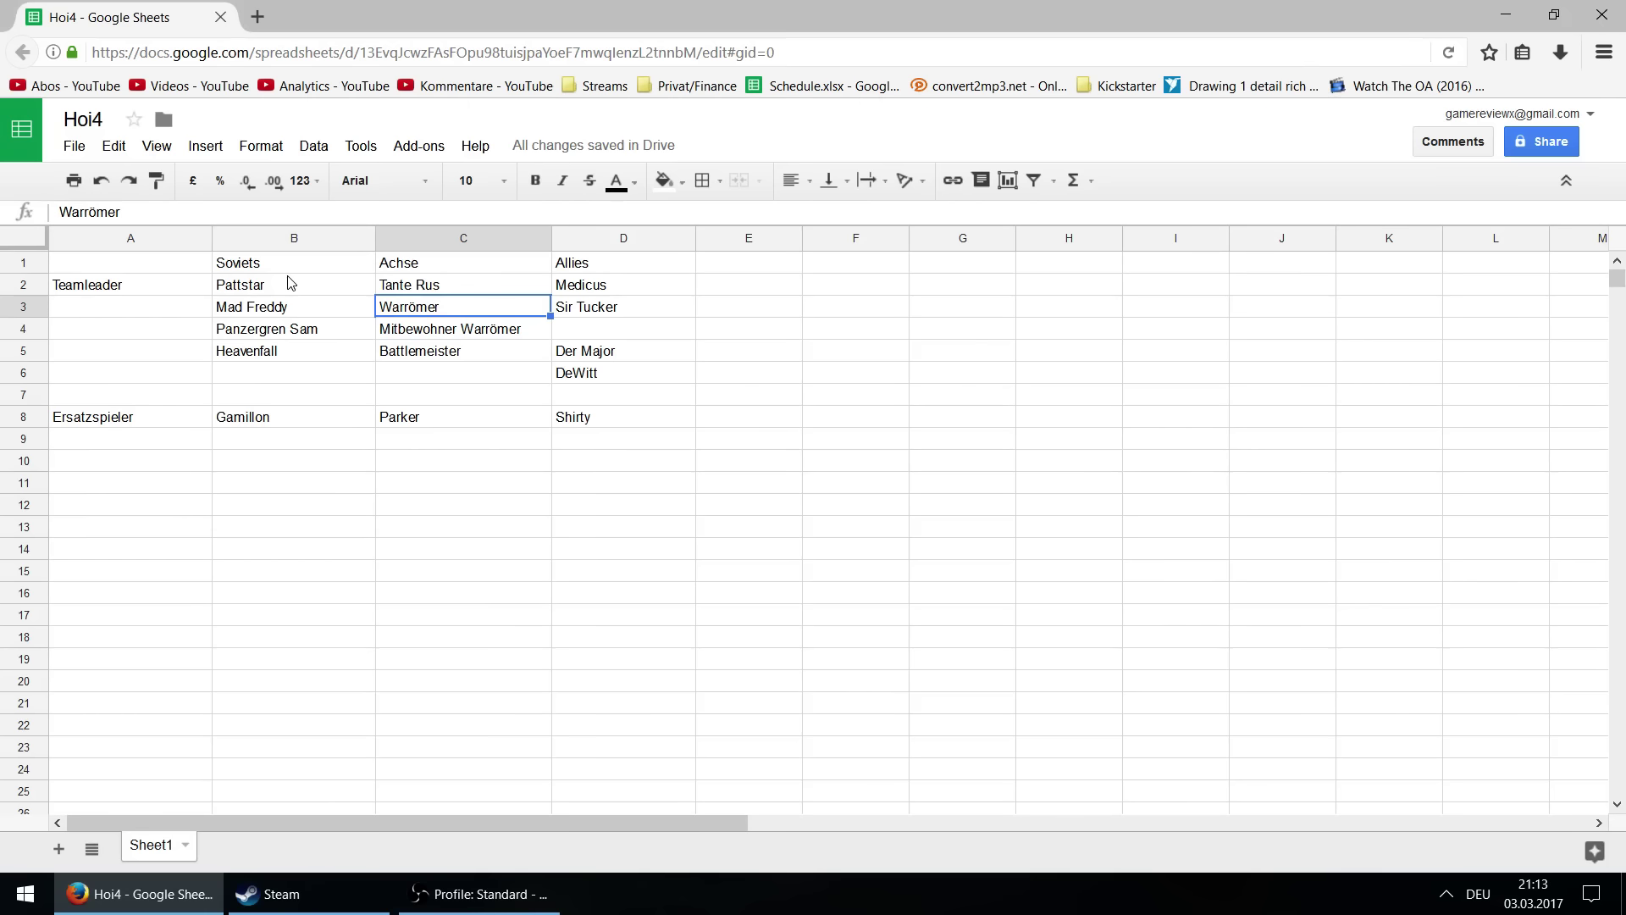
key(Up)
key(Down)
key(Down)
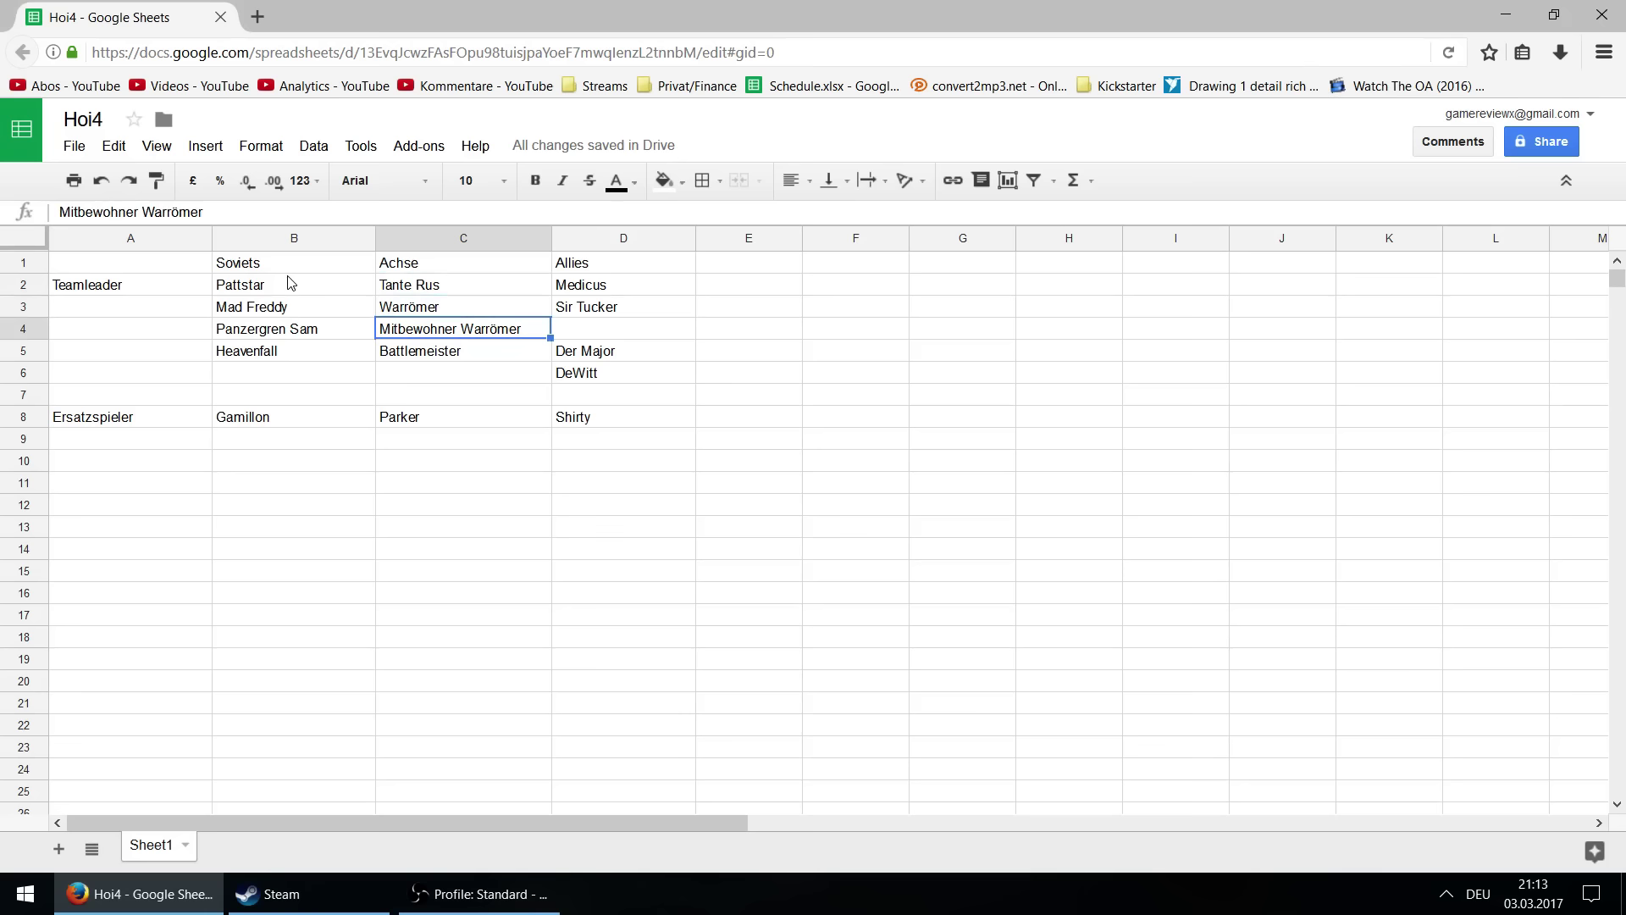
key(Up)
key(Up)
key(Down)
key(Down)
key(Down)
key(Up)
key(Up)
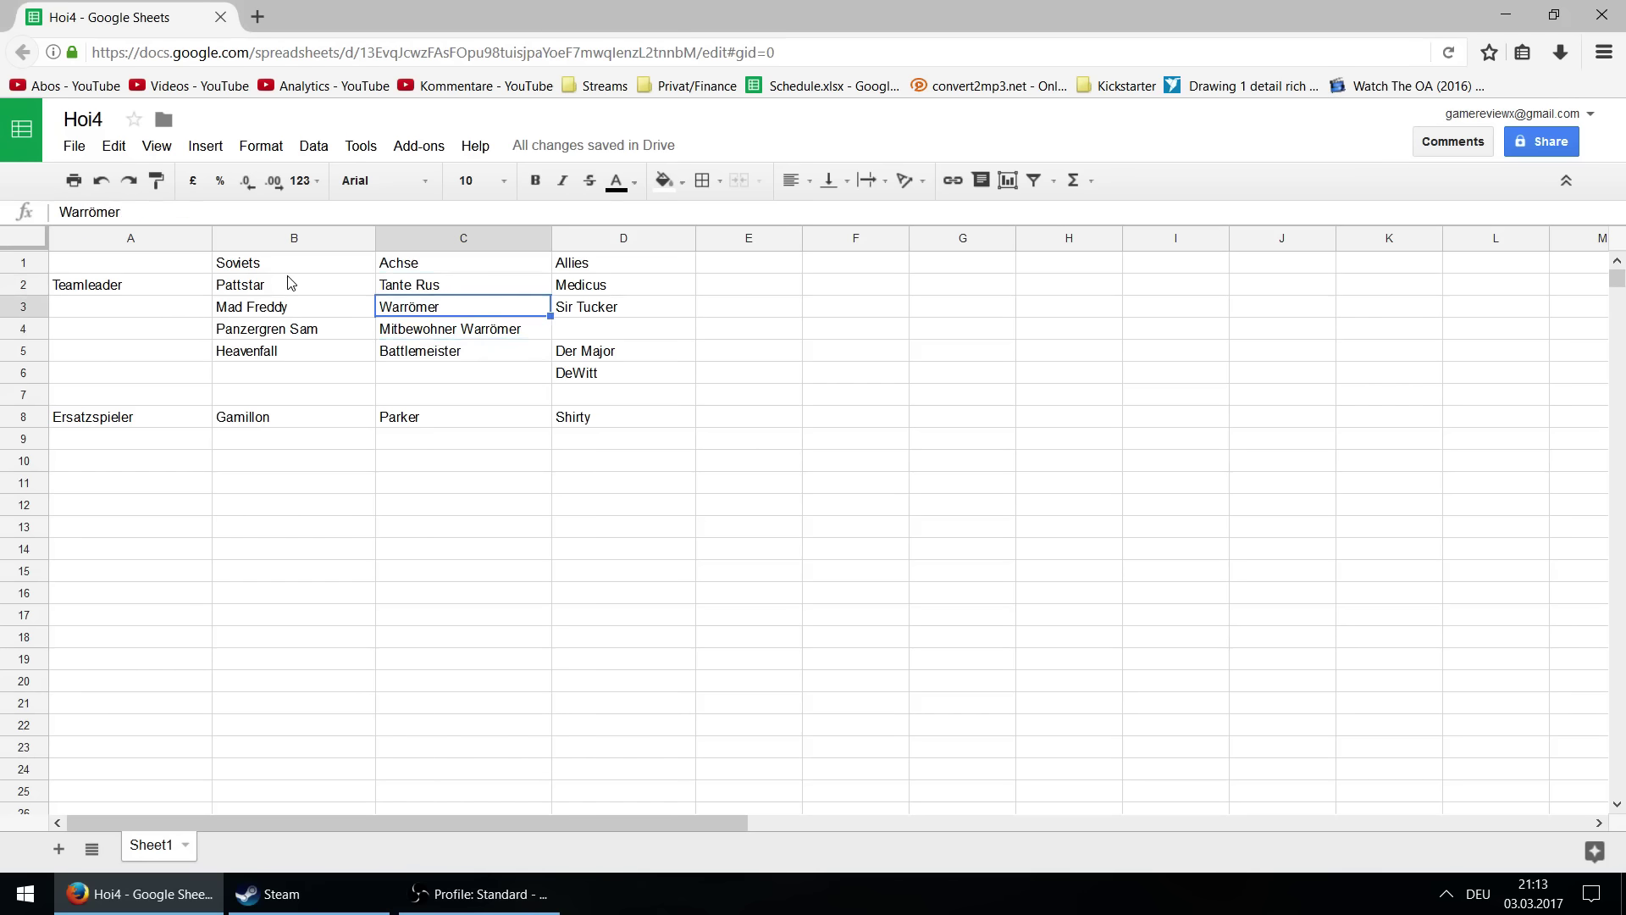
key(Up)
key(Down)
key(Down)
key(Down)
key(Down)
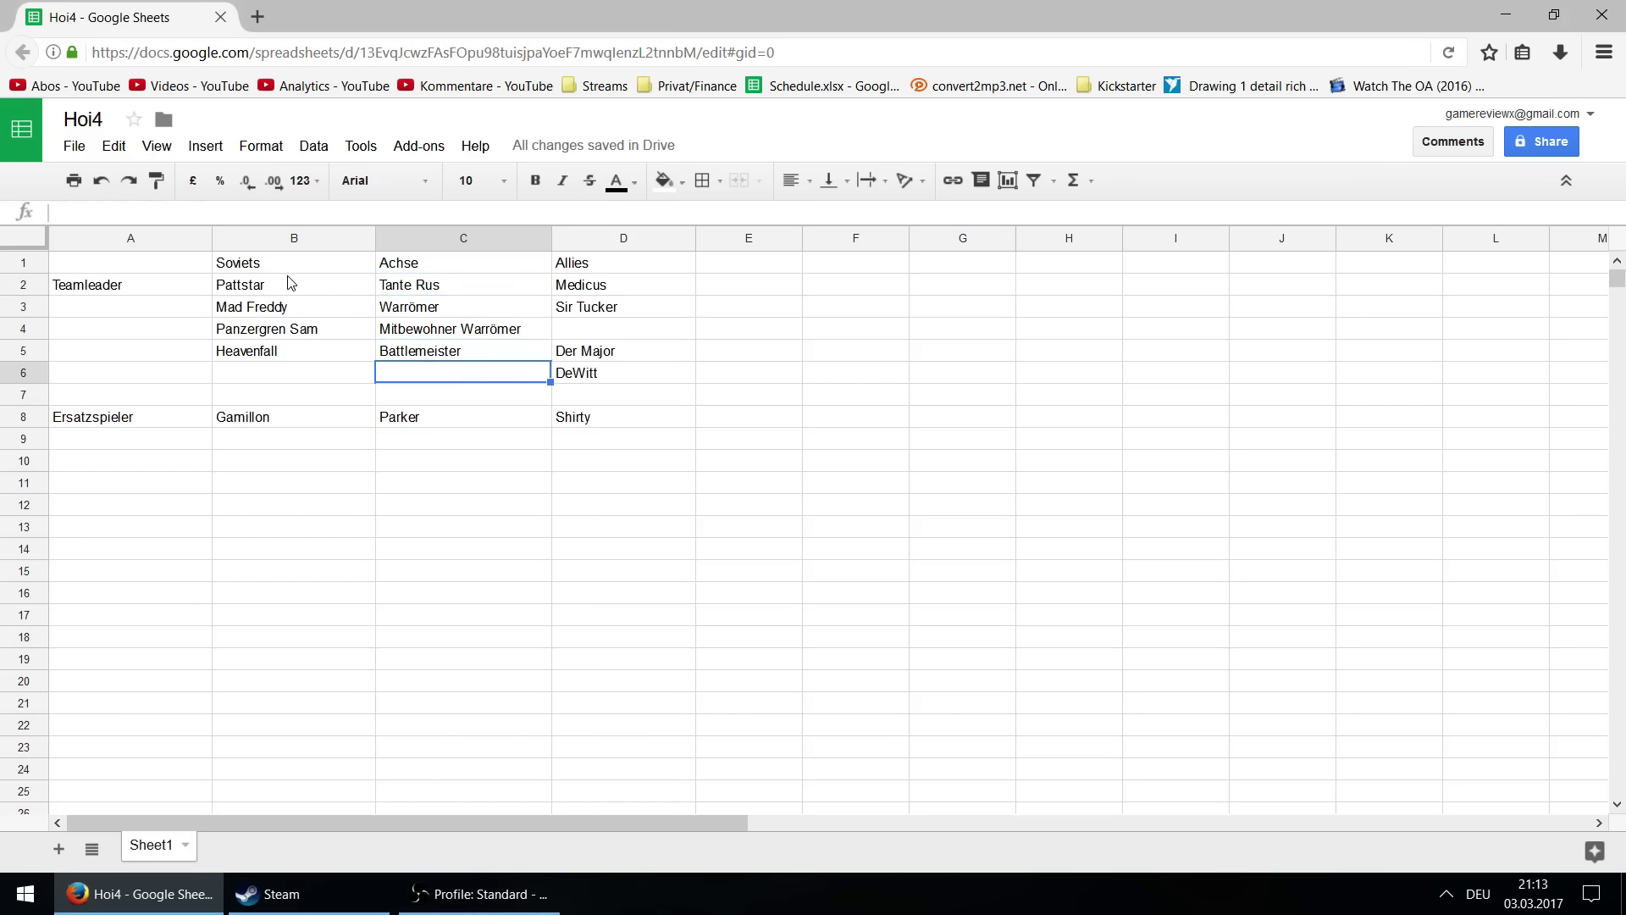
key(Left)
key(Left)
key(Right)
key(Right)
key(Up)
key(Up)
key(Up)
key(Up)
key(Up)
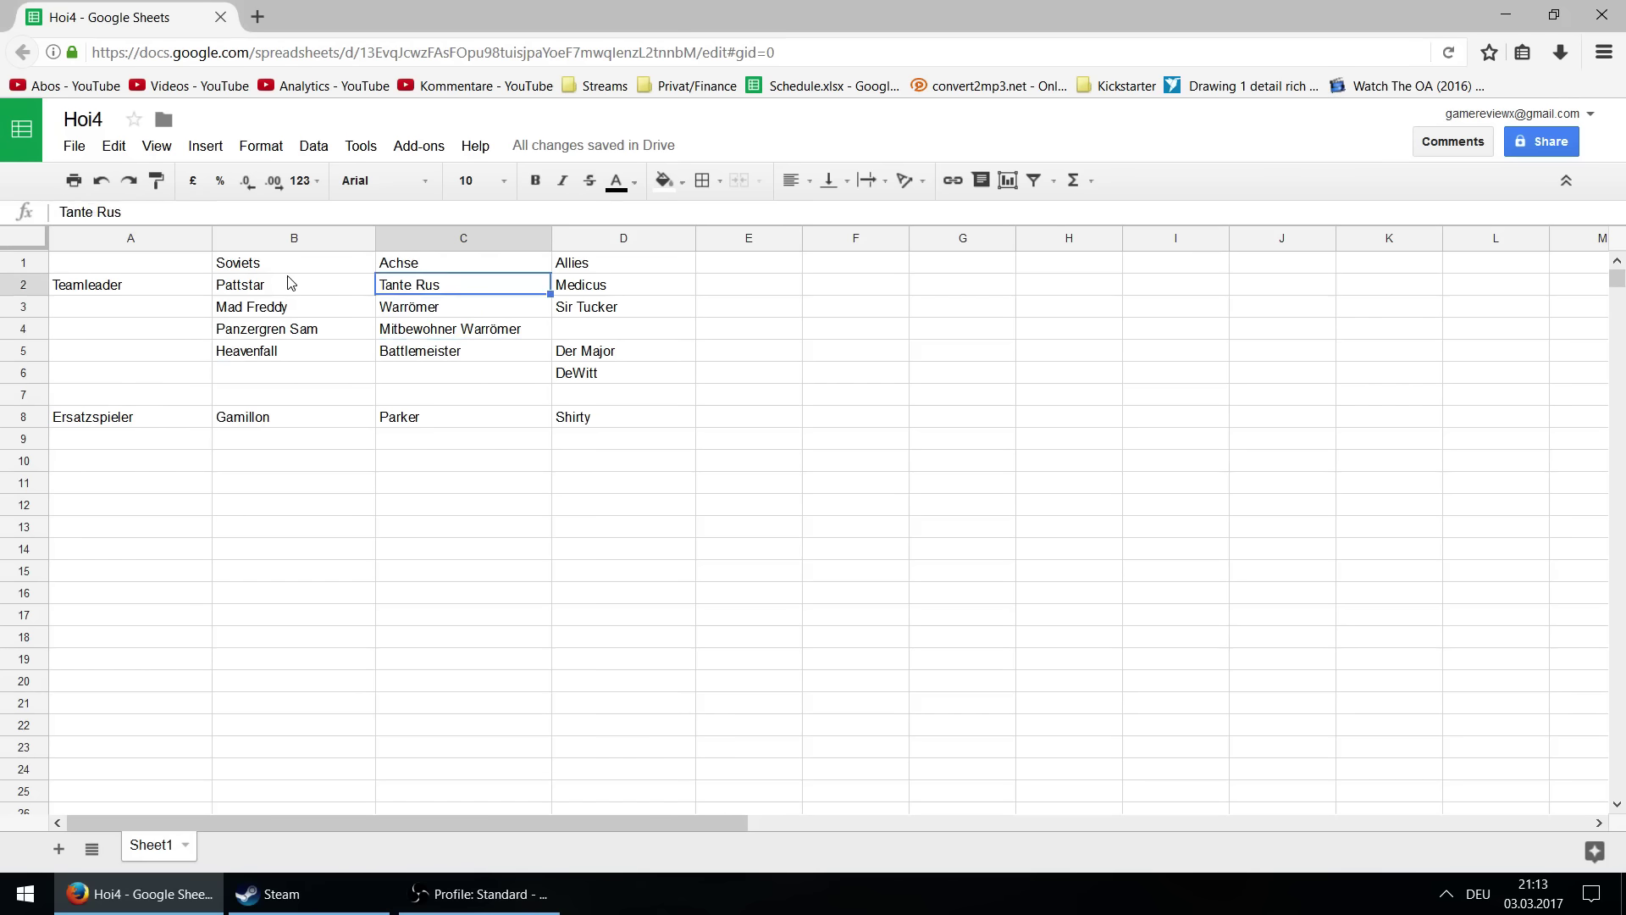
key(Down)
key(Down)
key(Down)
key(Down)
key(Up)
key(Up)
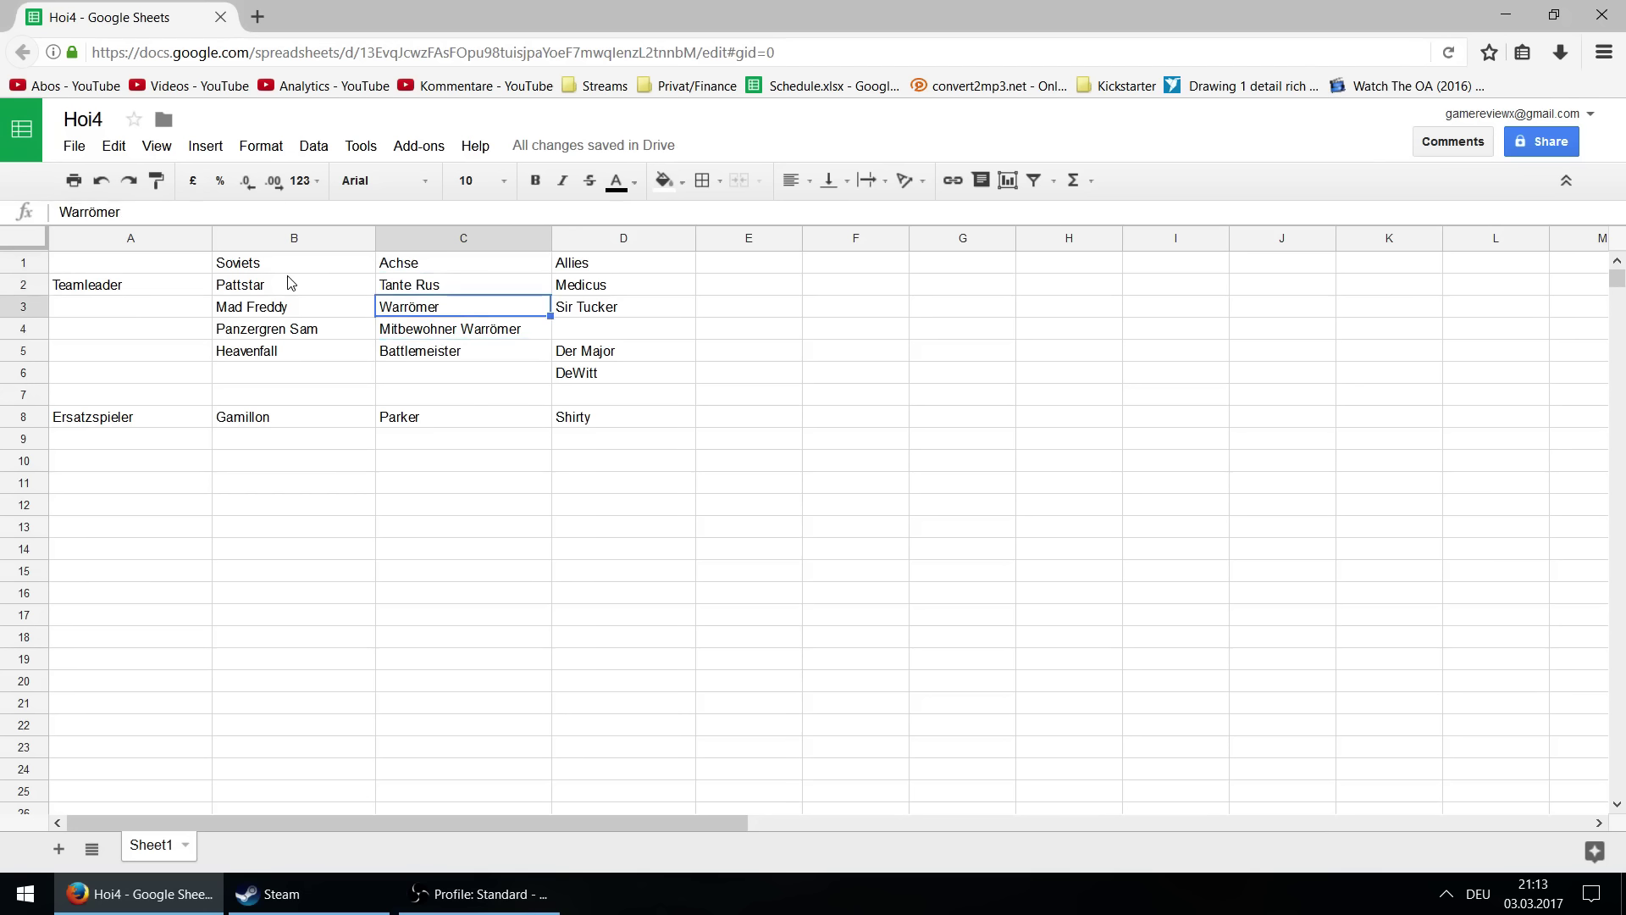
- Go over the Achse line-up again, from its team leader down to the empty cell in row 6
key(Down)
key(Down)
key(Down)
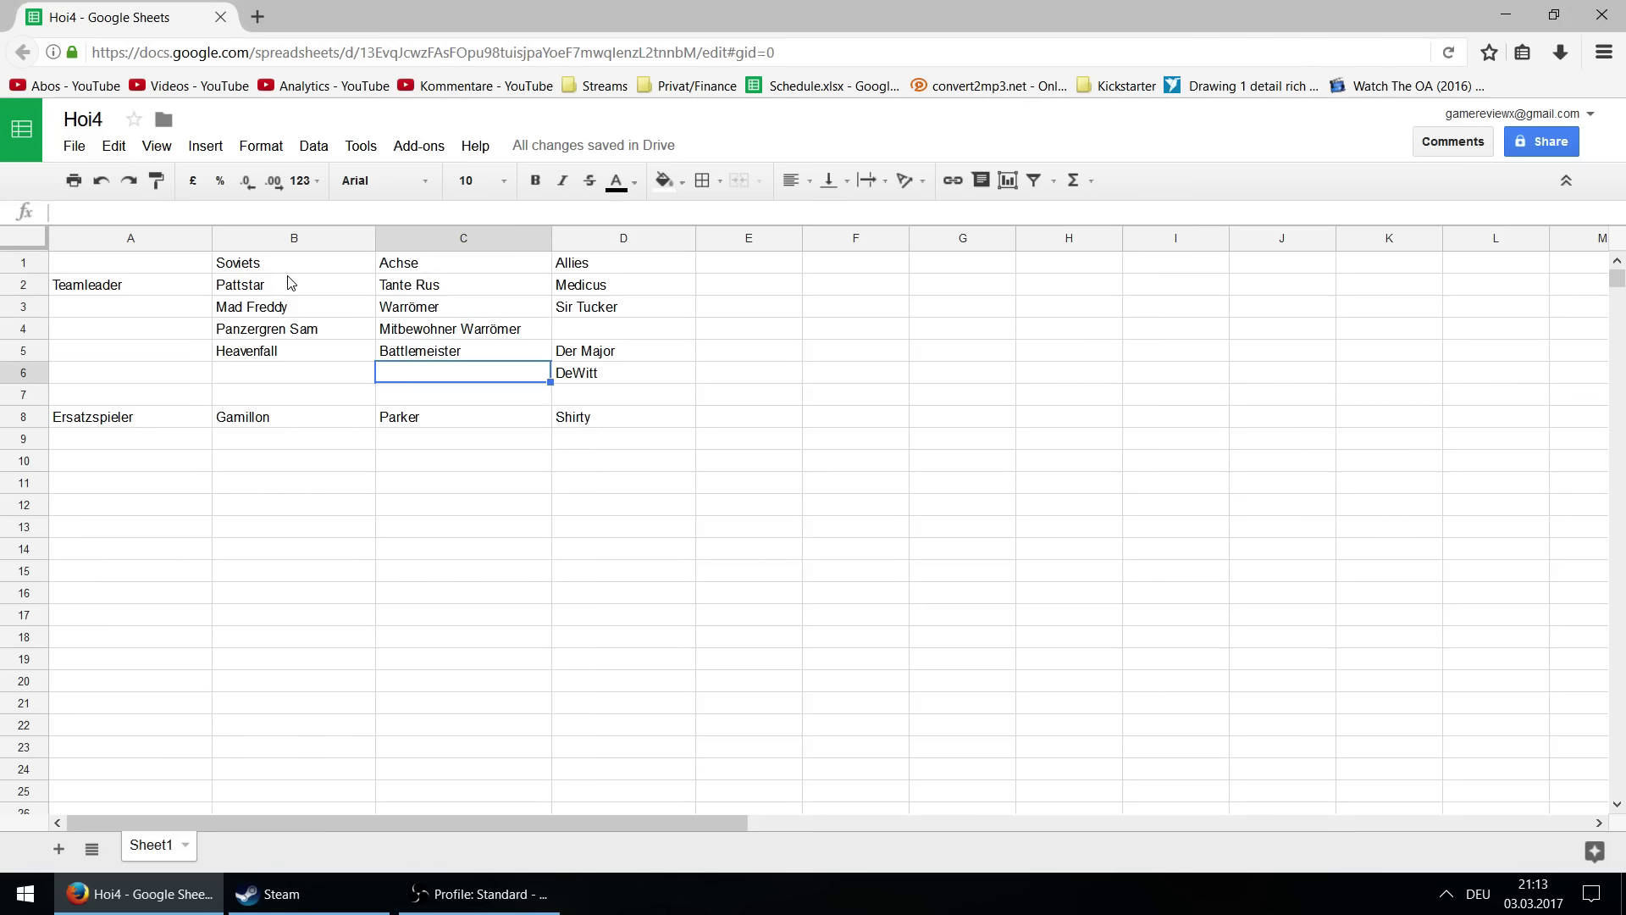
key(Left)
key(Right)
key(Up)
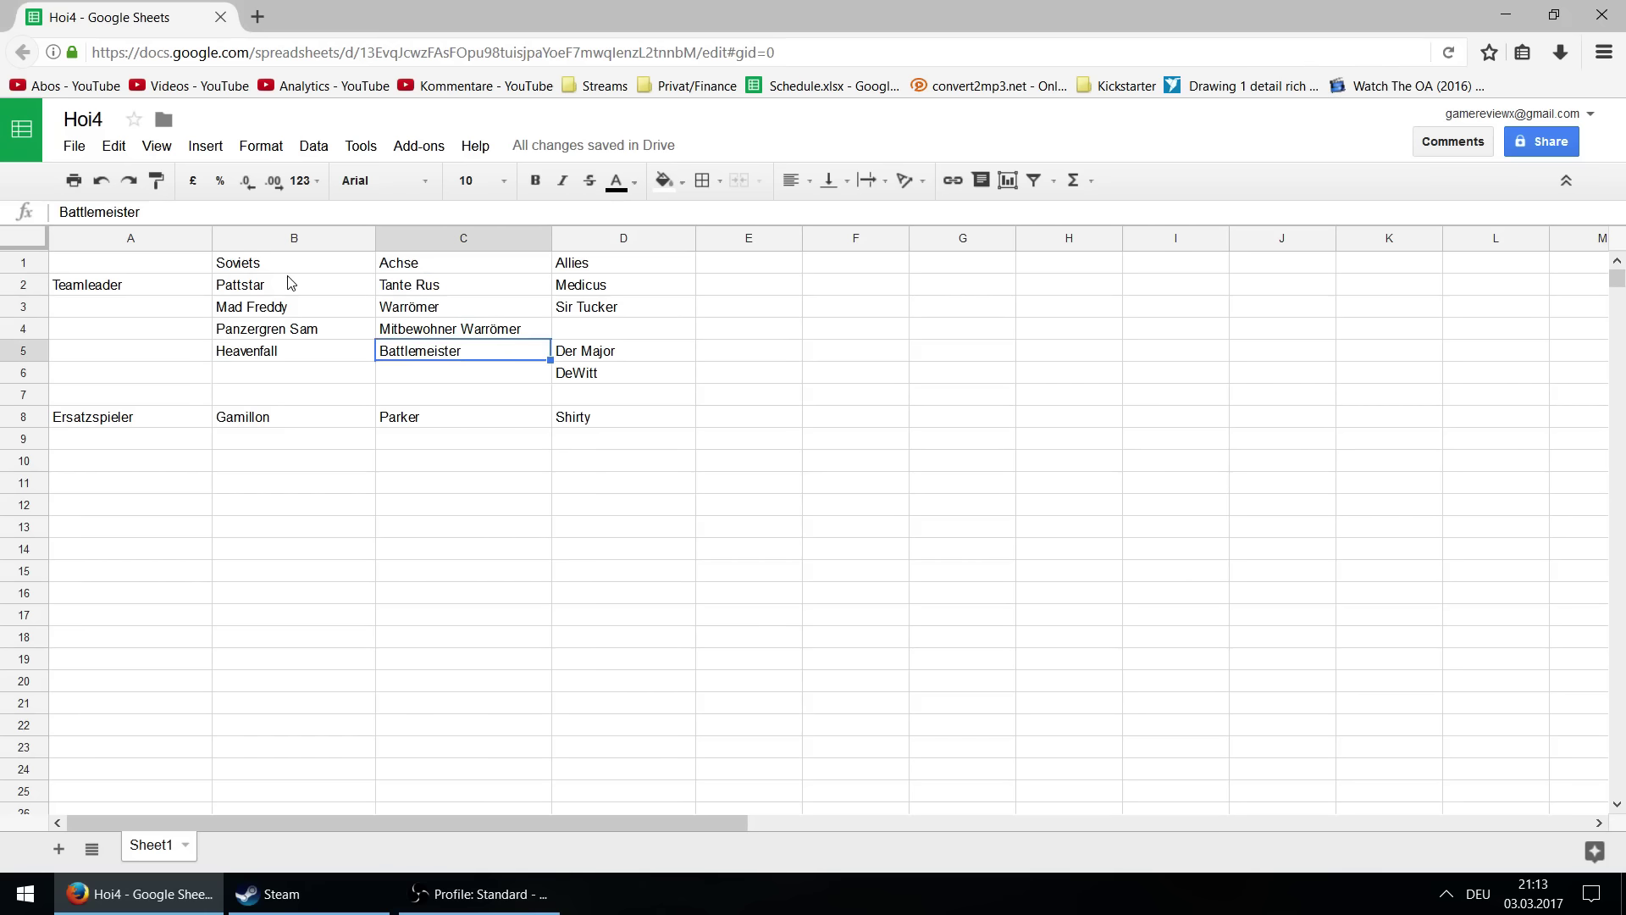
key(Down)
key(Up)
key(Up)
key(Up)
key(Up)
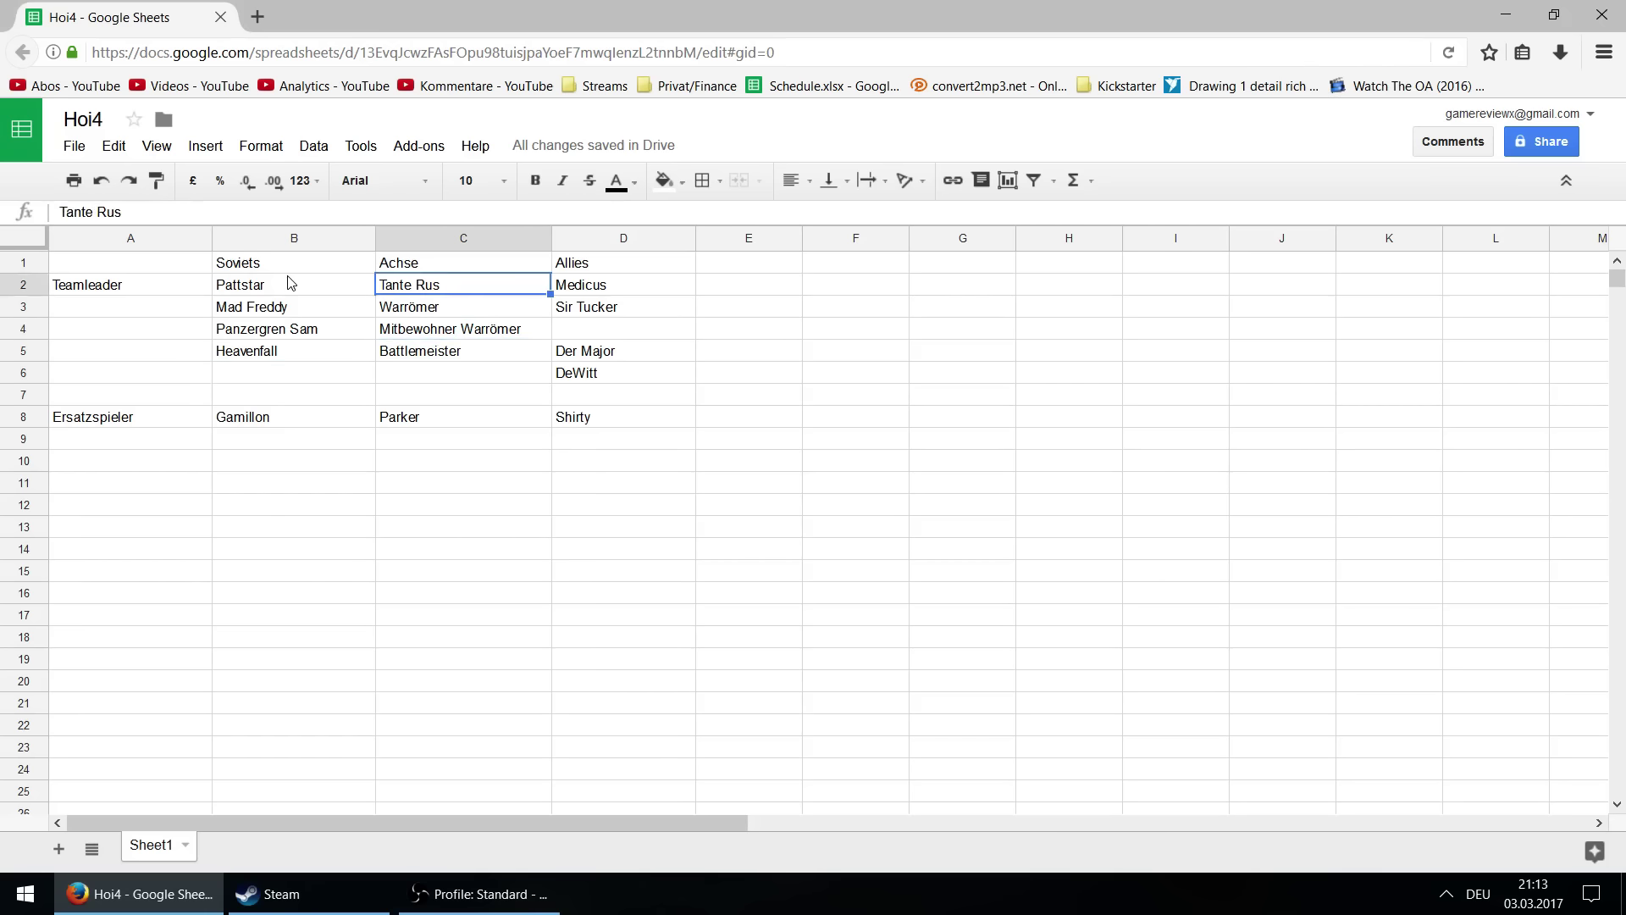
key(Down)
key(Down)
key(Down)
key(Down)
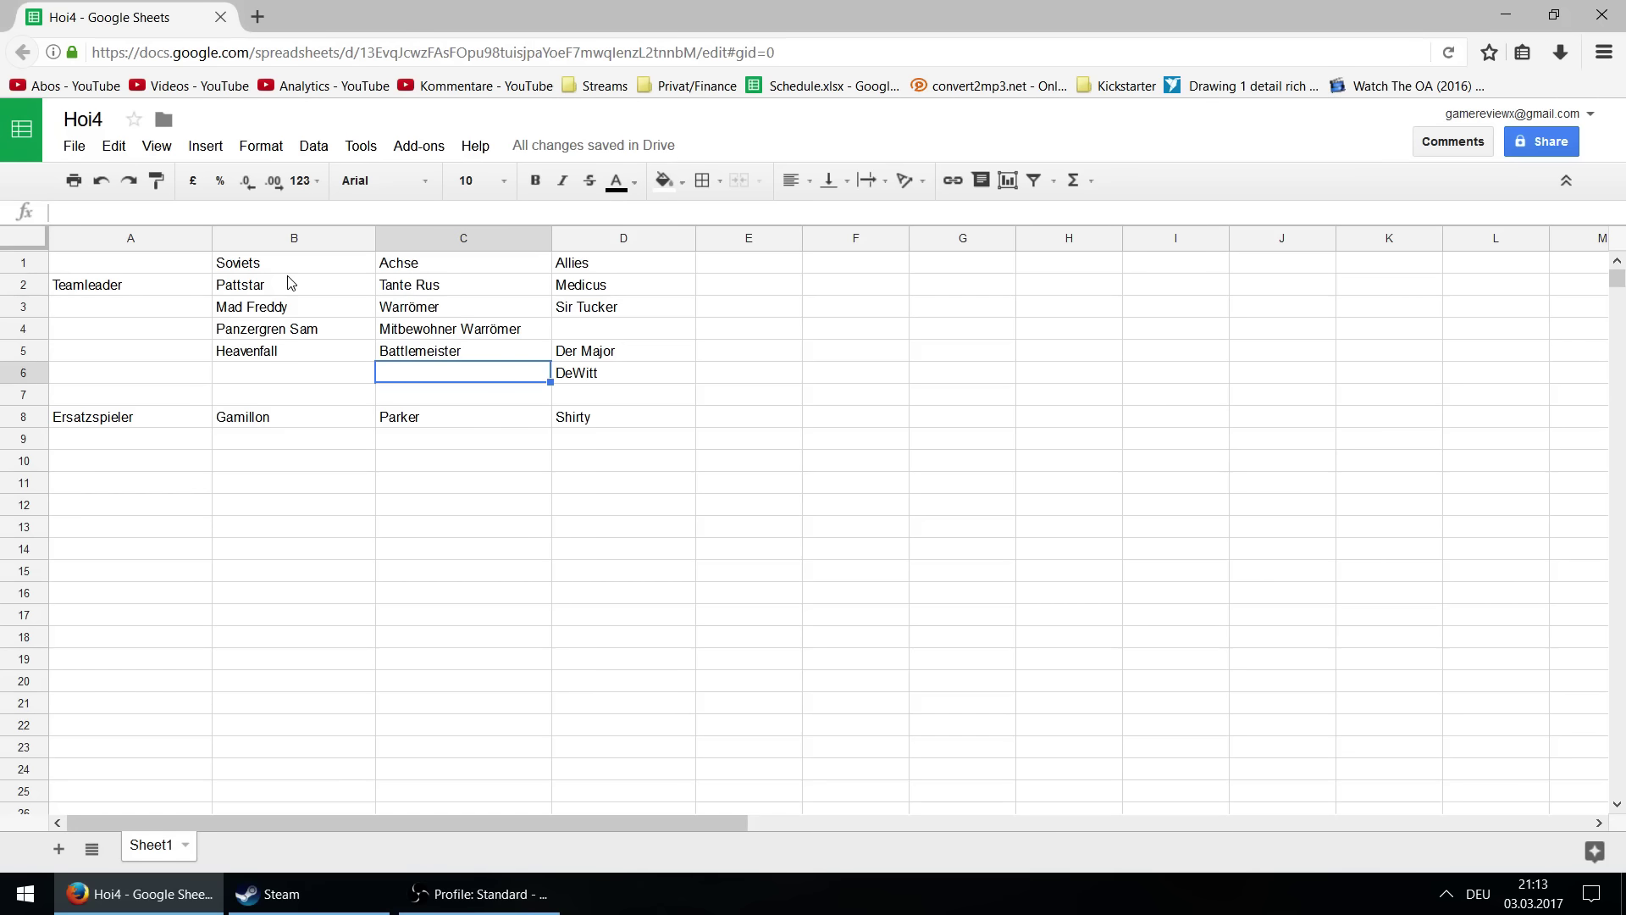
- Enter the playing times below the substitute row: "Di, Mi 20" in B10 and "Sa 16" in B11
key(Down)
key(Down)
key(Left)
key(Left)
key(Down)
key(Down)
key(Right)
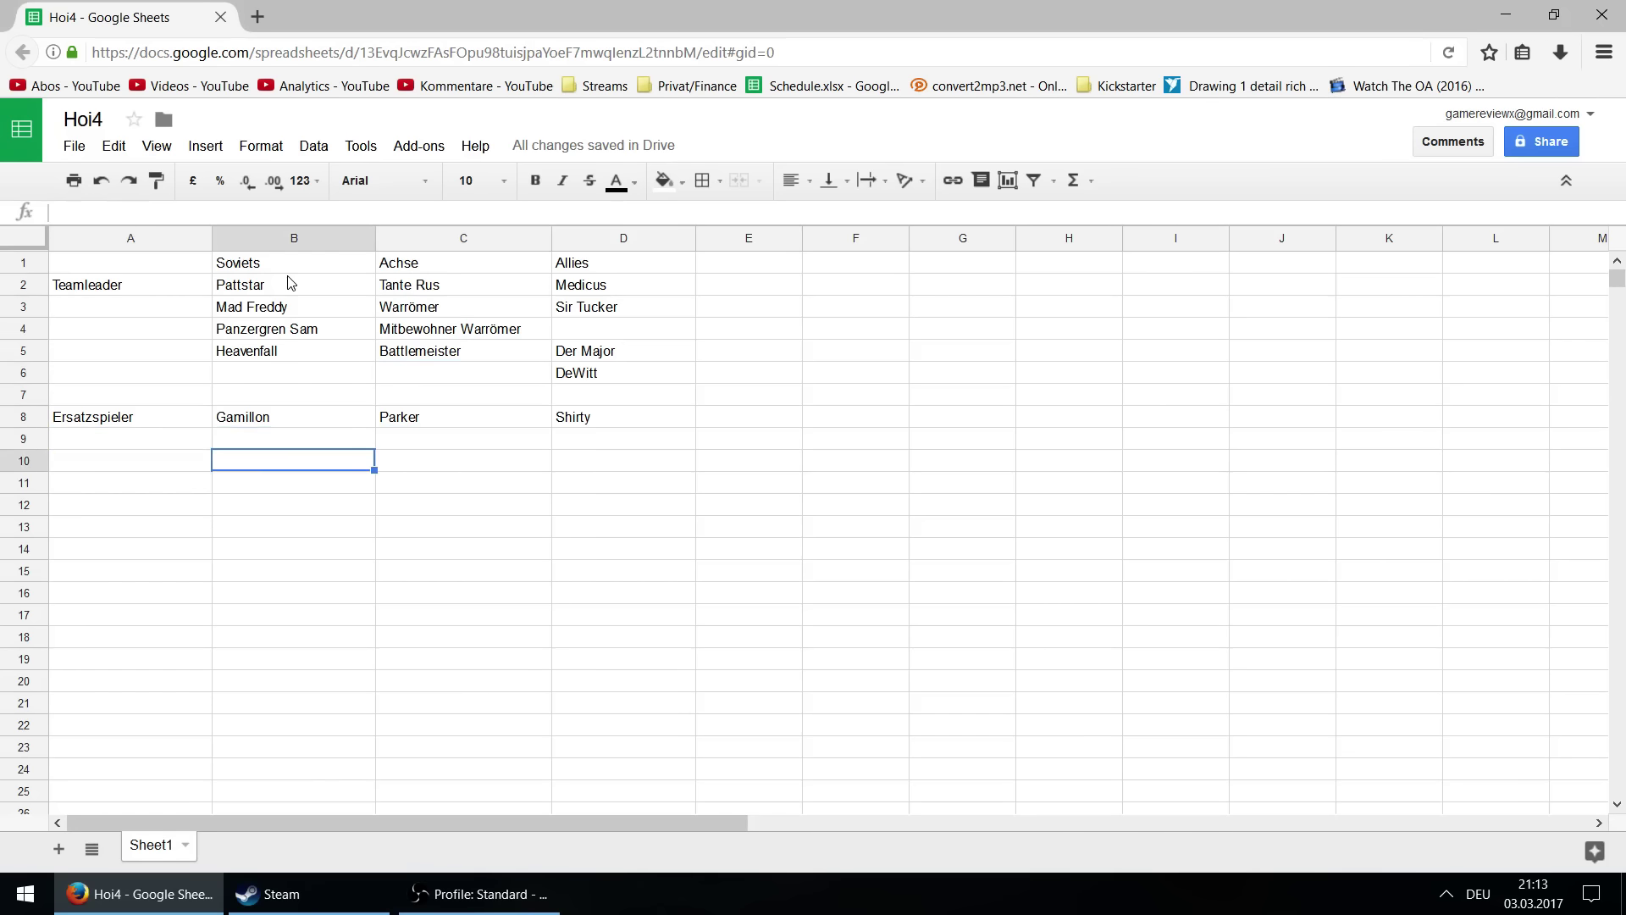
text(Di, Mi)
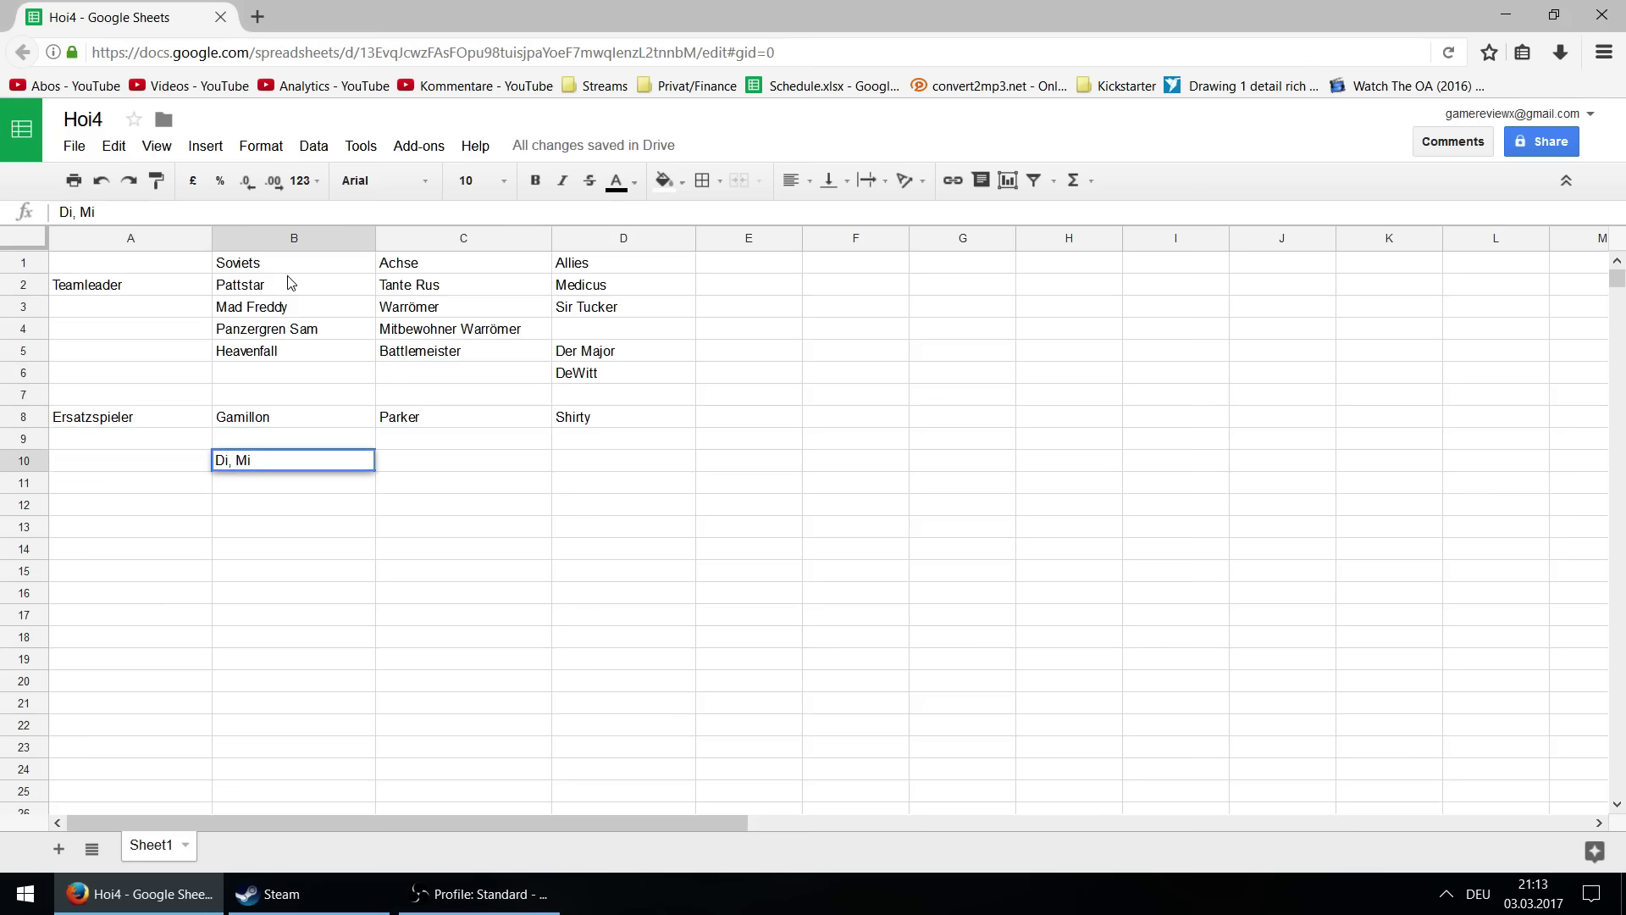
text( 20)
key(Return)
text(Sa)
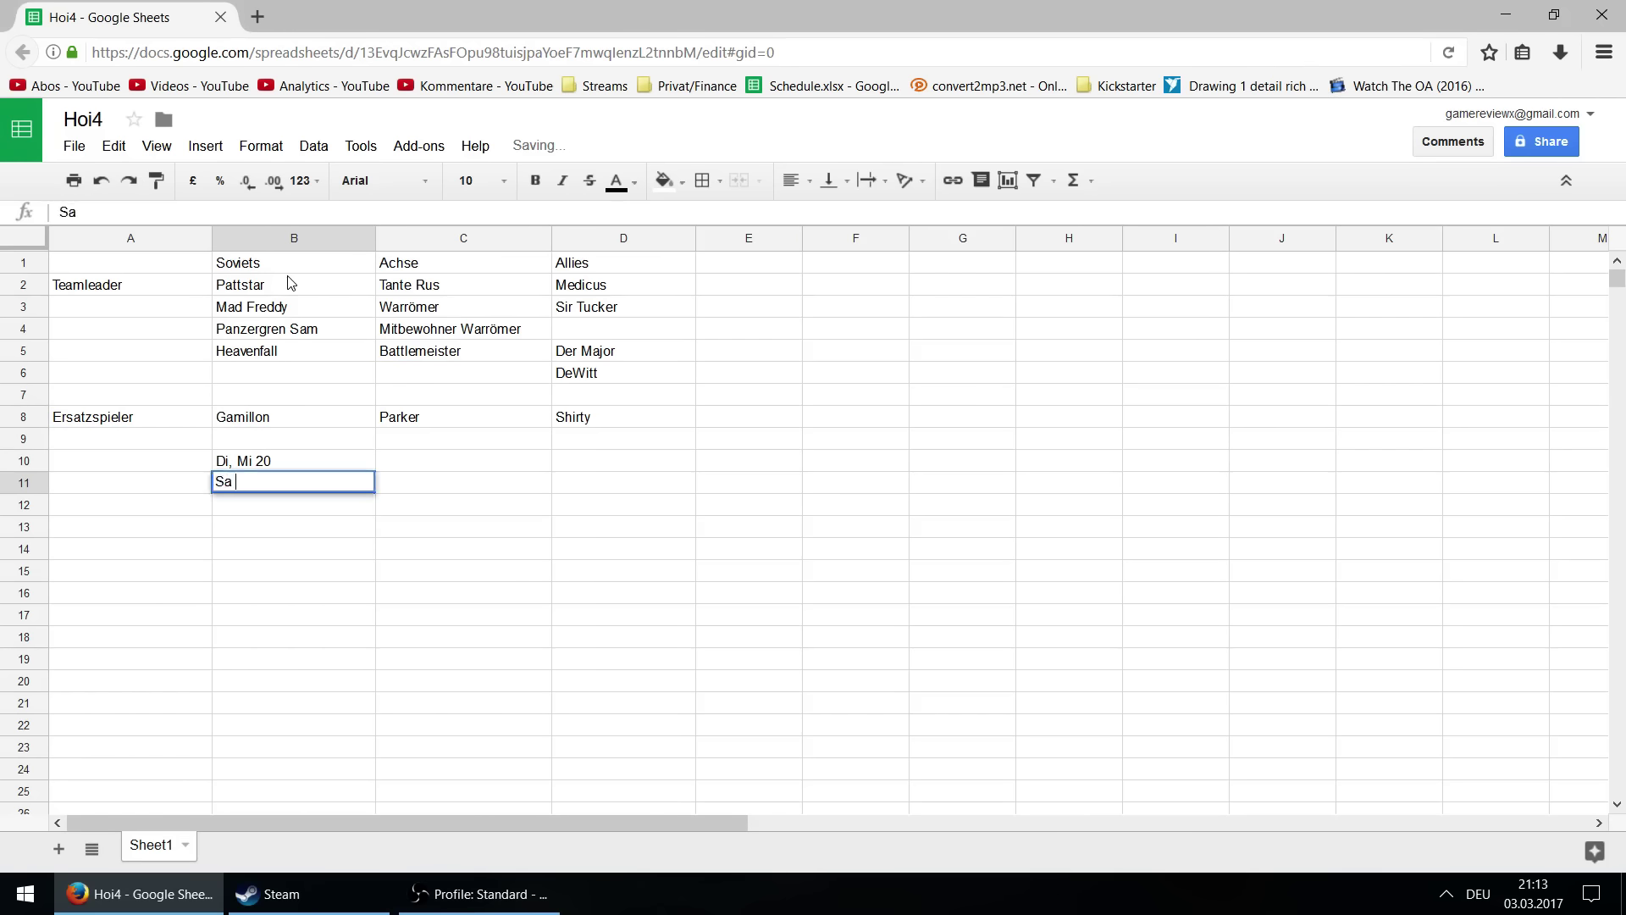
text( 16)
key(Return)
- Review the two playing times in B10 and B11
key(Up)
key(Up)
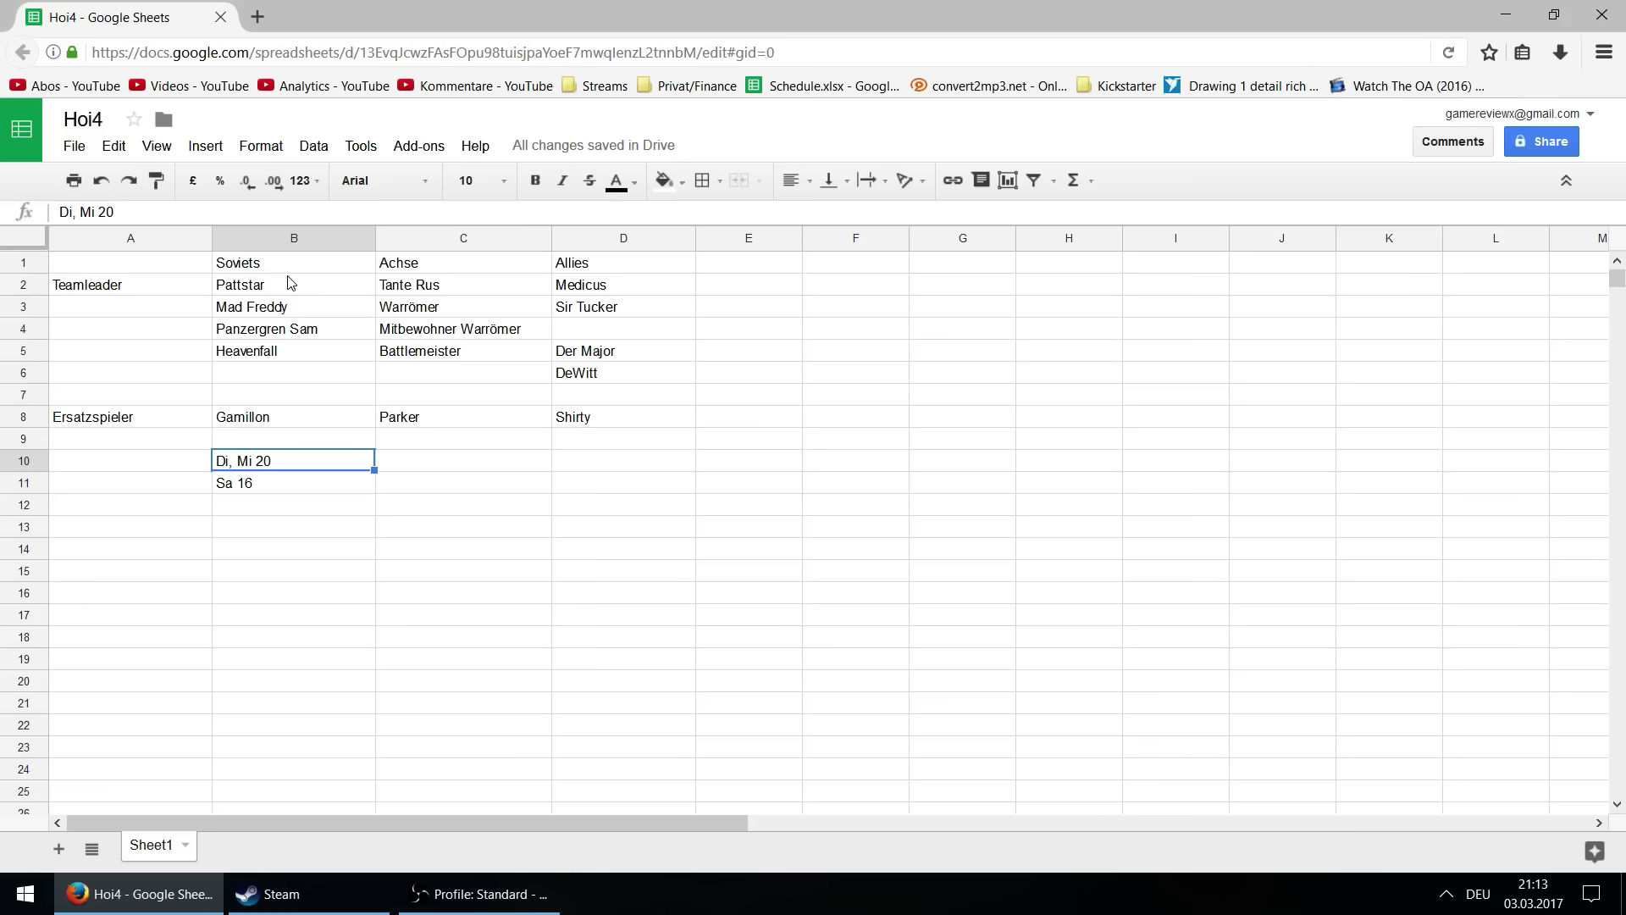
key(Down)
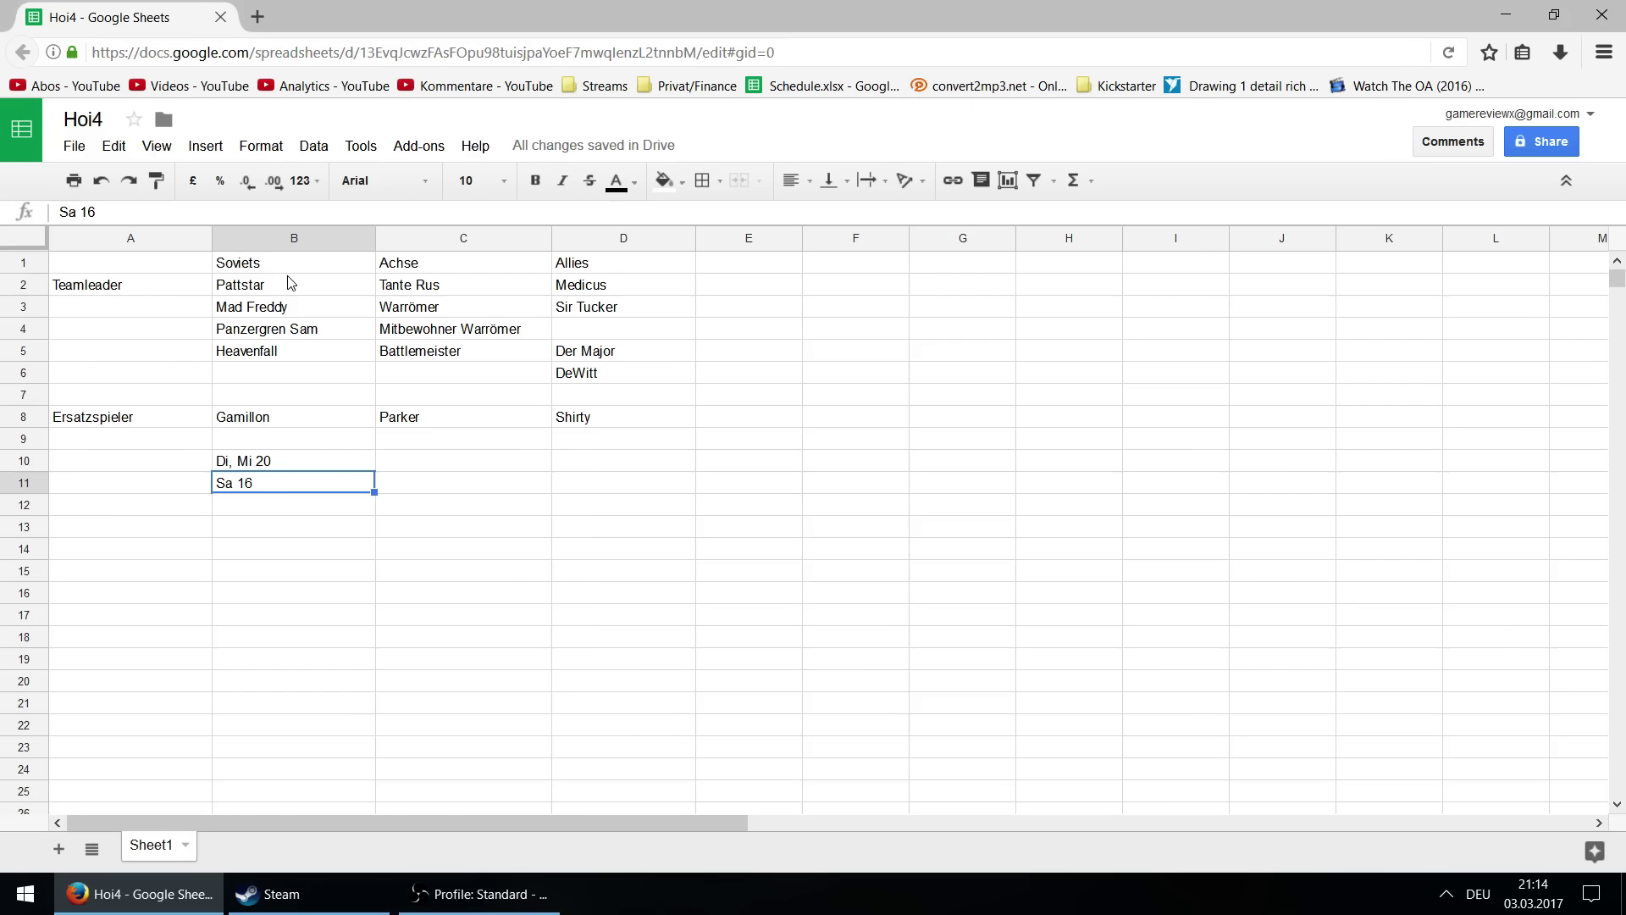
key(Up)
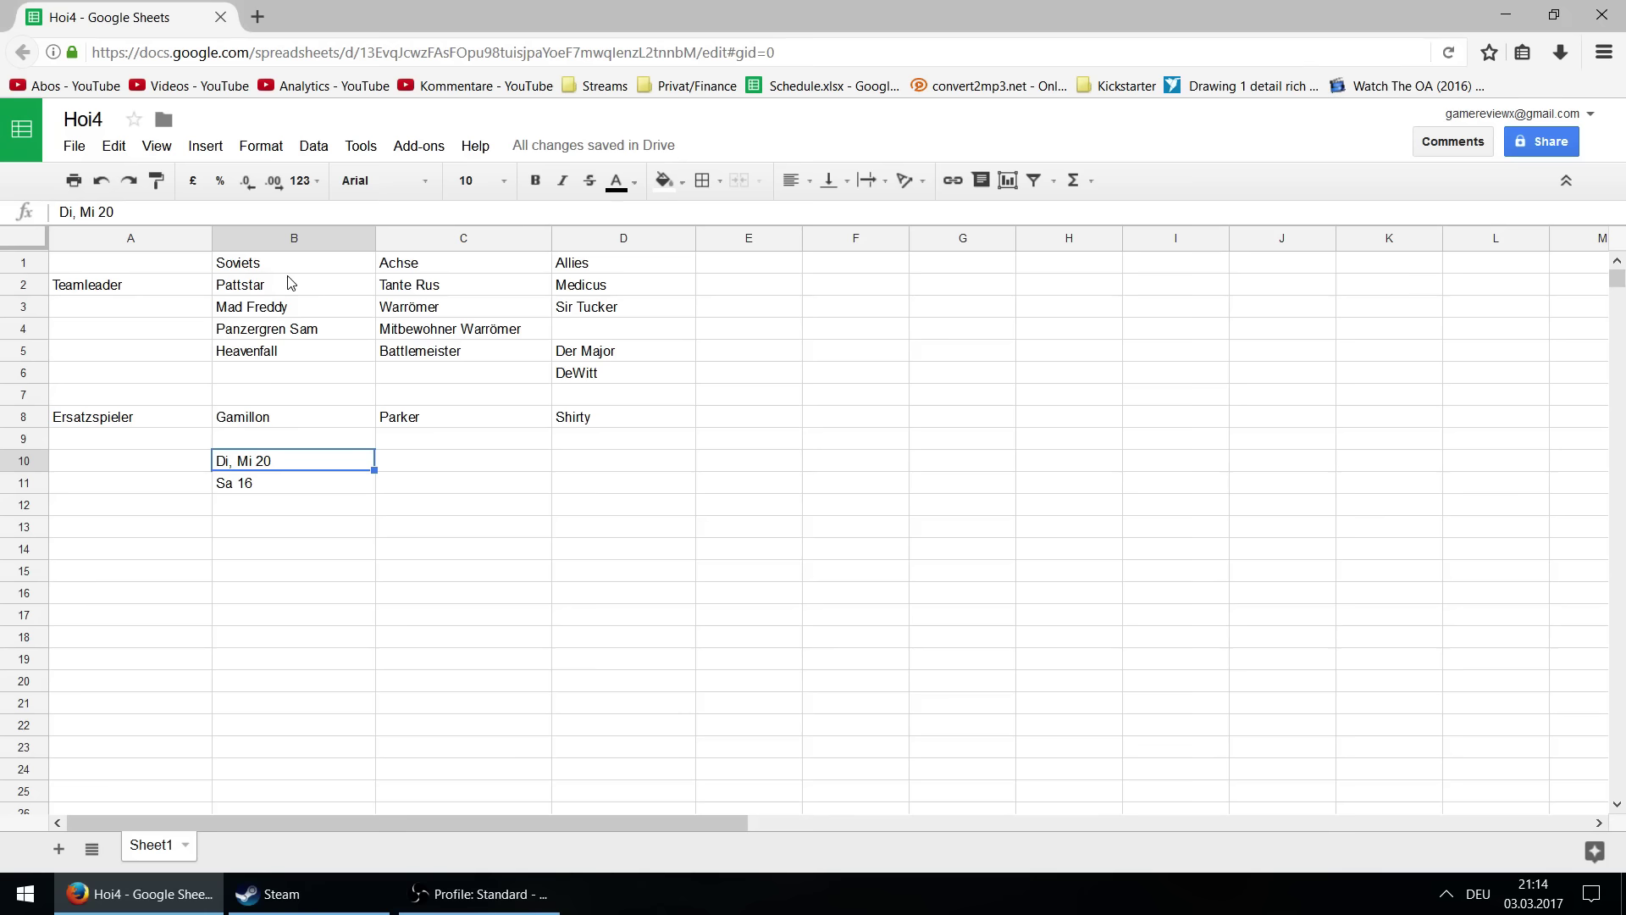
key(Down)
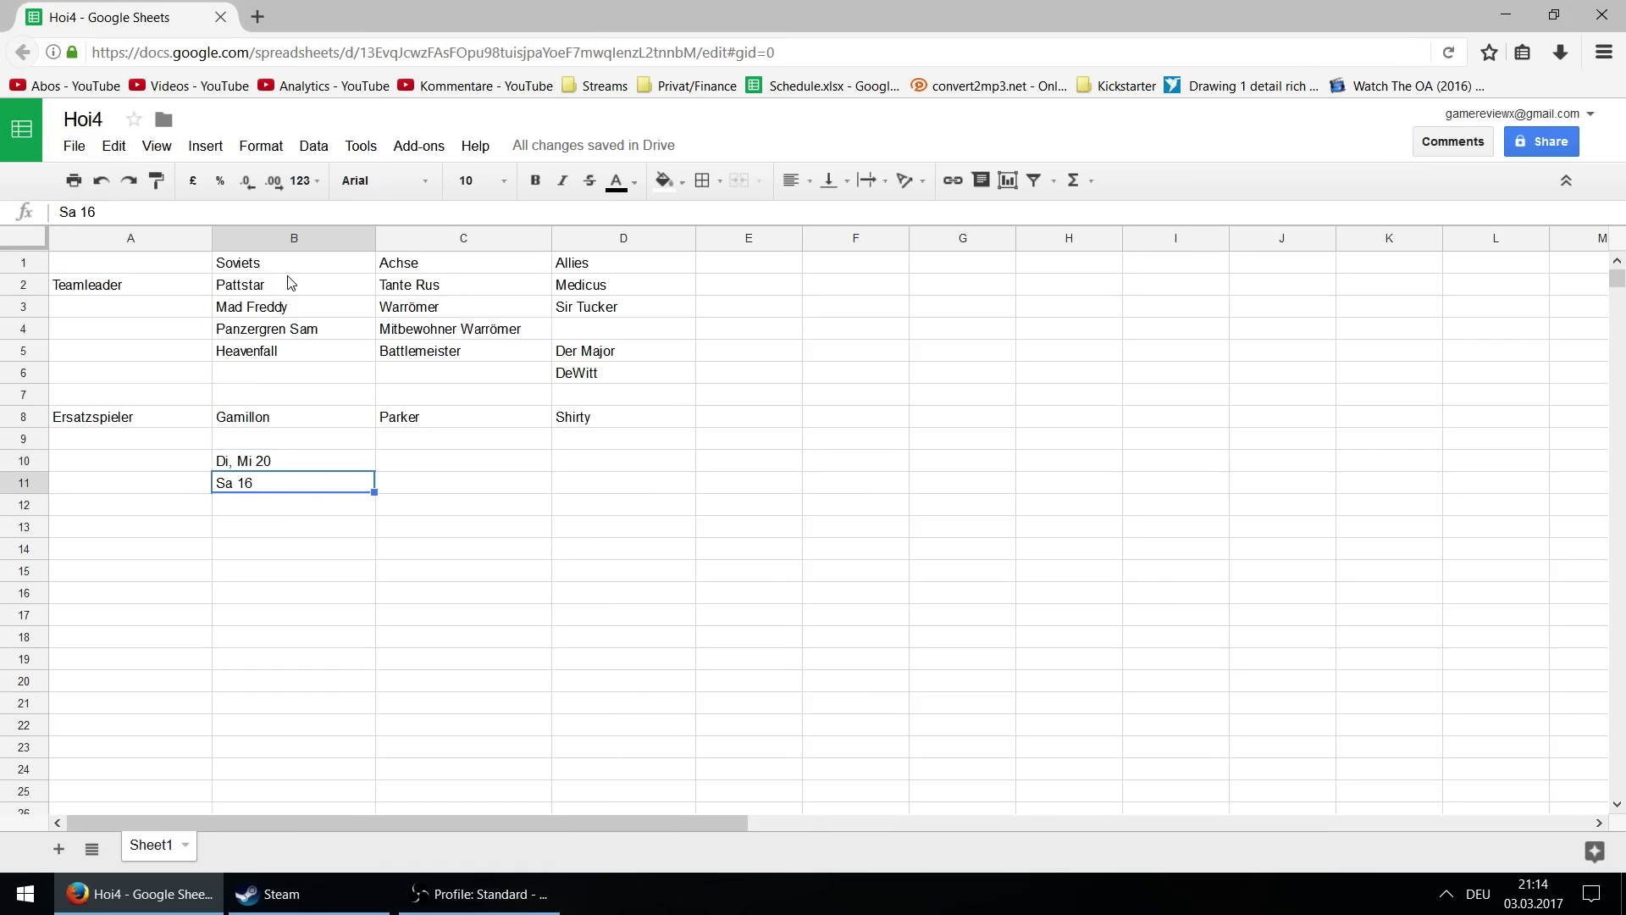
key(Up)
key(Down)
- Check the Soviets heading in row 1 and the Achse column from its heading down to row 6
key(Up)
key(Up)
key(Up)
key(Up)
key(Up)
key(Up)
key(Up)
key(Up)
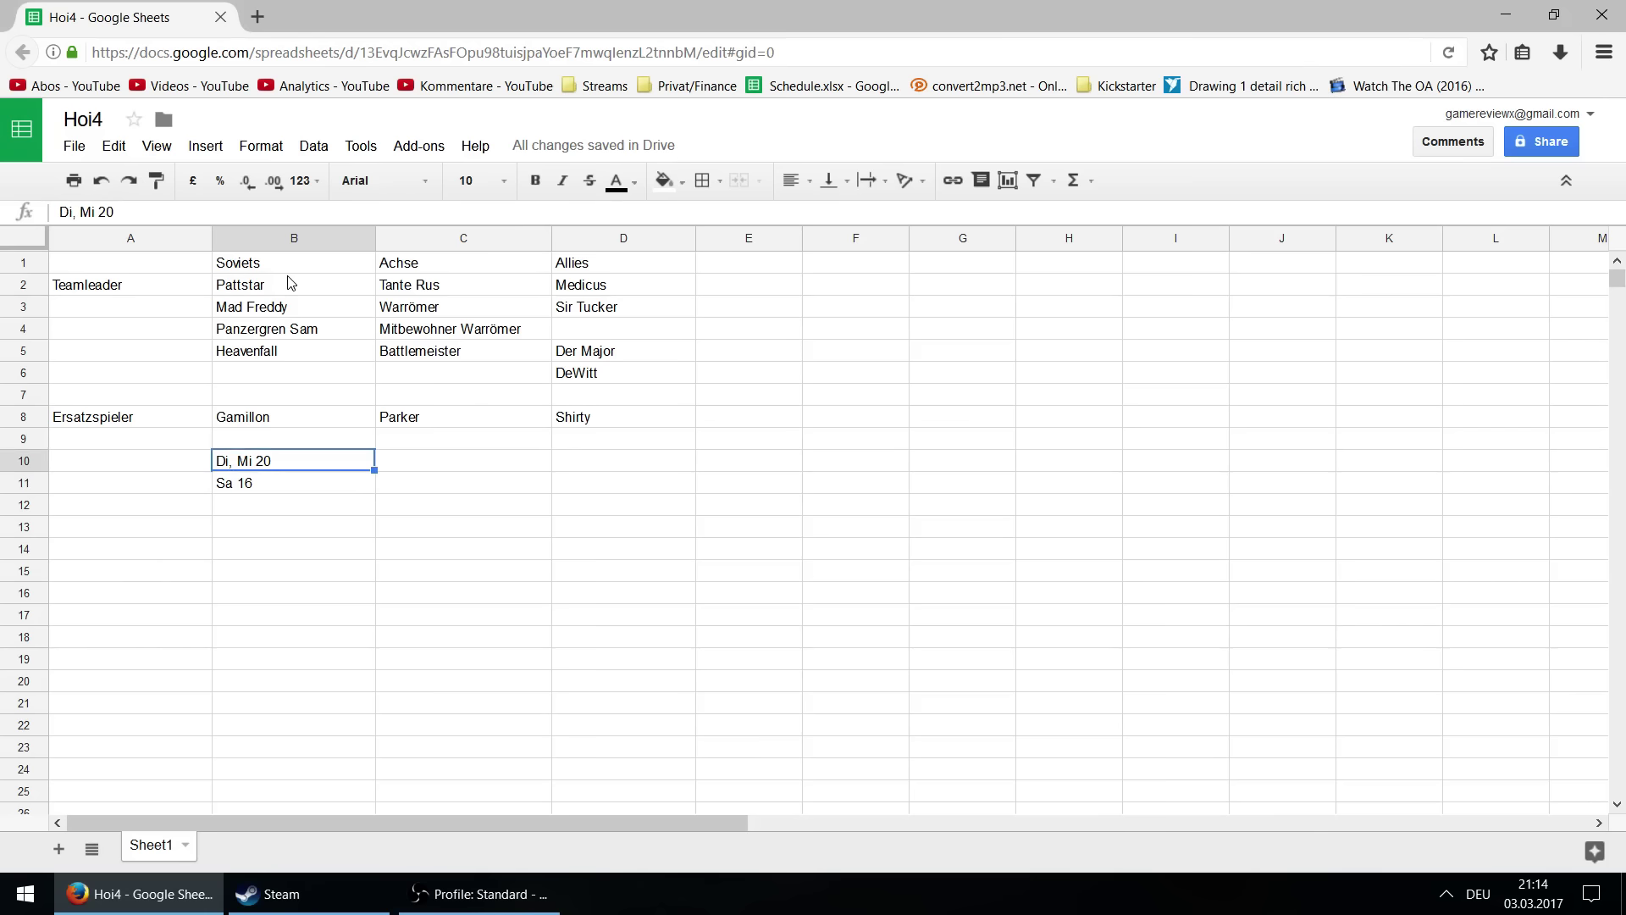
key(Right)
key(Up)
key(Up)
key(Left)
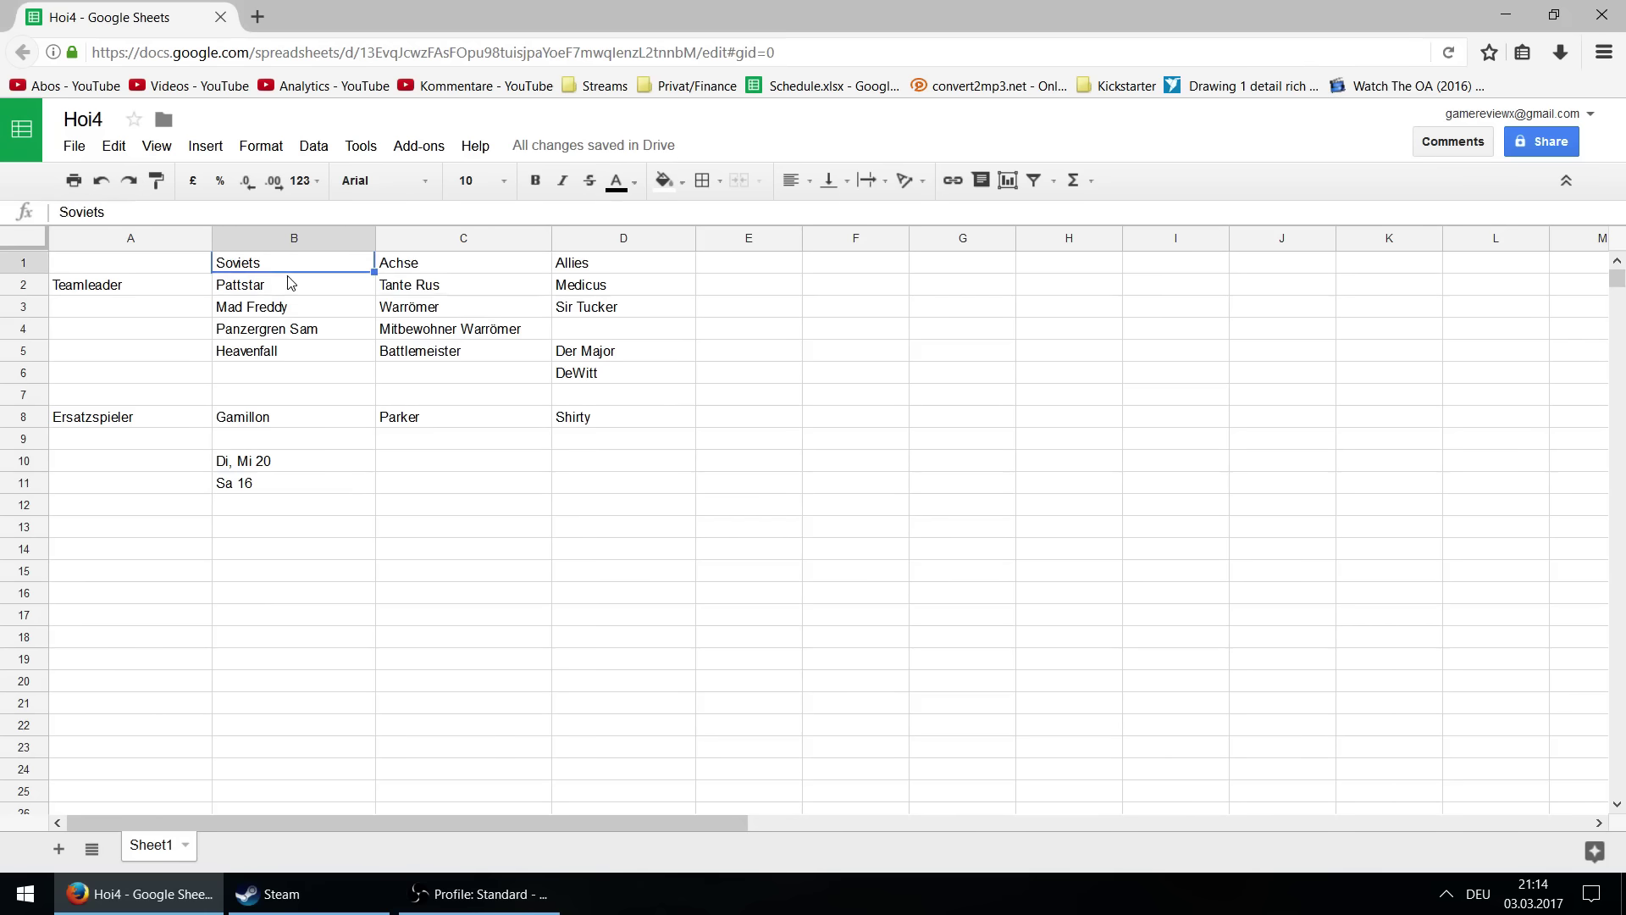
key(Right)
key(Down)
key(Down)
key(Down)
key(Down)
key(Down)
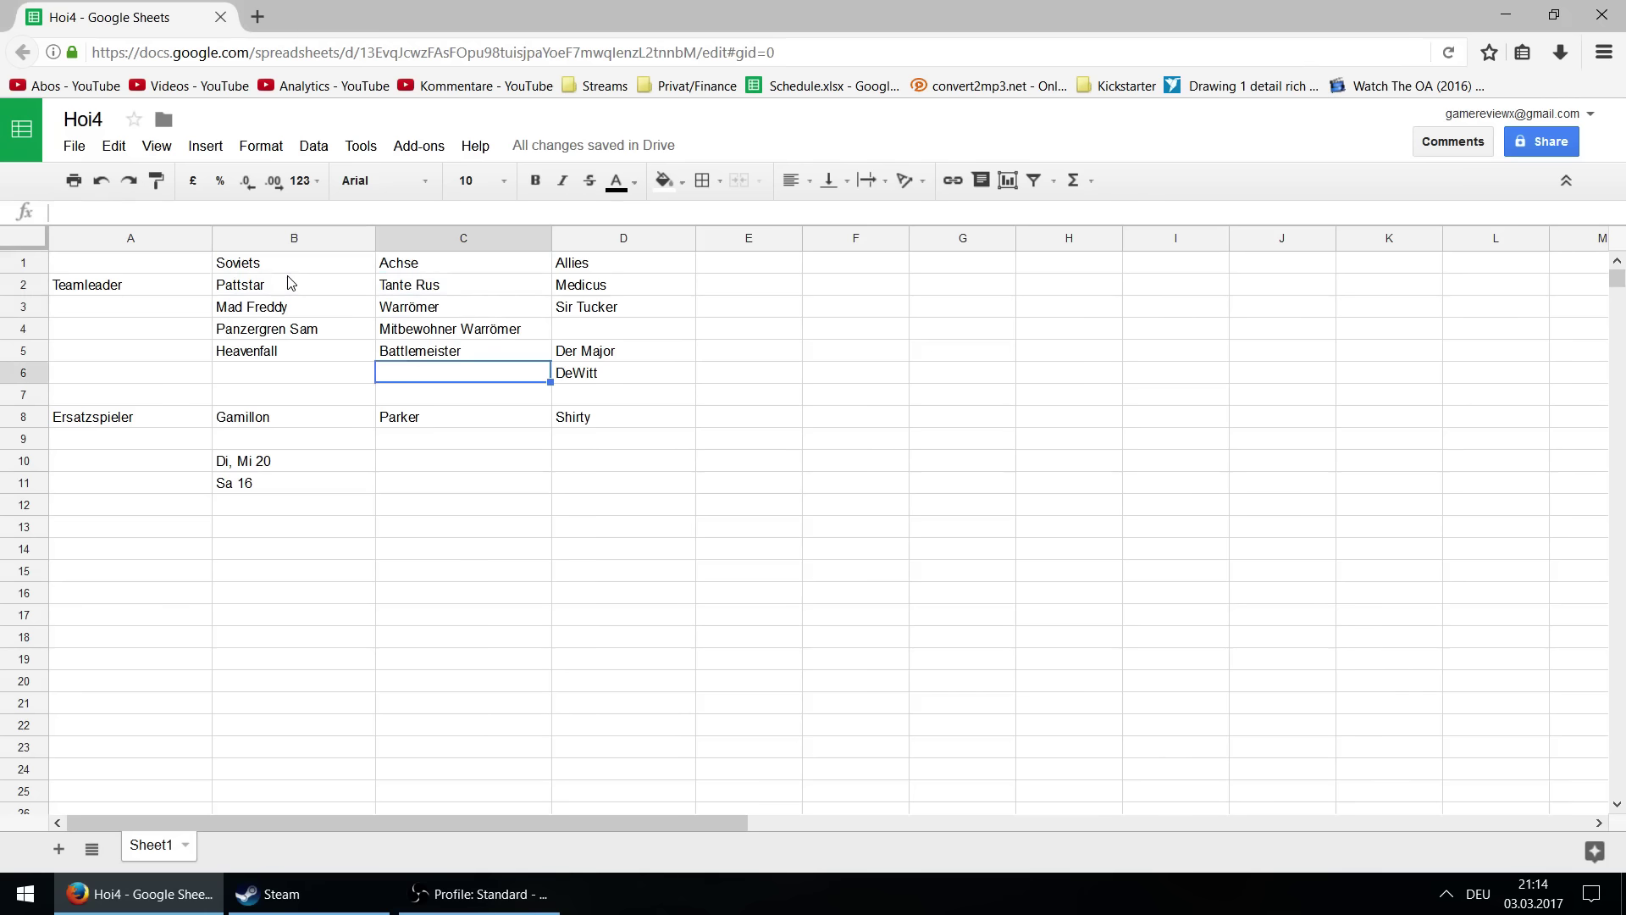
- Compare the Soviets, Achse and Allies headings in row 1 with the players listed beneath them
key(Up)
key(Up)
key(Up)
key(Up)
key(Up)
key(Left)
key(Left)
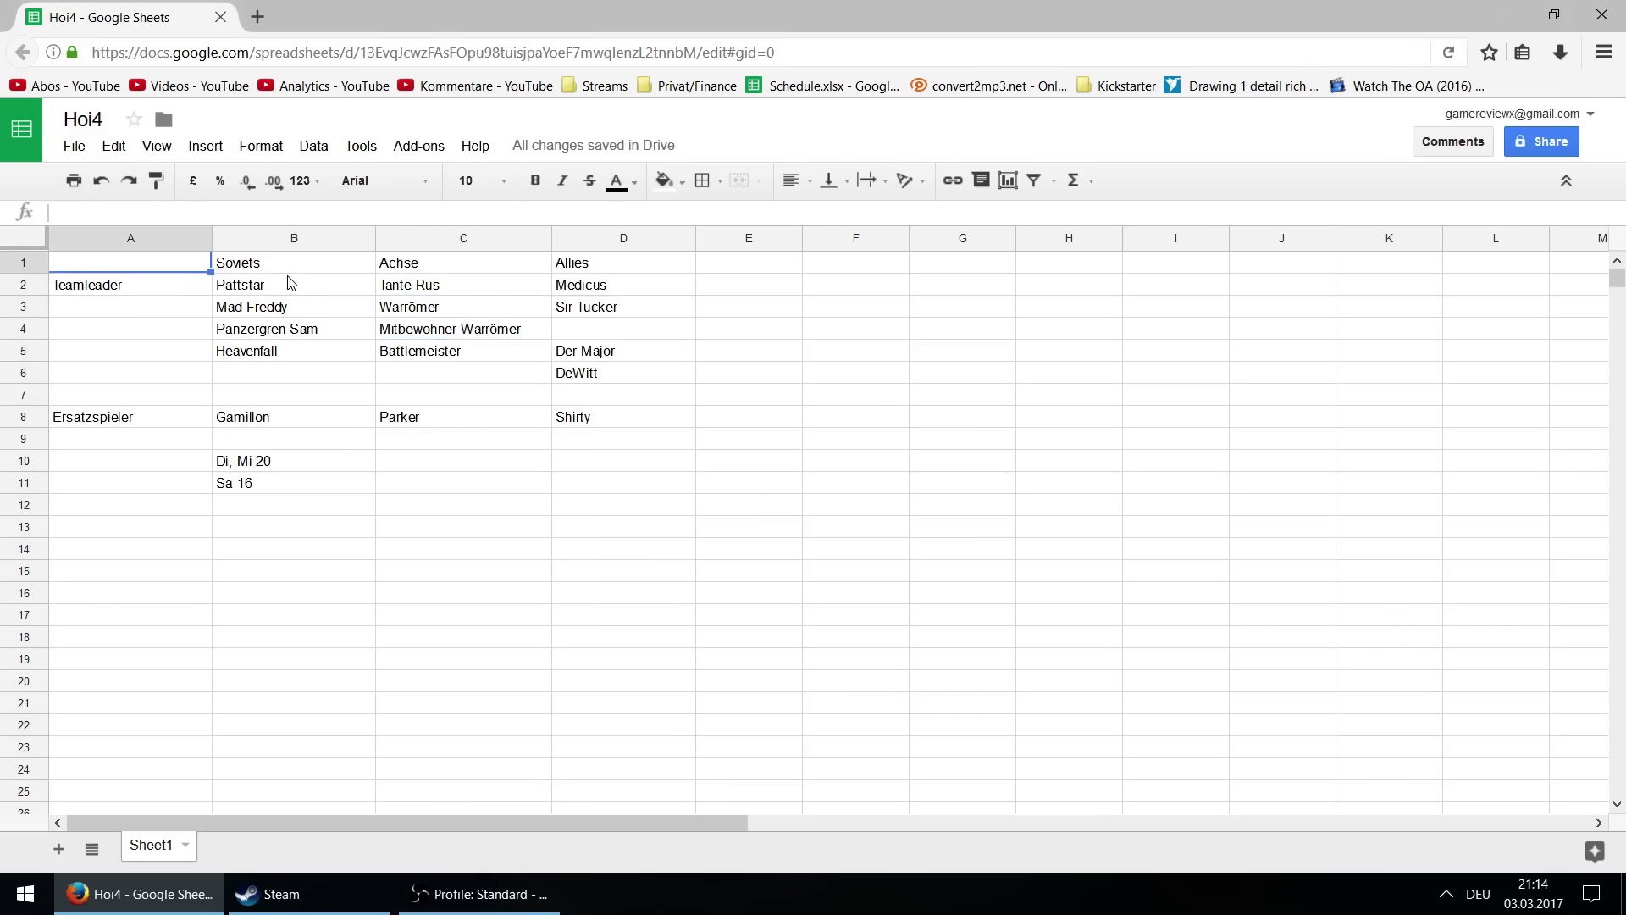
key(Down)
key(Down)
key(Down)
key(Up)
key(Up)
key(Up)
key(Right)
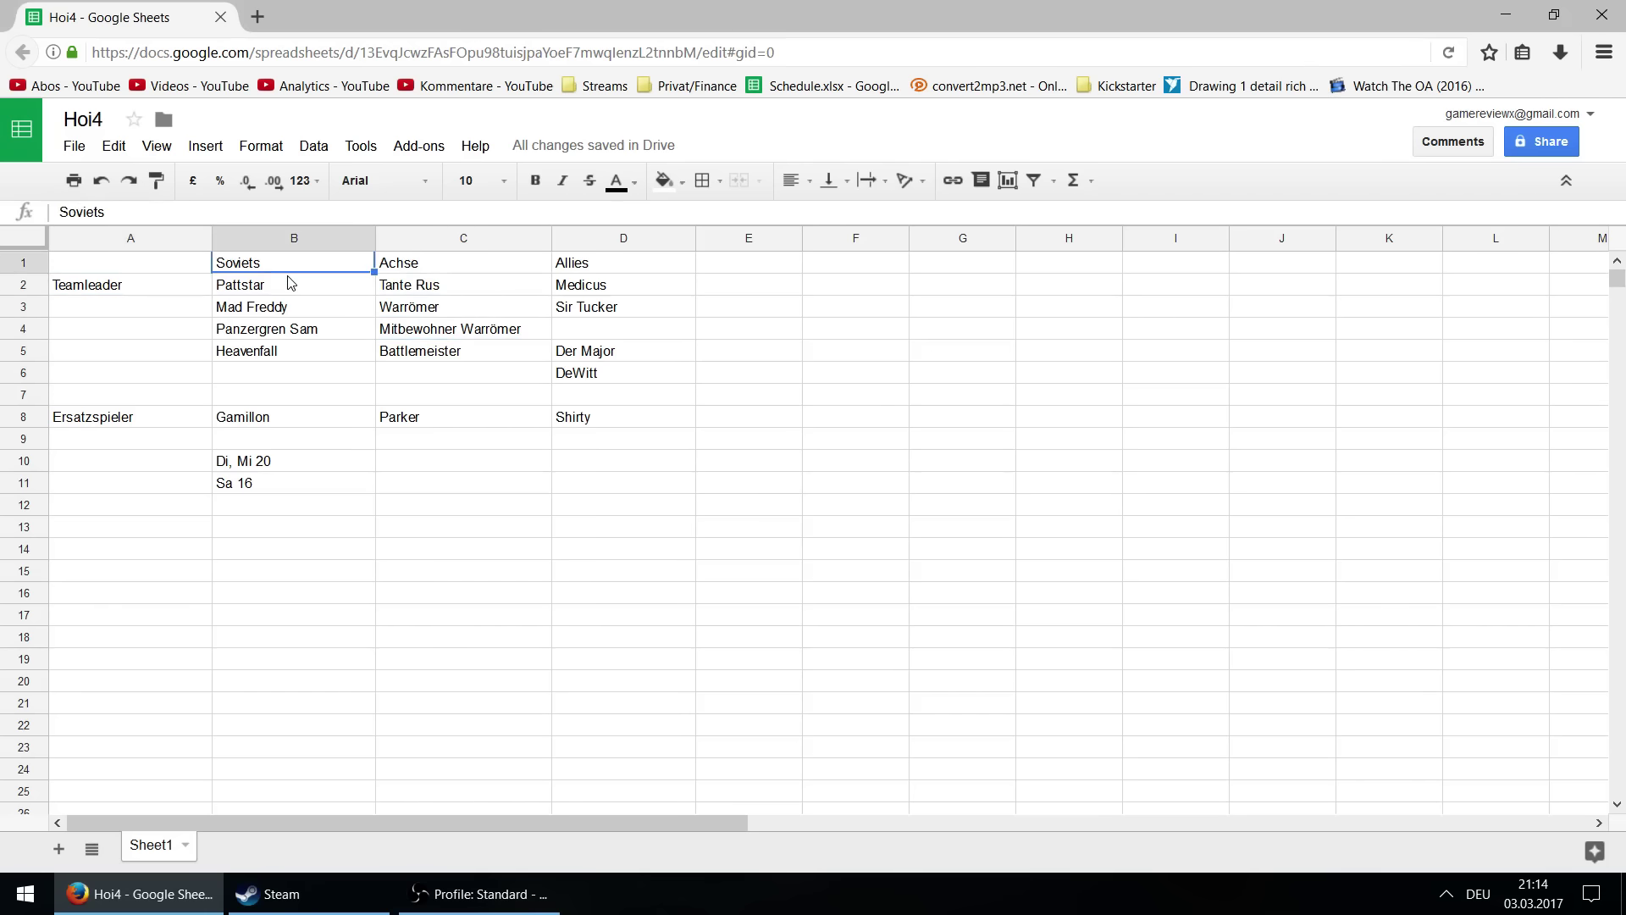
key(Down)
key(Right)
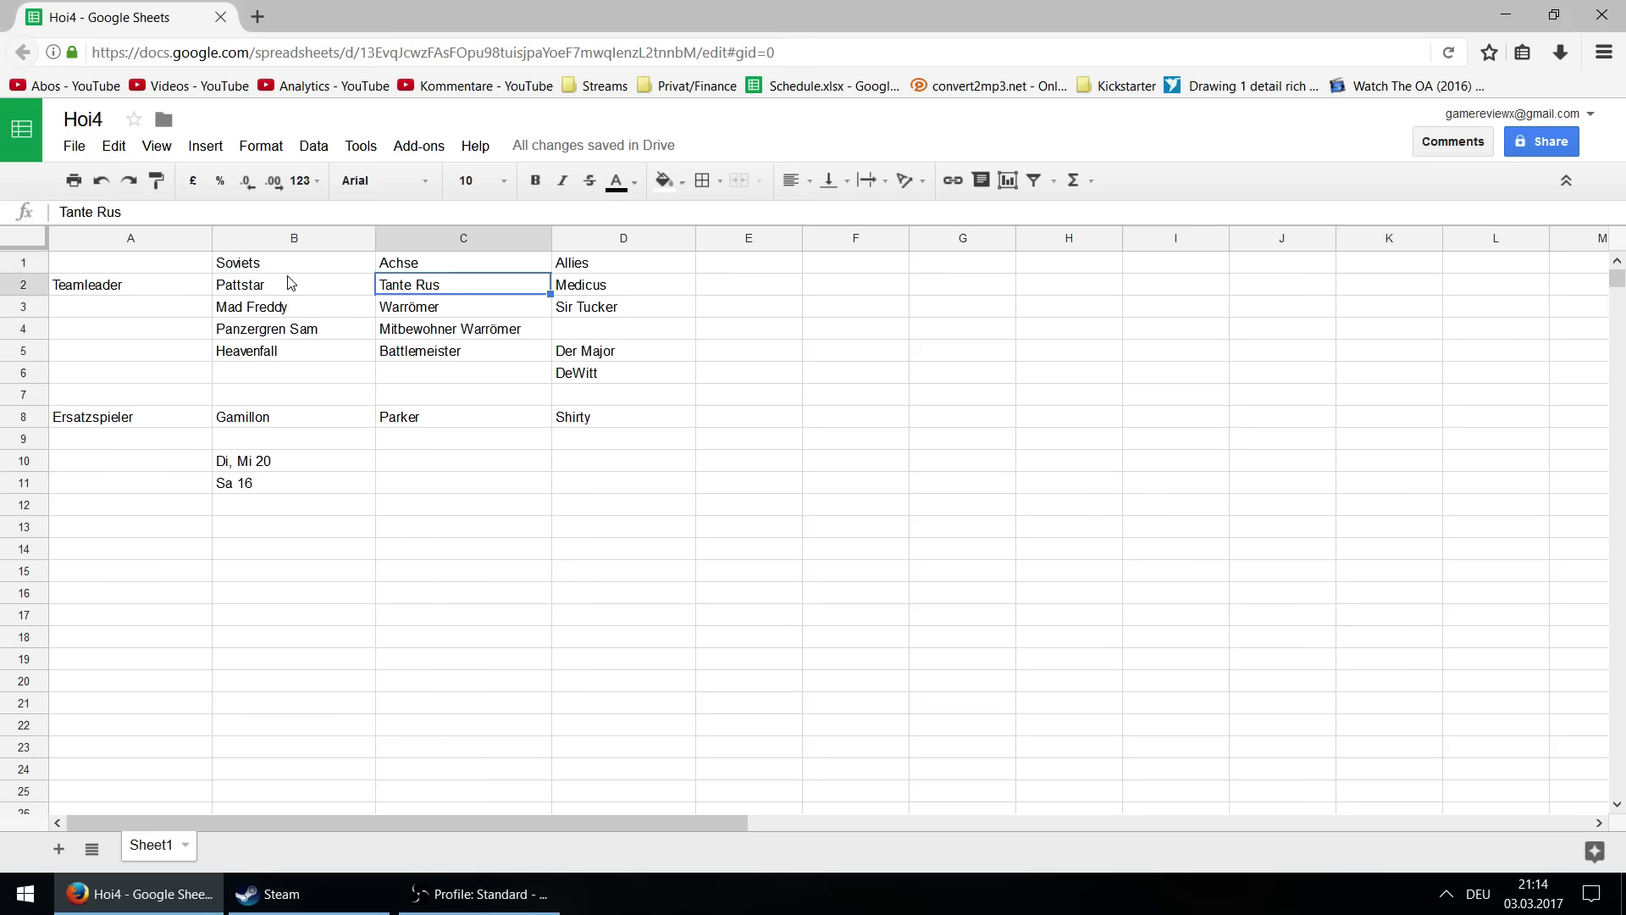
key(Down)
key(Down)
key(Up)
key(Left)
key(Left)
key(Up)
key(Up)
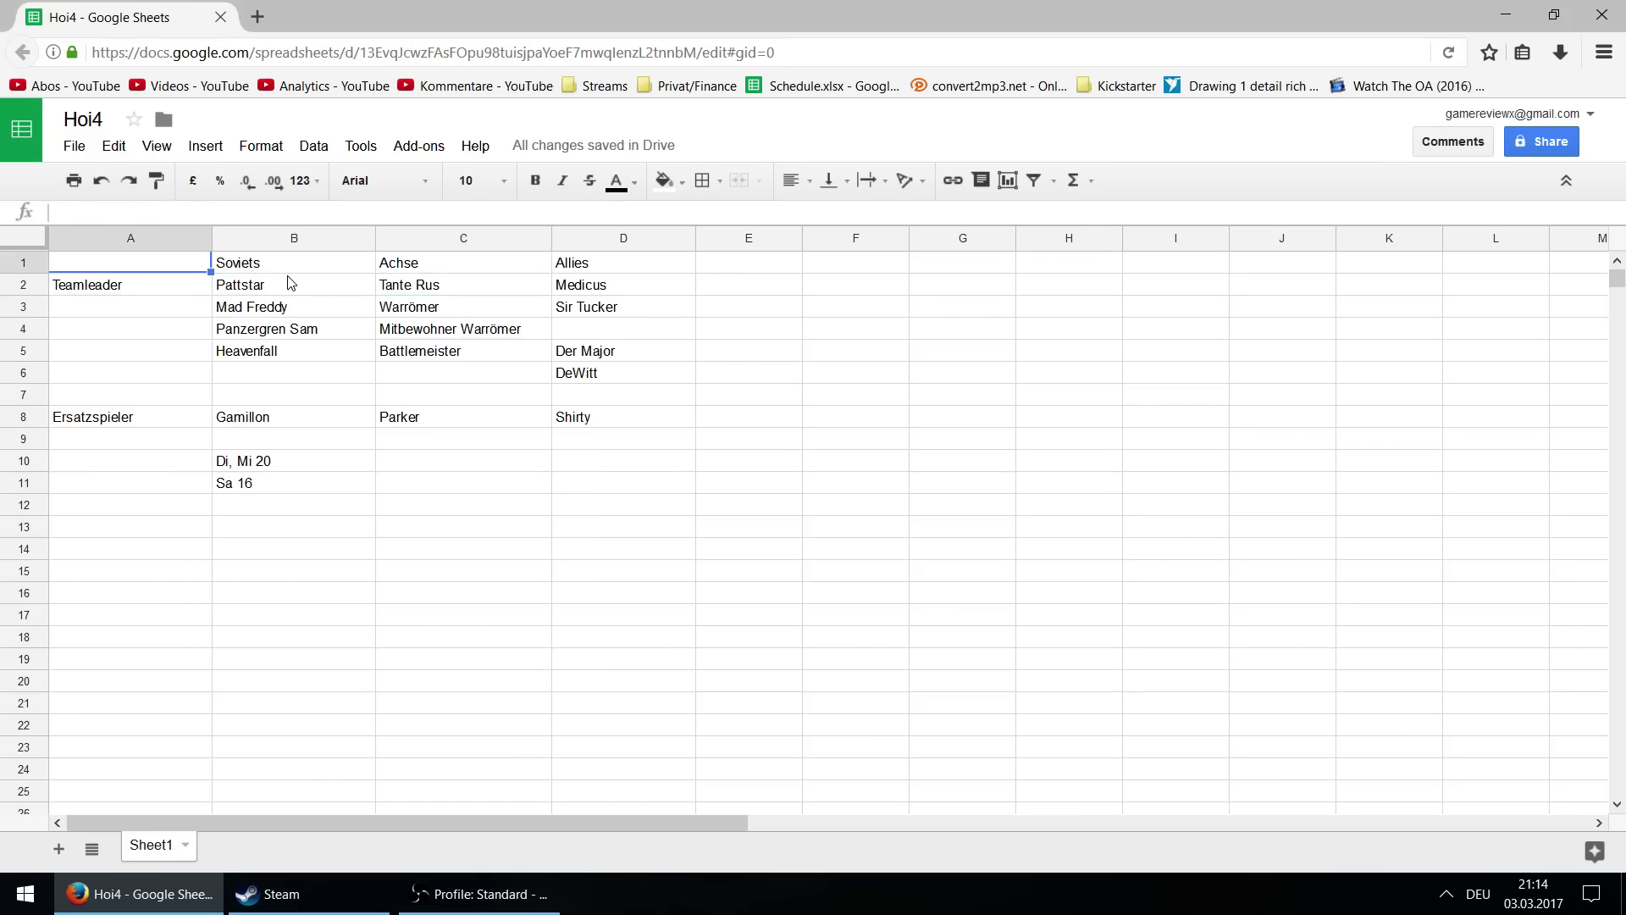
key(Right)
key(Right)
key(Left)
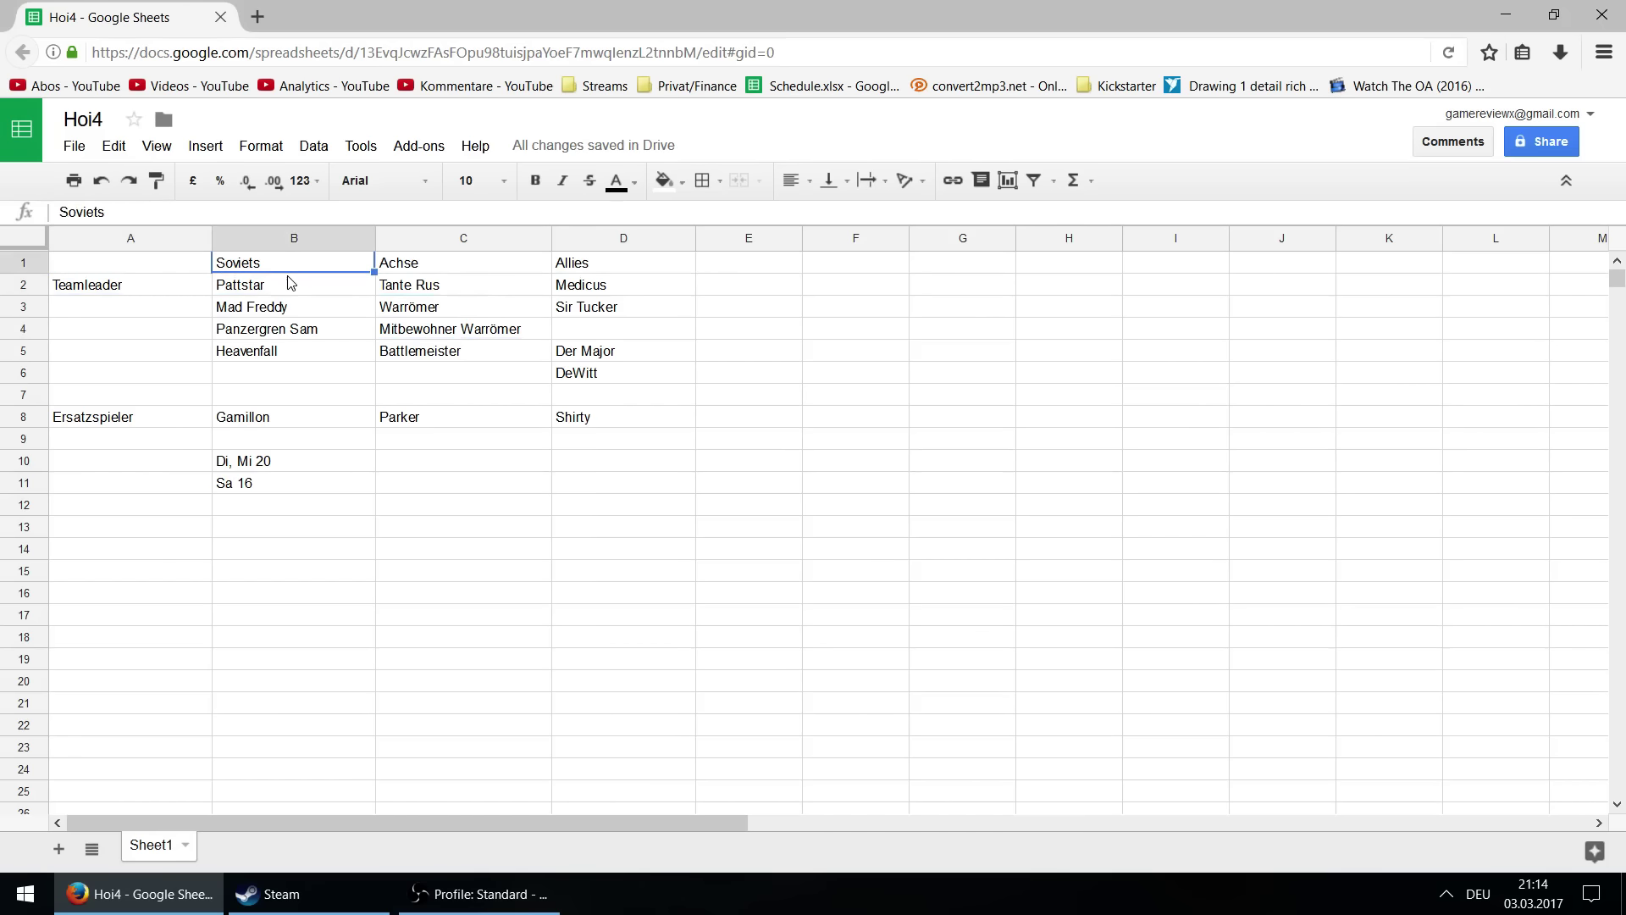
key(Right)
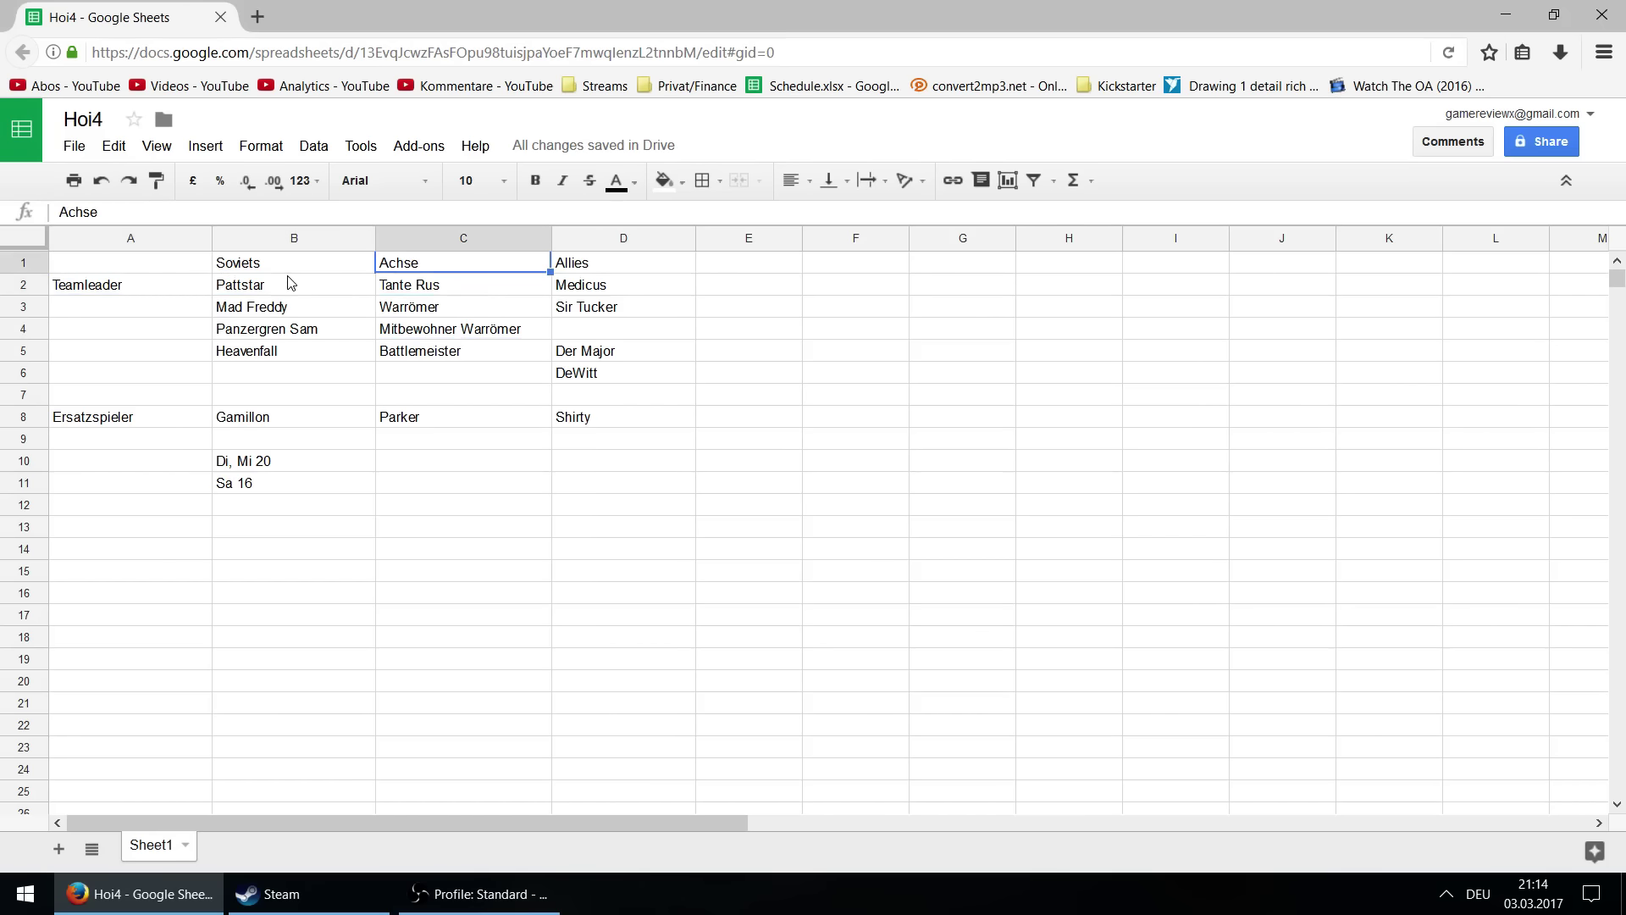
key(Right)
key(Left)
- Go through the substitute players of all three teams in row 8
key(Down)
key(Down)
key(Down)
key(Down)
key(Down)
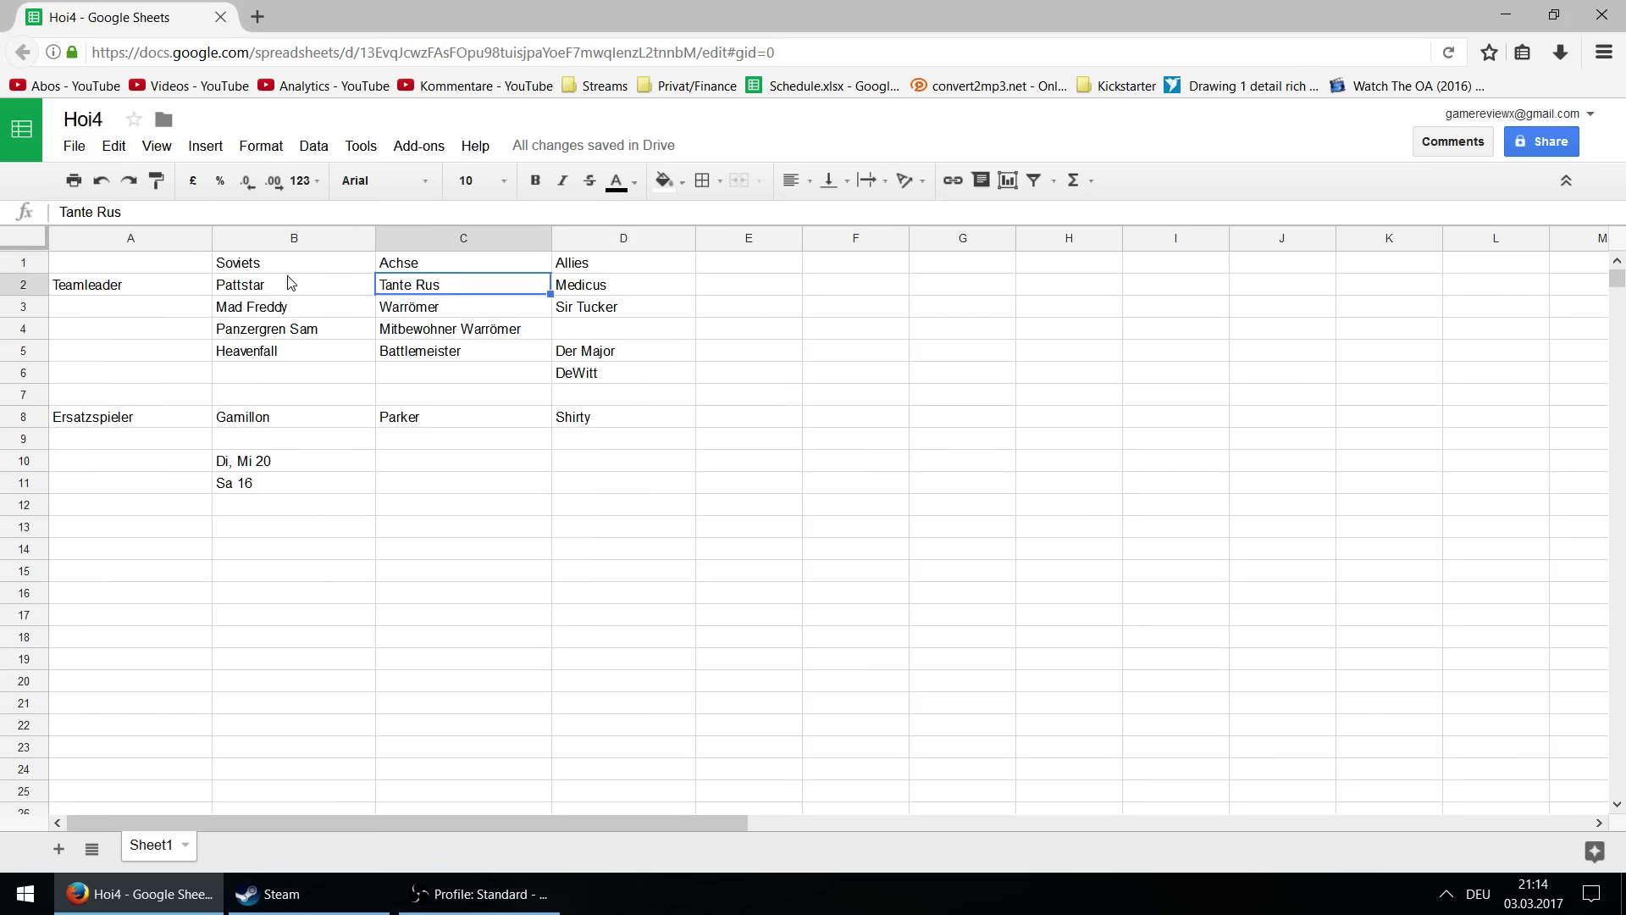
key(Left)
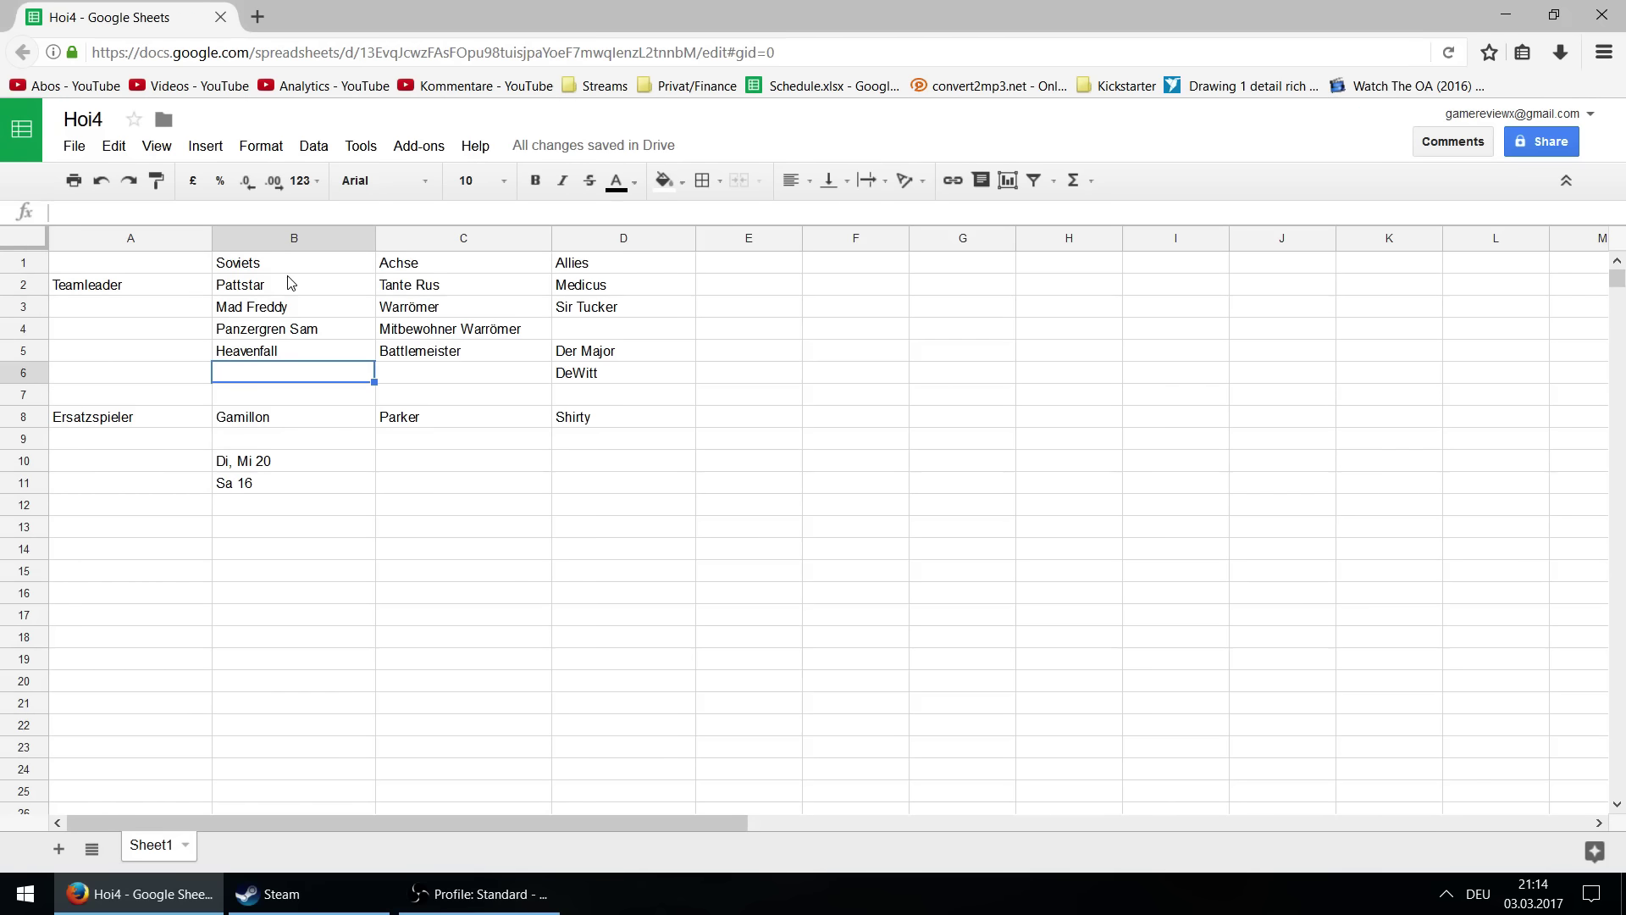
key(Down)
key(Down)
key(Right)
key(Right)
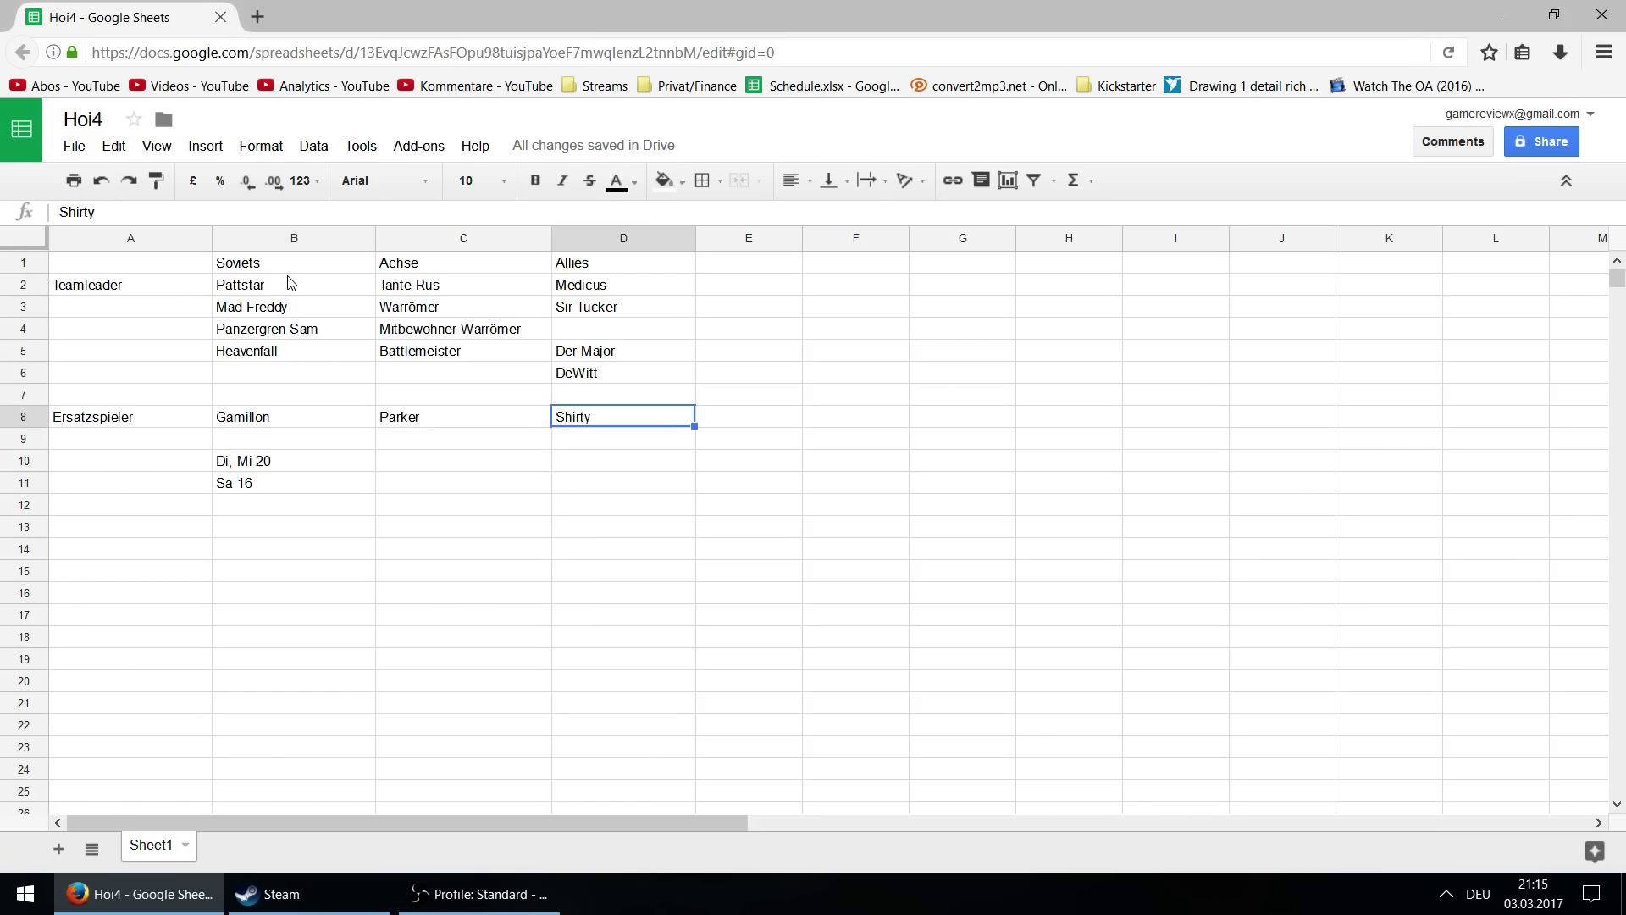
key(Left)
key(Left)
key(Right)
key(Right)
key(Left)
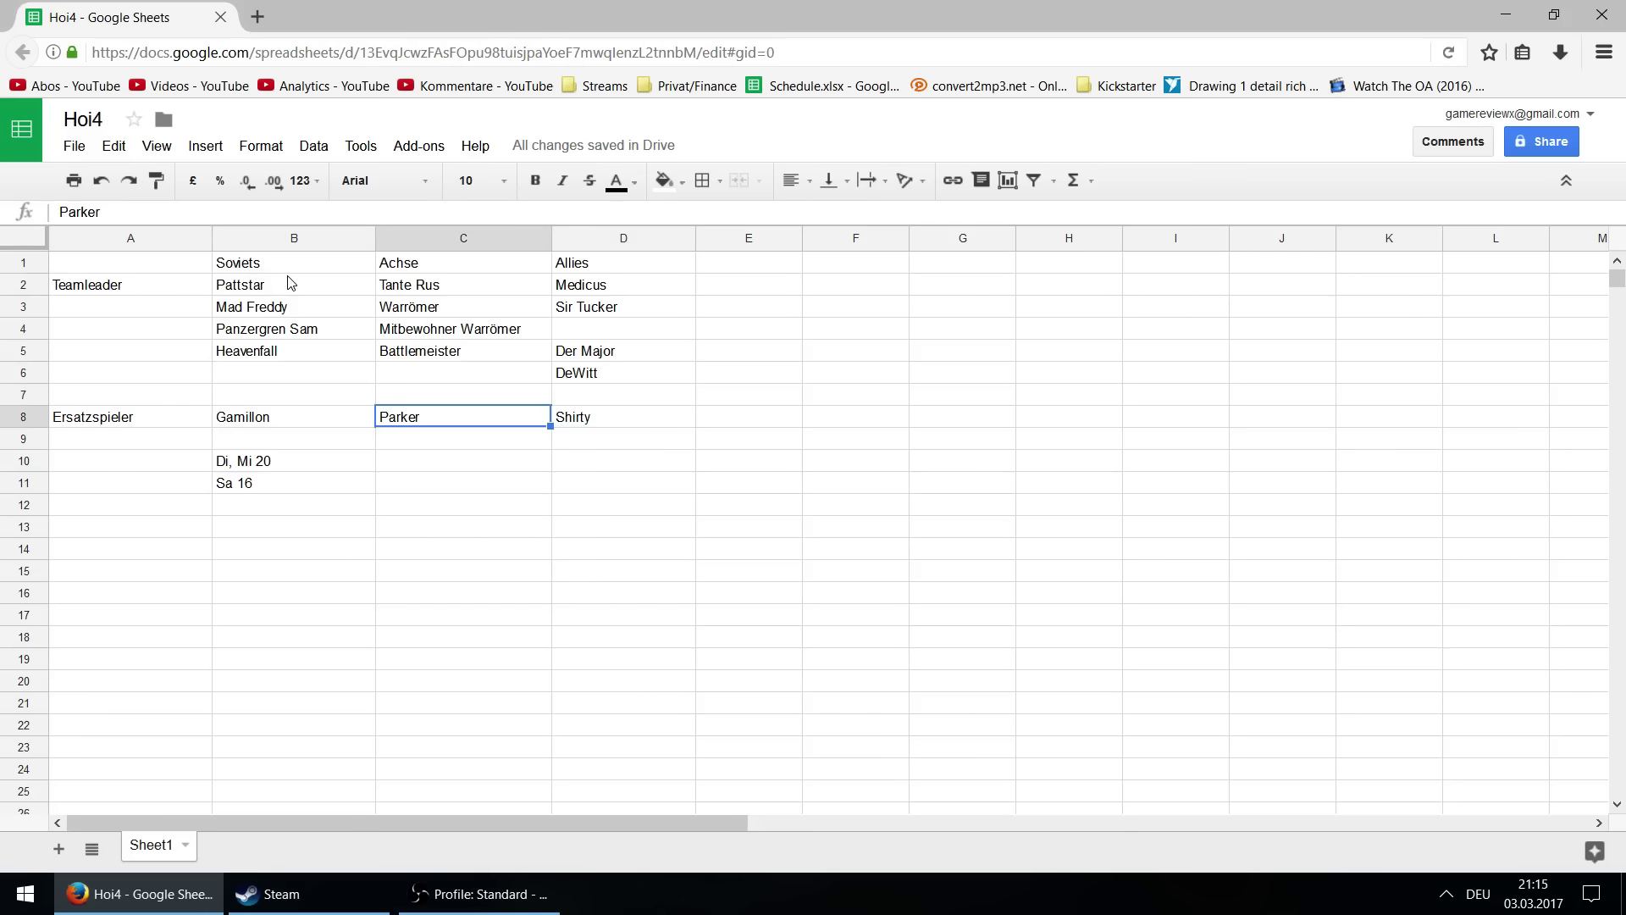
key(Right)
key(Left)
key(Left)
key(Right)
key(Right)
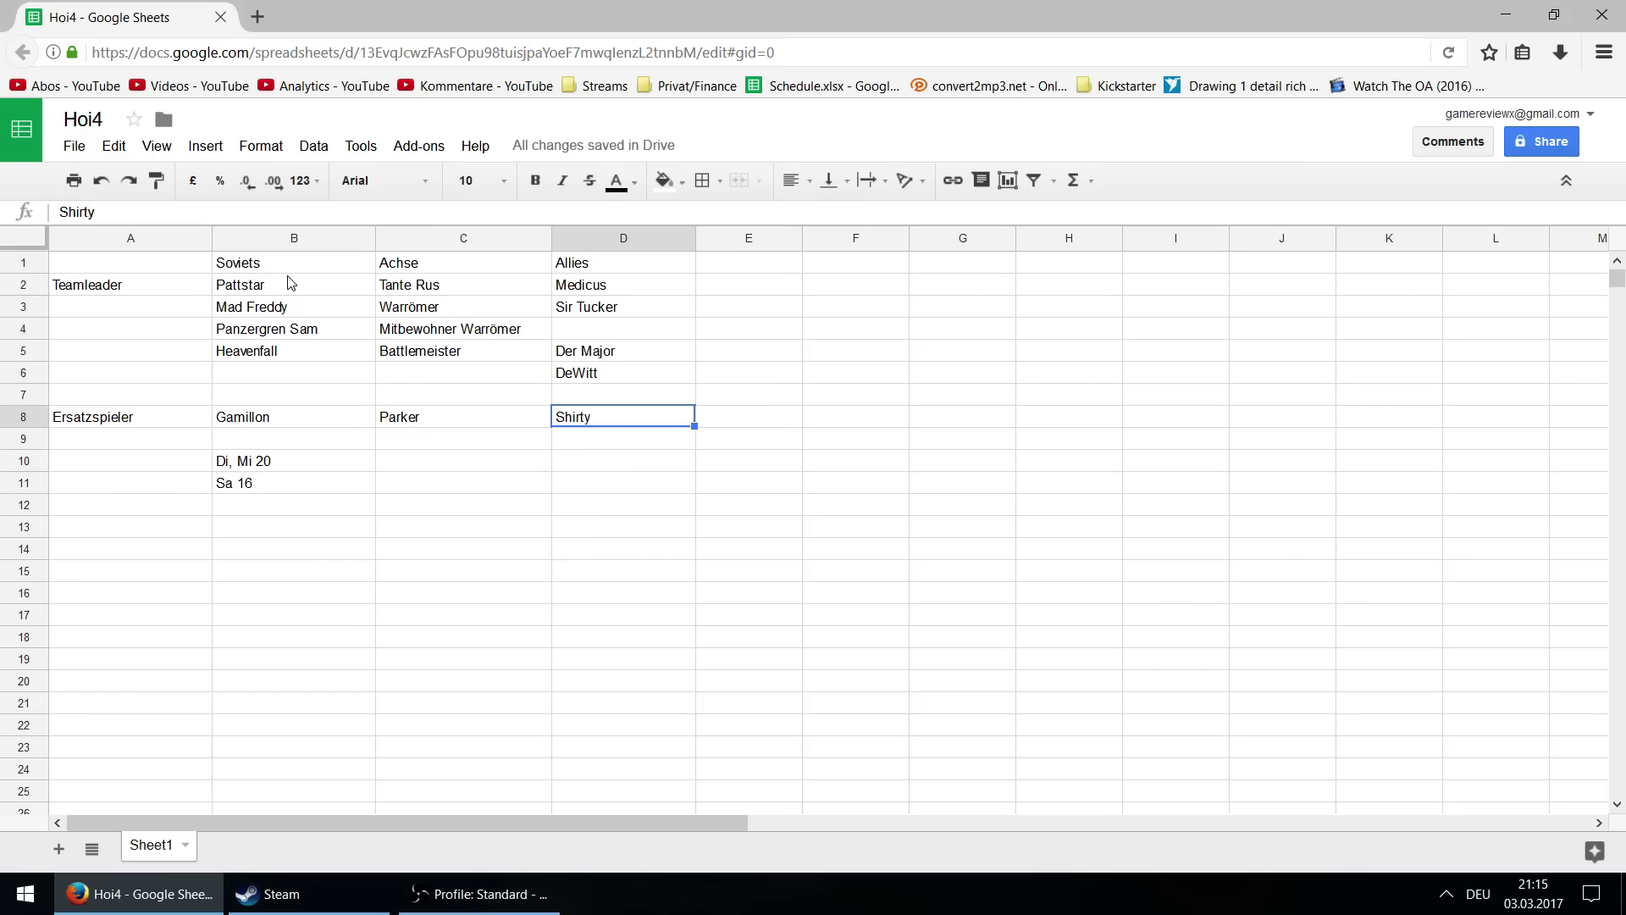
key(Left)
key(Left)
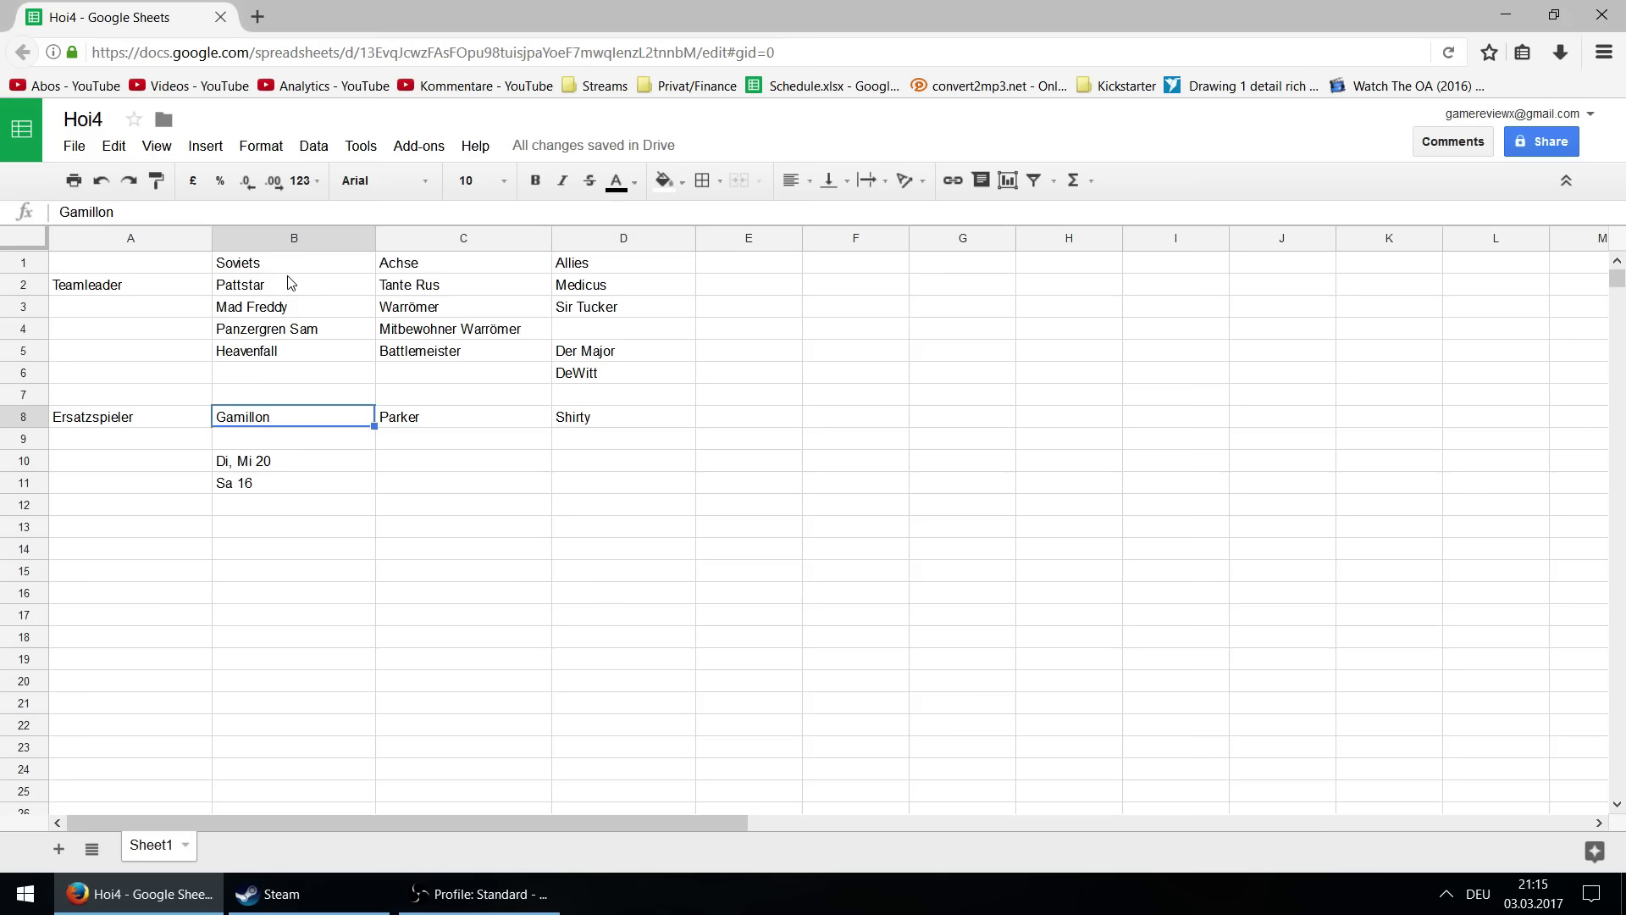
key(Down)
key(Down)
key(Right)
key(Up)
key(Right)
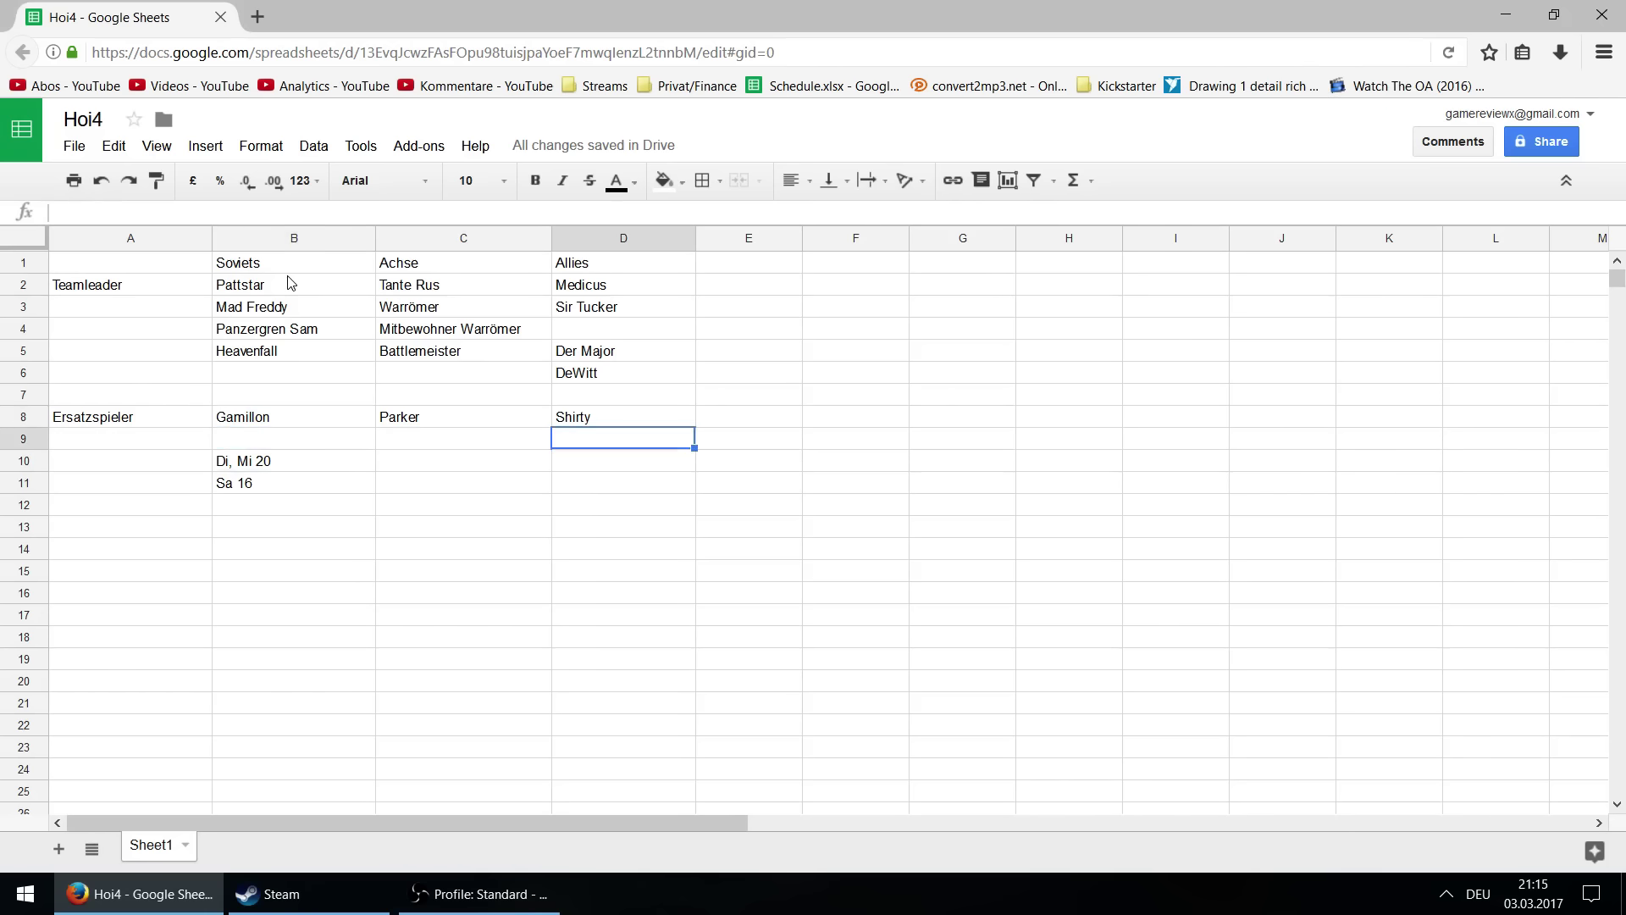
key(Left)
key(Left)
key(Left)
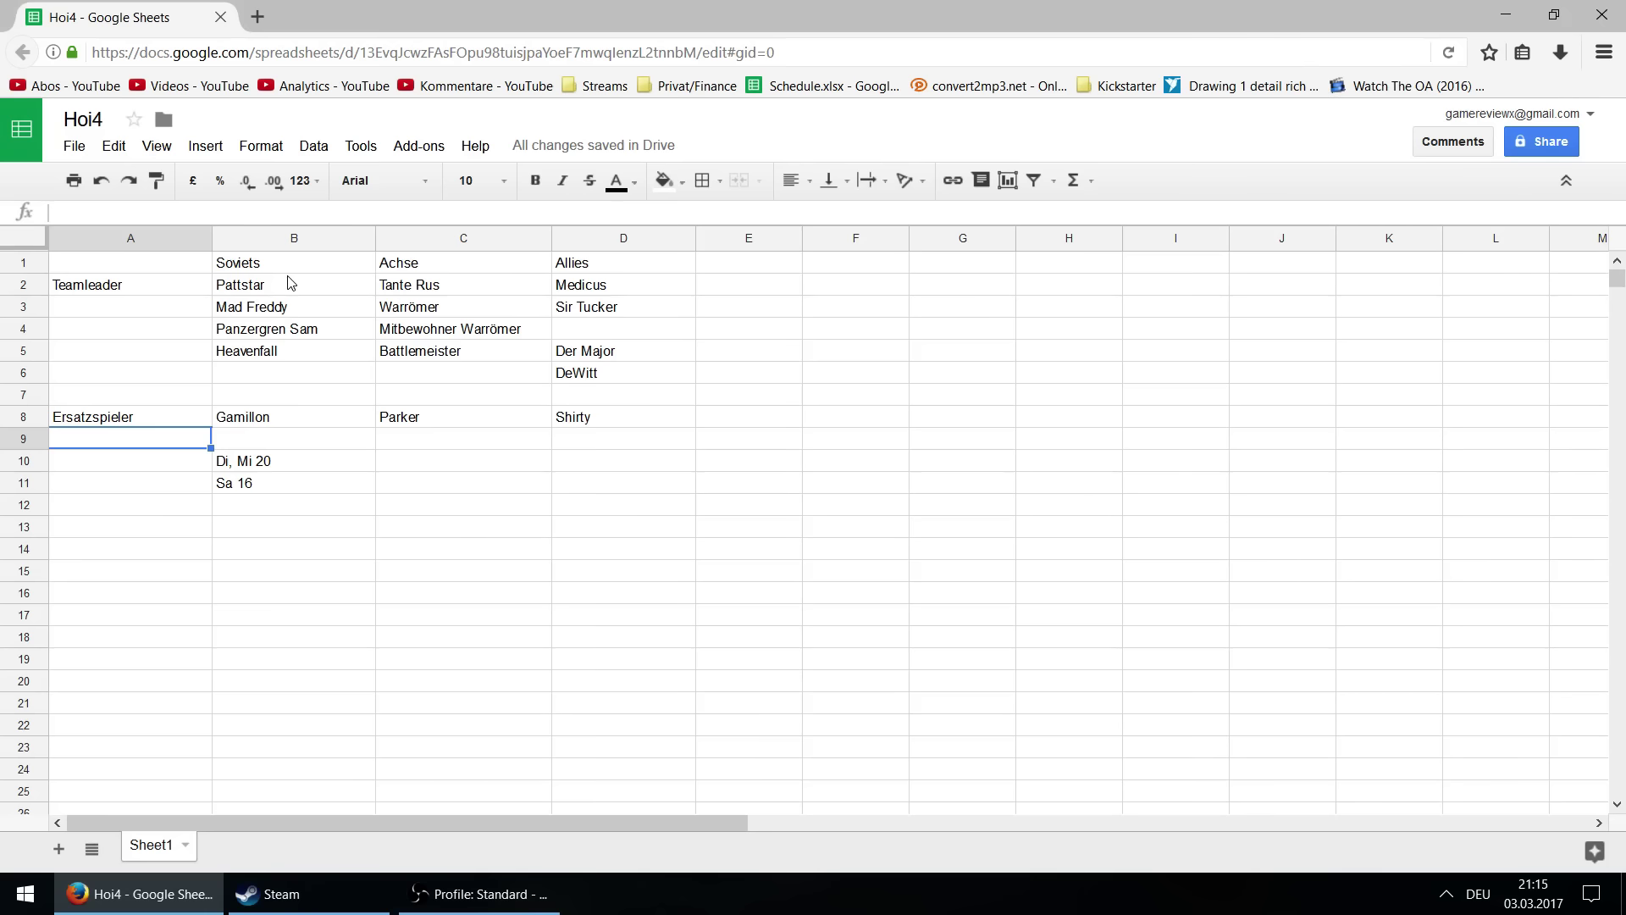
key(Right)
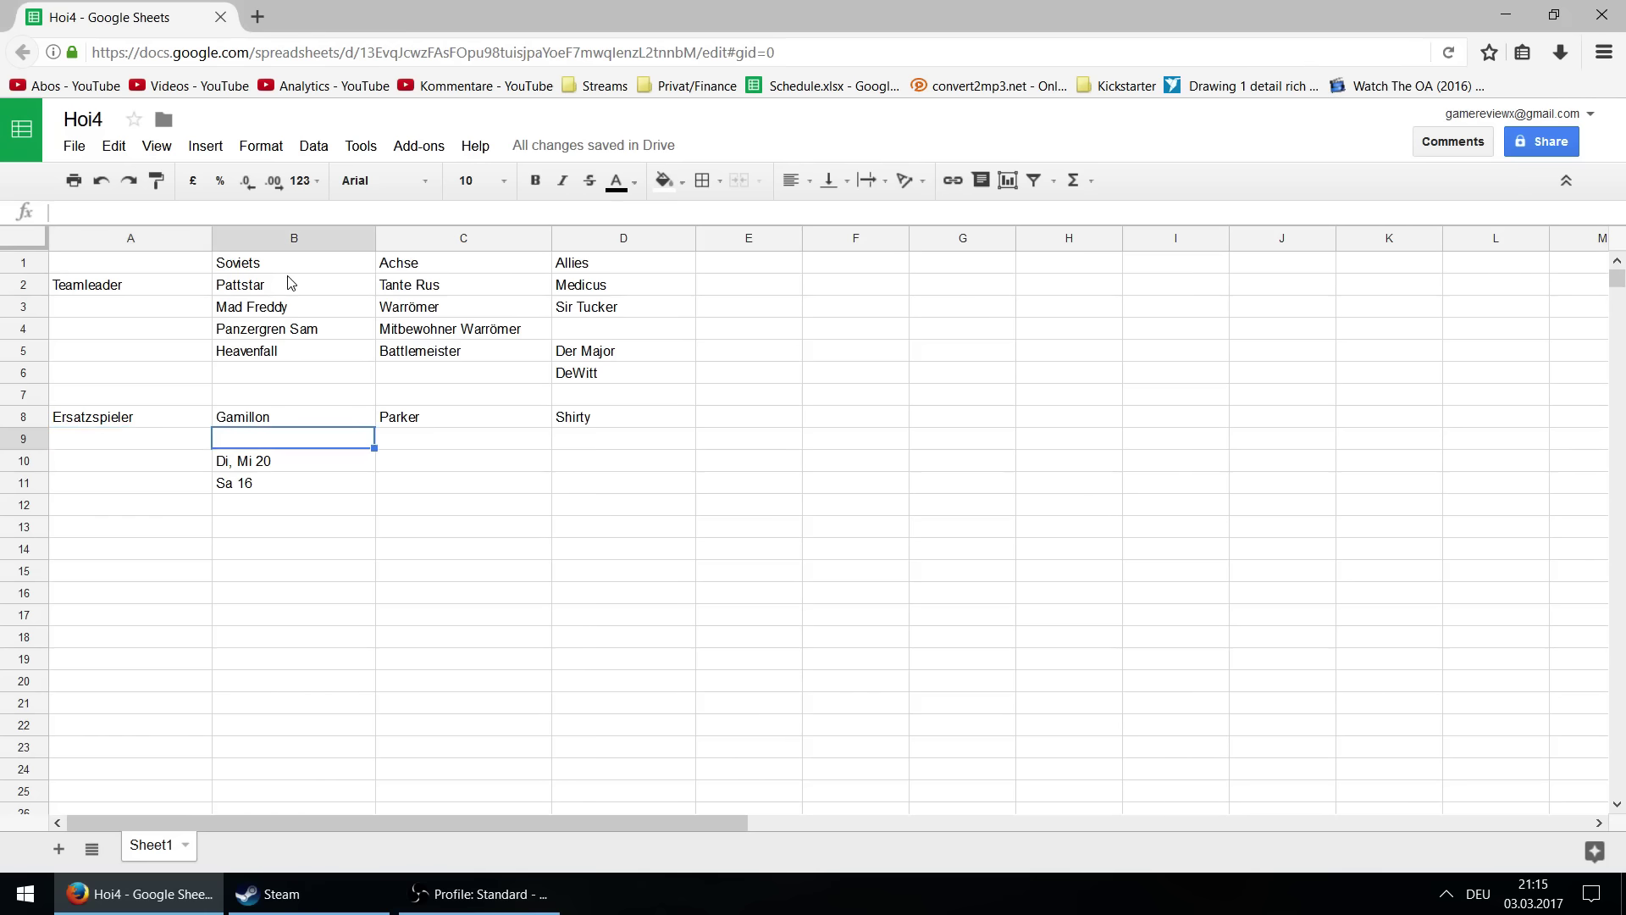
key(Right)
key(Left)
- Review the Soviets column from its heading and team leader through the players in the rows below
key(Up)
key(Up)
key(Up)
key(Up)
key(Up)
key(Up)
key(Up)
key(Up)
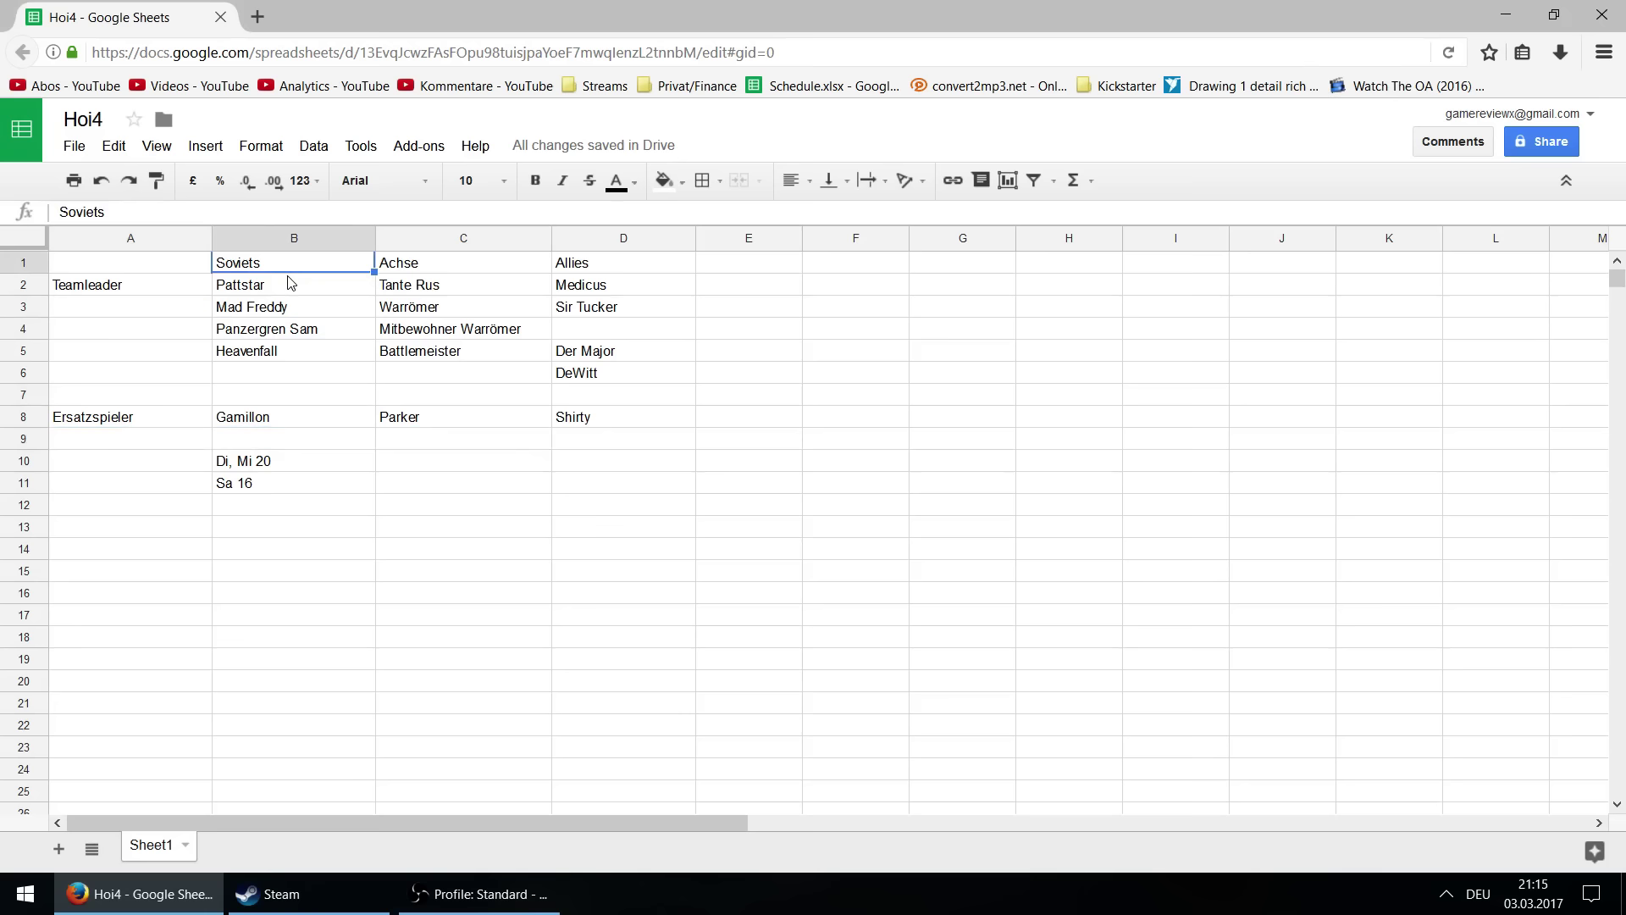
key(Down)
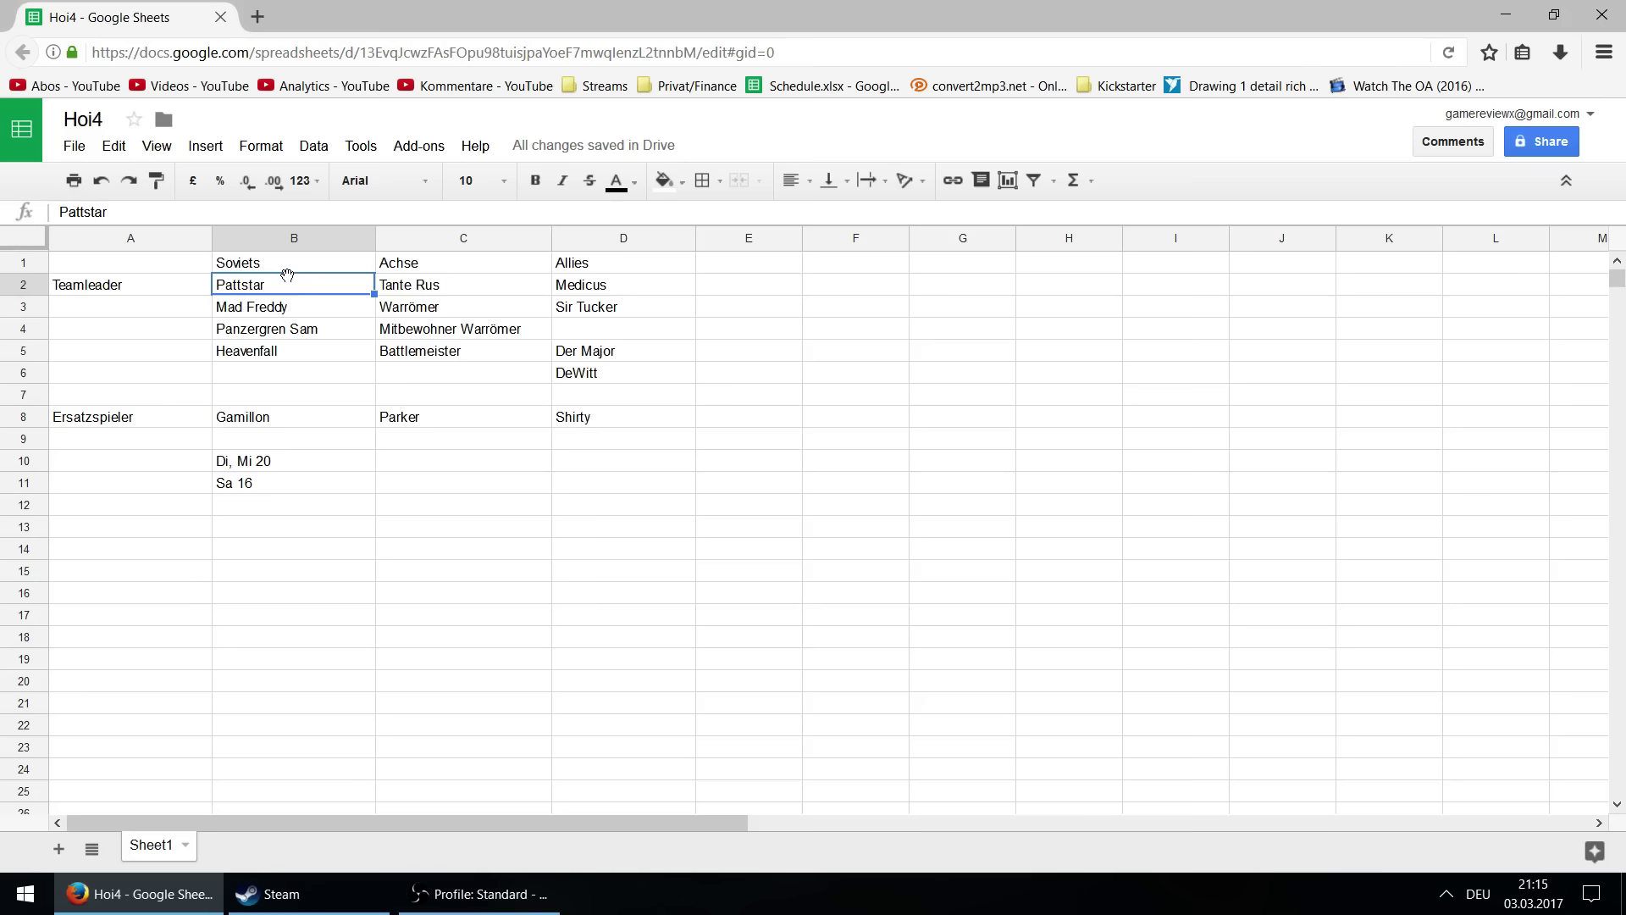
key(Down)
key(Up)
key(Down)
key(Up)
key(Down)
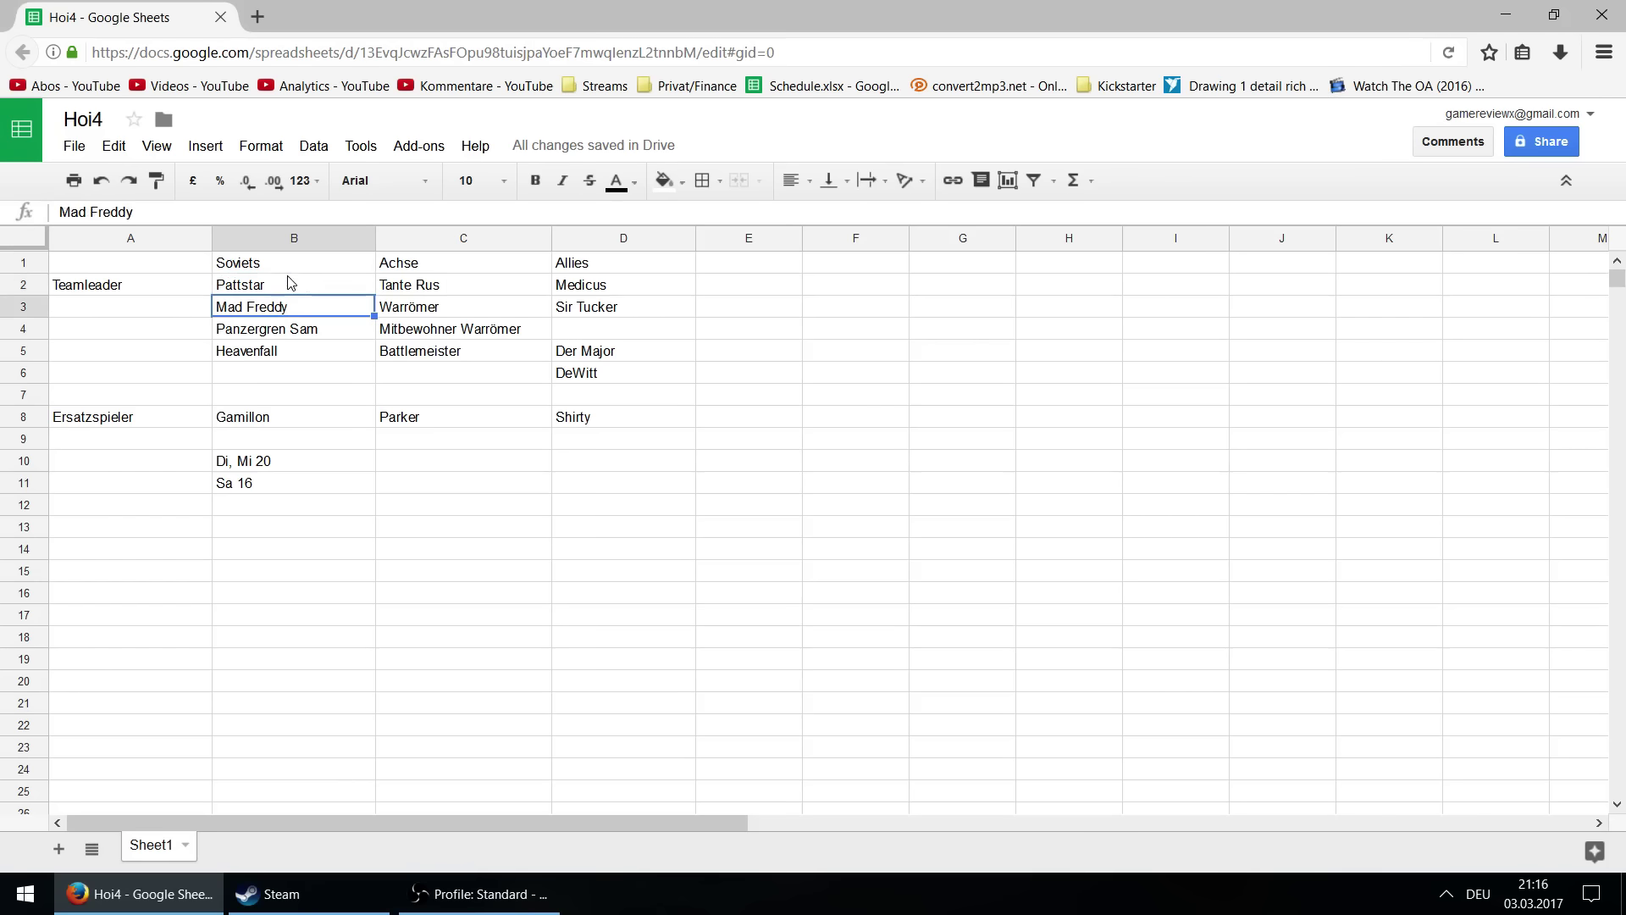
key(Down)
key(Down)
key(Up)
key(Down)
key(Up)
key(Down)
key(Up)
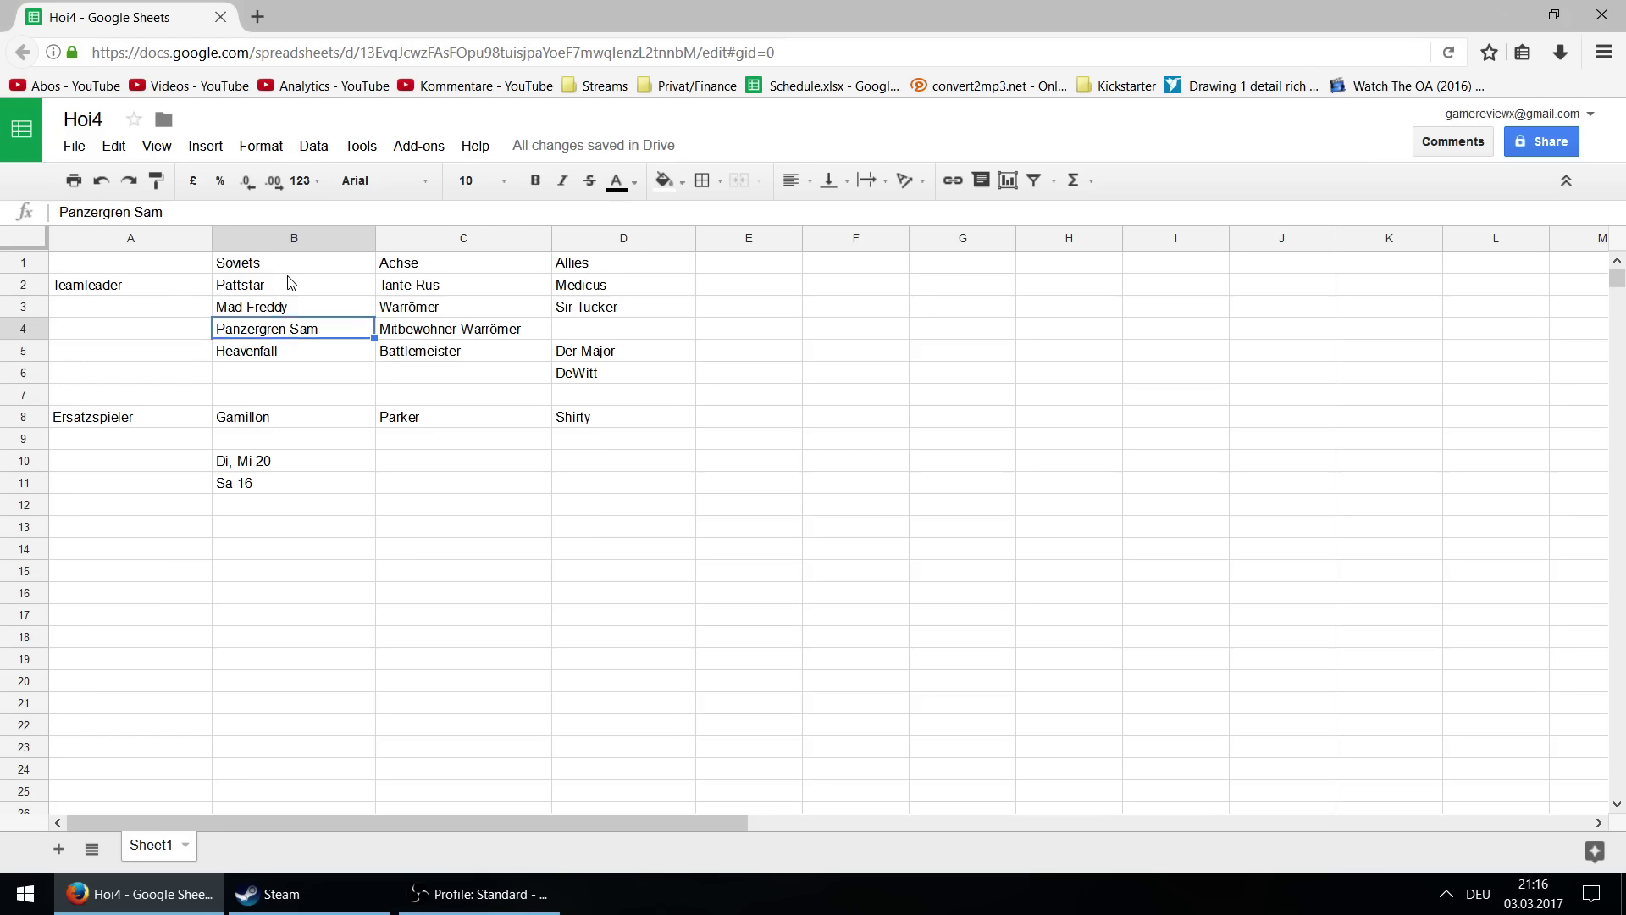
key(Down)
key(Up)
key(Up)
key(Down)
key(Up)
key(Up)
key(Down)
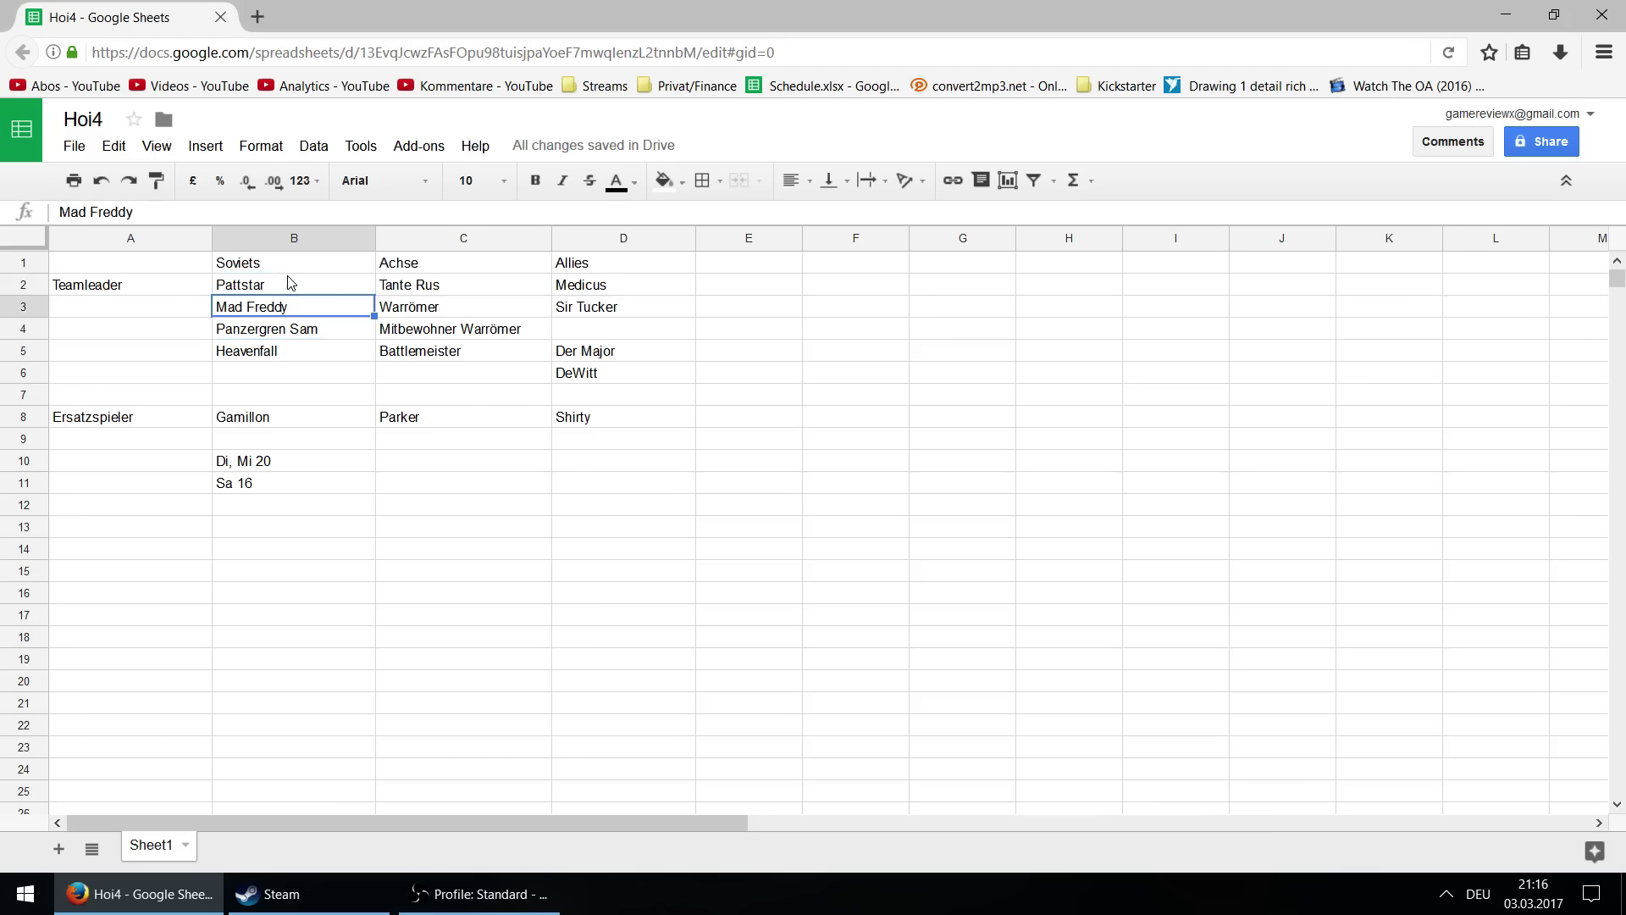
key(Up)
key(Down)
key(Up)
key(Down)
click(291, 282)
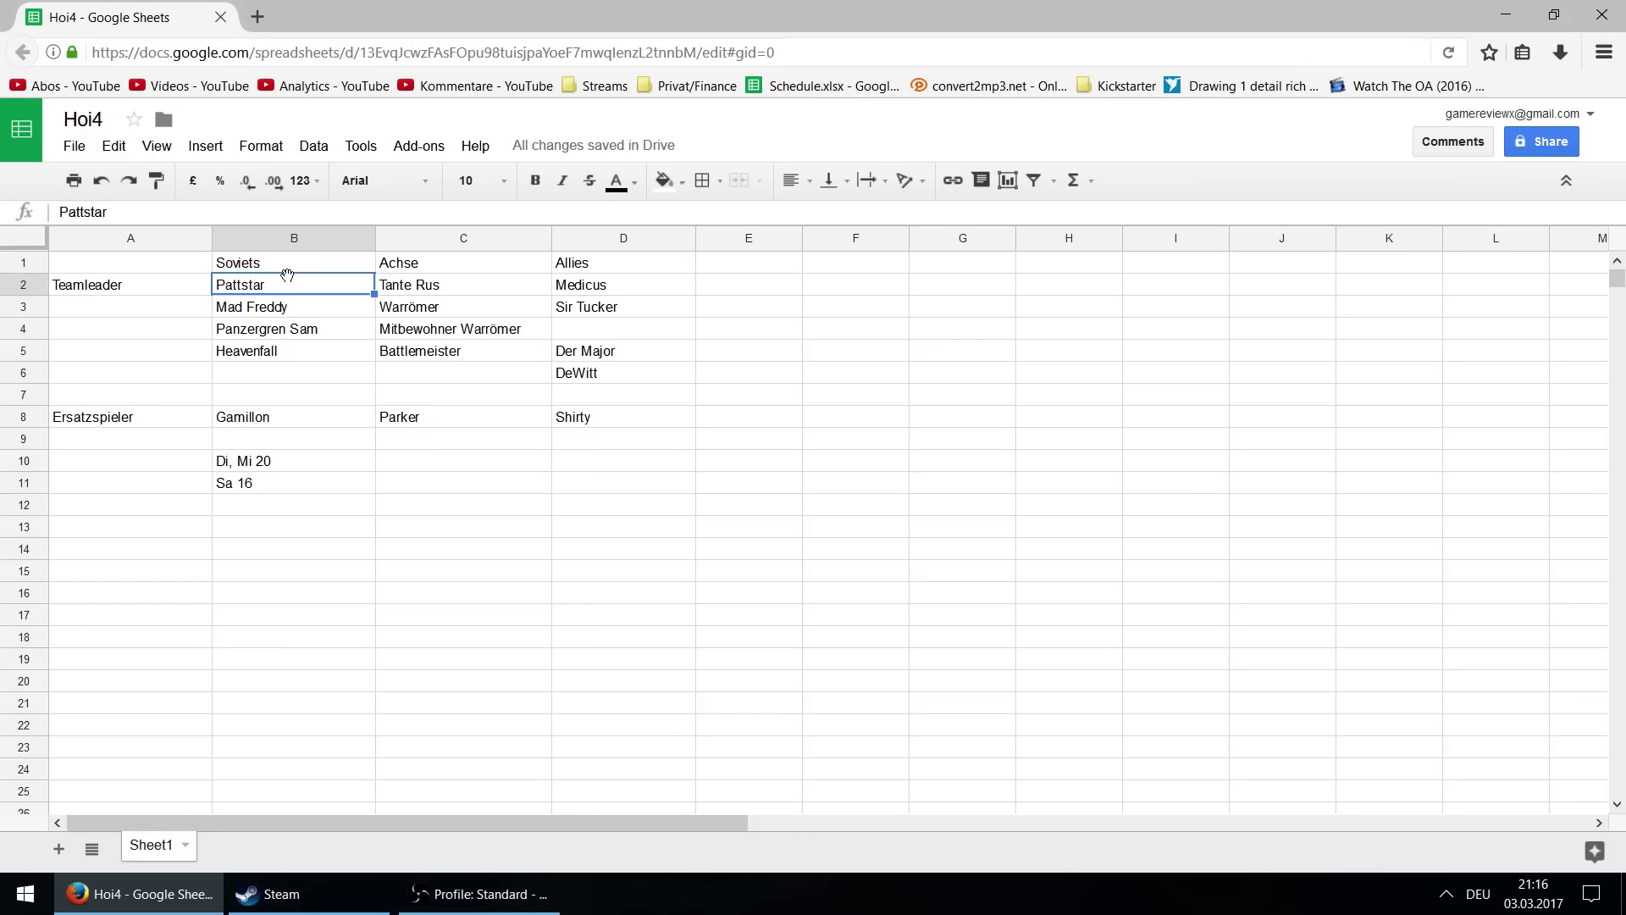
- Read through the Soviets players in rows 2 to 5 and return to the team's heading and upper entries
key(Down)
key(Down)
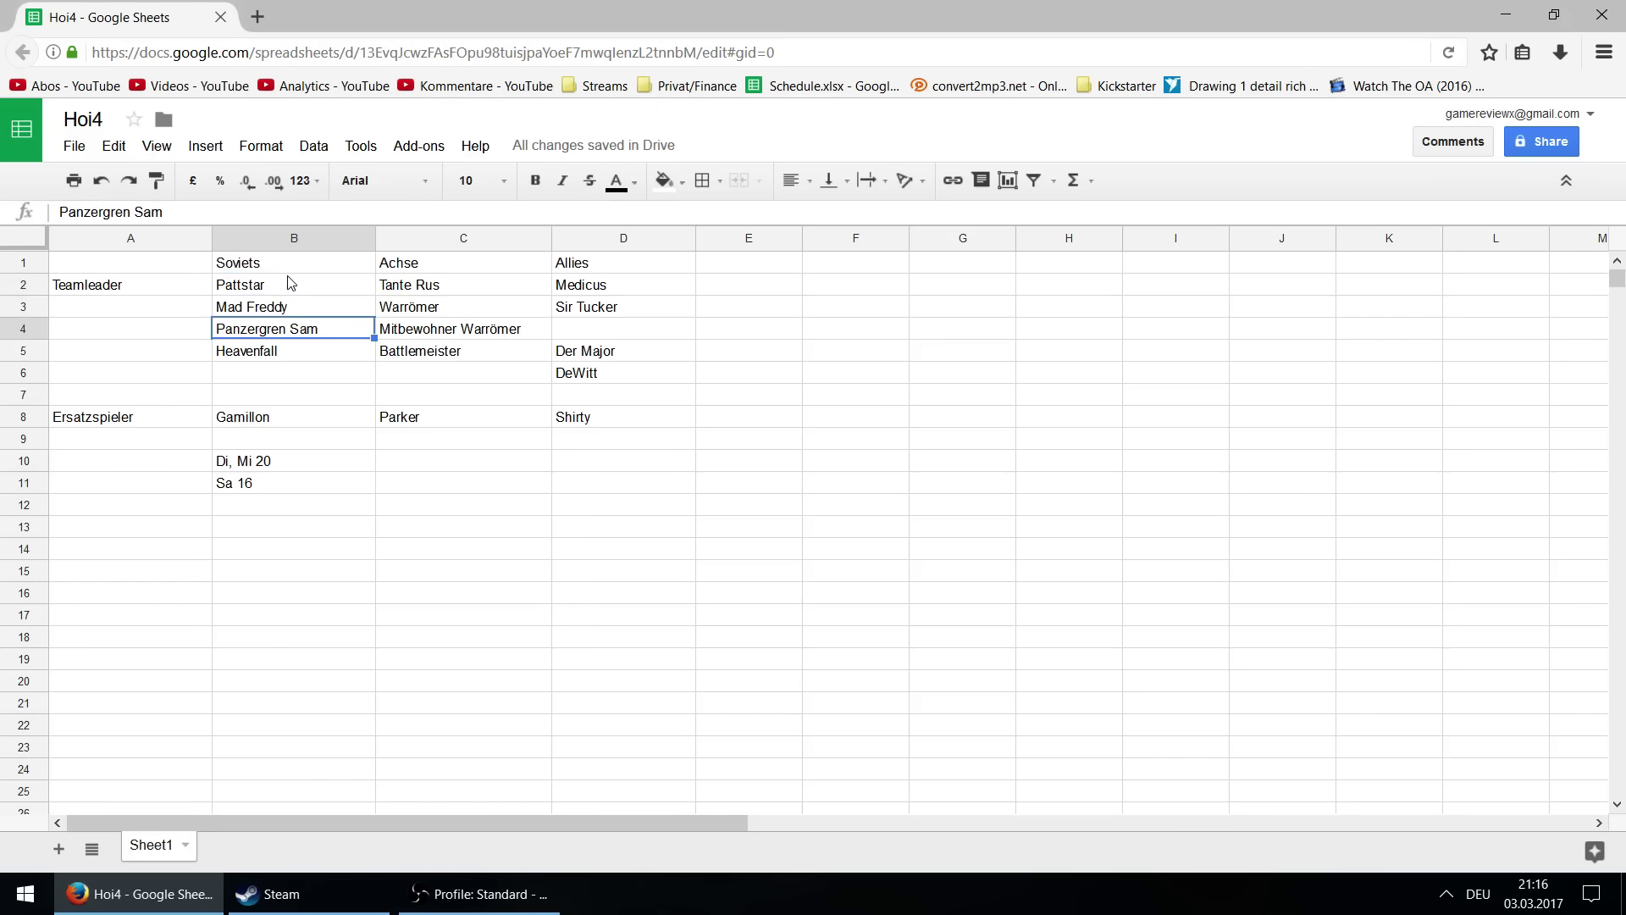
key(Down)
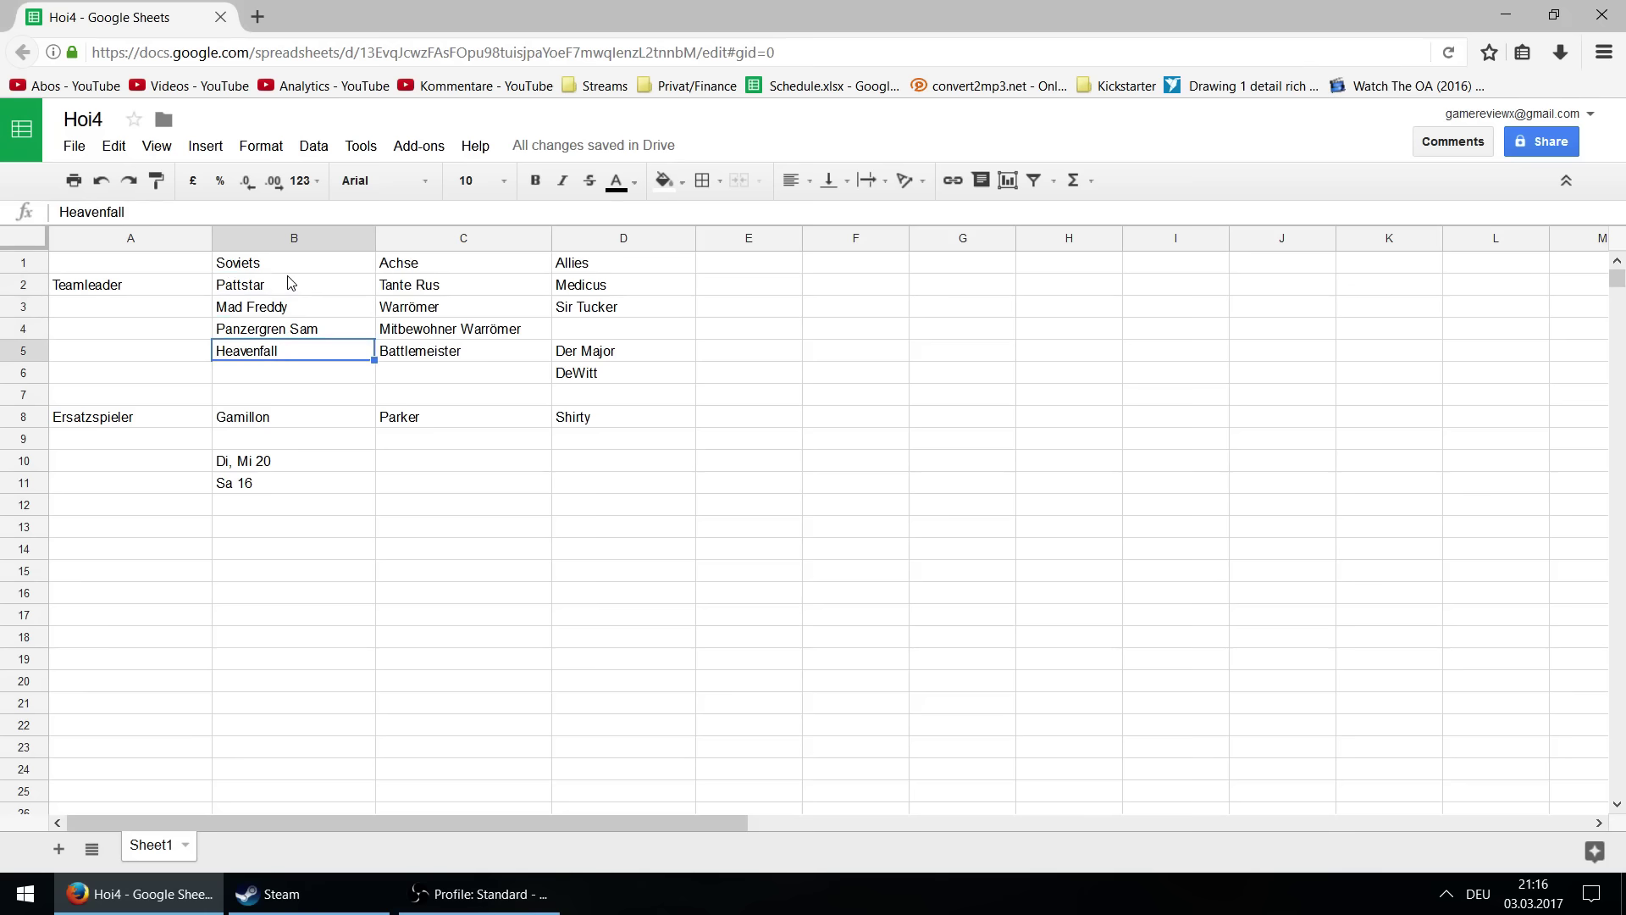
key(Up)
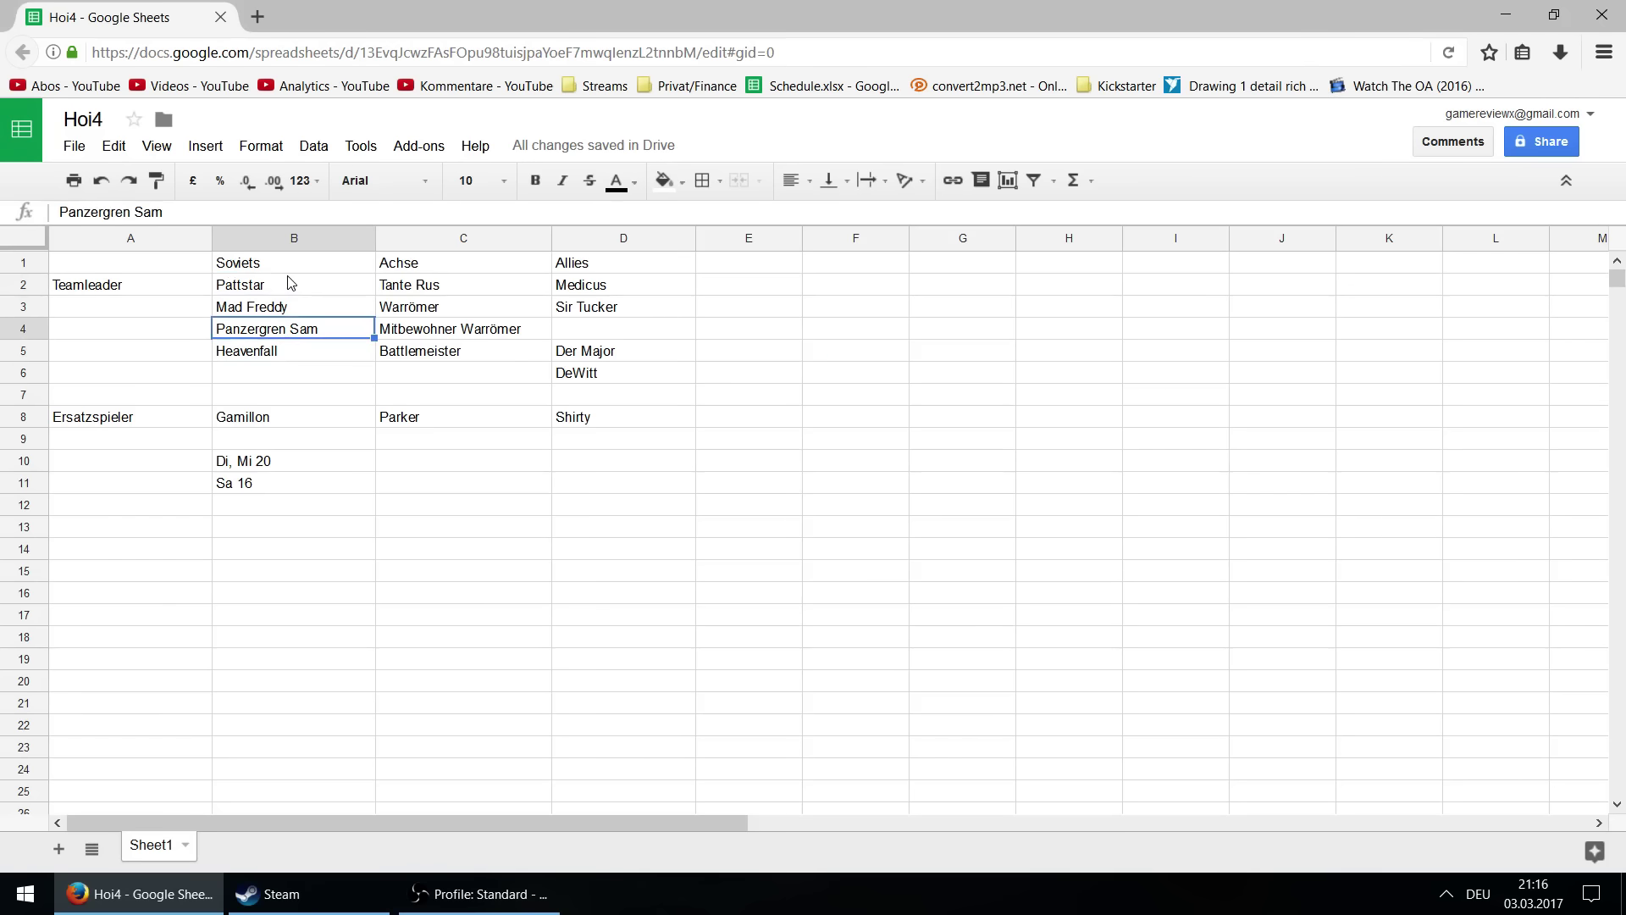
key(Down)
key(Up)
key(Up)
key(Up)
key(Up)
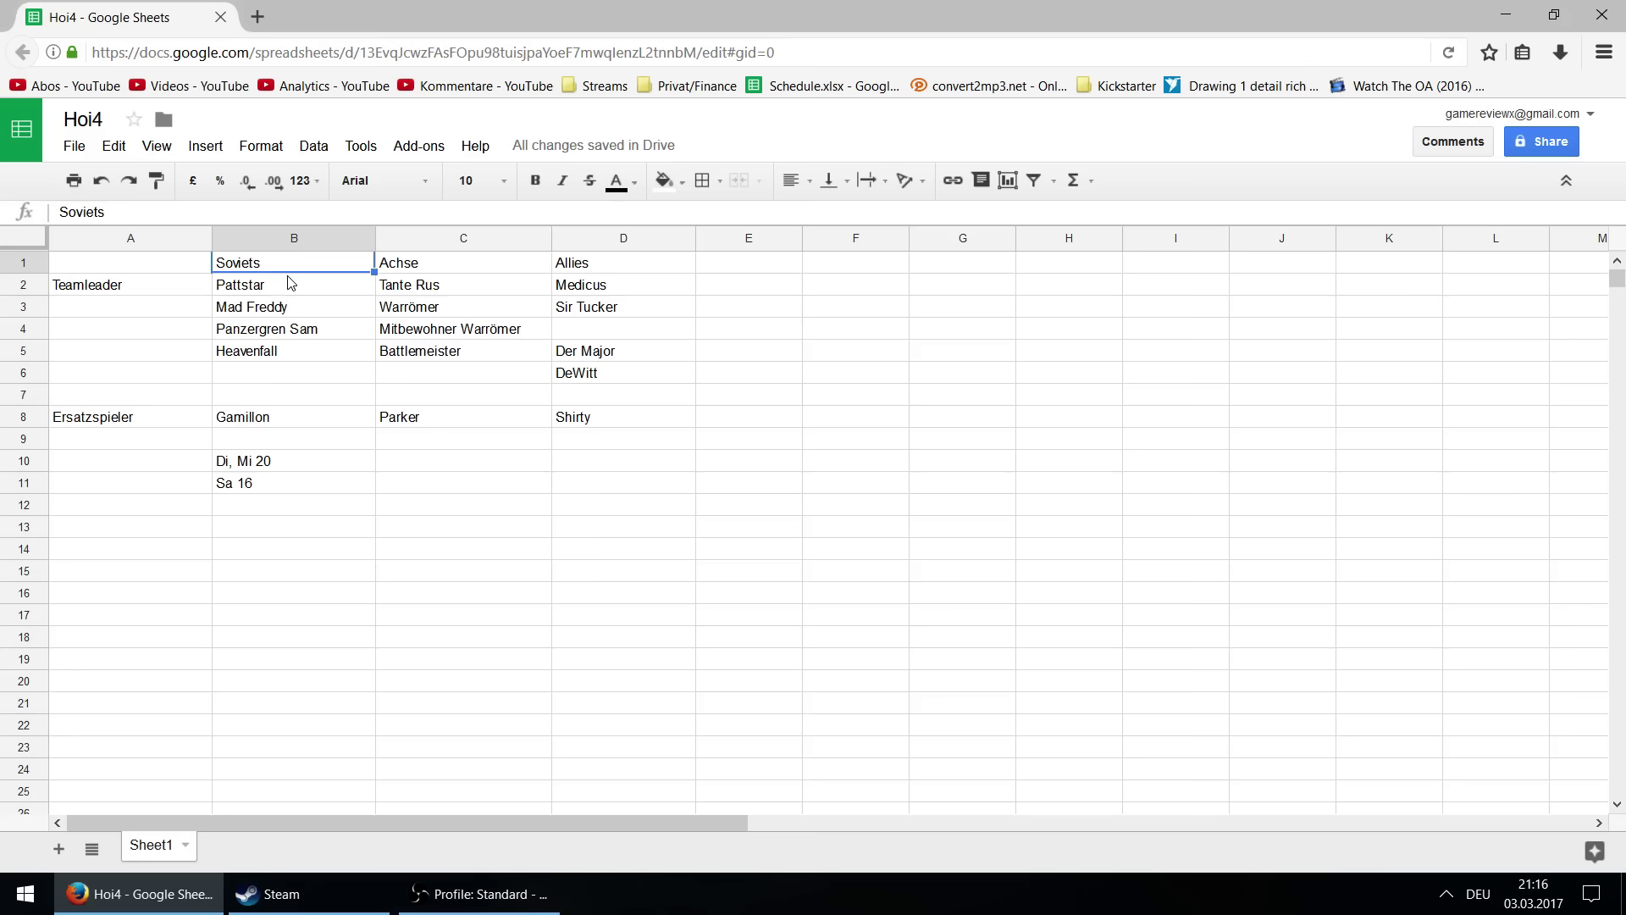
key(Down)
key(Down)
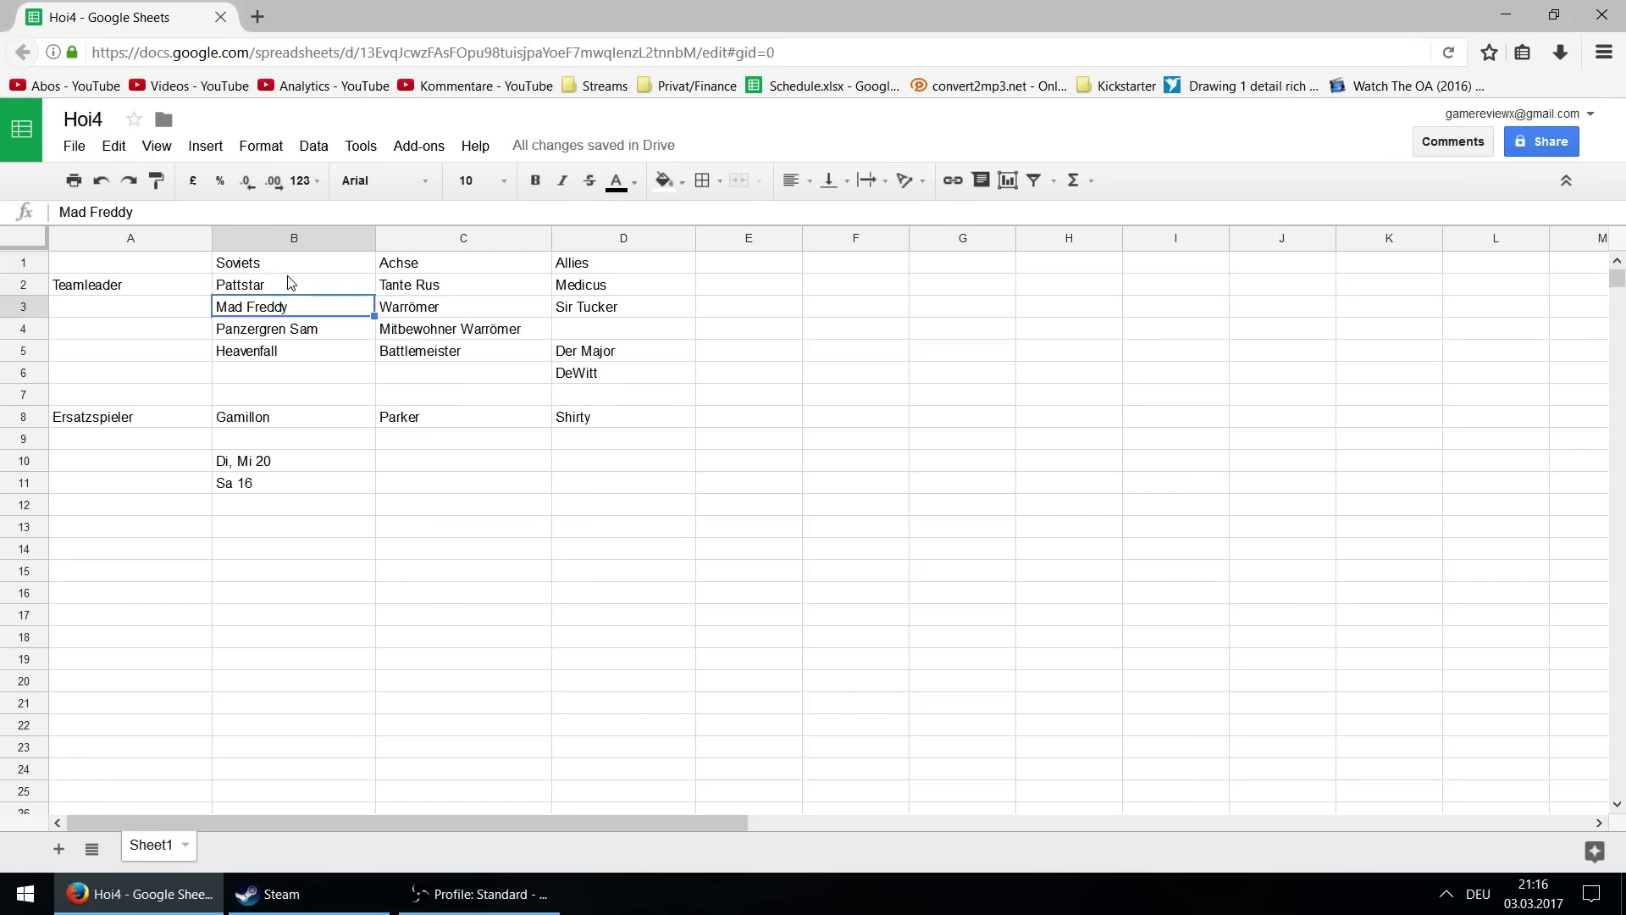
- Go down the Achse column from its heading through the players to the substitute in row 8
key(Right)
key(Up)
key(Up)
key(Down)
key(Down)
key(Down)
key(Down)
key(Down)
key(Down)
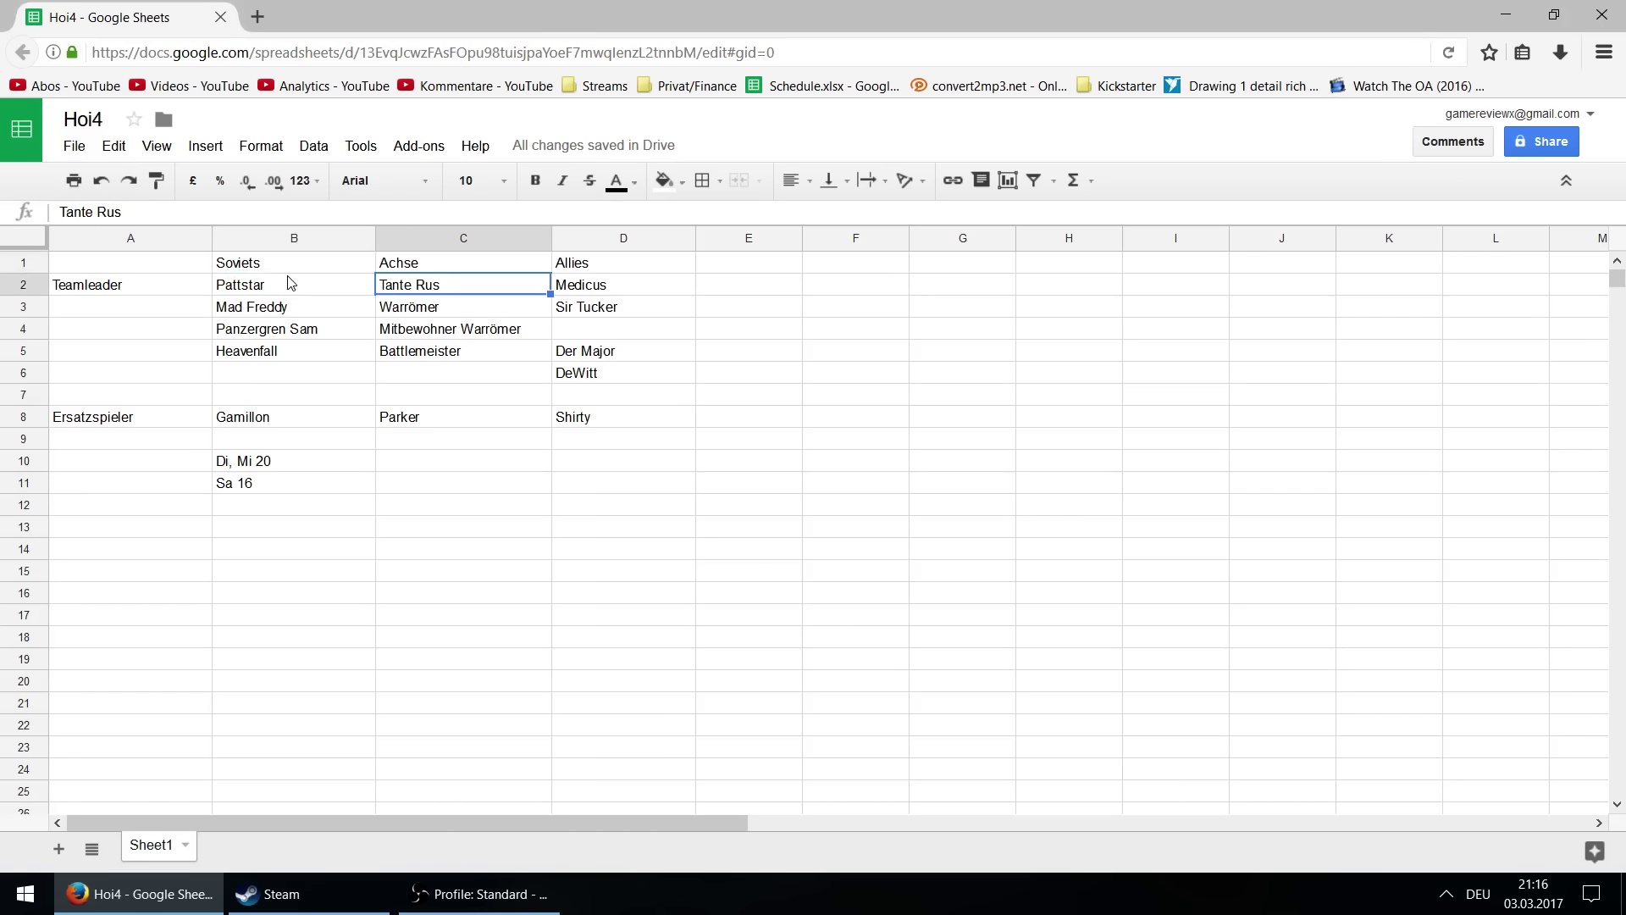
key(Down)
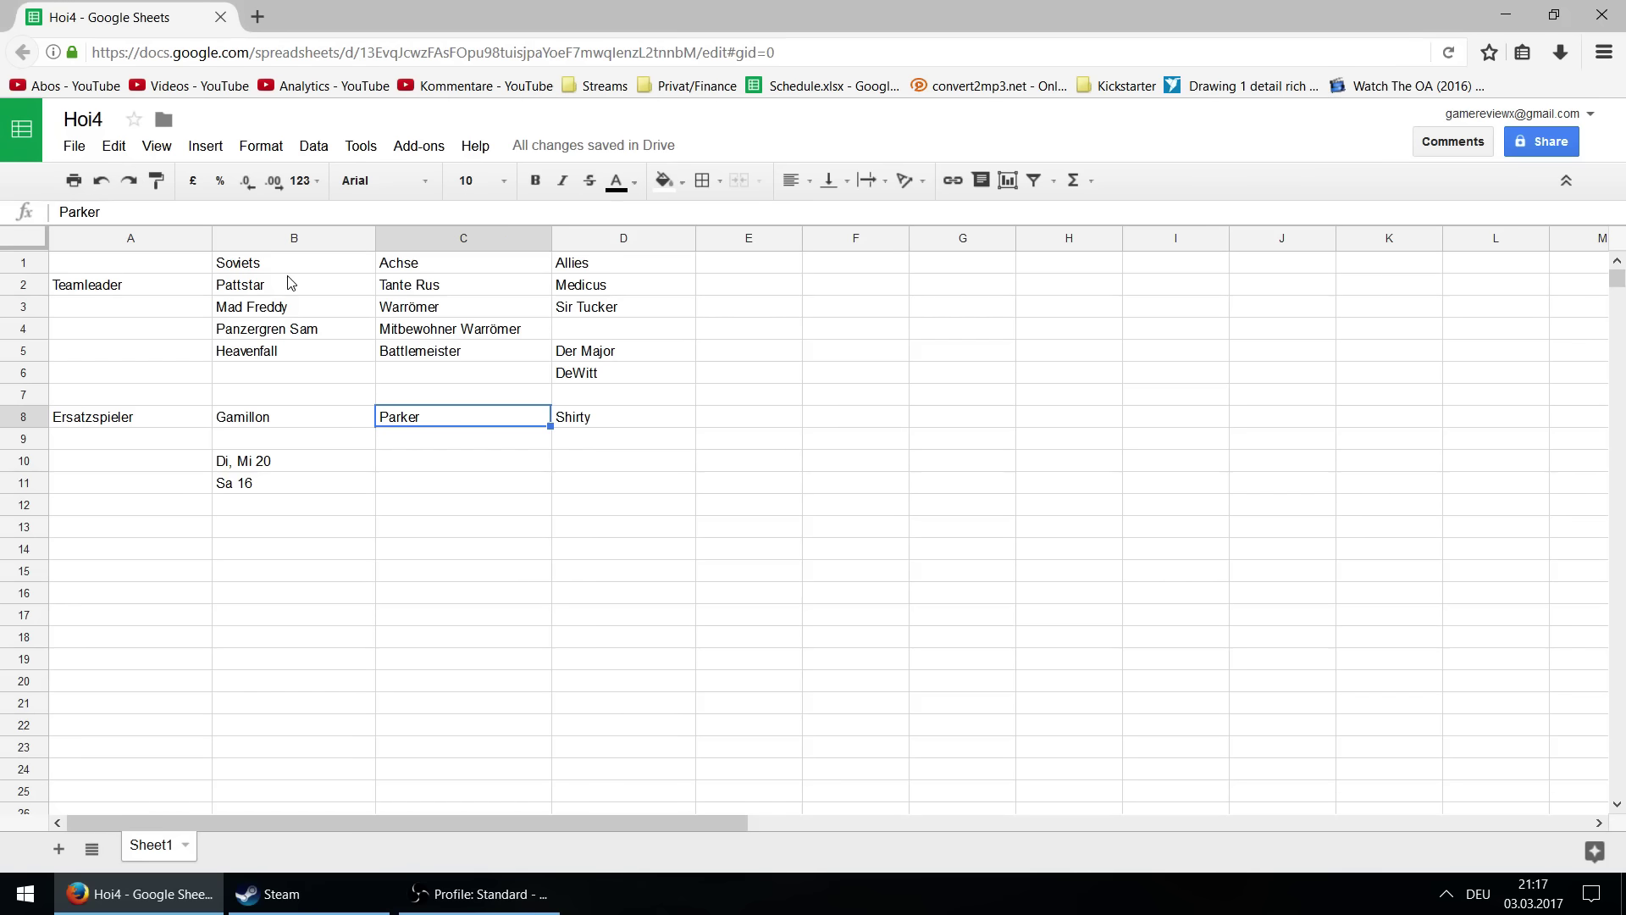
- Trace the Achse column back up from the substitute in row 8 to the heading in row 1
key(Up)
key(Up)
key(Up)
key(Up)
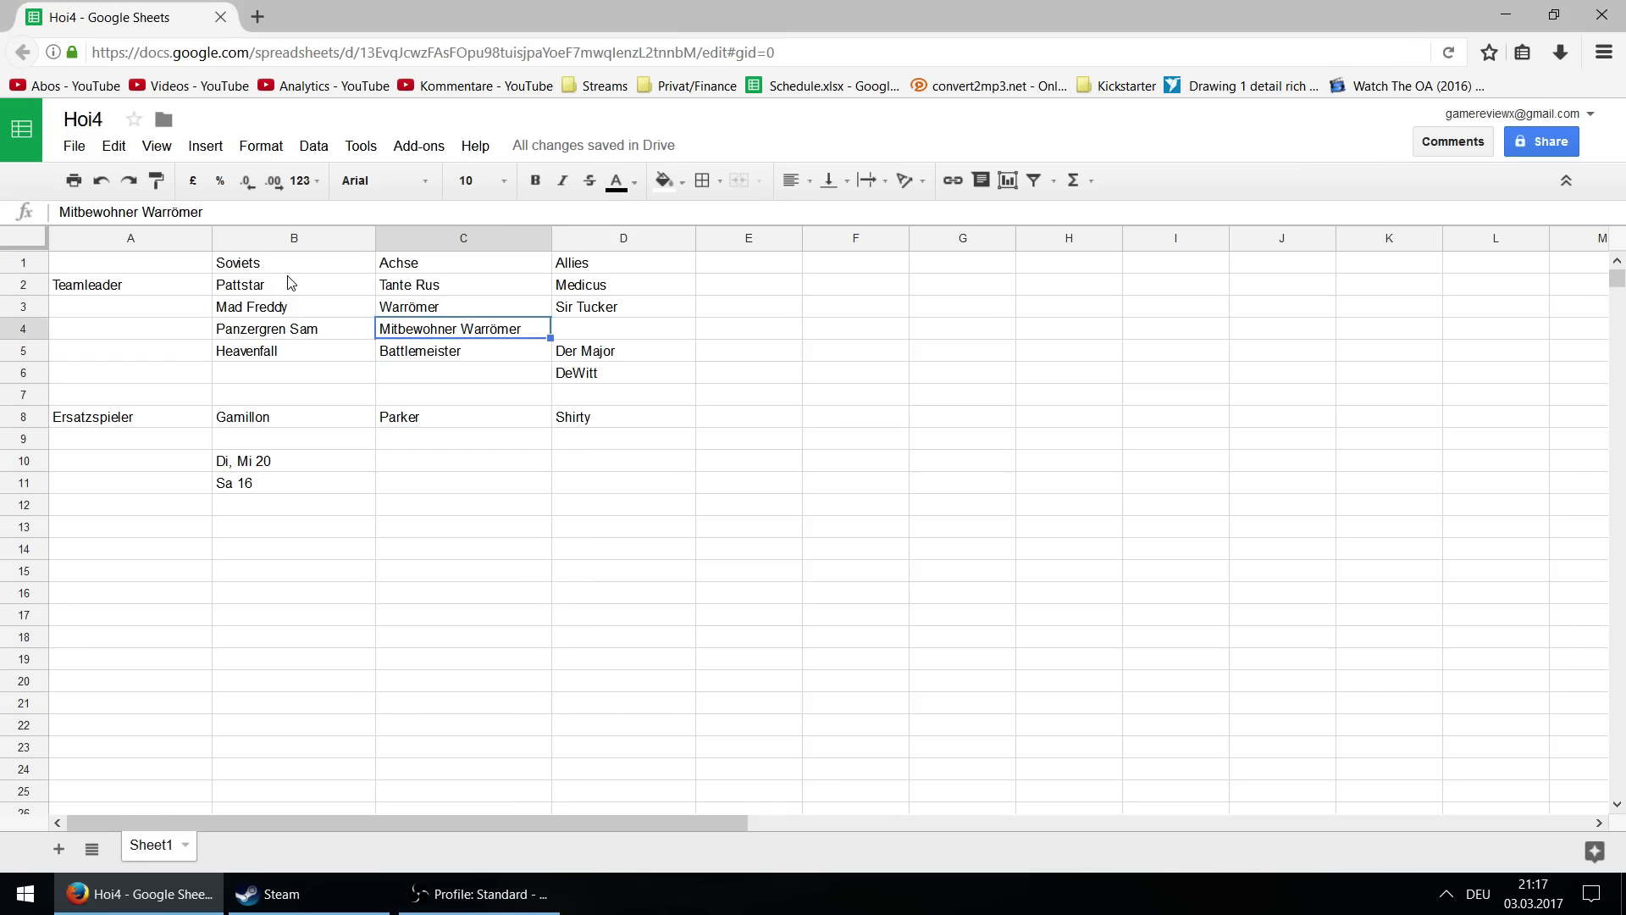
key(Down)
key(Up)
key(Up)
key(Up)
key(Up)
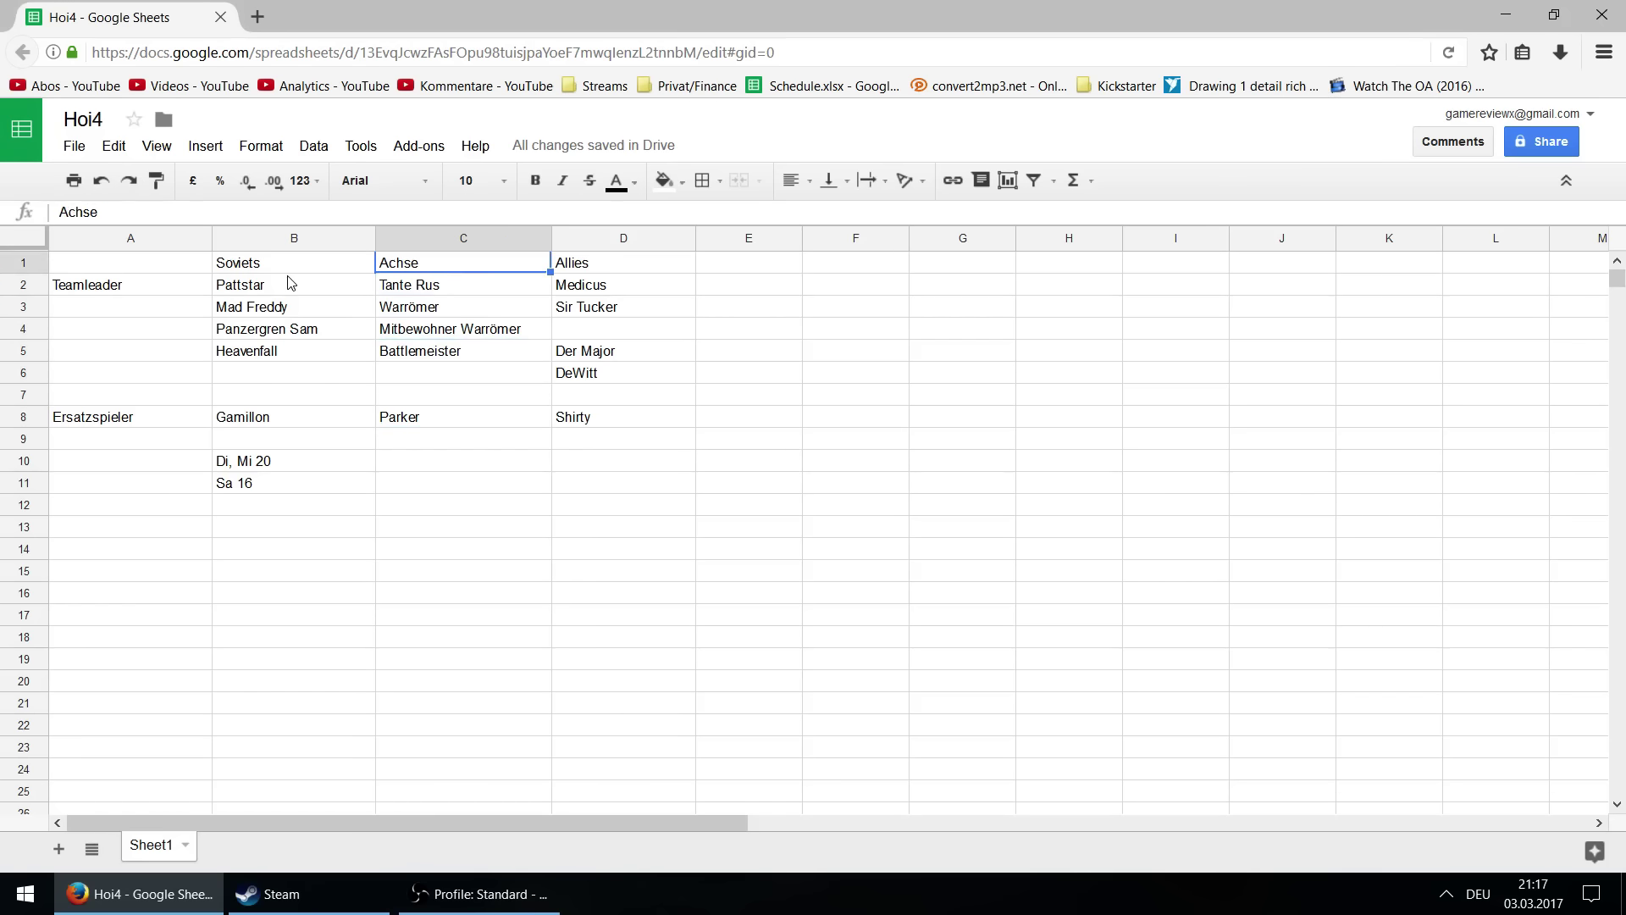
- Examine the Achse team from the team leader to the row below the last player, ending back at the heading
key(Down)
key(Down)
key(Down)
key(Down)
key(Down)
key(Up)
key(Up)
key(Up)
key(Up)
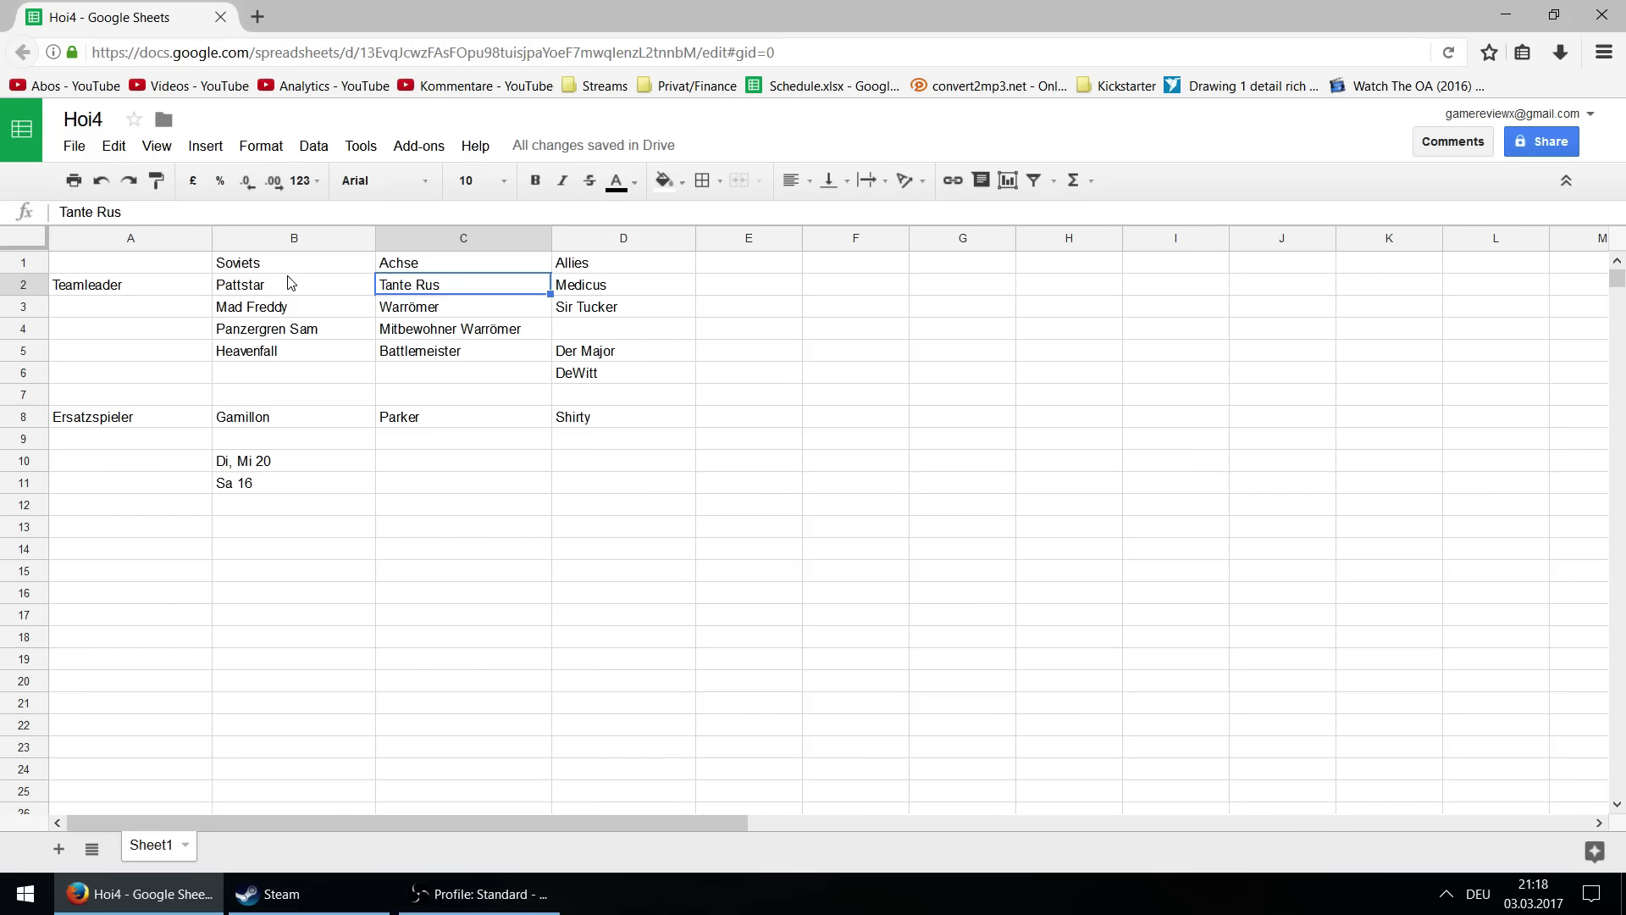
key(Up)
- Compare the Achse and Allies headings in row 1, with a glance at the Soviets heading
key(Right)
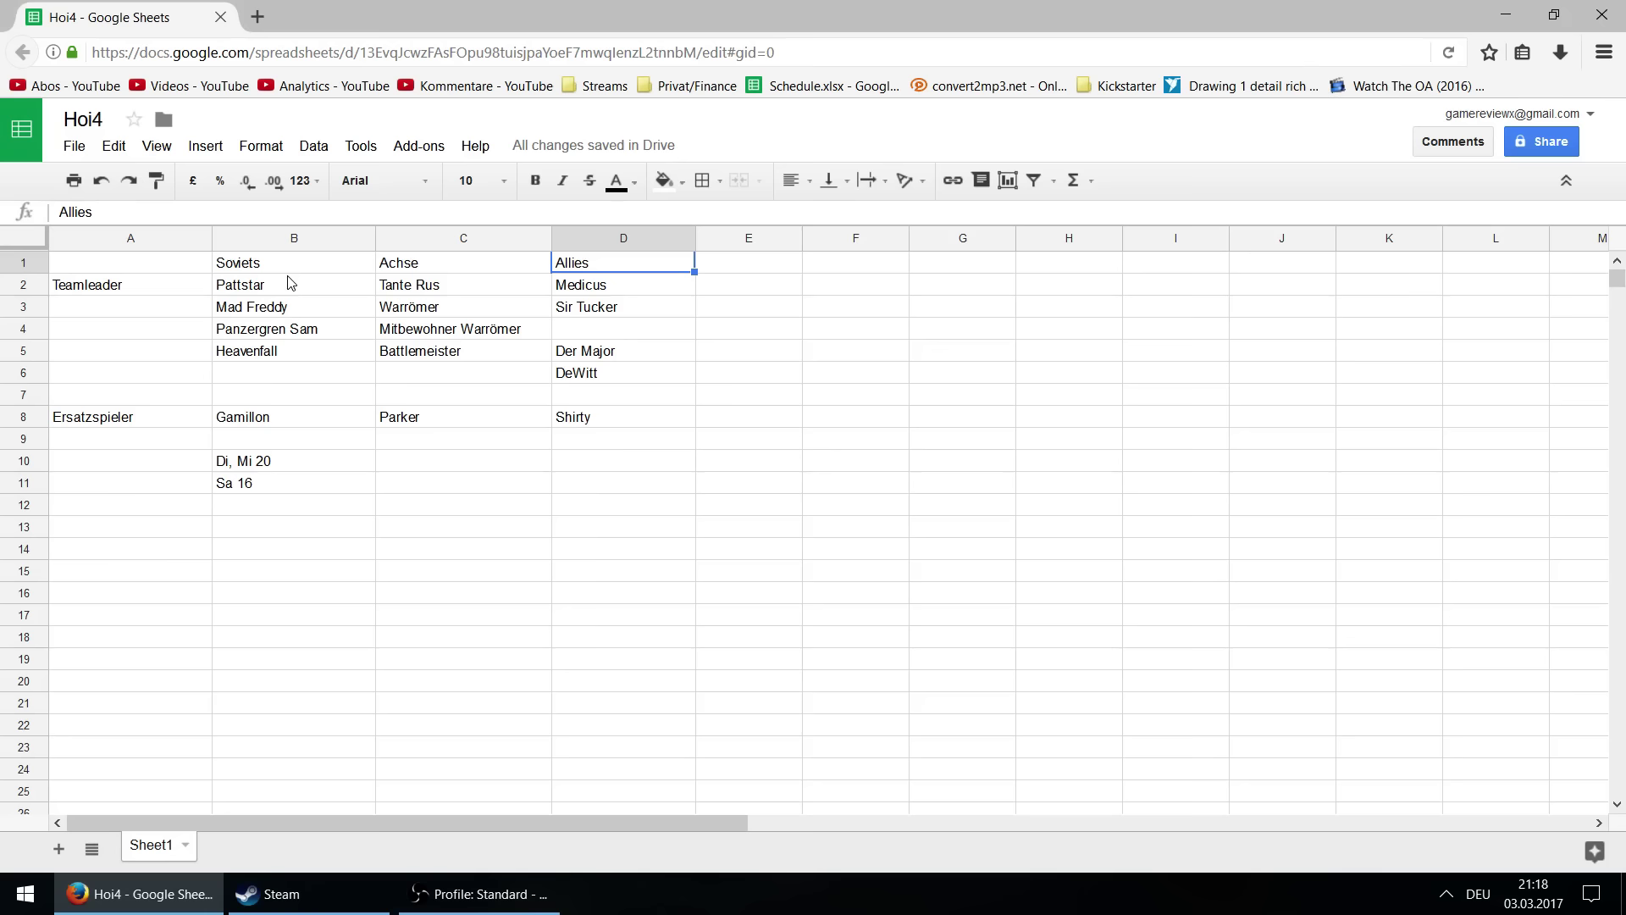
key(Left)
key(Left)
key(Right)
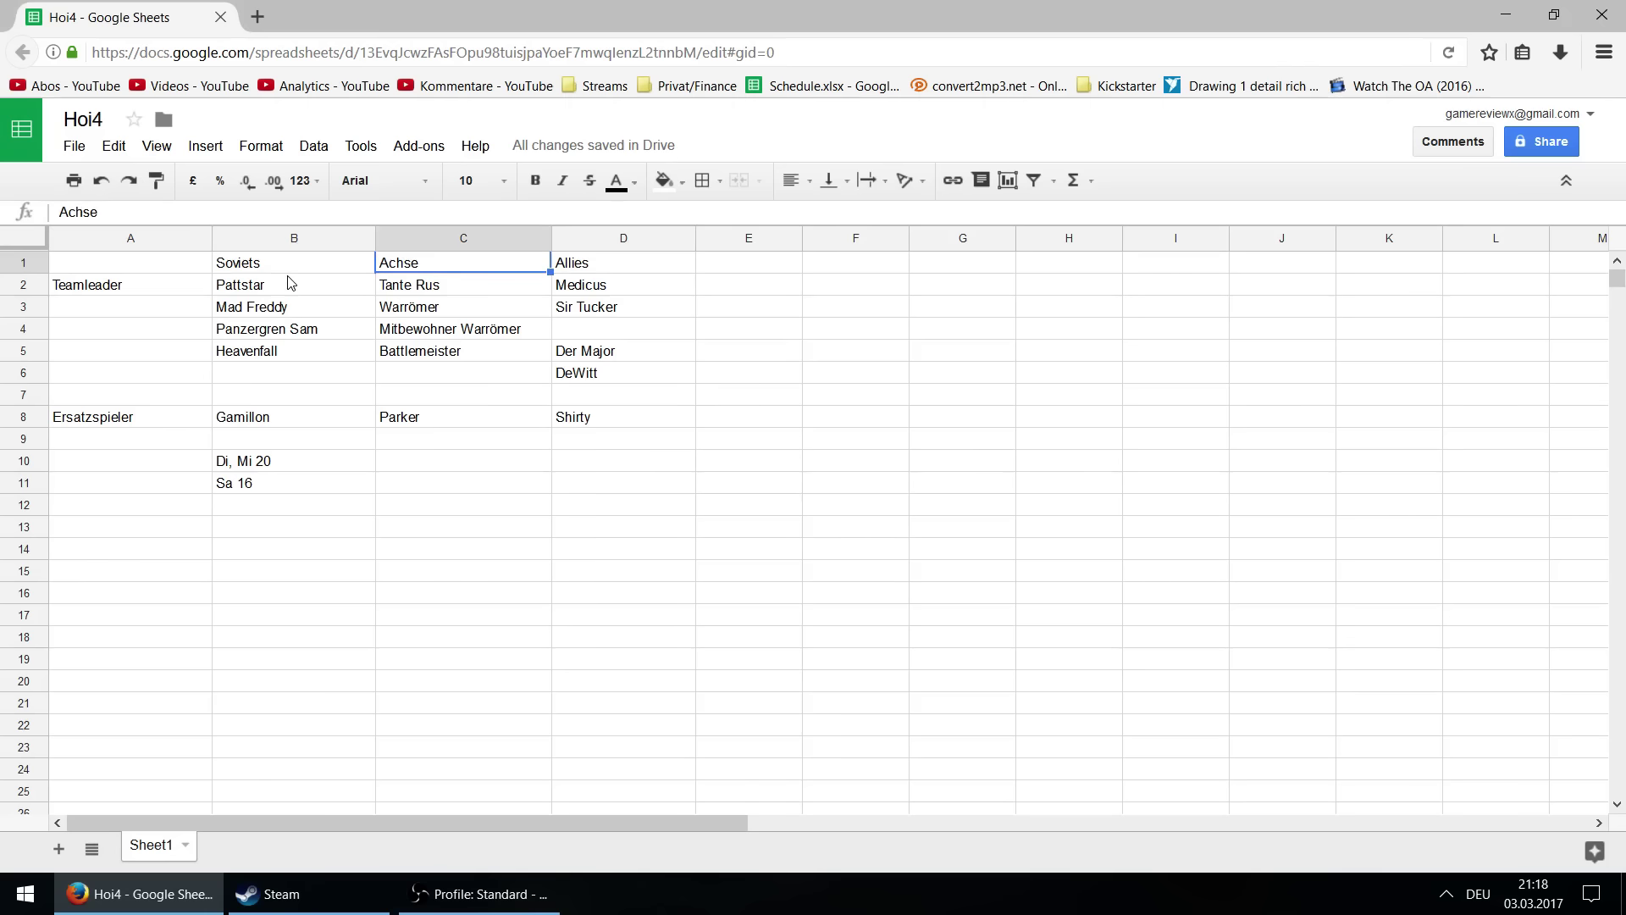
key(Right)
key(Left)
key(Right)
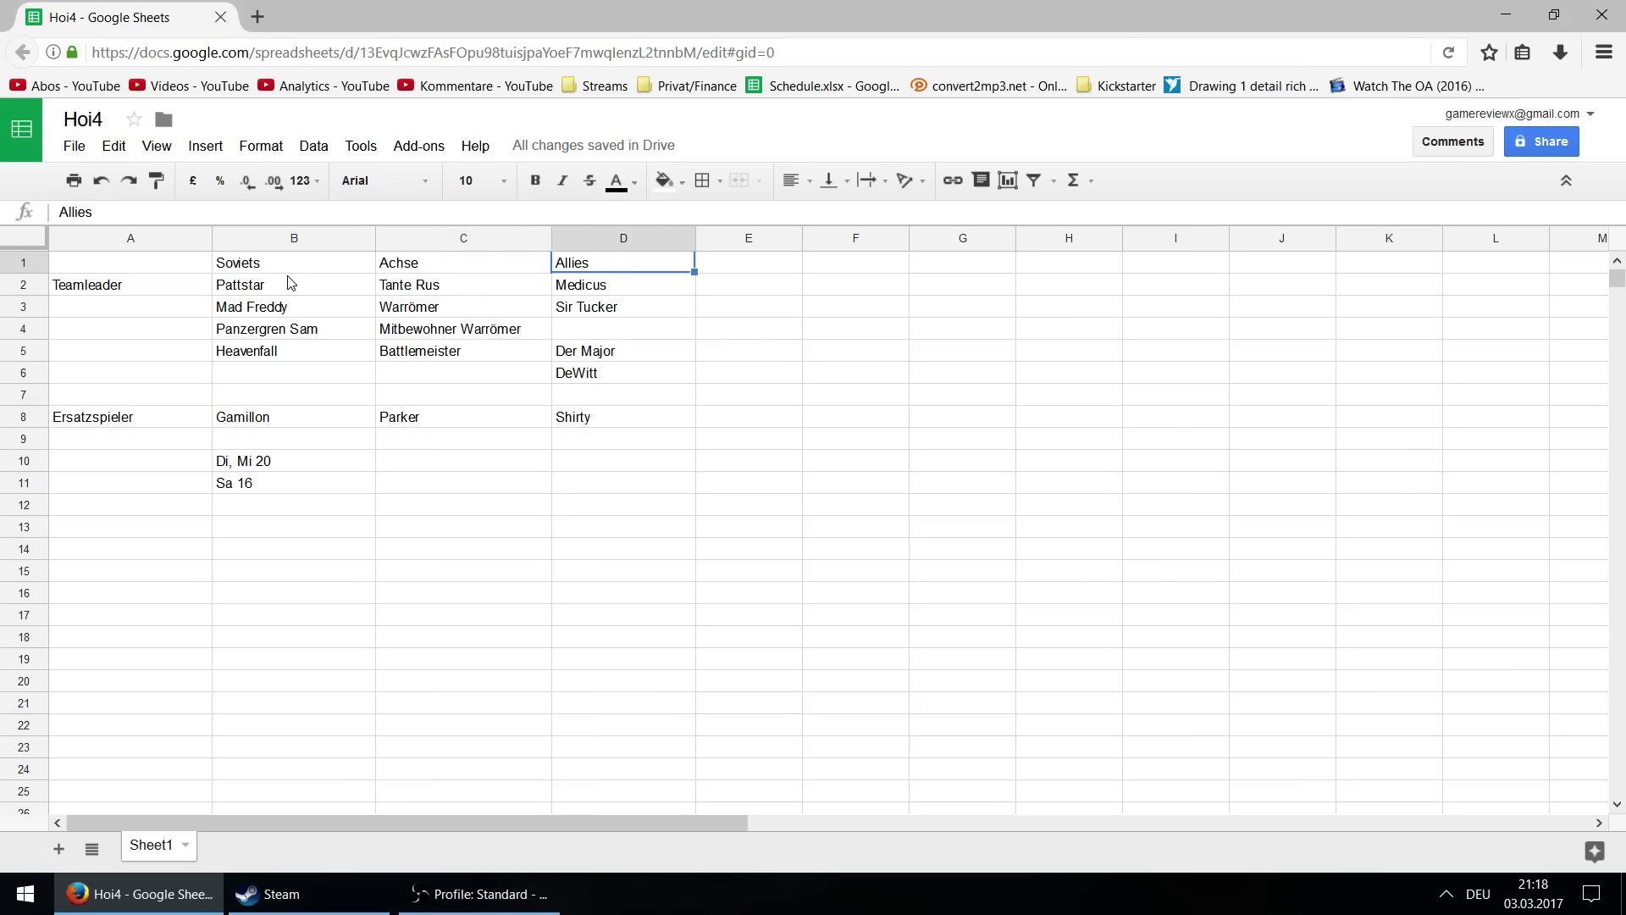
key(Left)
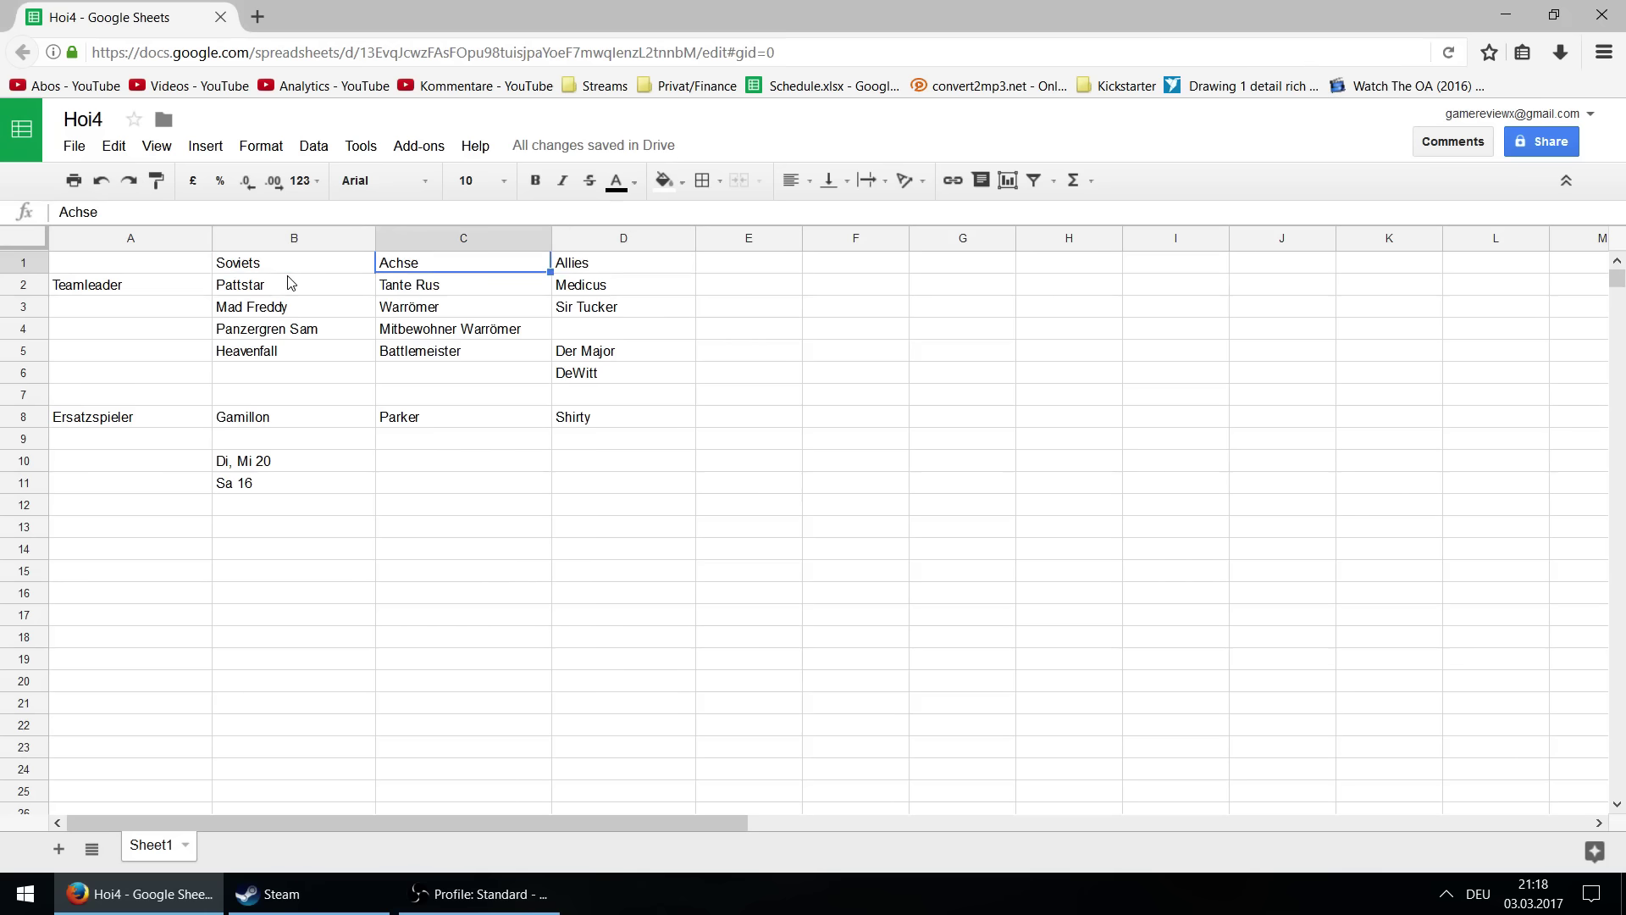
key(Right)
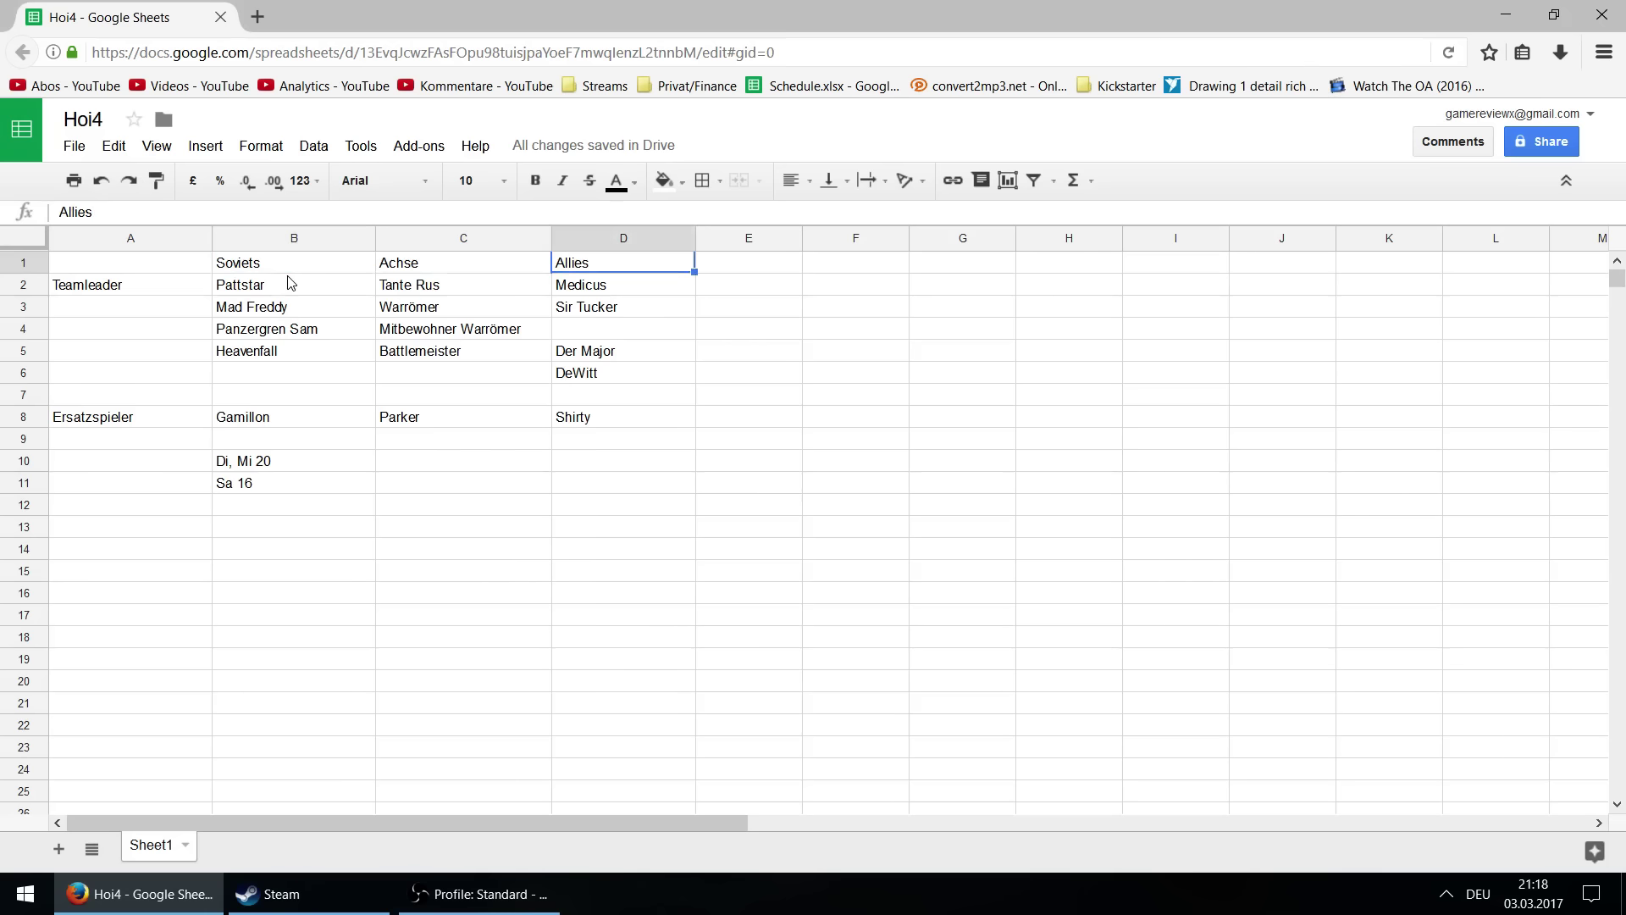
- Go across row 1 from the Soviets heading past Achse and Allies, ending at the Achse heading
key(Left)
key(Left)
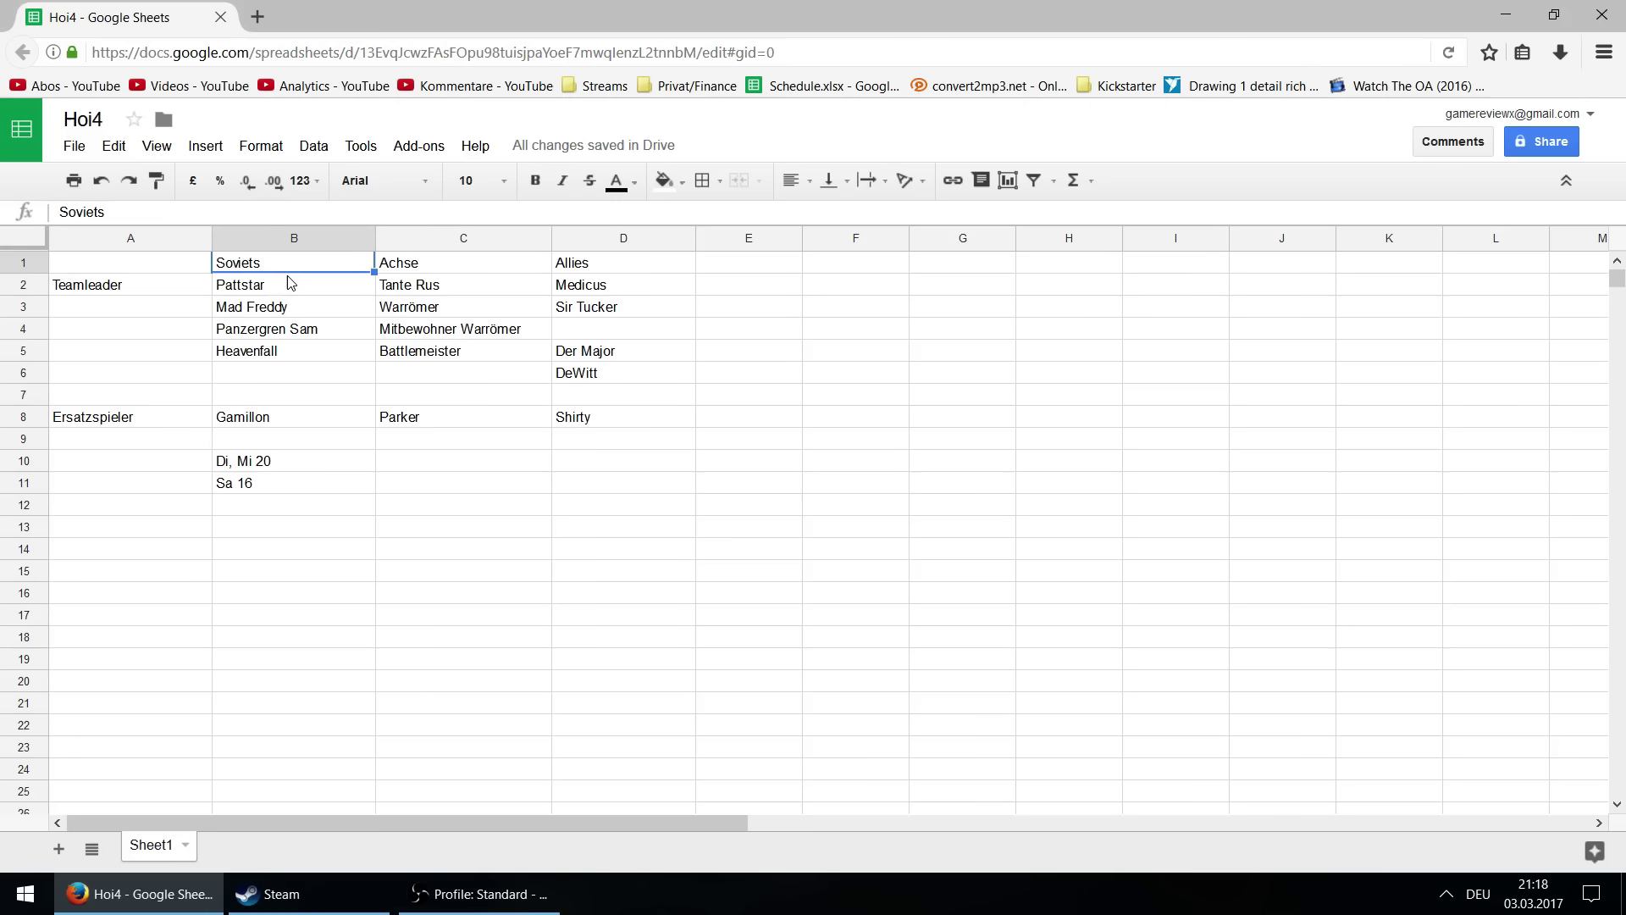
key(Right)
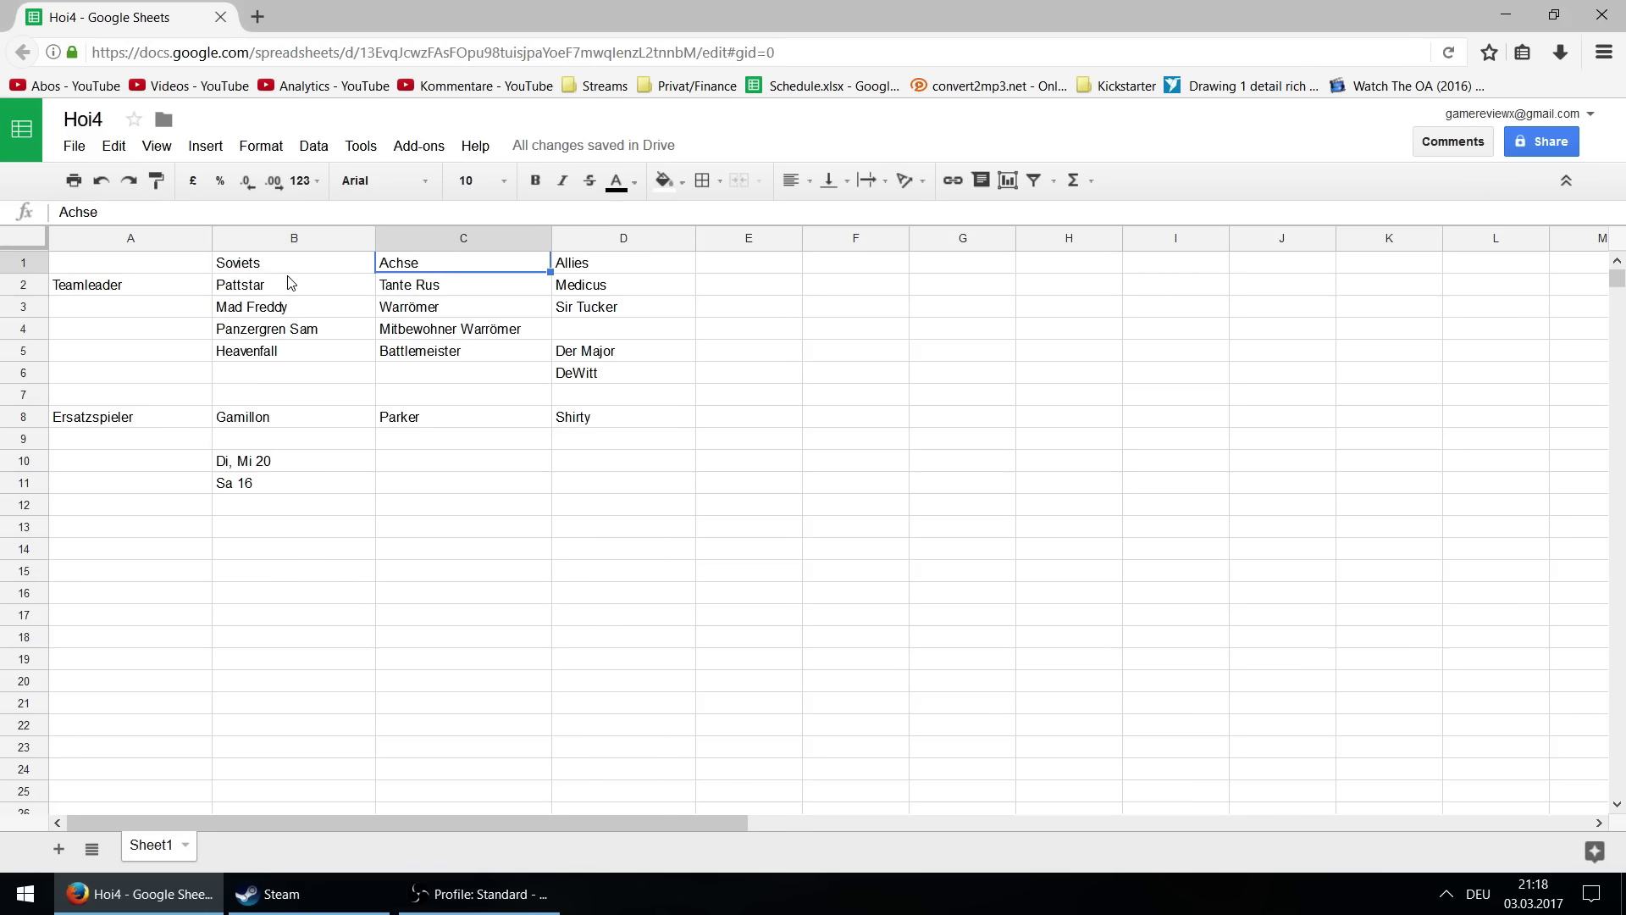
key(Right)
key(Left)
key(Left)
key(Left)
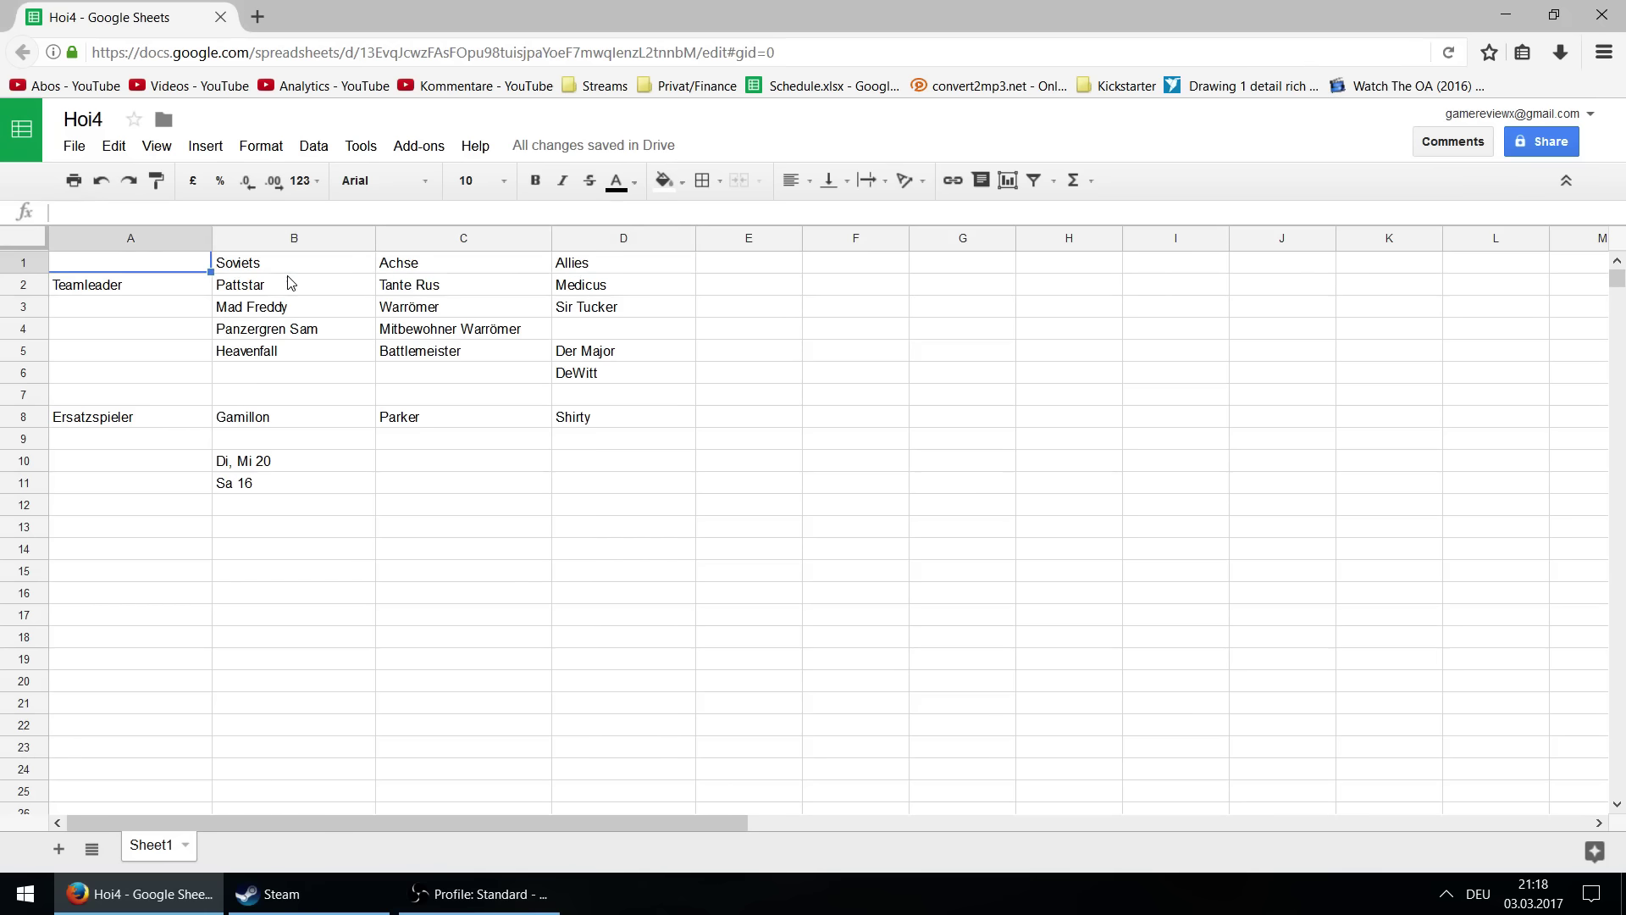
key(Right)
key(Right)
key(Right)
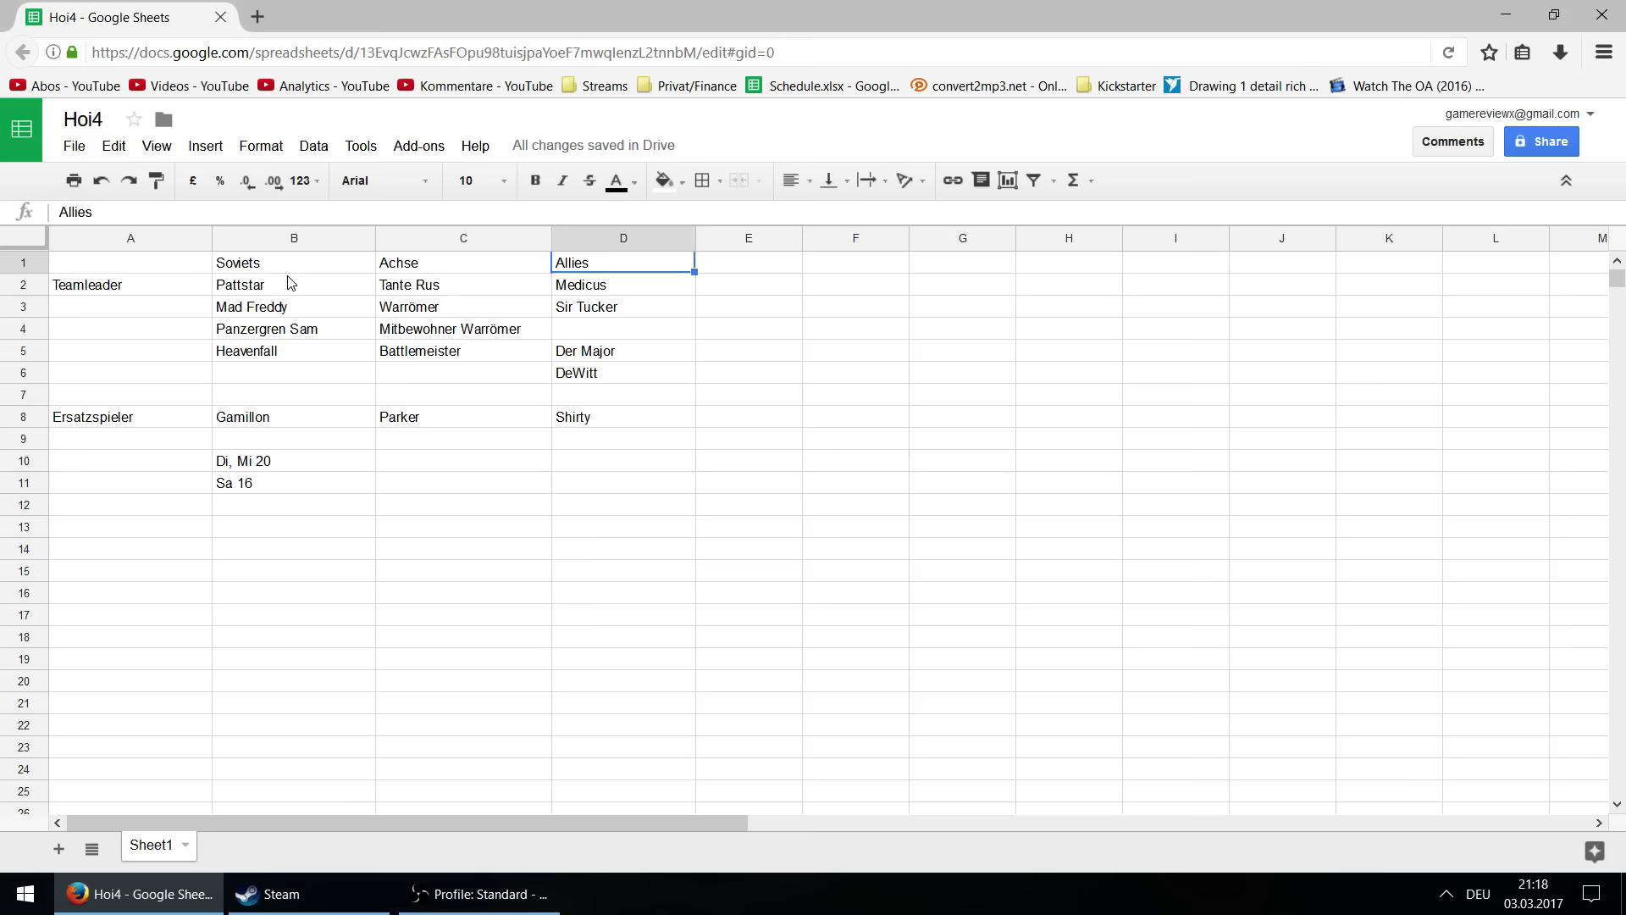
key(Right)
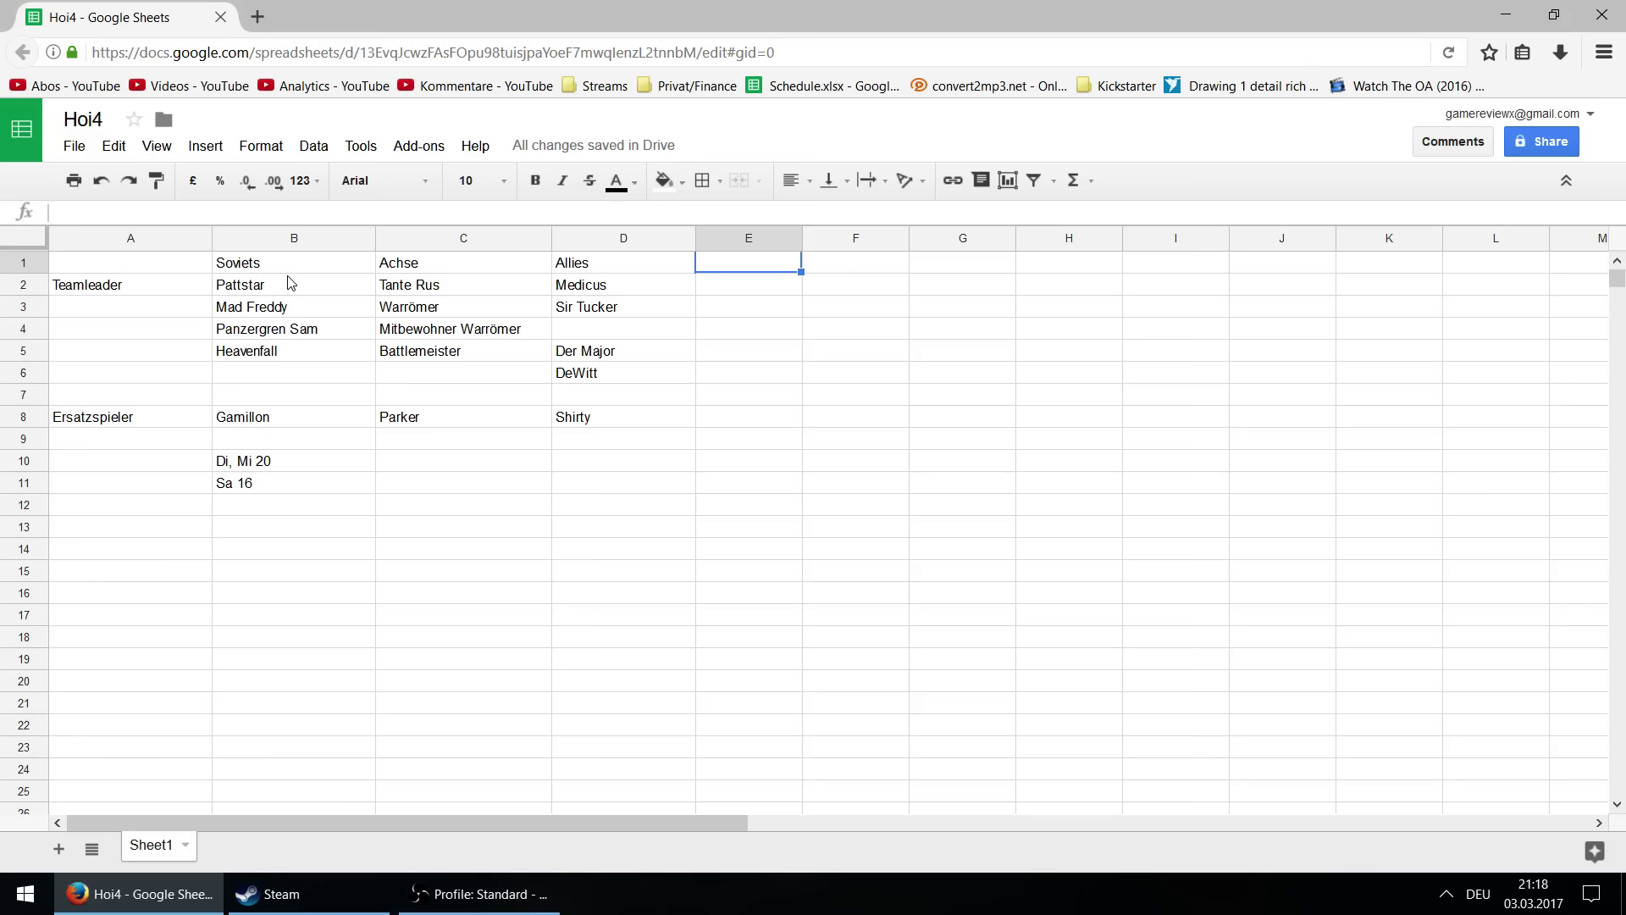
key(Left)
key(Left)
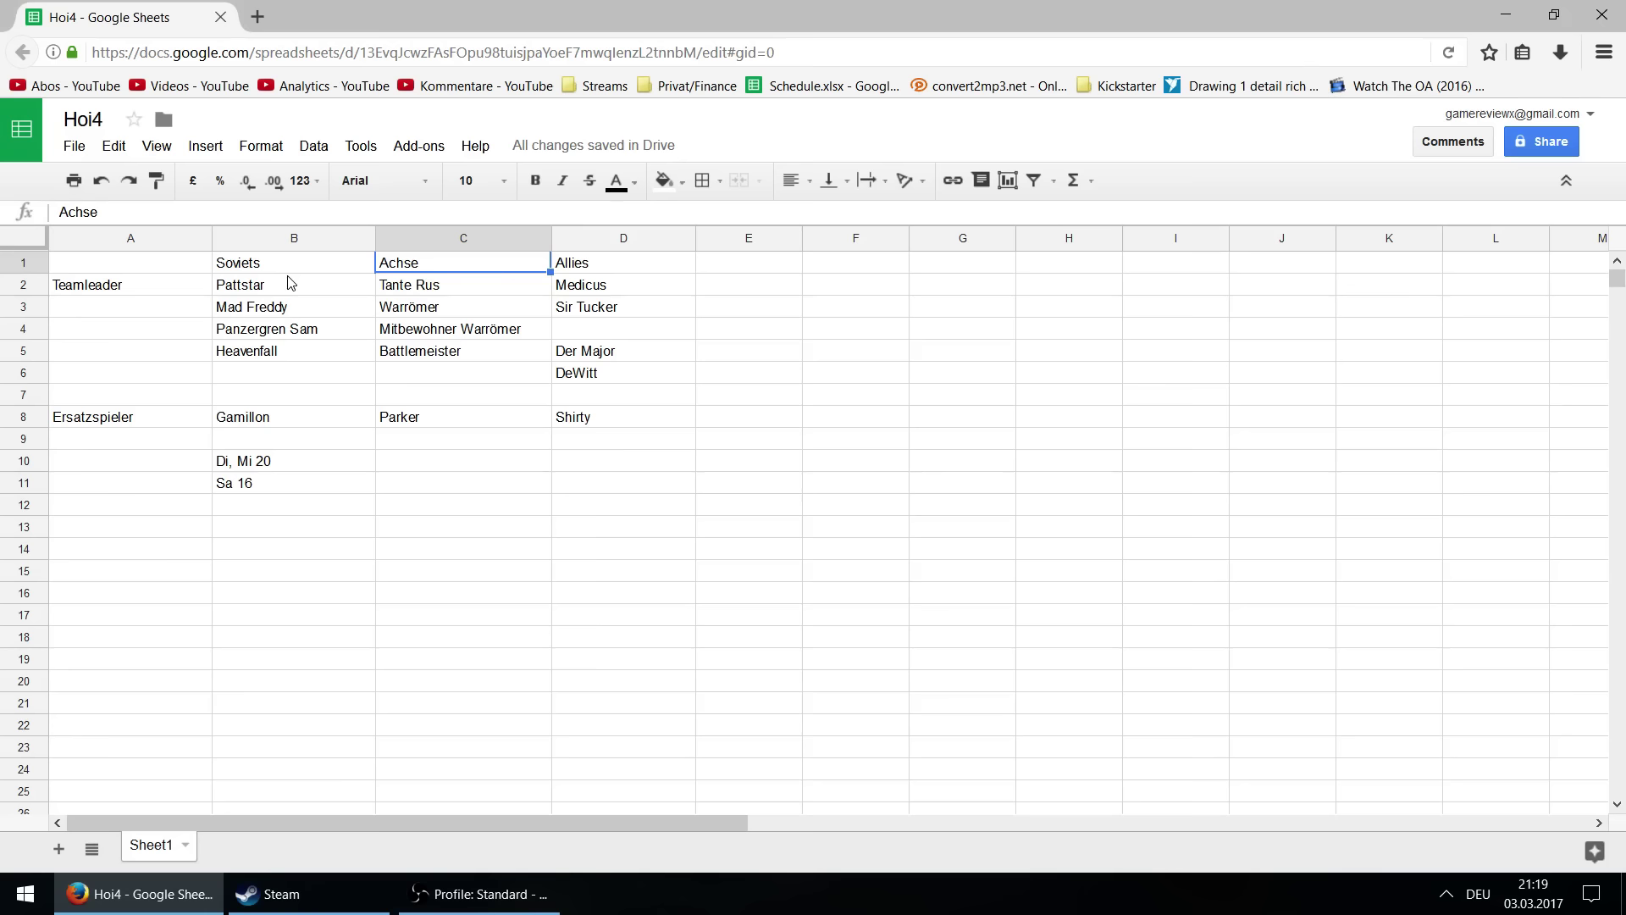
- Review the Achse team leader and the players in rows 3 to 5, down to cell C6
key(Down)
key(Down)
key(Up)
key(Down)
key(Down)
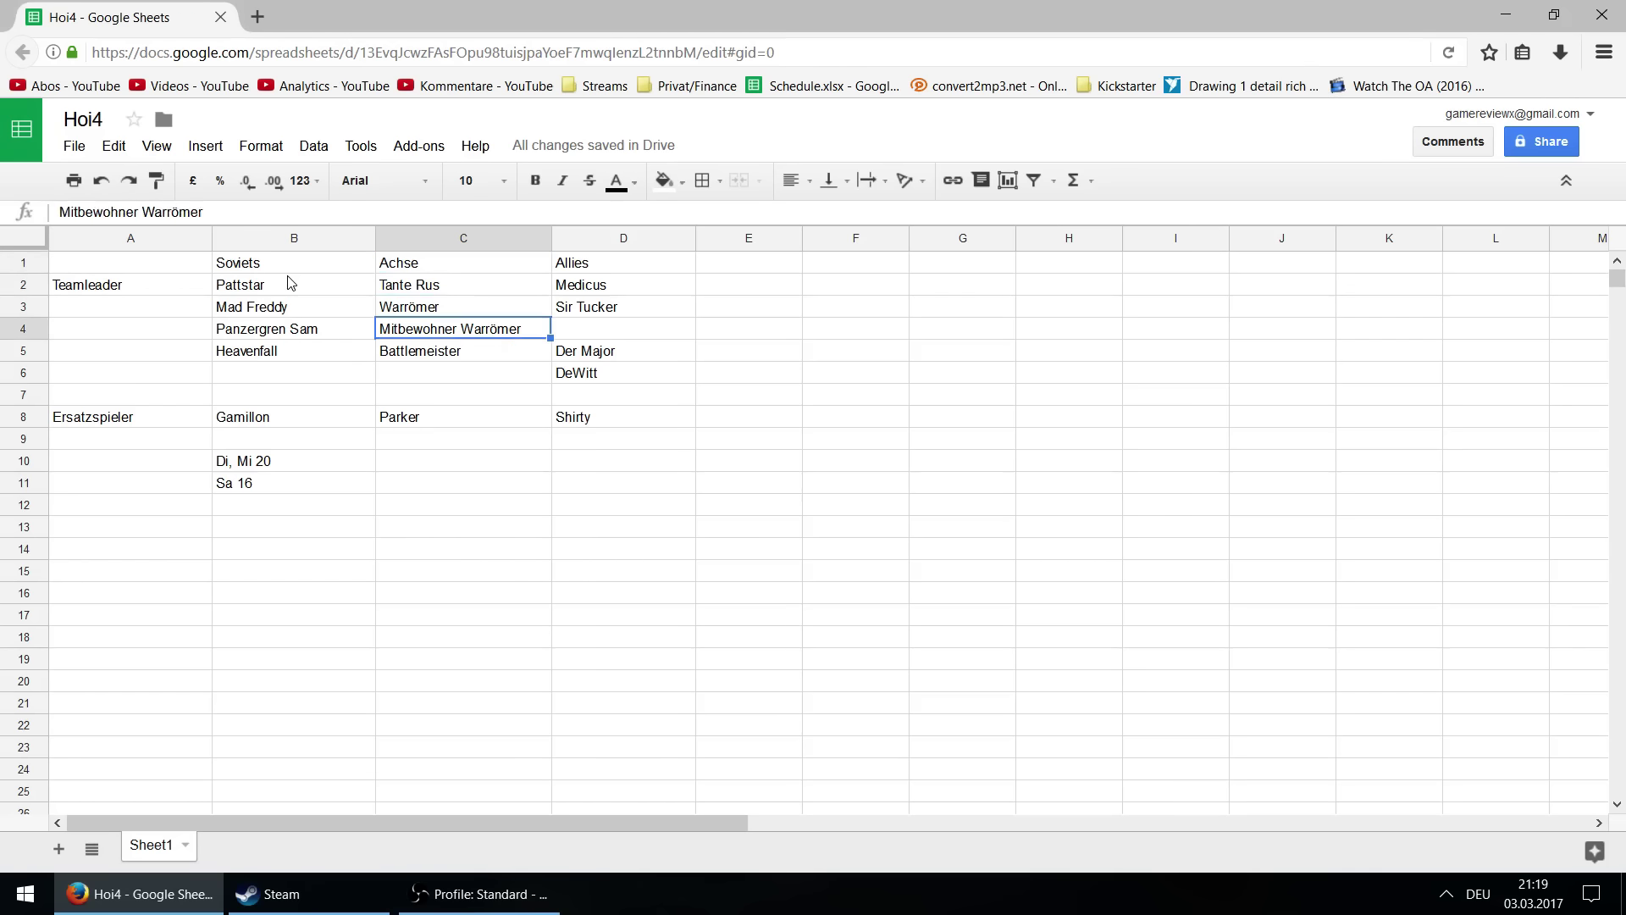
key(Down)
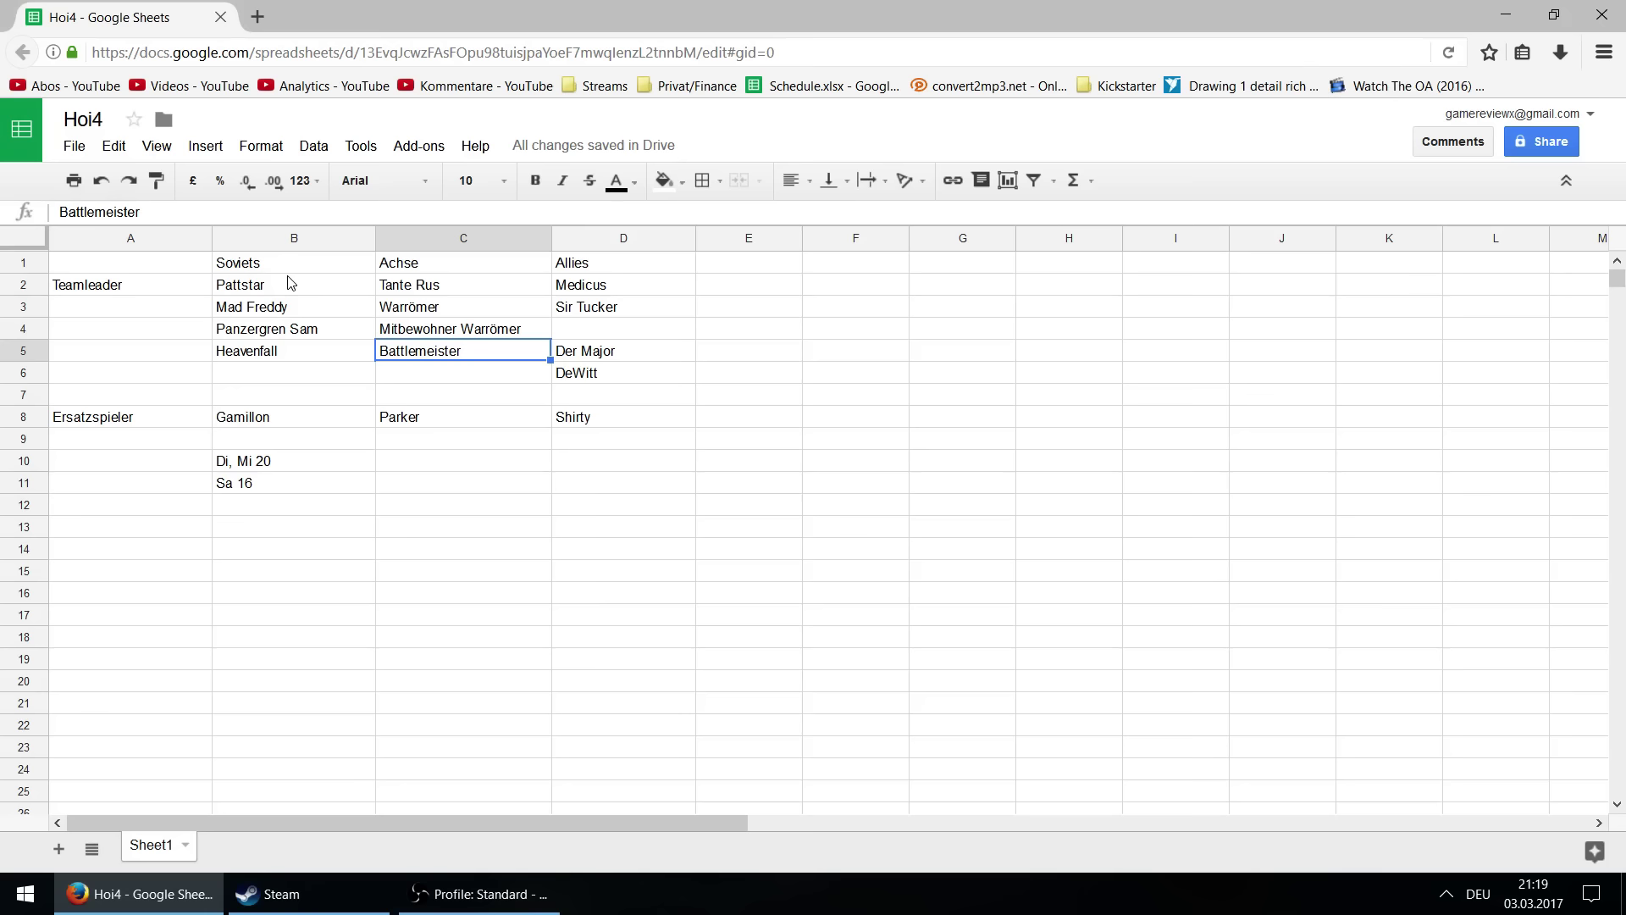
key(Up)
key(Up)
key(Up)
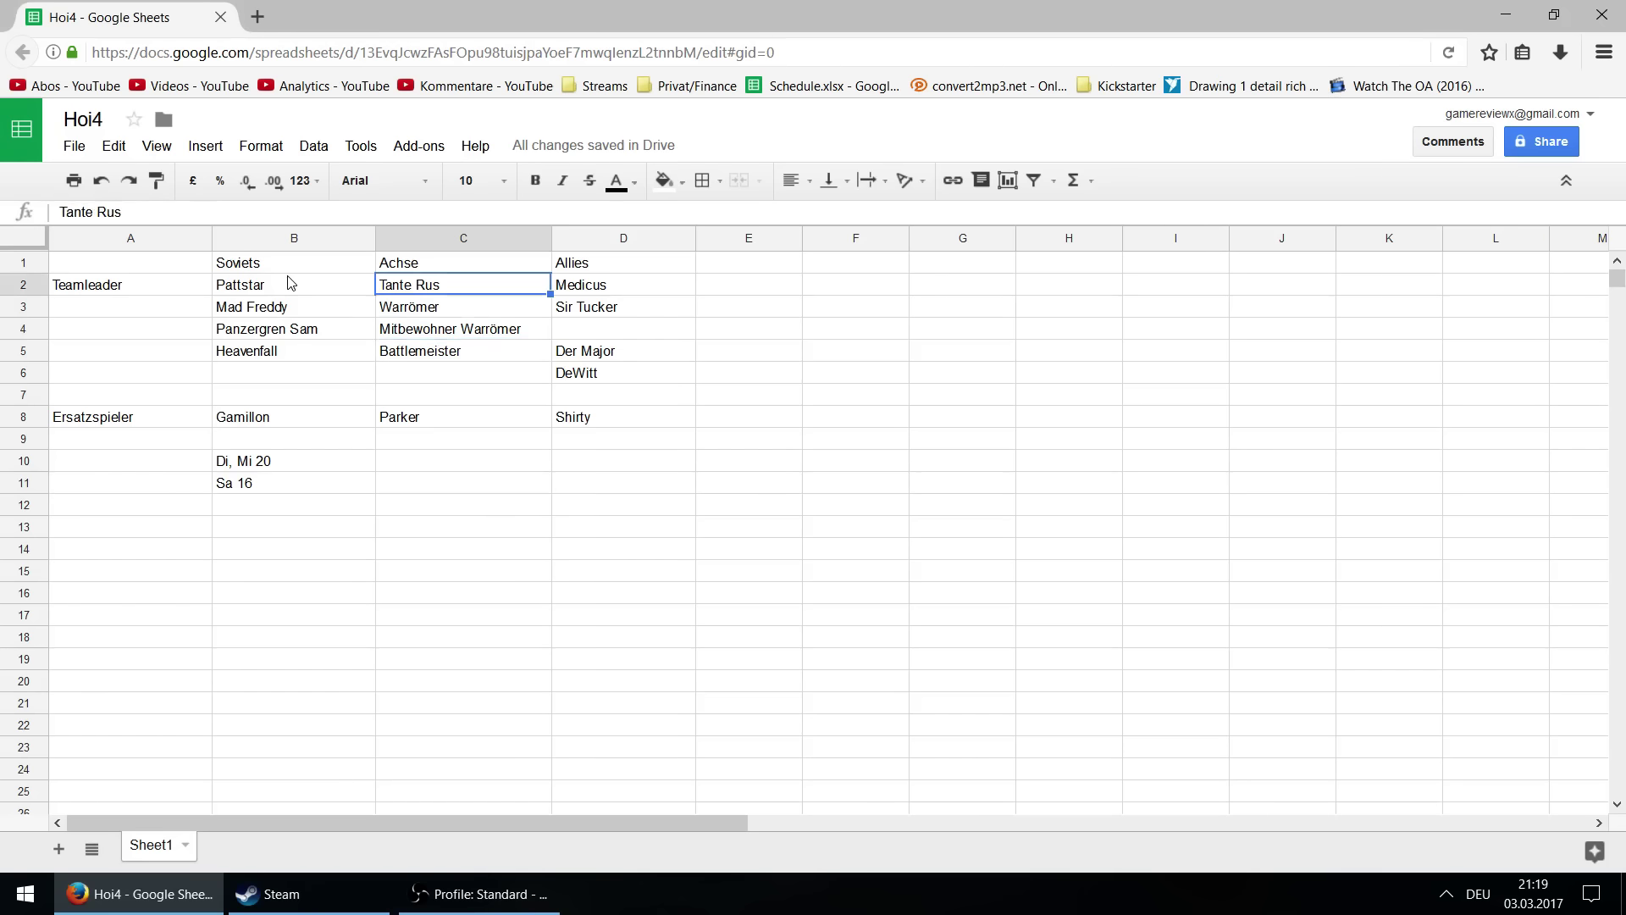
key(Down)
key(Down)
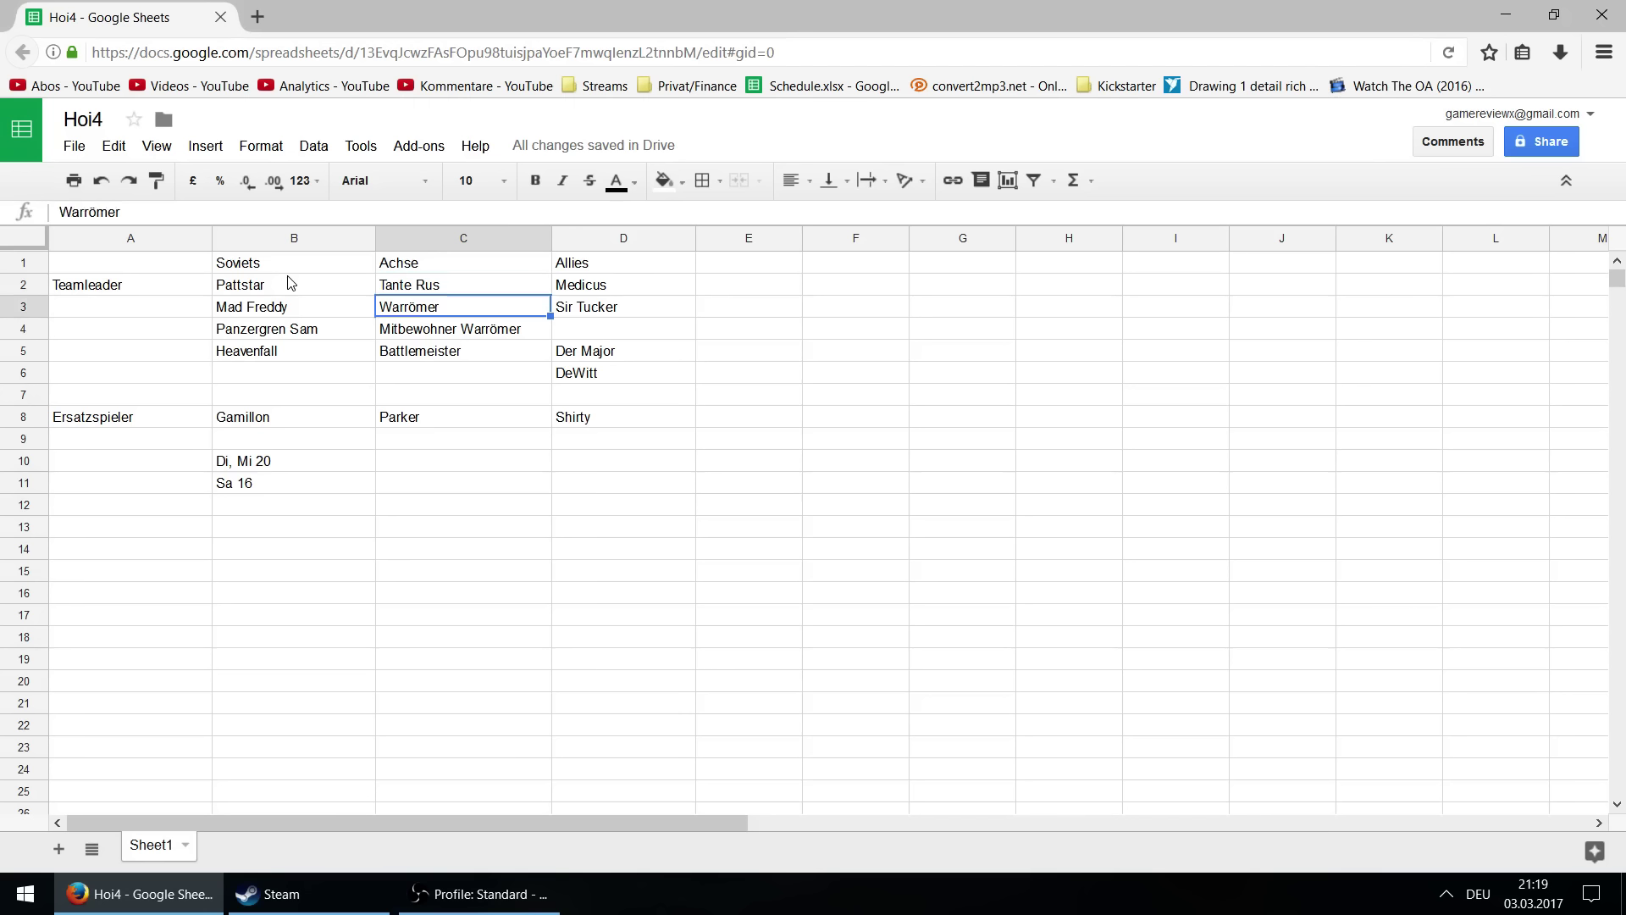
key(Down)
key(Down)
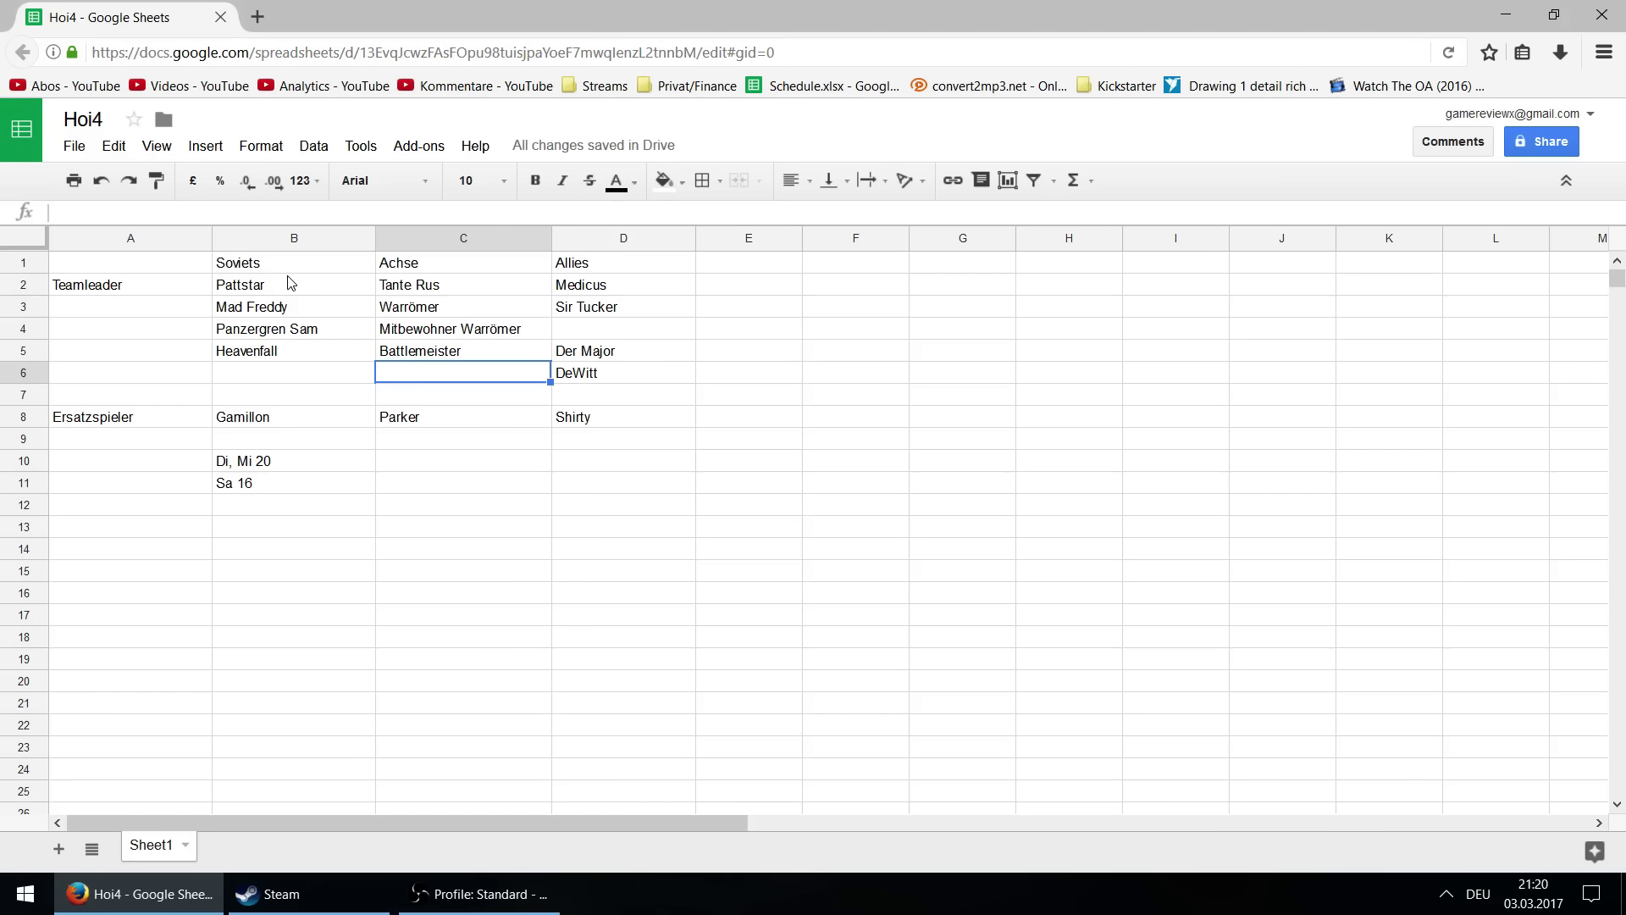
- Recheck the Achse column from cell C6 up to its heading and back down to the player in row 5
key(Up)
key(Up)
key(Up)
key(Up)
key(Up)
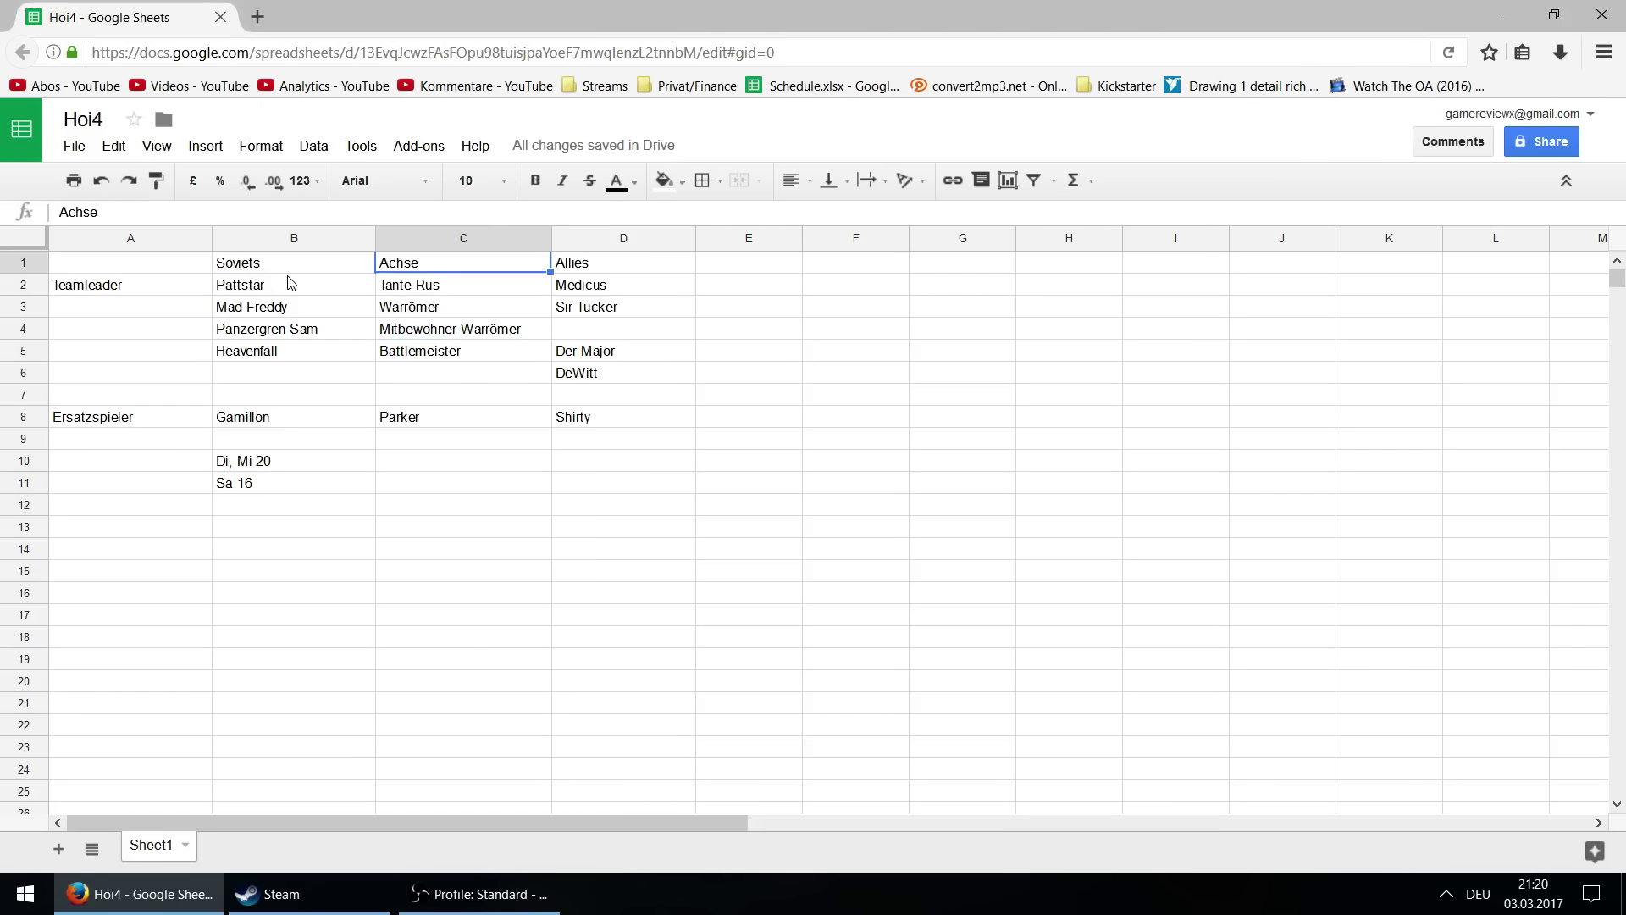
key(Down)
key(Down)
key(Down)
key(Down)
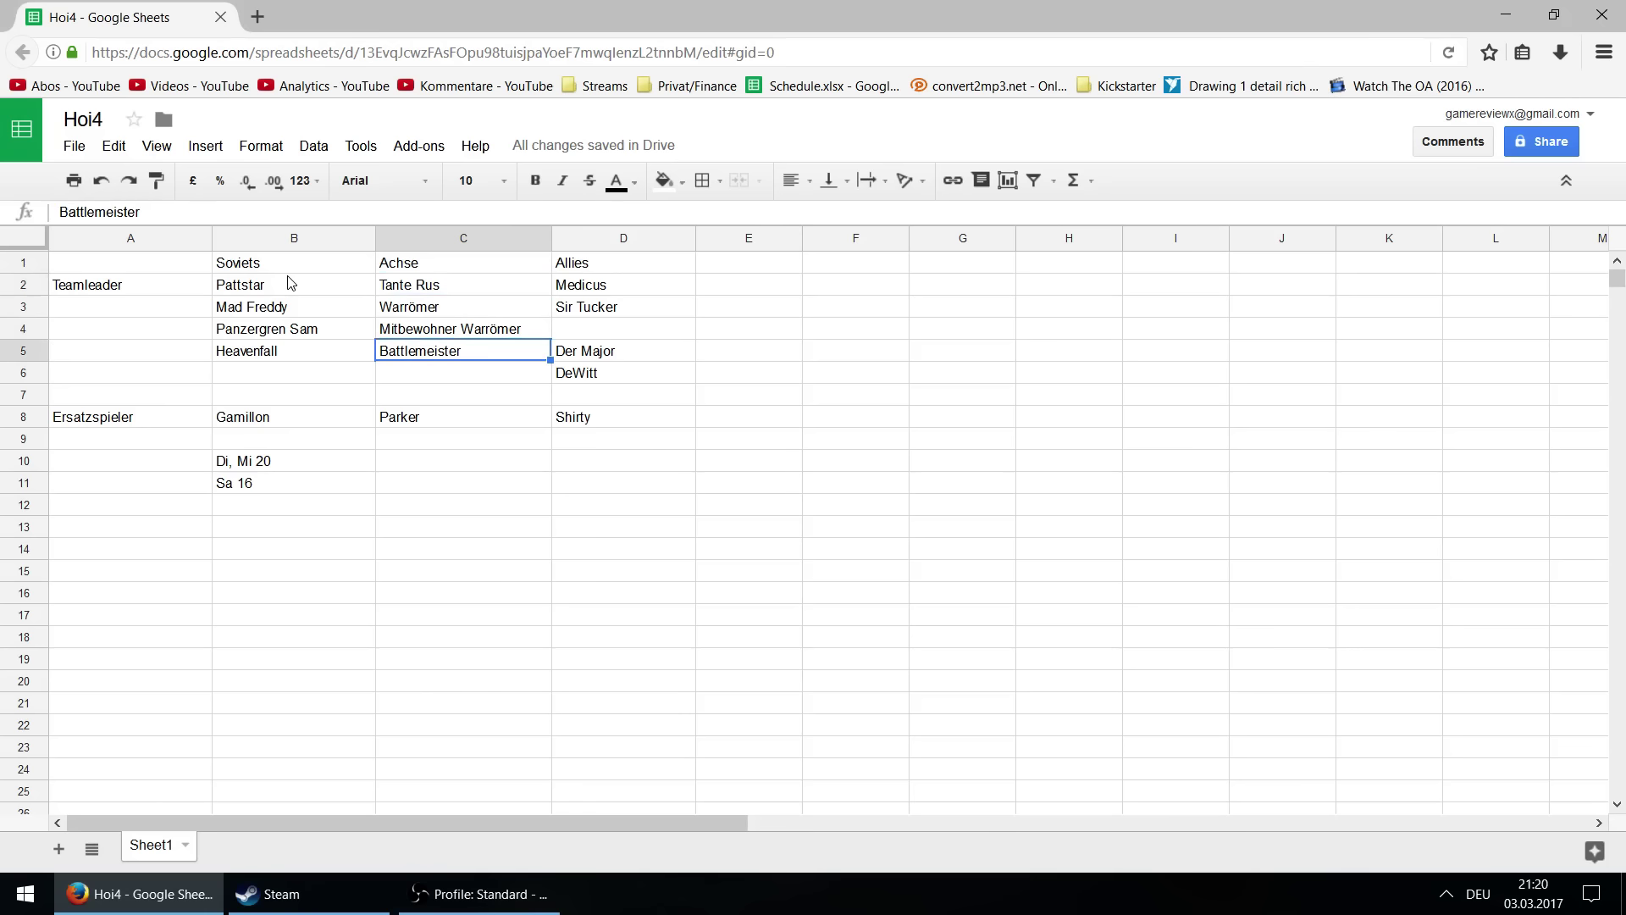
- Go through the Allies column from the team leader in row 2 to the last player in row 6
key(Right)
key(Up)
key(Up)
key(Up)
key(Up)
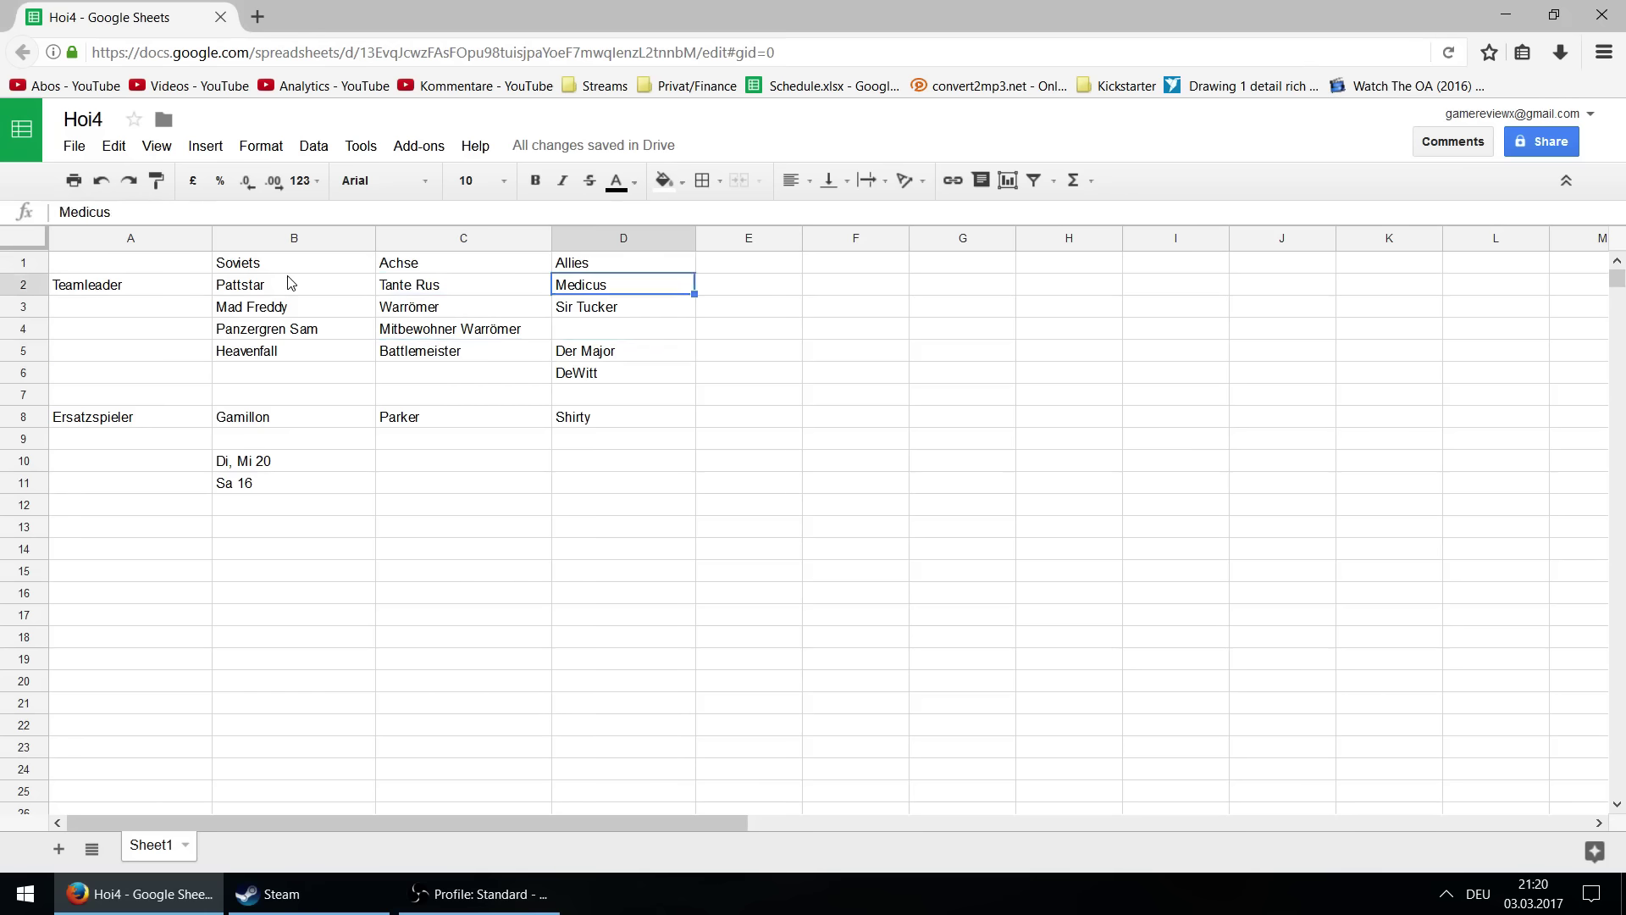
key(Down)
key(Down)
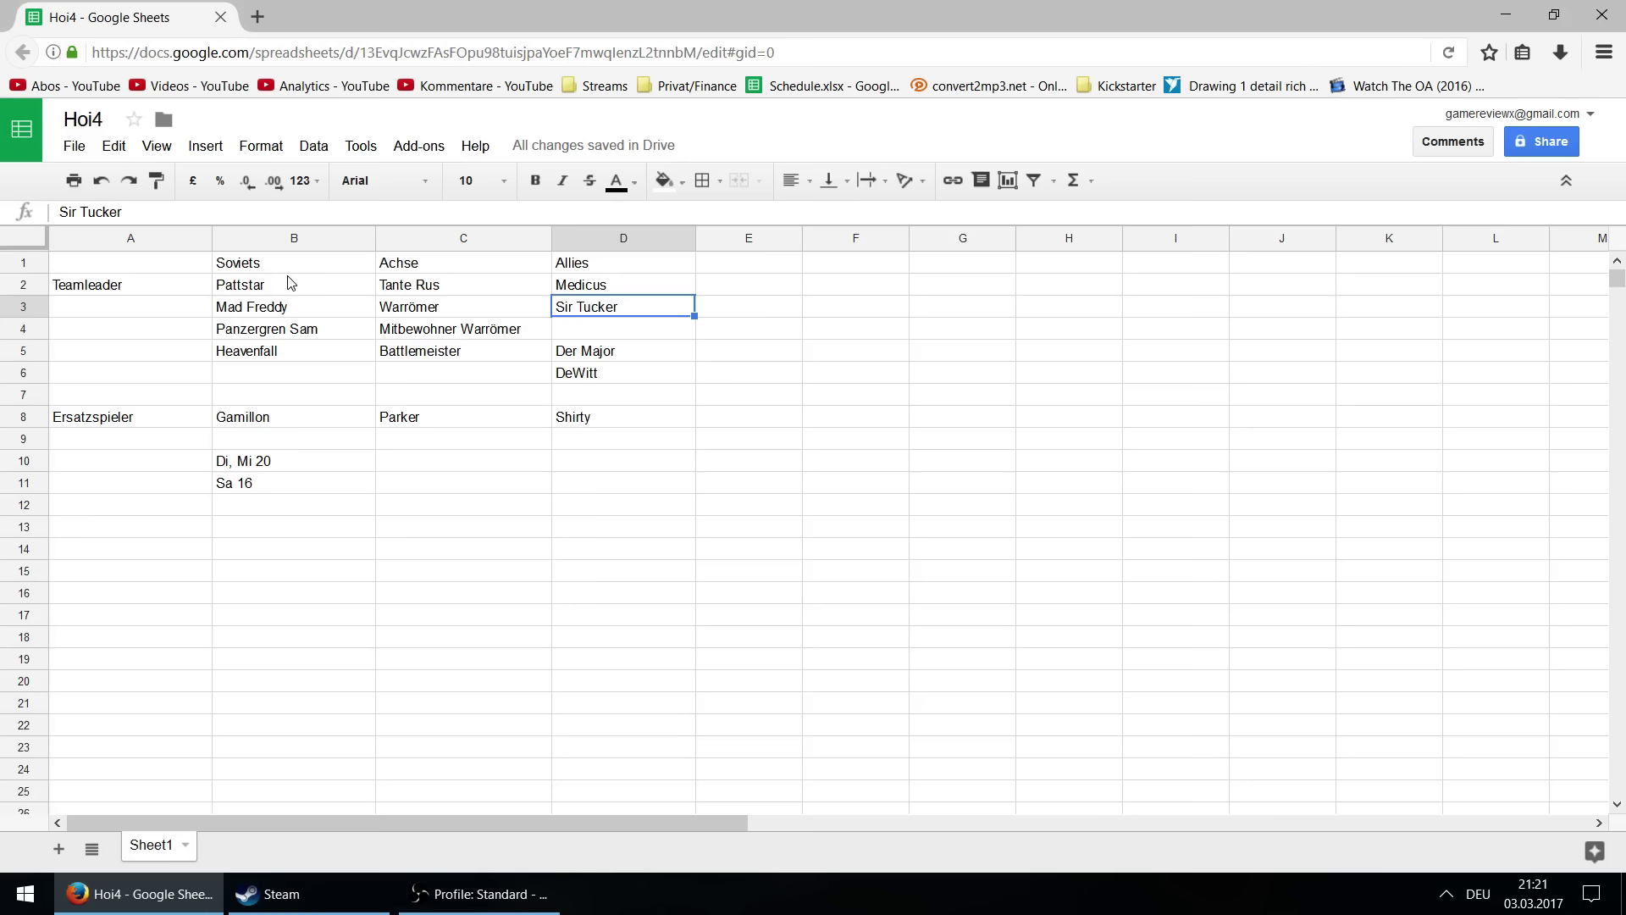
key(Down)
key(Down)
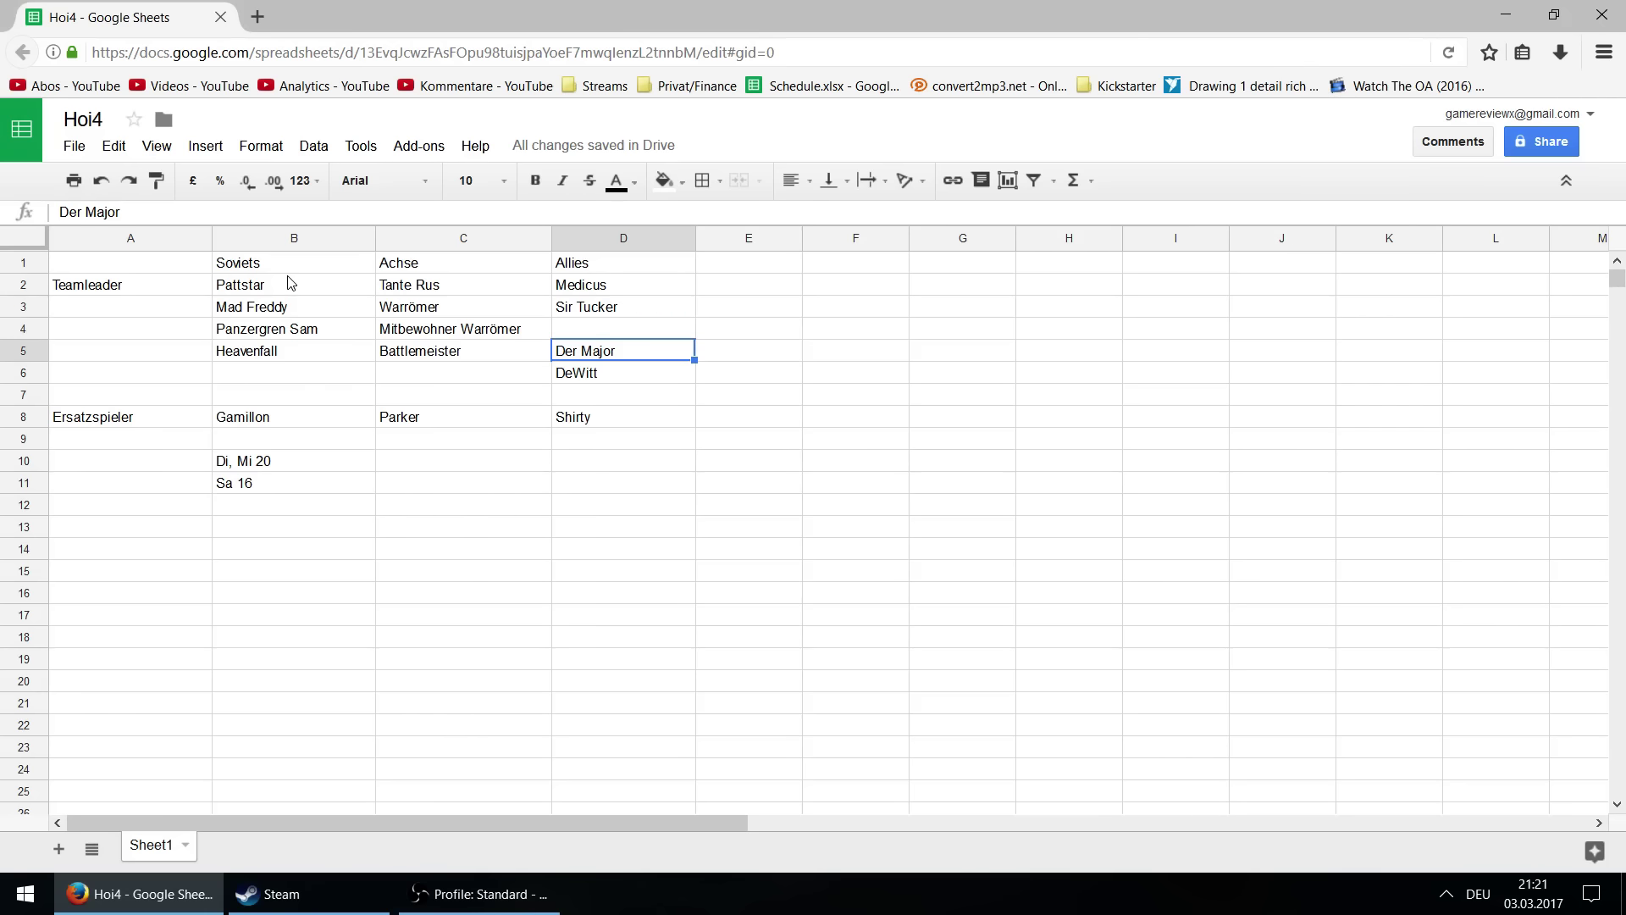
key(Down)
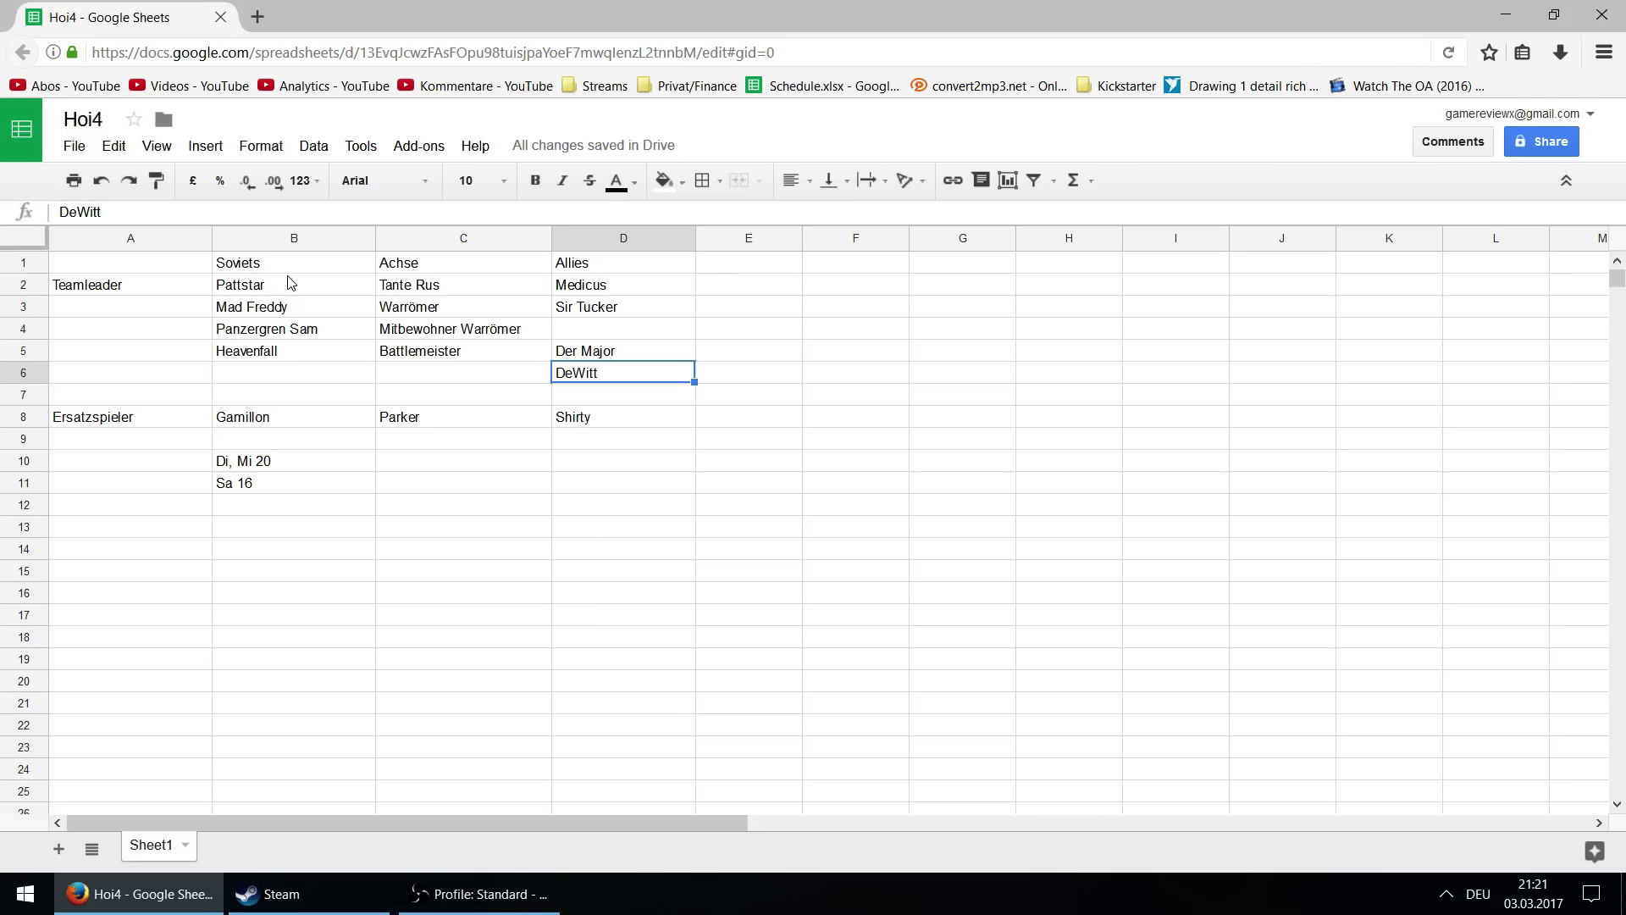
- Compare the Allies players in rows 5 and 6 and check the entries above them up to row 2
key(Up)
key(Down)
key(Up)
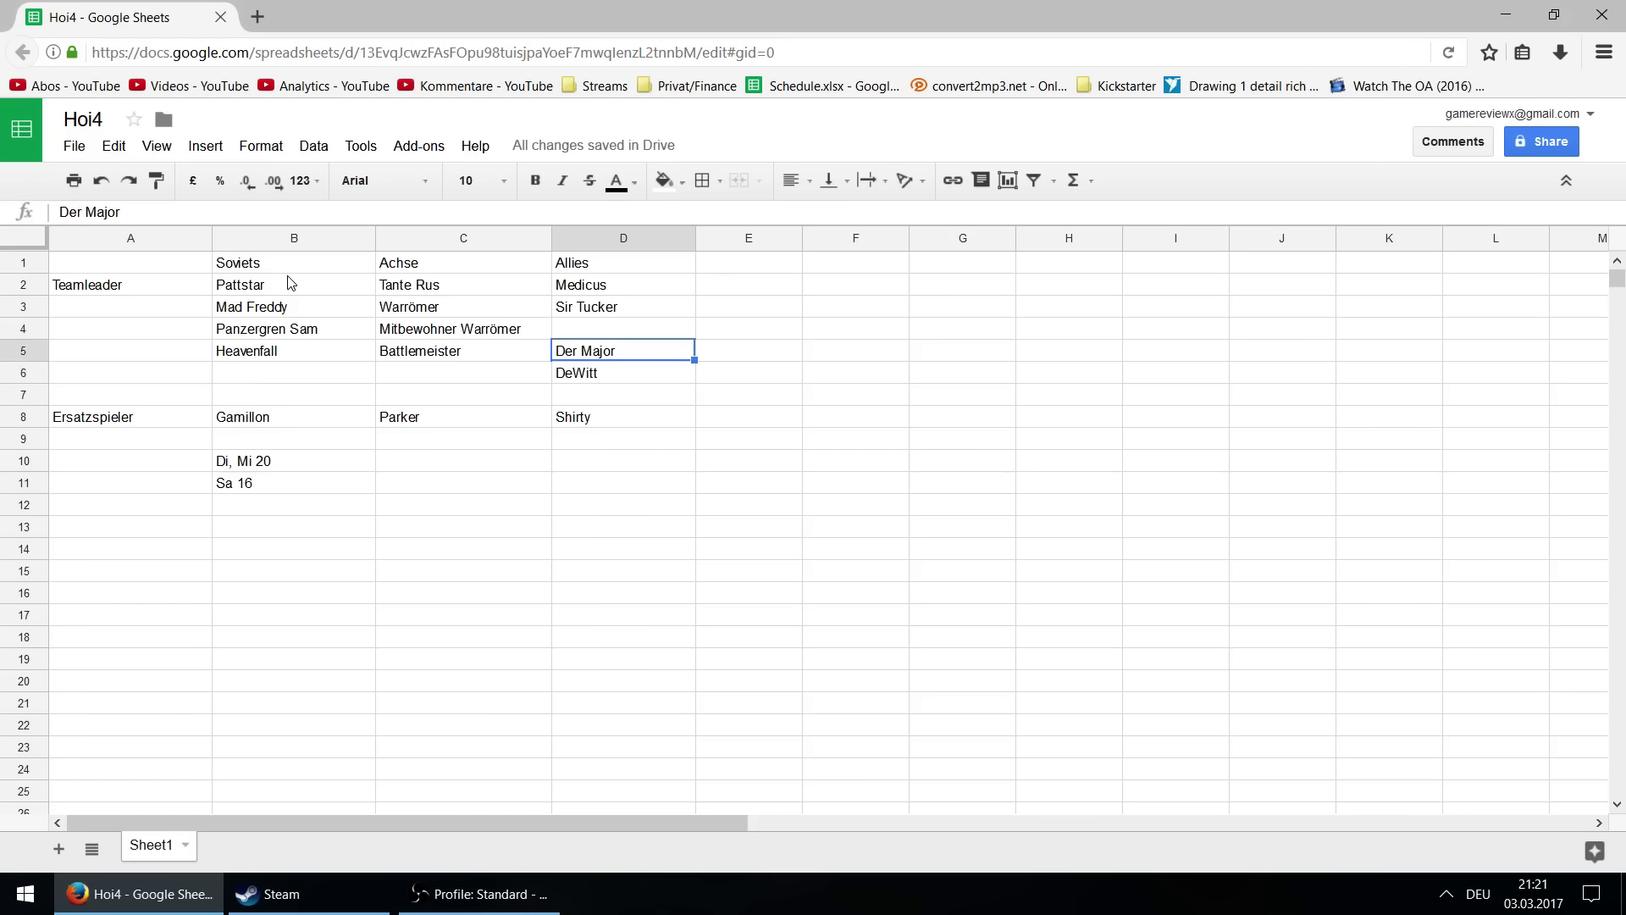
key(Down)
key(Up)
key(Up)
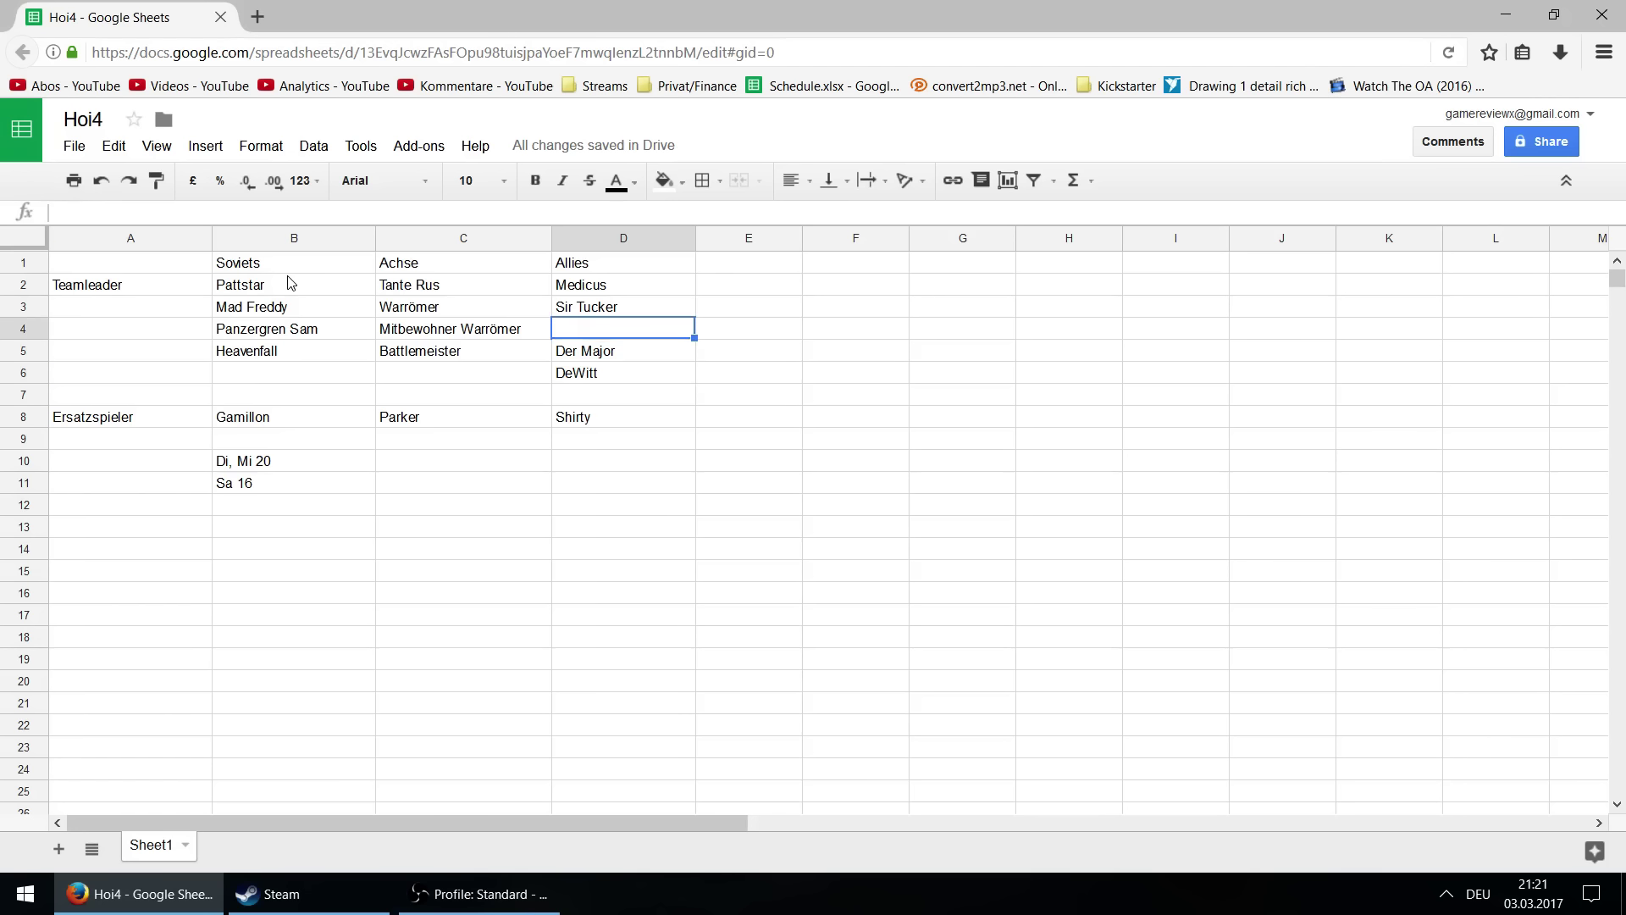
key(Up)
key(Up)
key(Down)
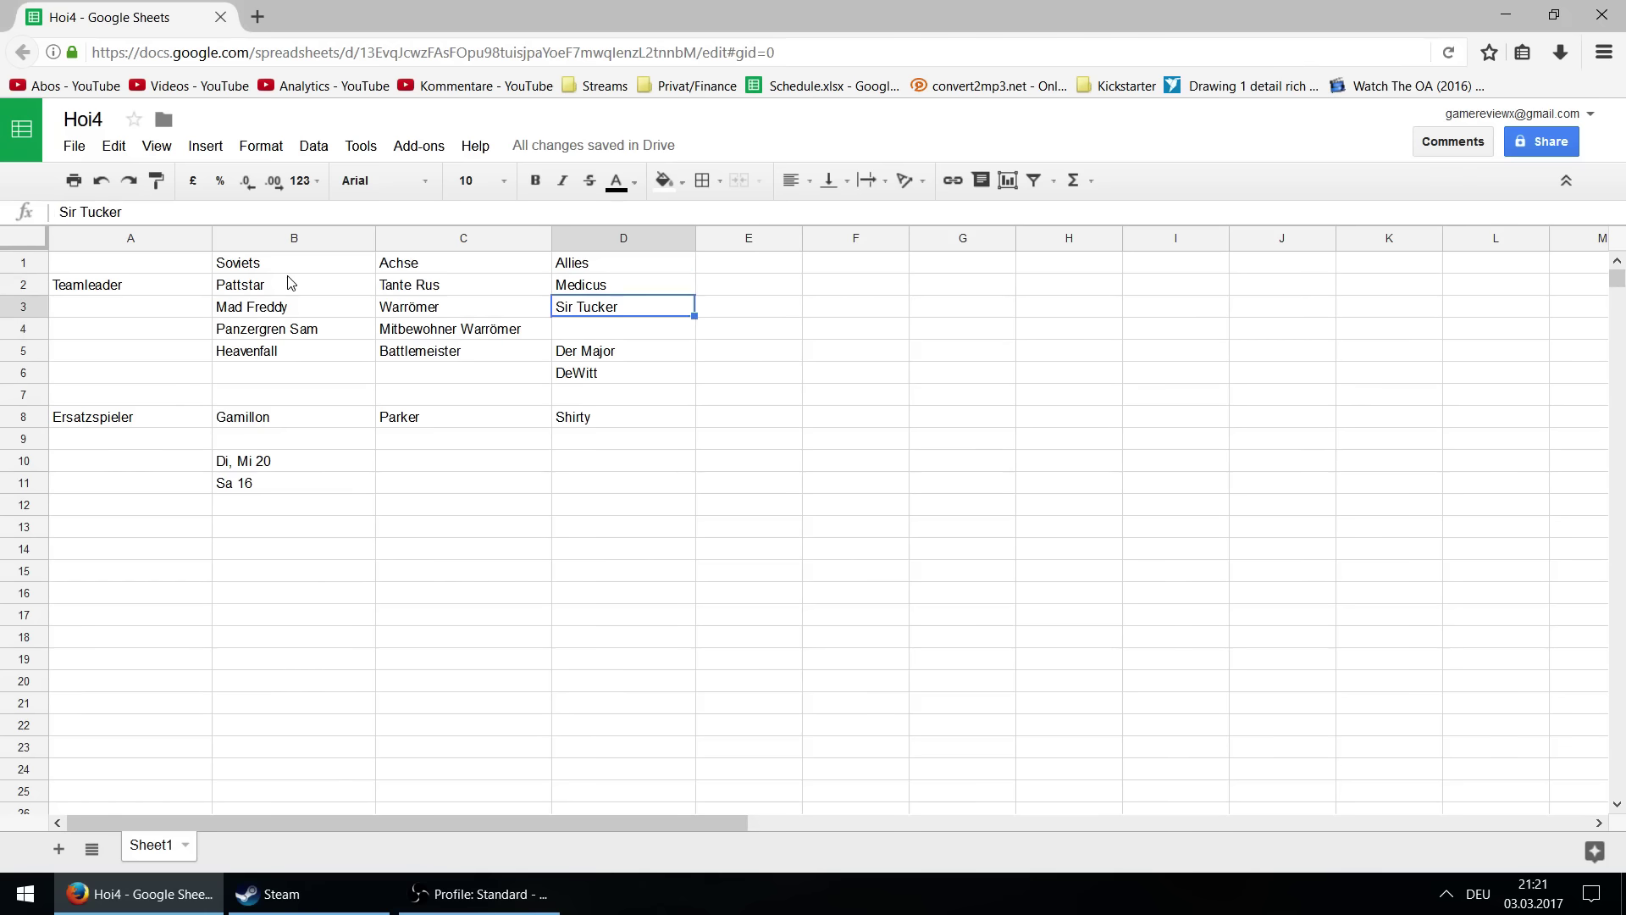
- Review the Allies column from the team leader in row 2 down to the substitute in row 8
key(Up)
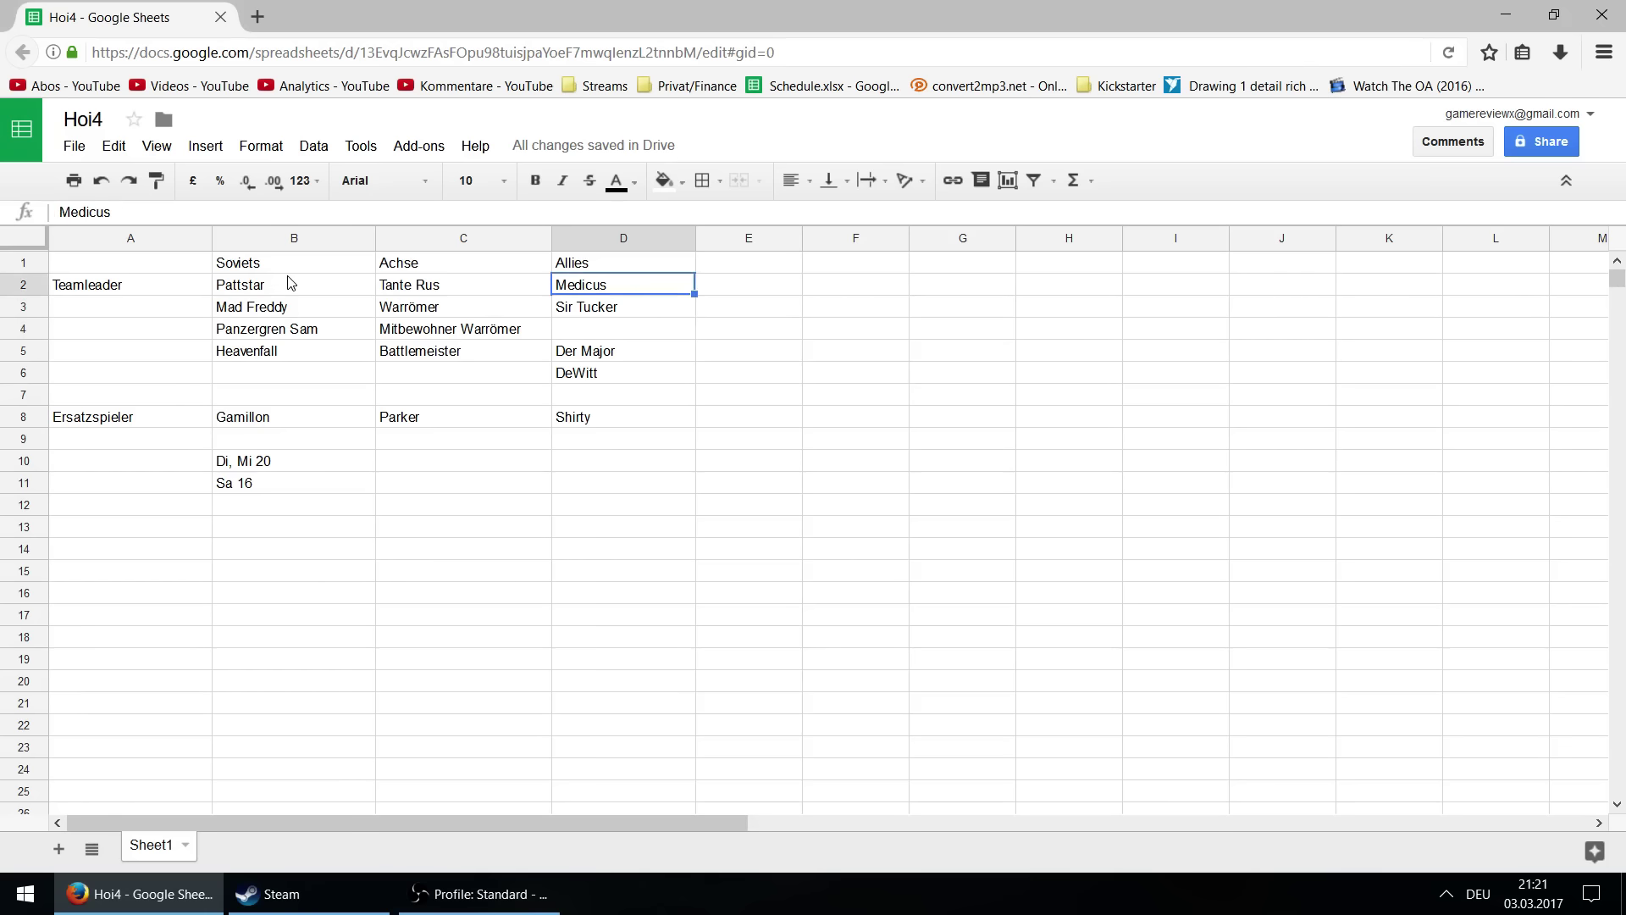
key(Down)
key(Down)
key(Down)
key(Down)
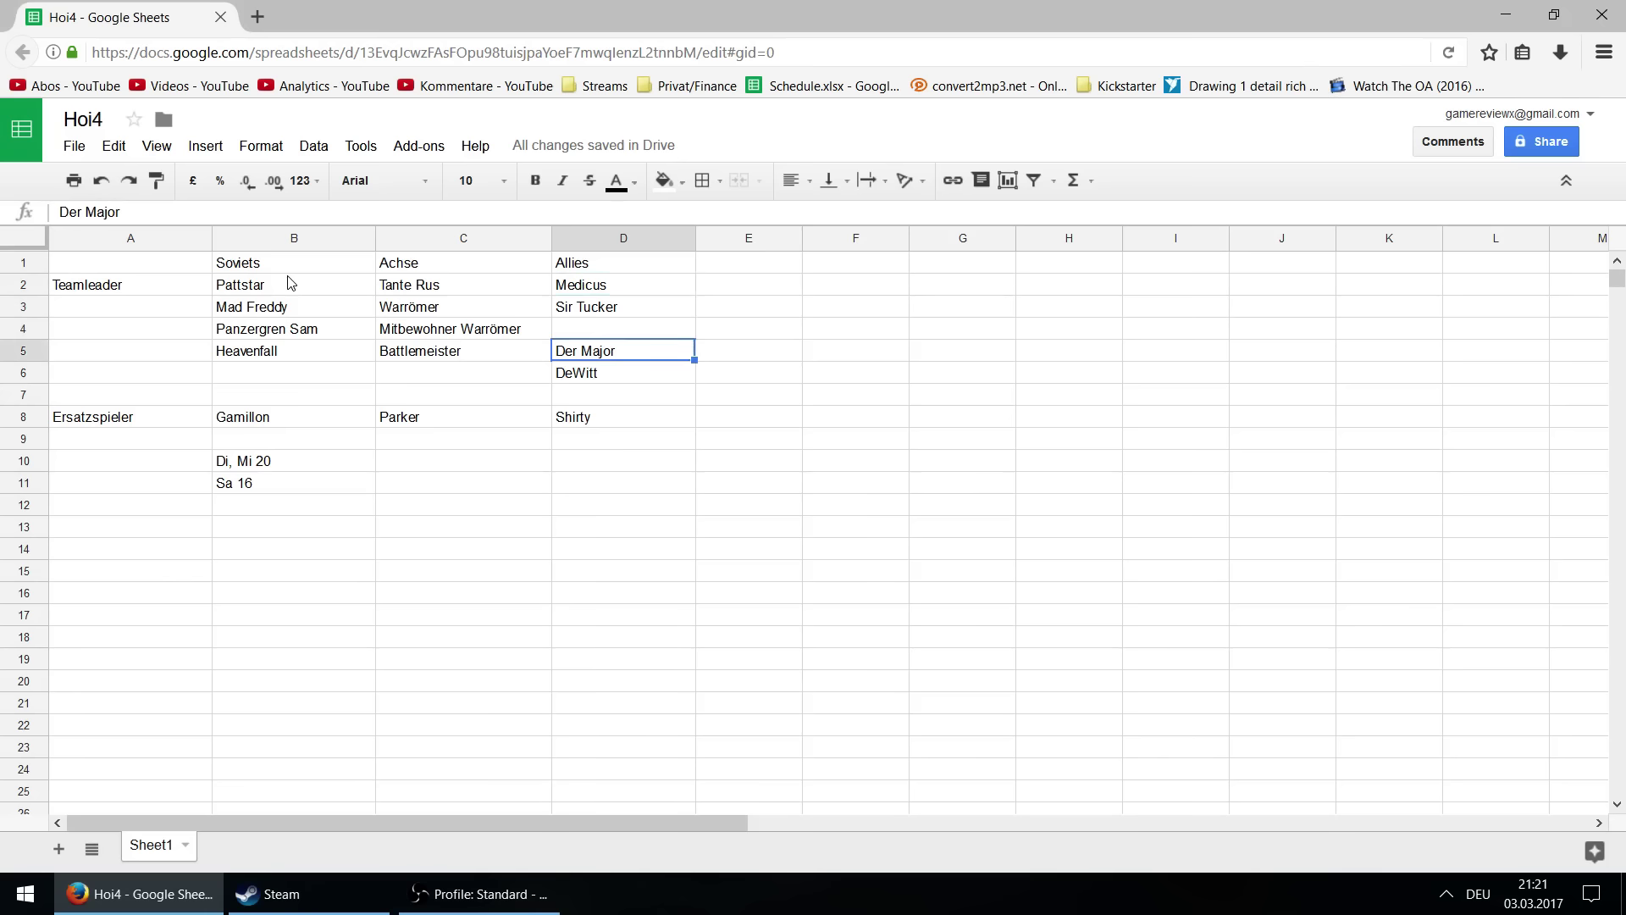
key(Up)
key(Down)
key(Down)
key(Down)
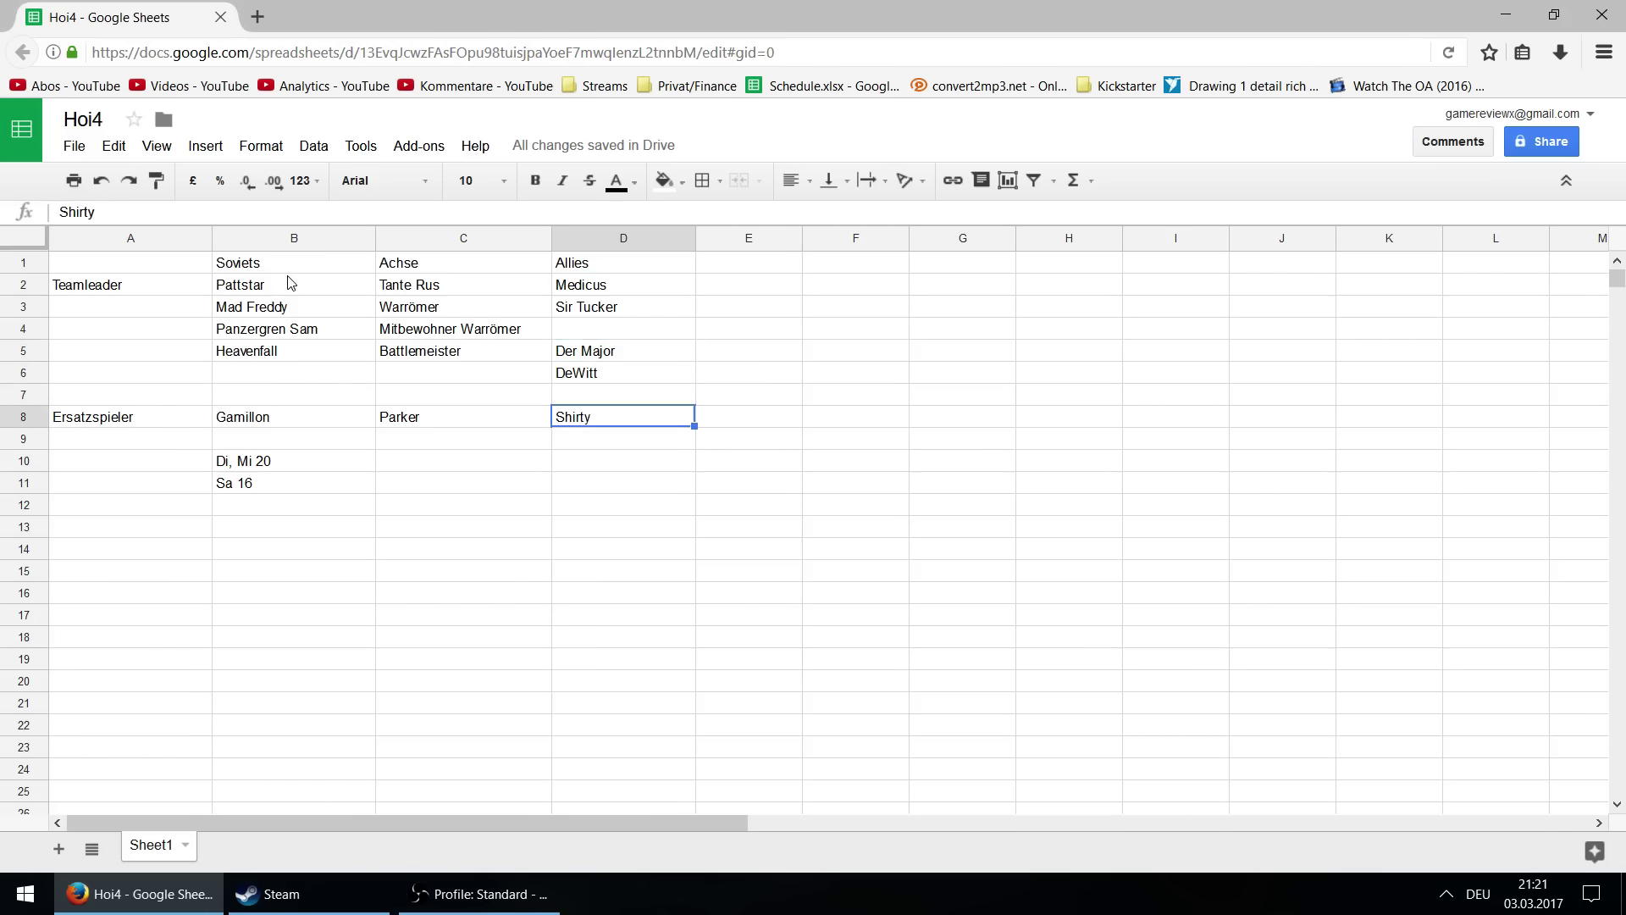
- Compare the Allies slot in cell D4 with the Allies substitute in row 8
key(Up)
key(Up)
key(Up)
key(Up)
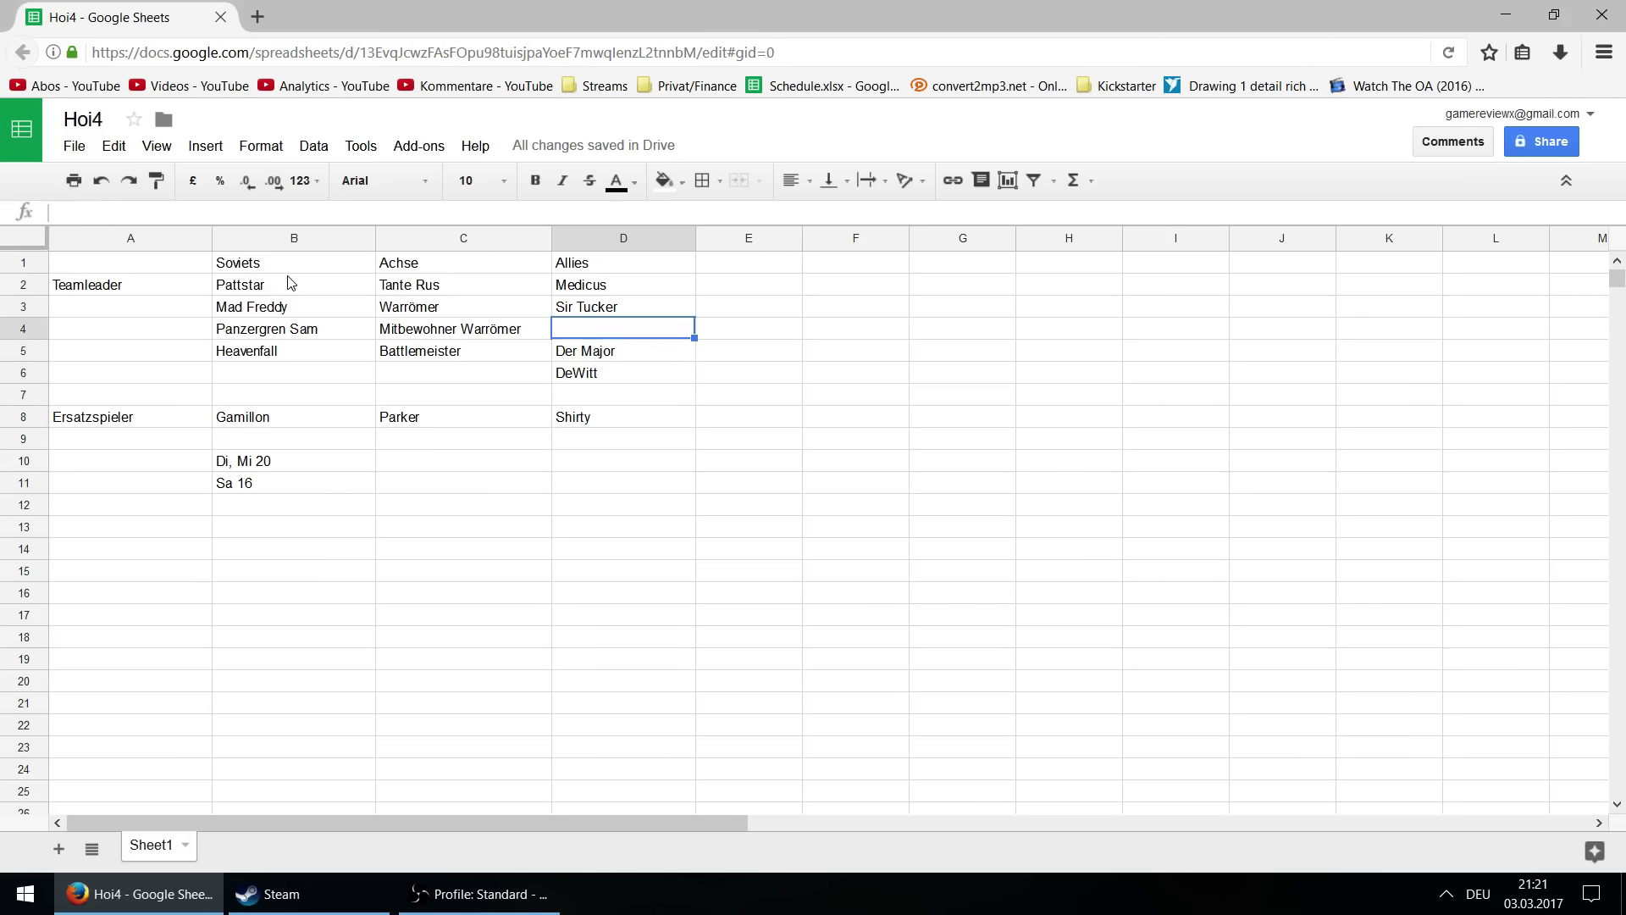
key(Down)
key(Down)
key(Down)
key(Down)
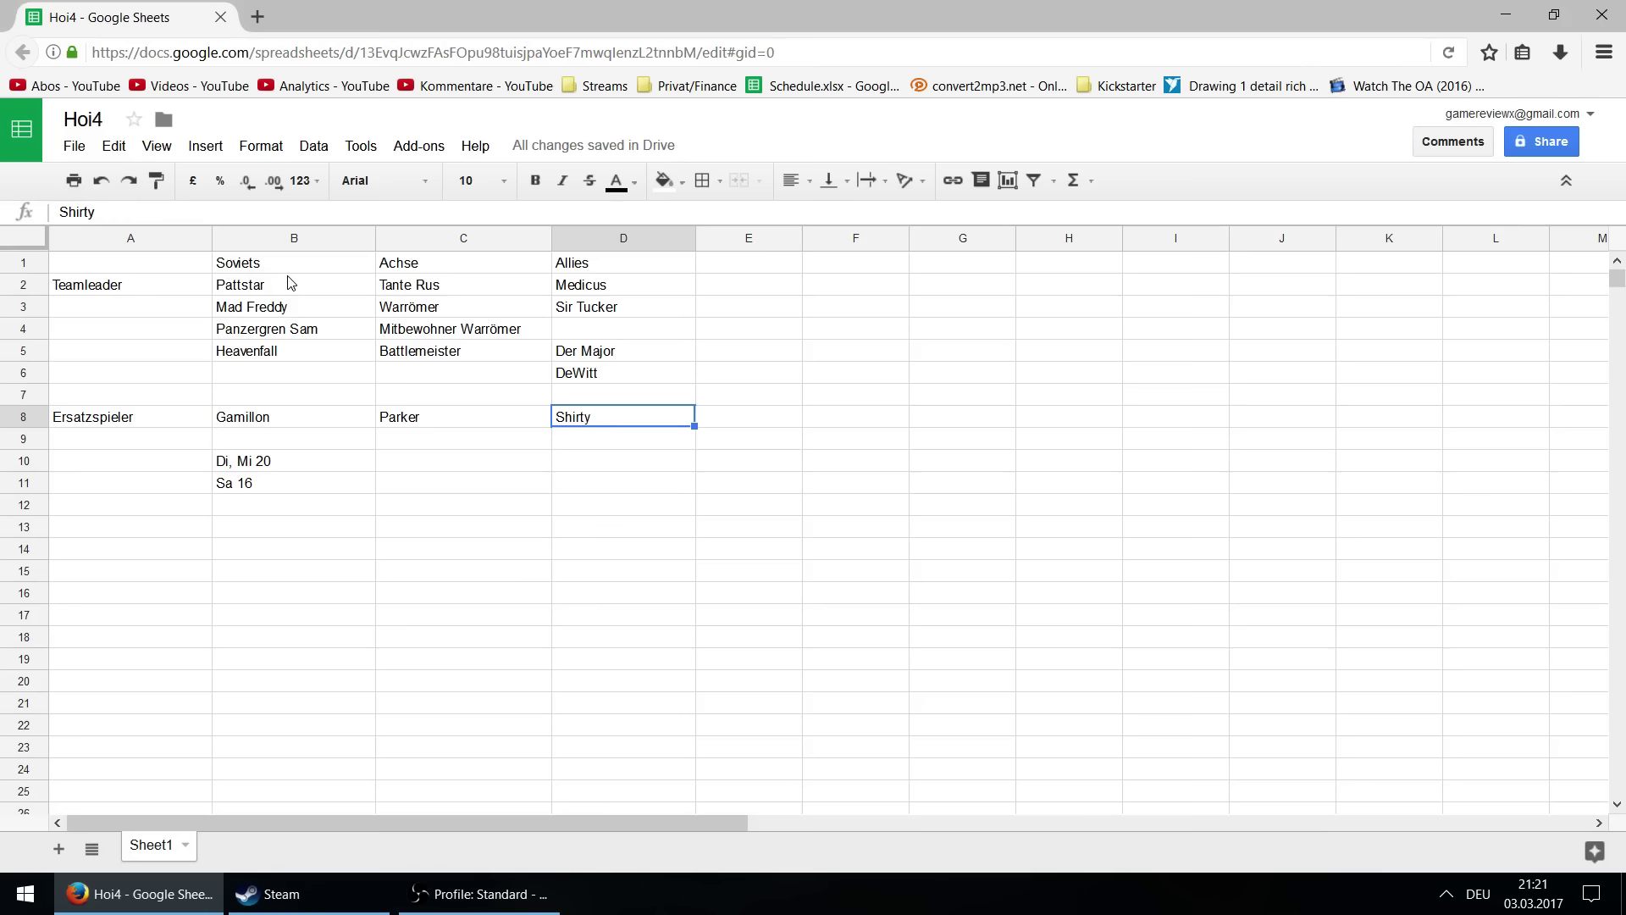
key(Up)
key(Down)
- Check the lower ends of the Soviets and Achse line-ups, ending at the Allies heading
key(Left)
key(Up)
key(Left)
key(Up)
key(Up)
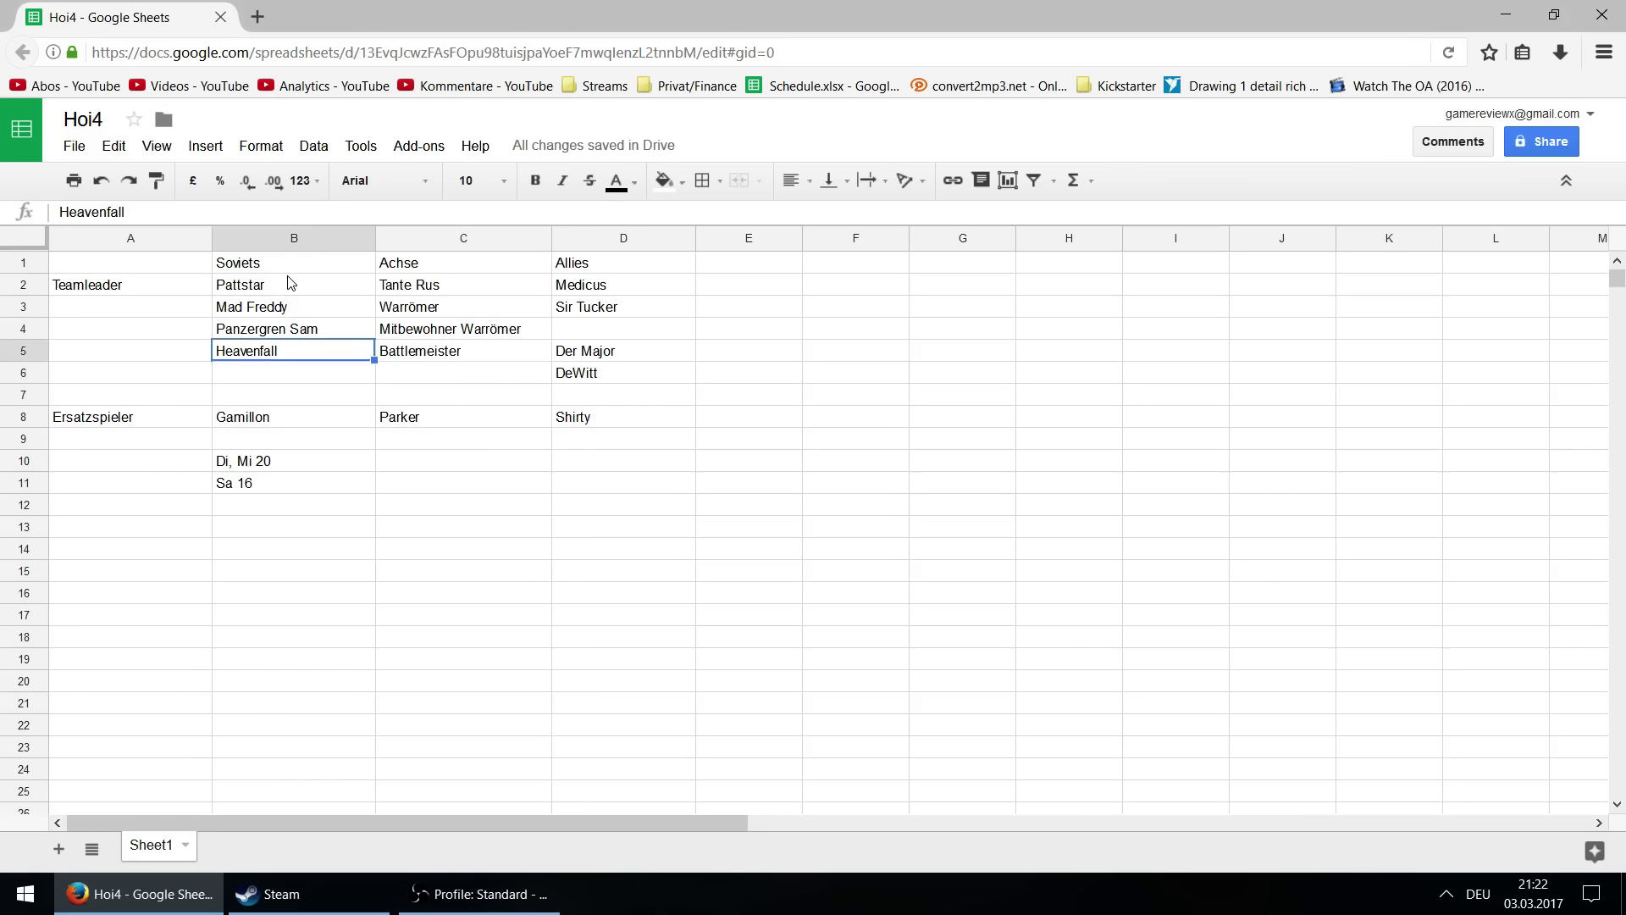
key(Right)
key(Down)
key(Right)
key(Up)
key(Up)
key(Up)
key(Up)
key(Up)
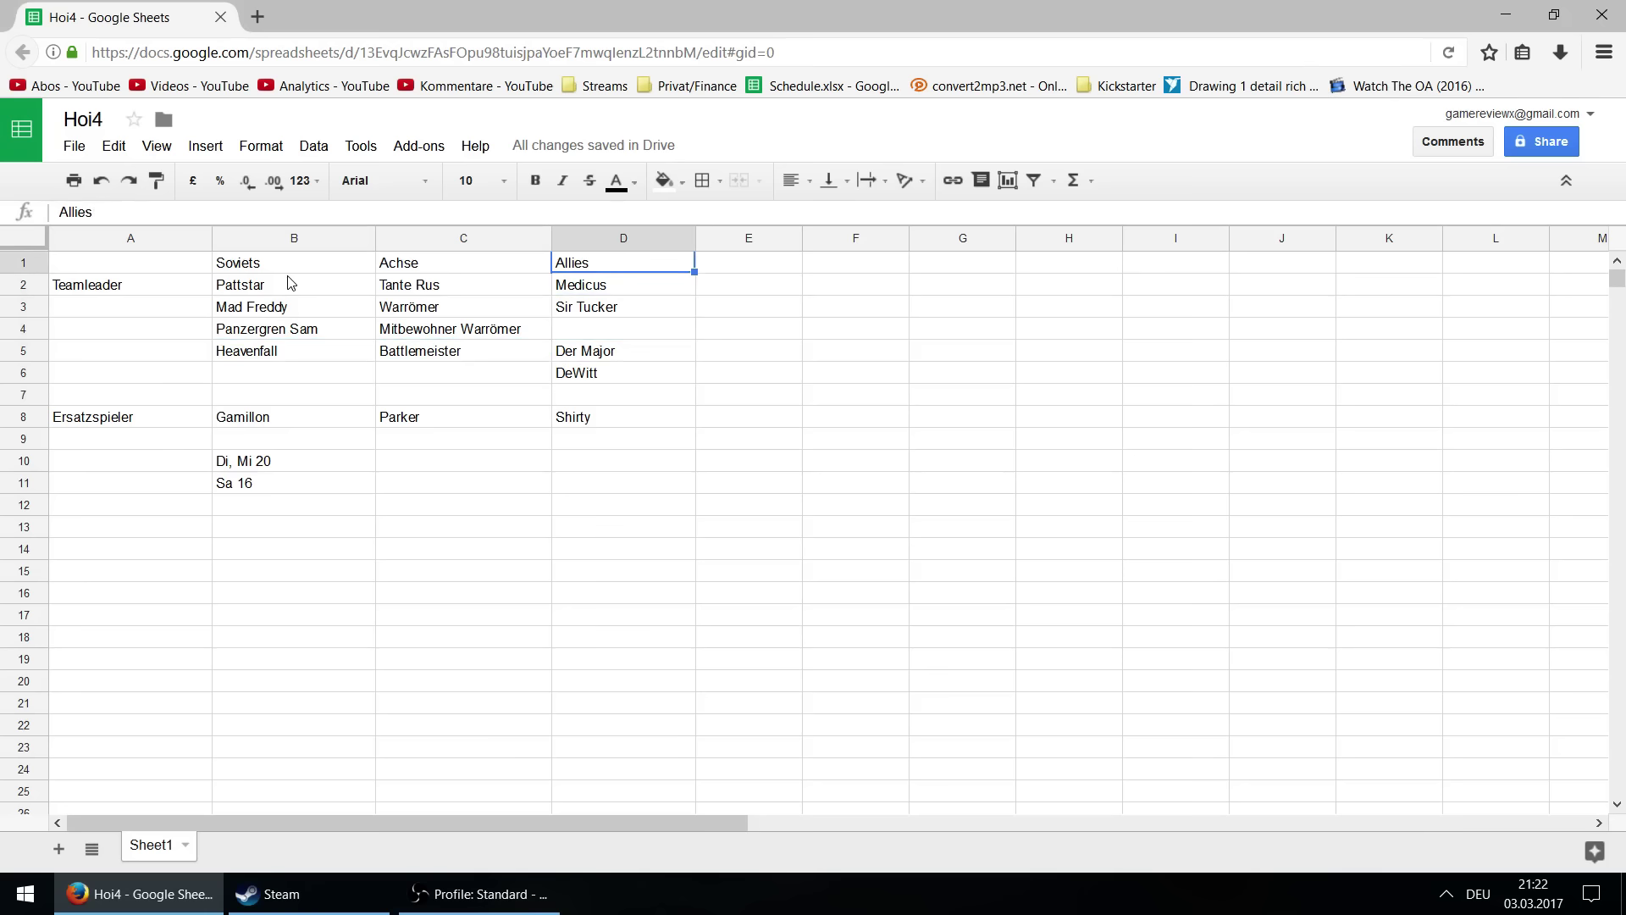
- Recheck the Allies entries below the heading, including cell D4, and return to the heading in row 1
key(Down)
key(Down)
key(Down)
key(Down)
key(Down)
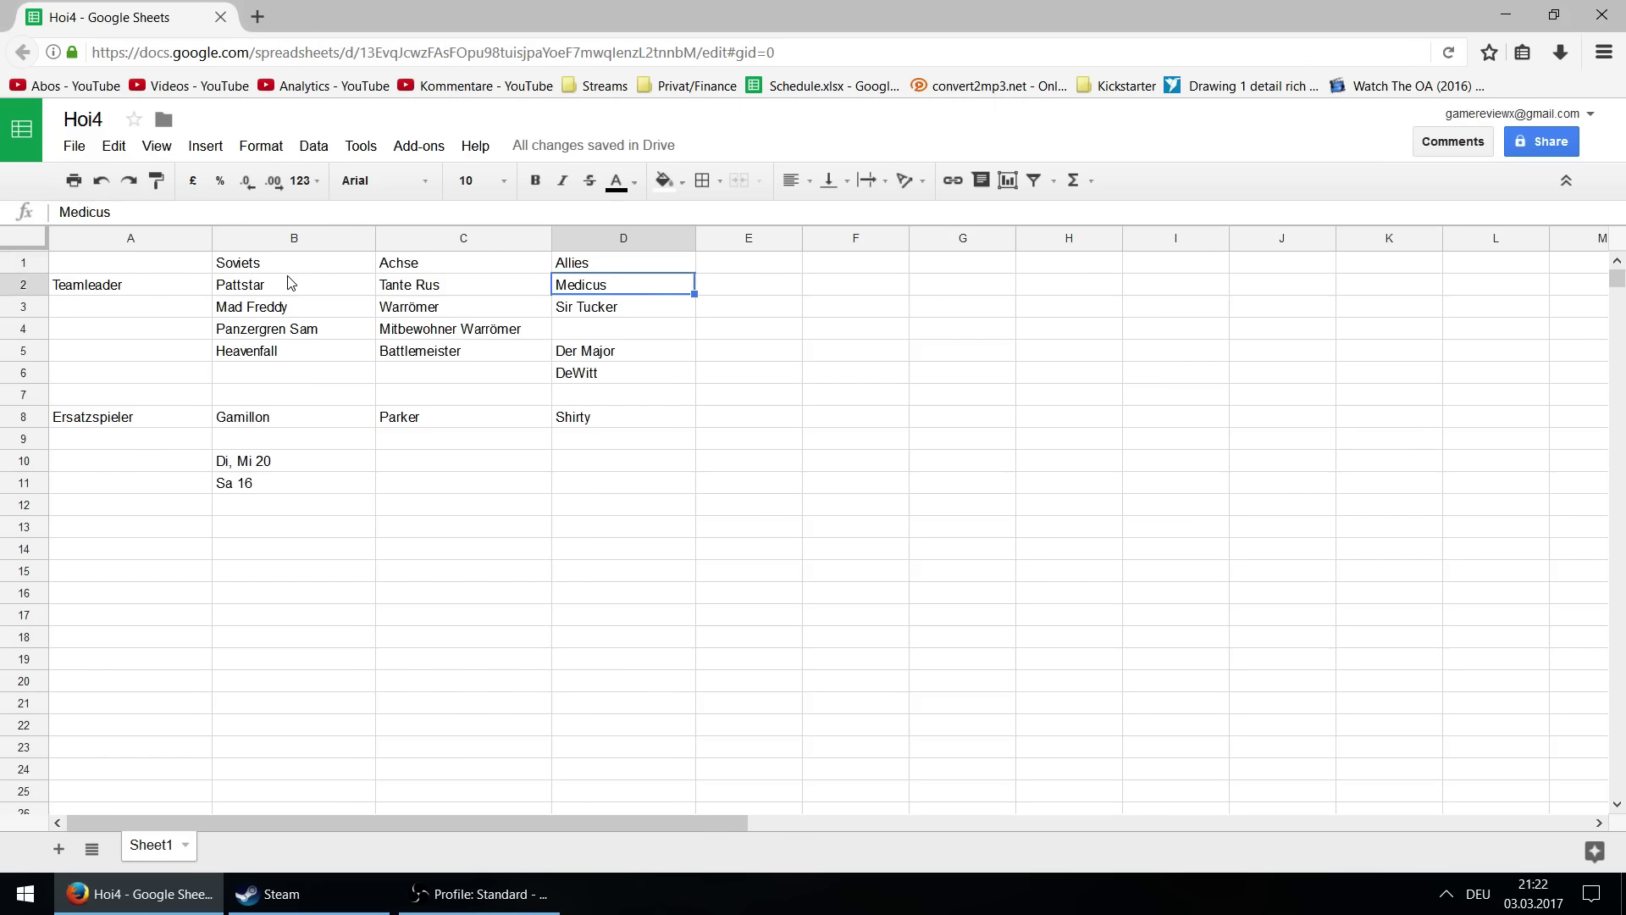
key(Up)
key(Up)
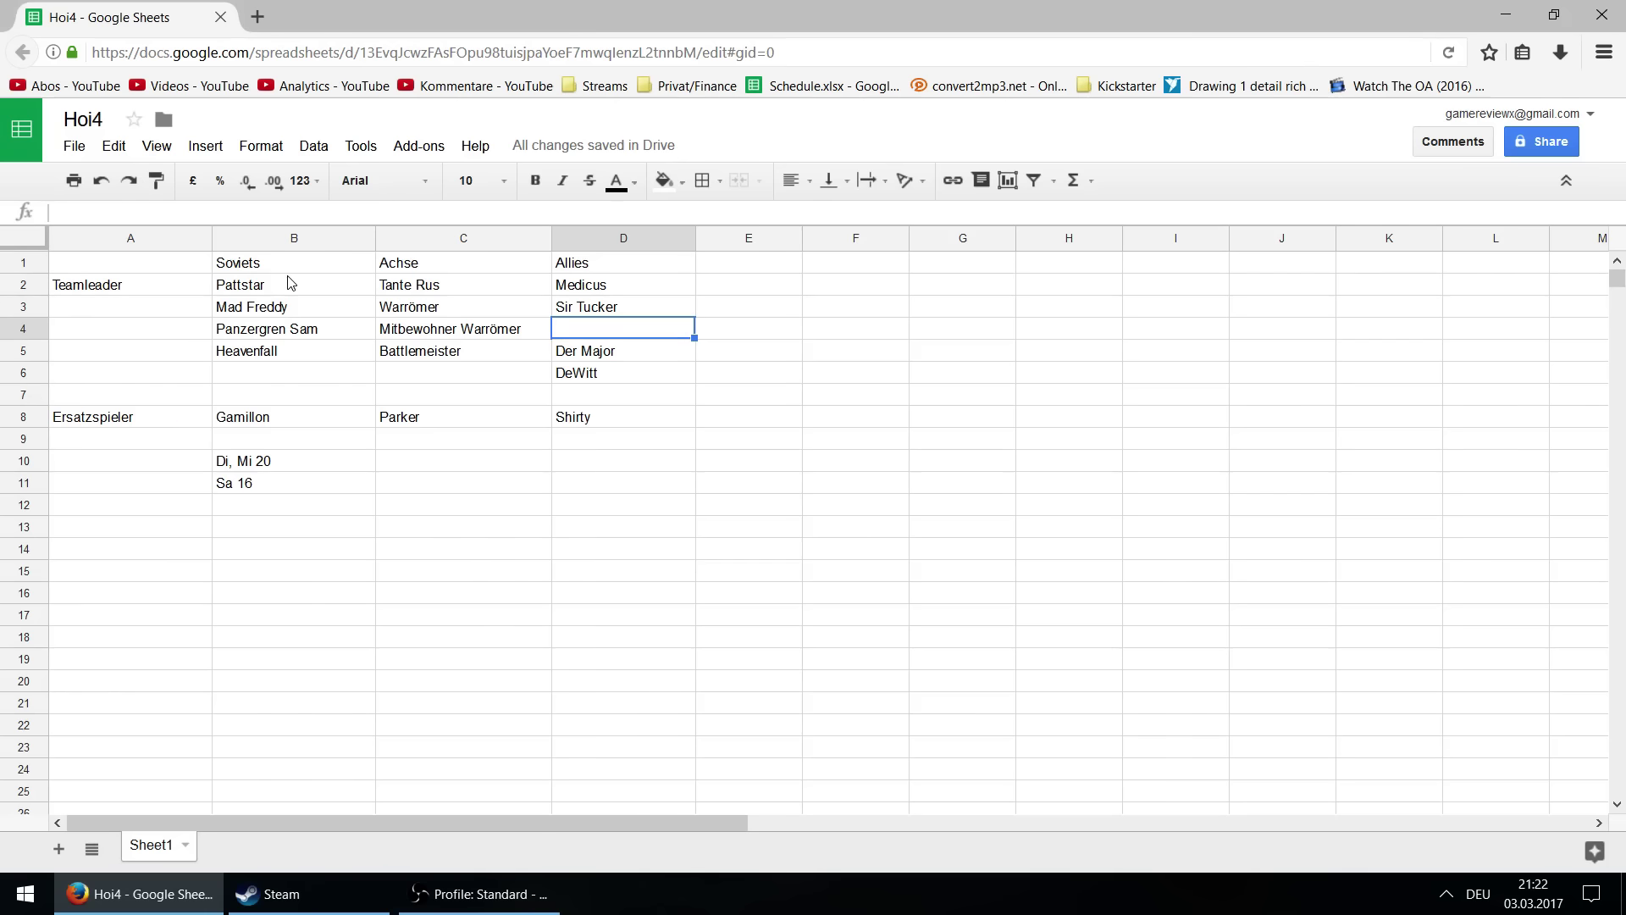
key(Up)
key(Up)
key(Up)
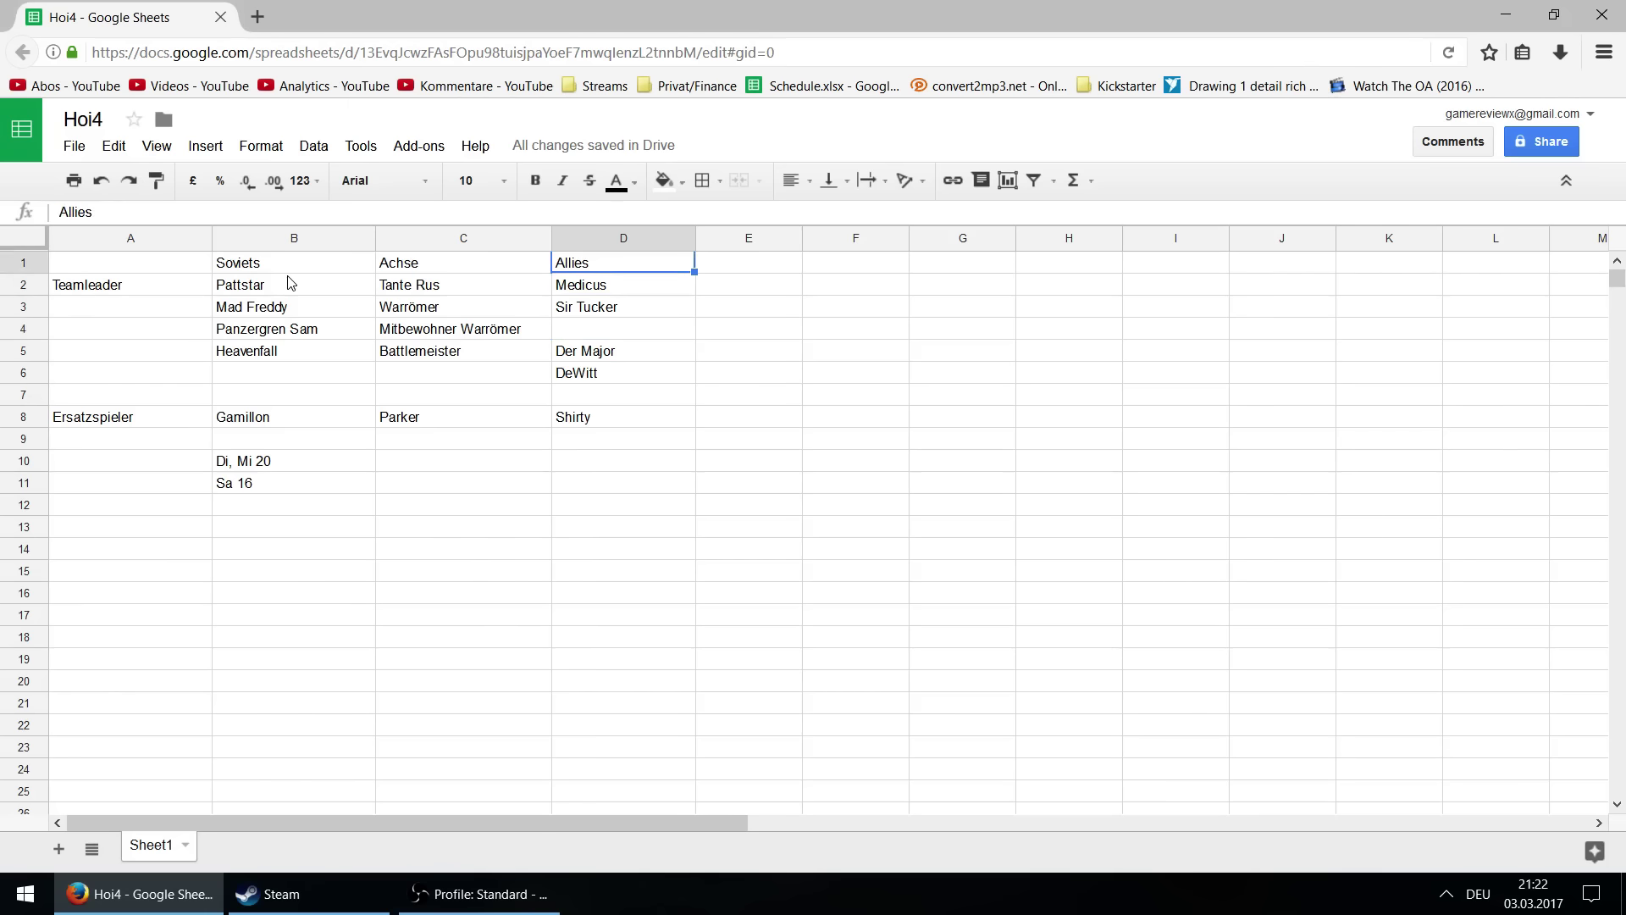
- Go through the Achse column from its heading down to cell C6
key(Left)
key(Down)
key(Down)
key(Down)
key(Down)
key(Down)
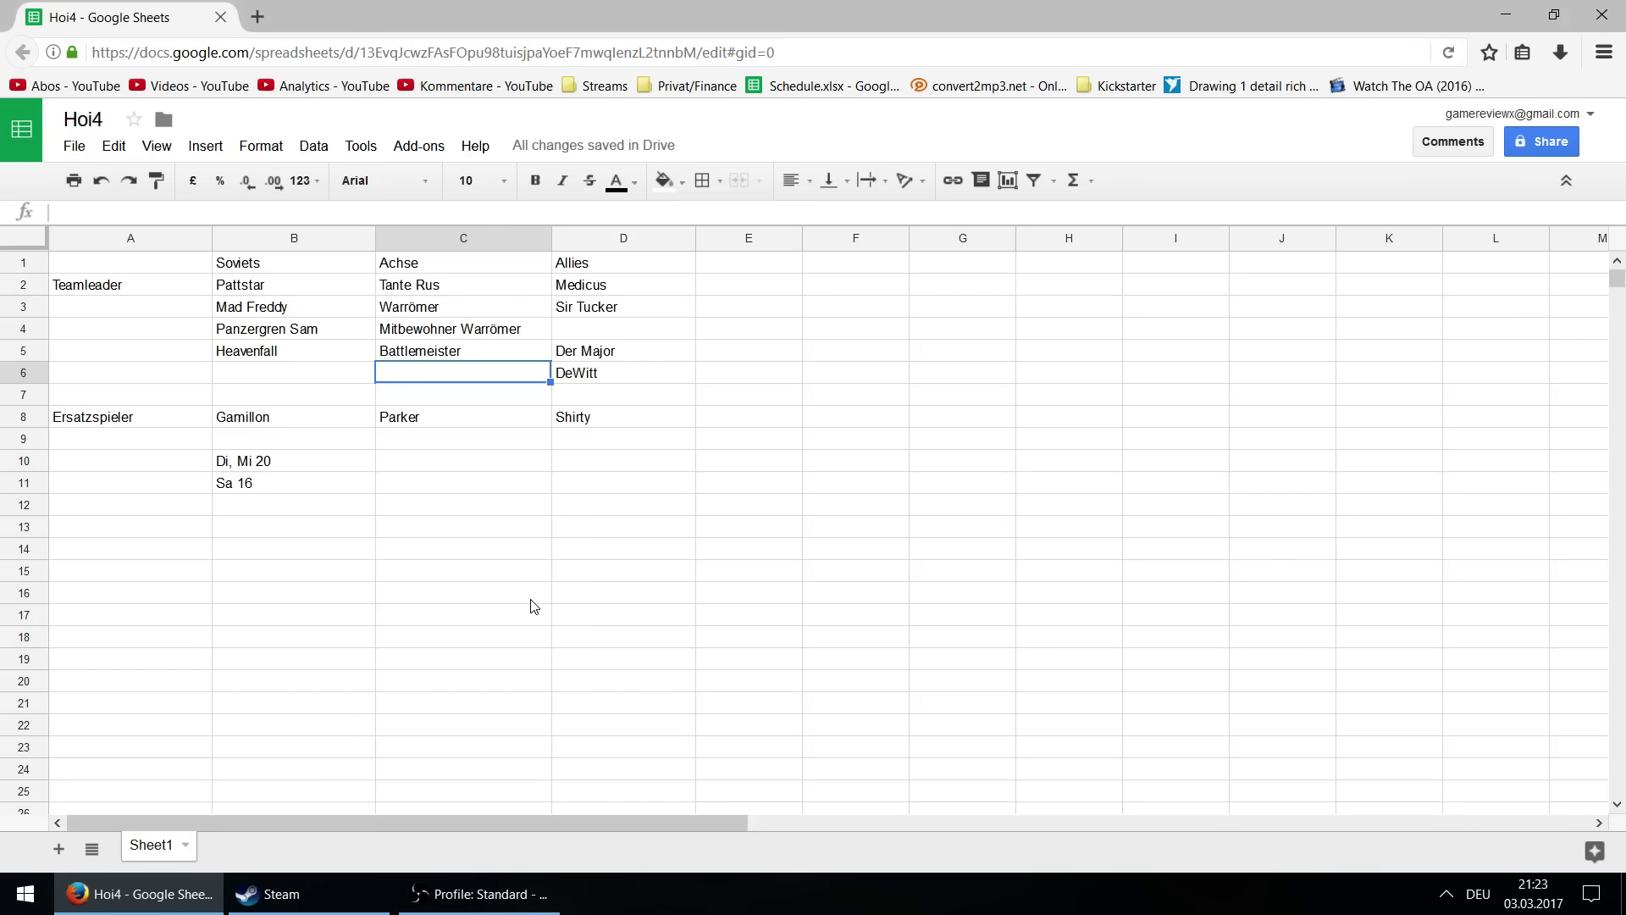
- Compare the three line-ups across row 5 and the team leaders across row 2, ending beside the Allies slot in row 4
key(Right)
key(Up)
key(Left)
key(Left)
key(Left)
key(Up)
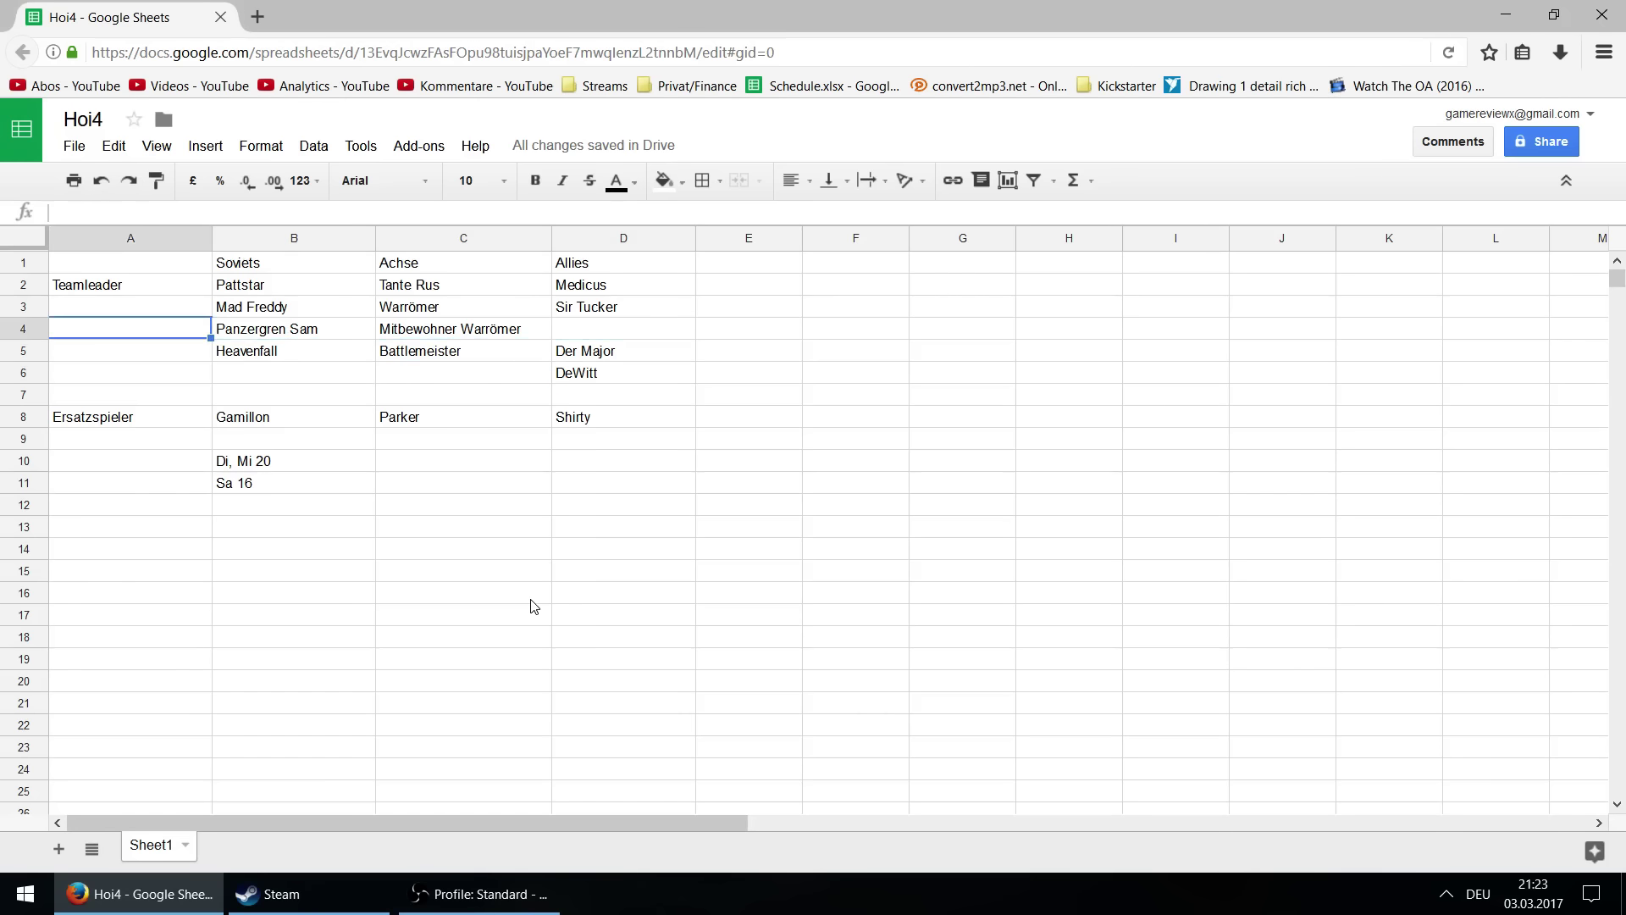
key(Up)
key(Up)
key(Right)
key(Right)
key(Right)
key(Down)
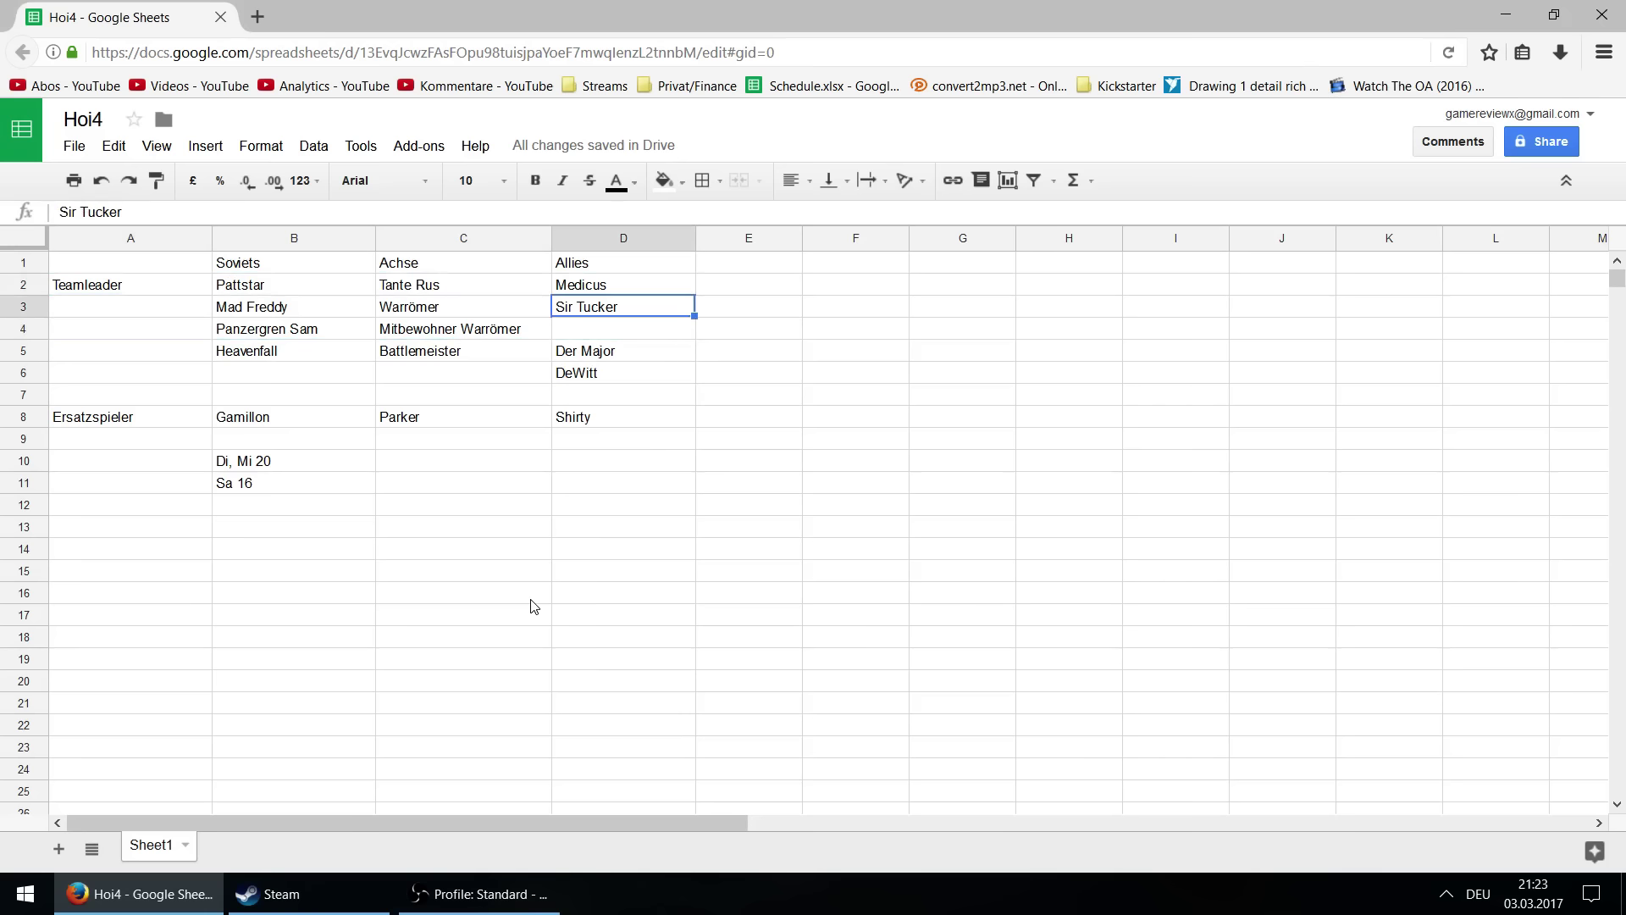
key(Down)
key(Right)
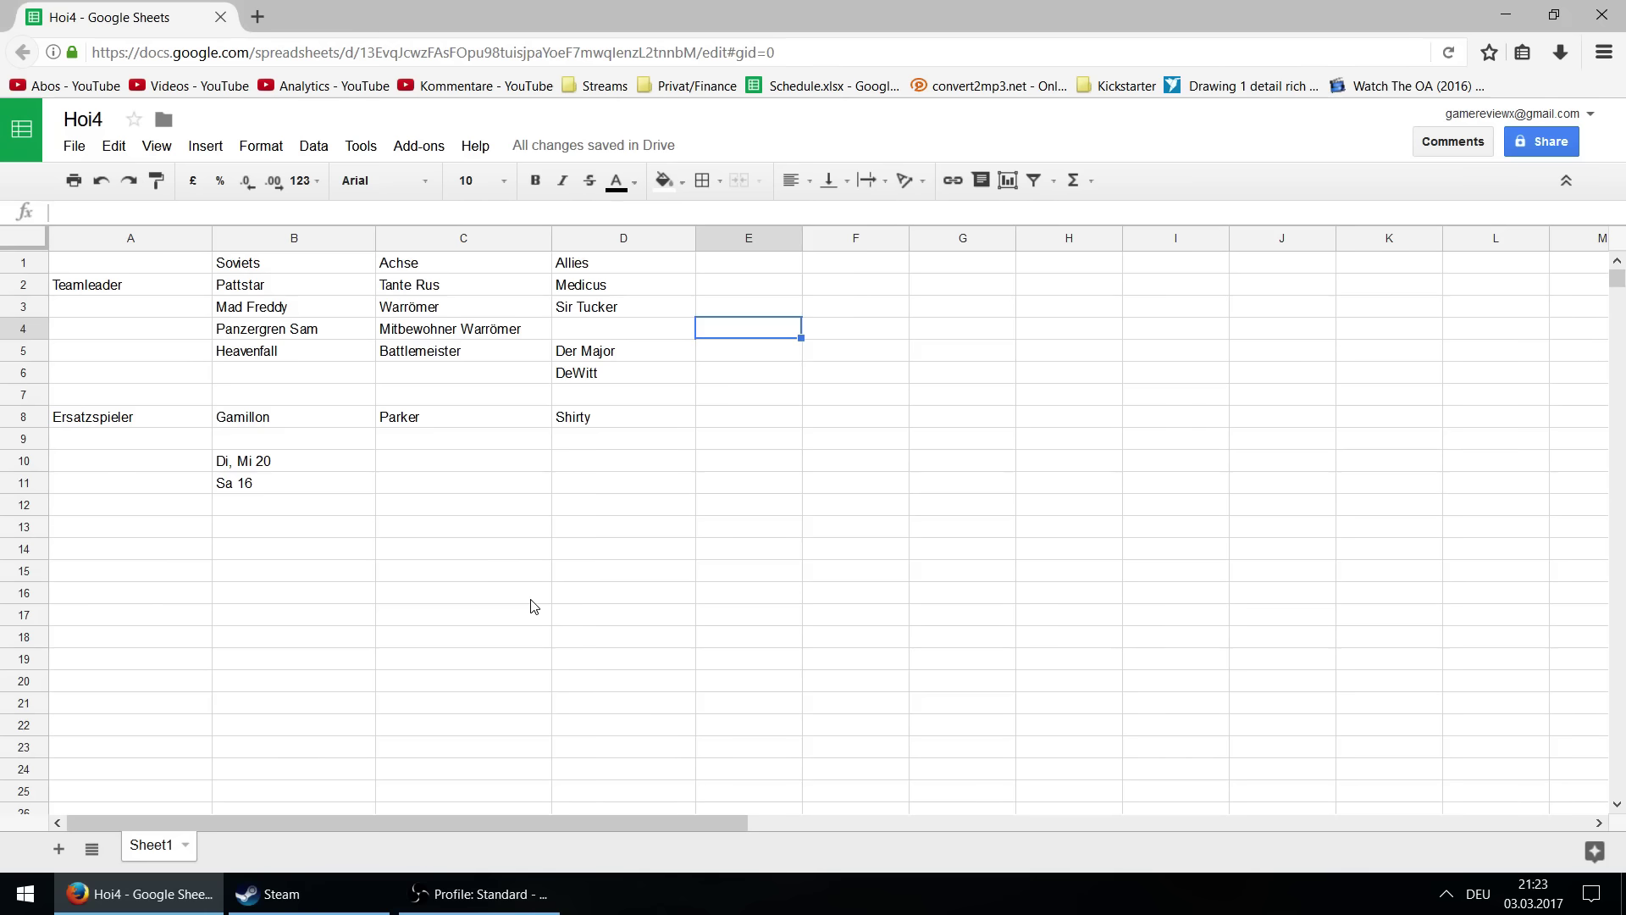
- Compare the Soviets, Achse and Allies team leaders in row 2
key(Left)
key(Left)
key(Up)
key(Up)
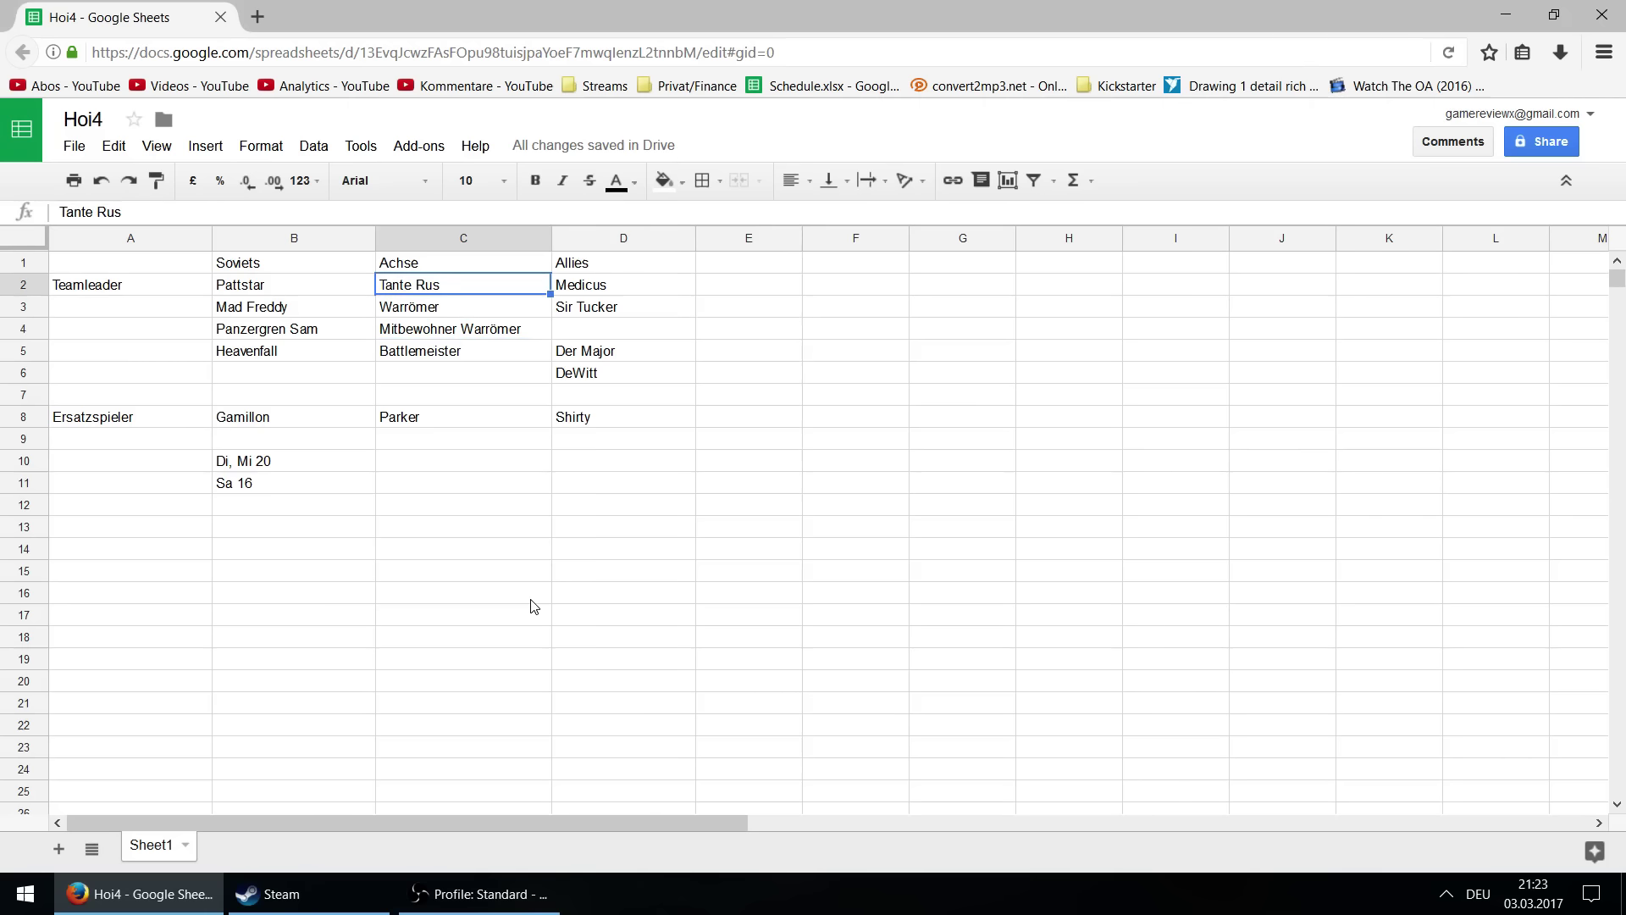
key(Left)
key(Right)
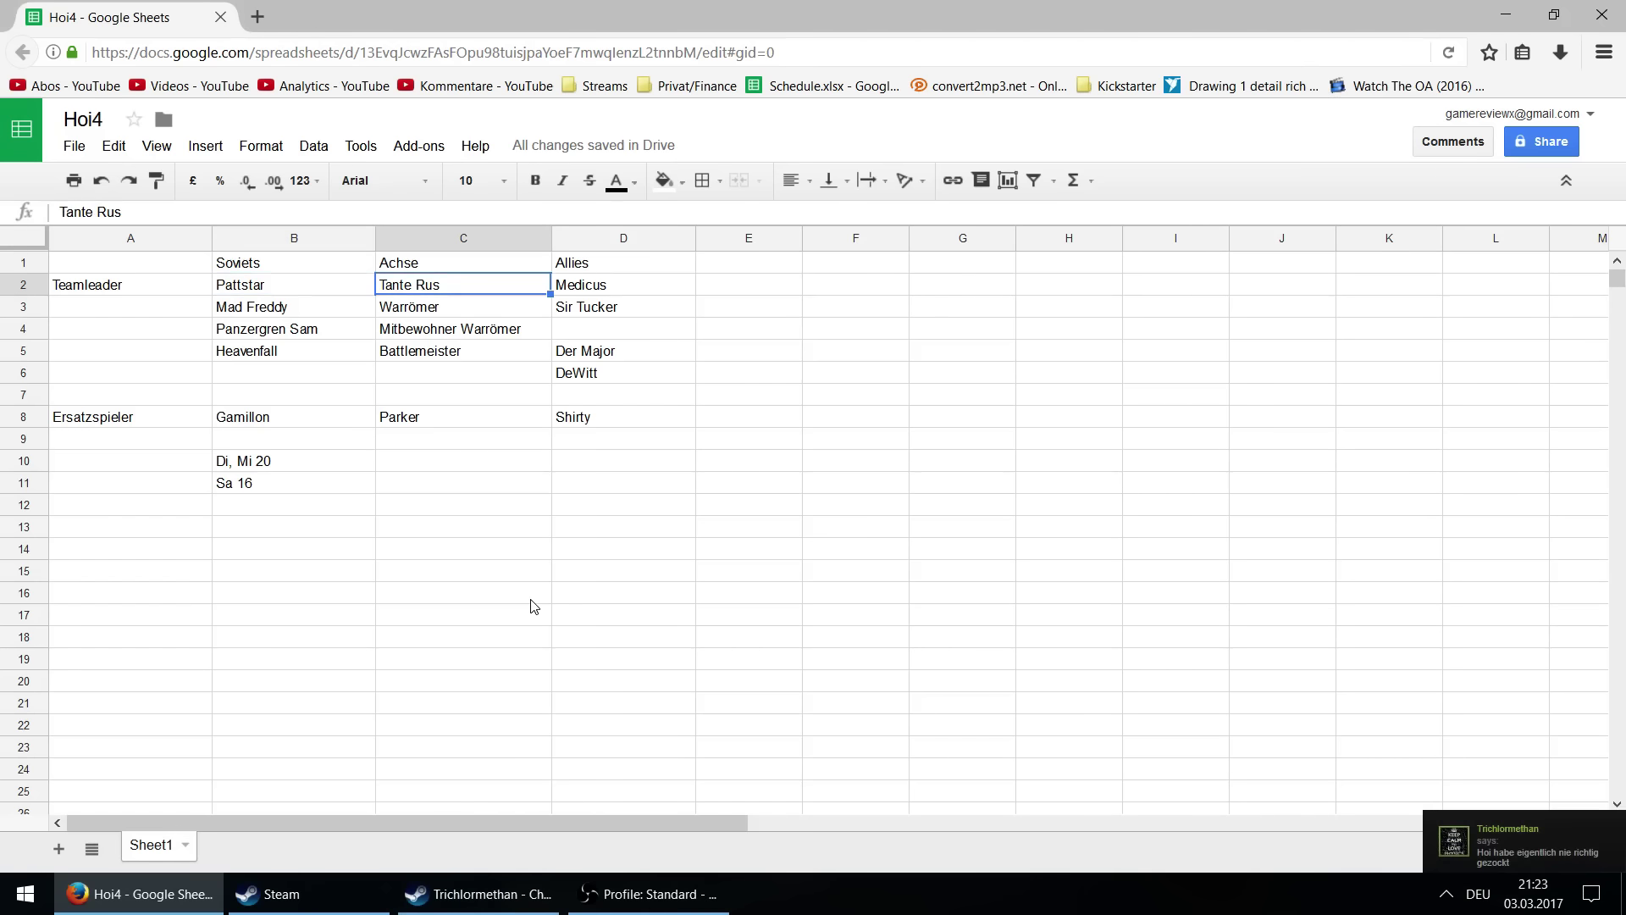
key(Right)
key(Right)
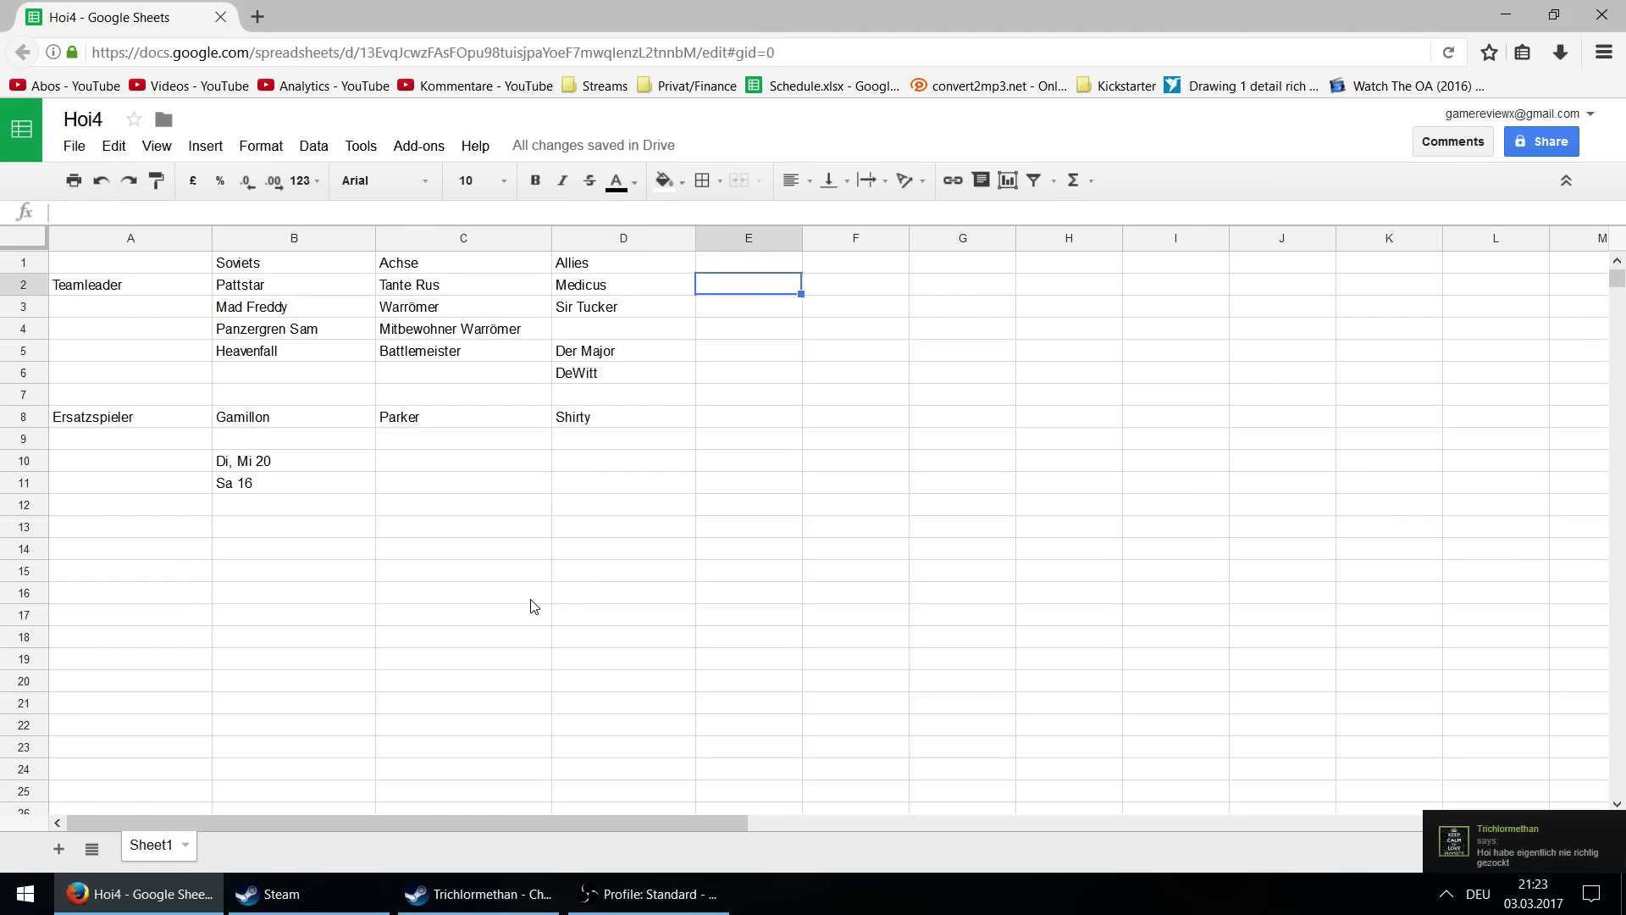
key(Left)
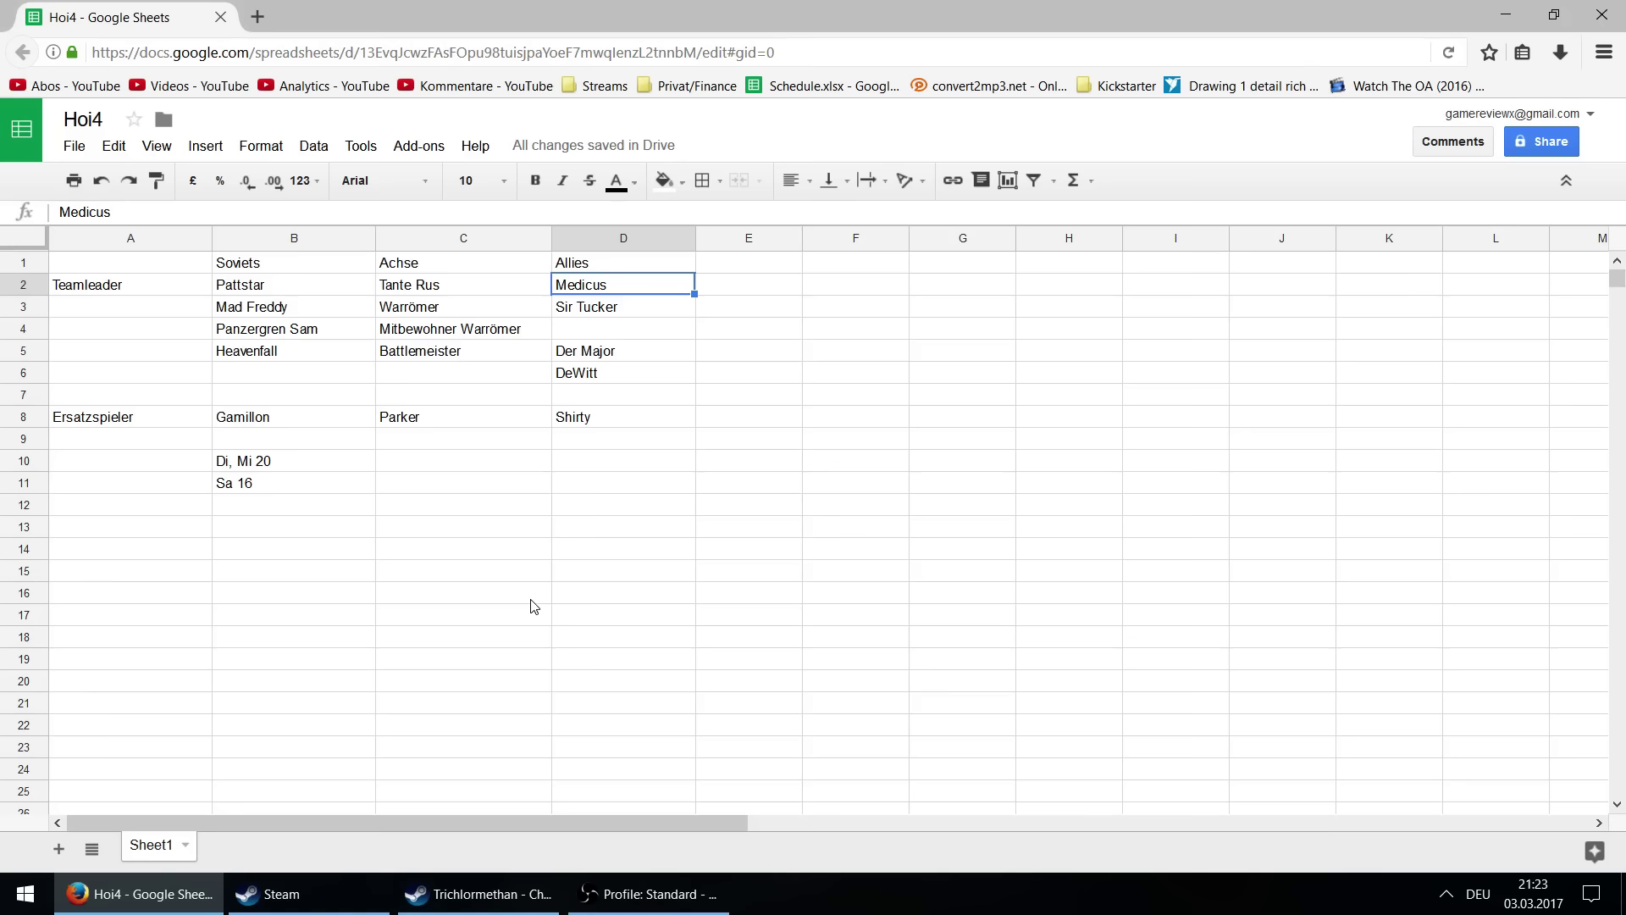
- Check the Soviets players in rows 3 and 4 and the Achse players in rows 4 and 5 against Allies cell D4
key(Left)
key(Left)
key(Down)
key(Down)
key(Right)
key(Down)
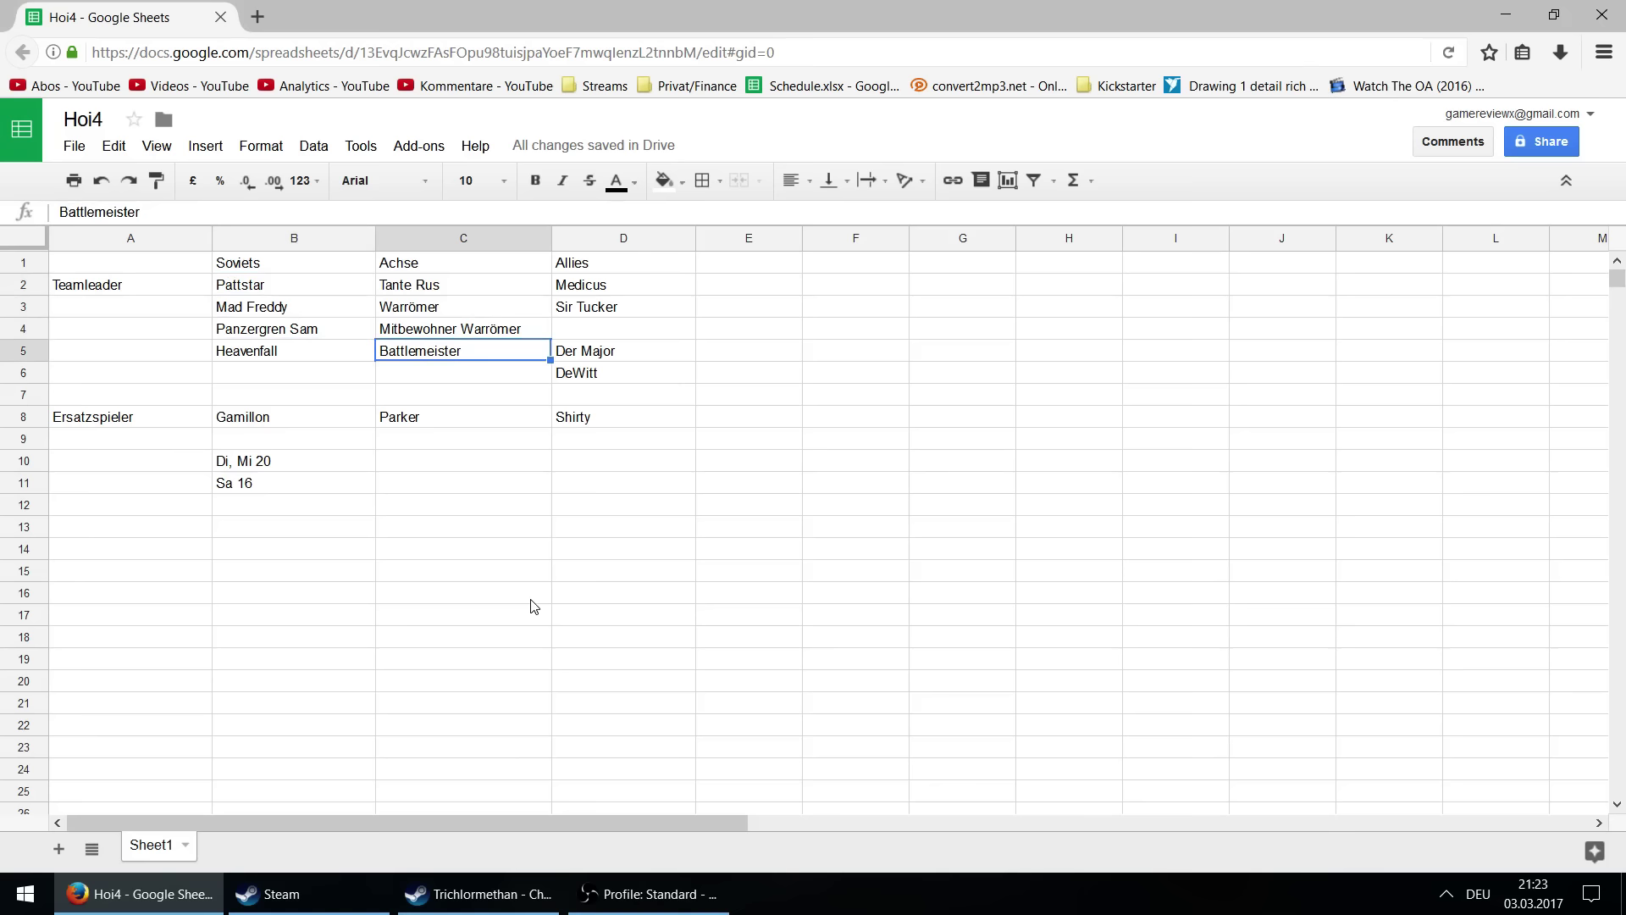
key(Right)
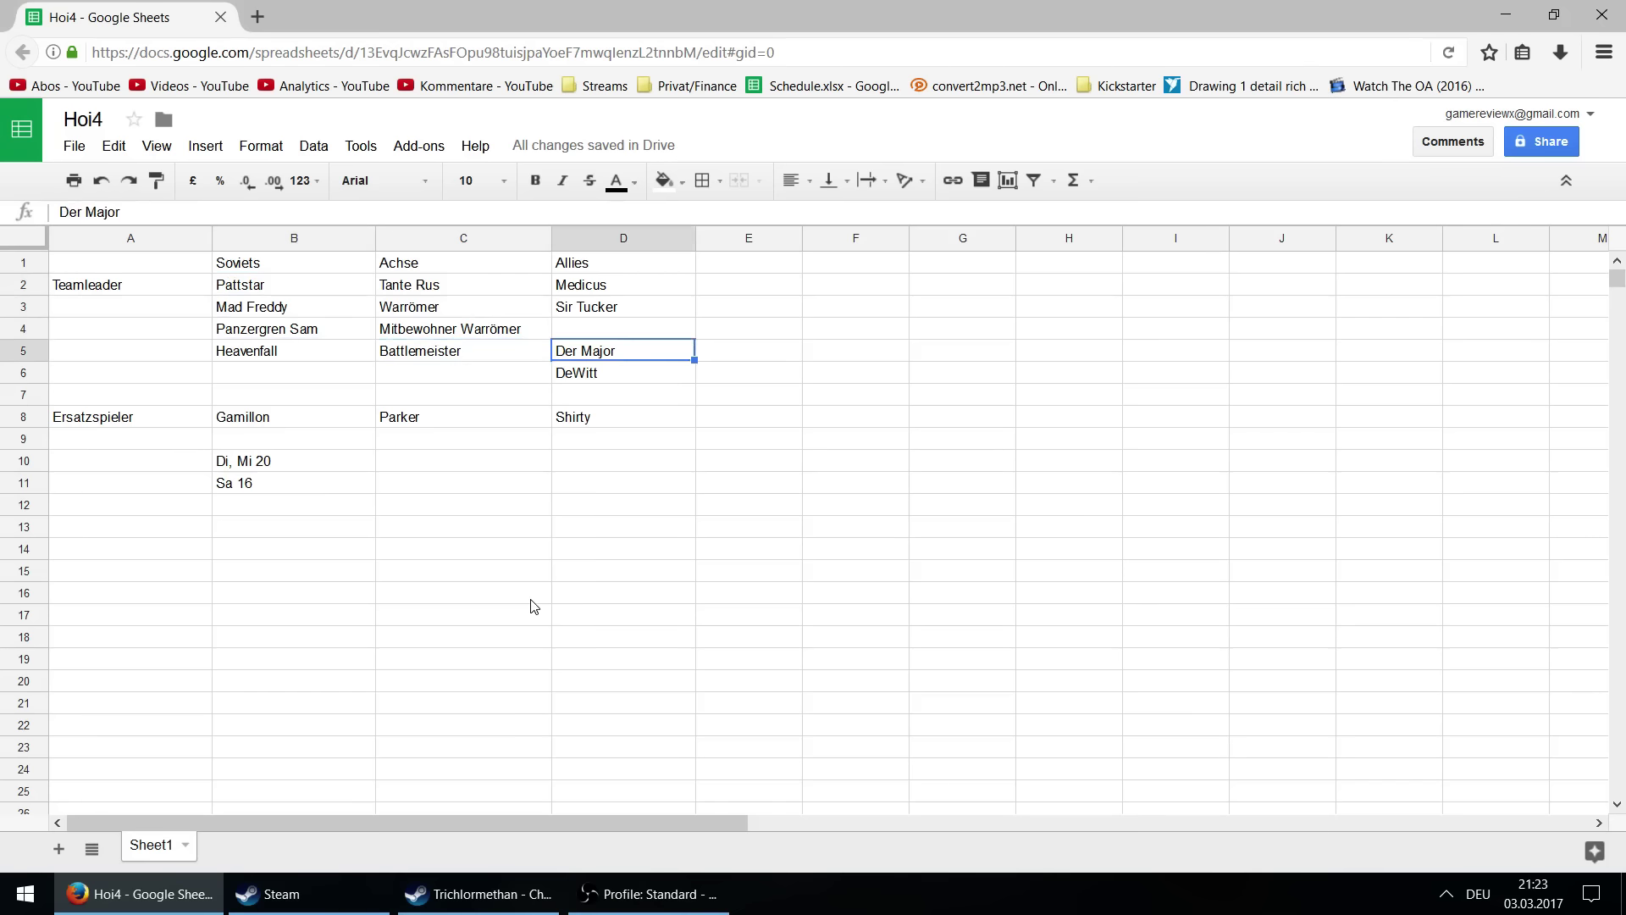
key(Up)
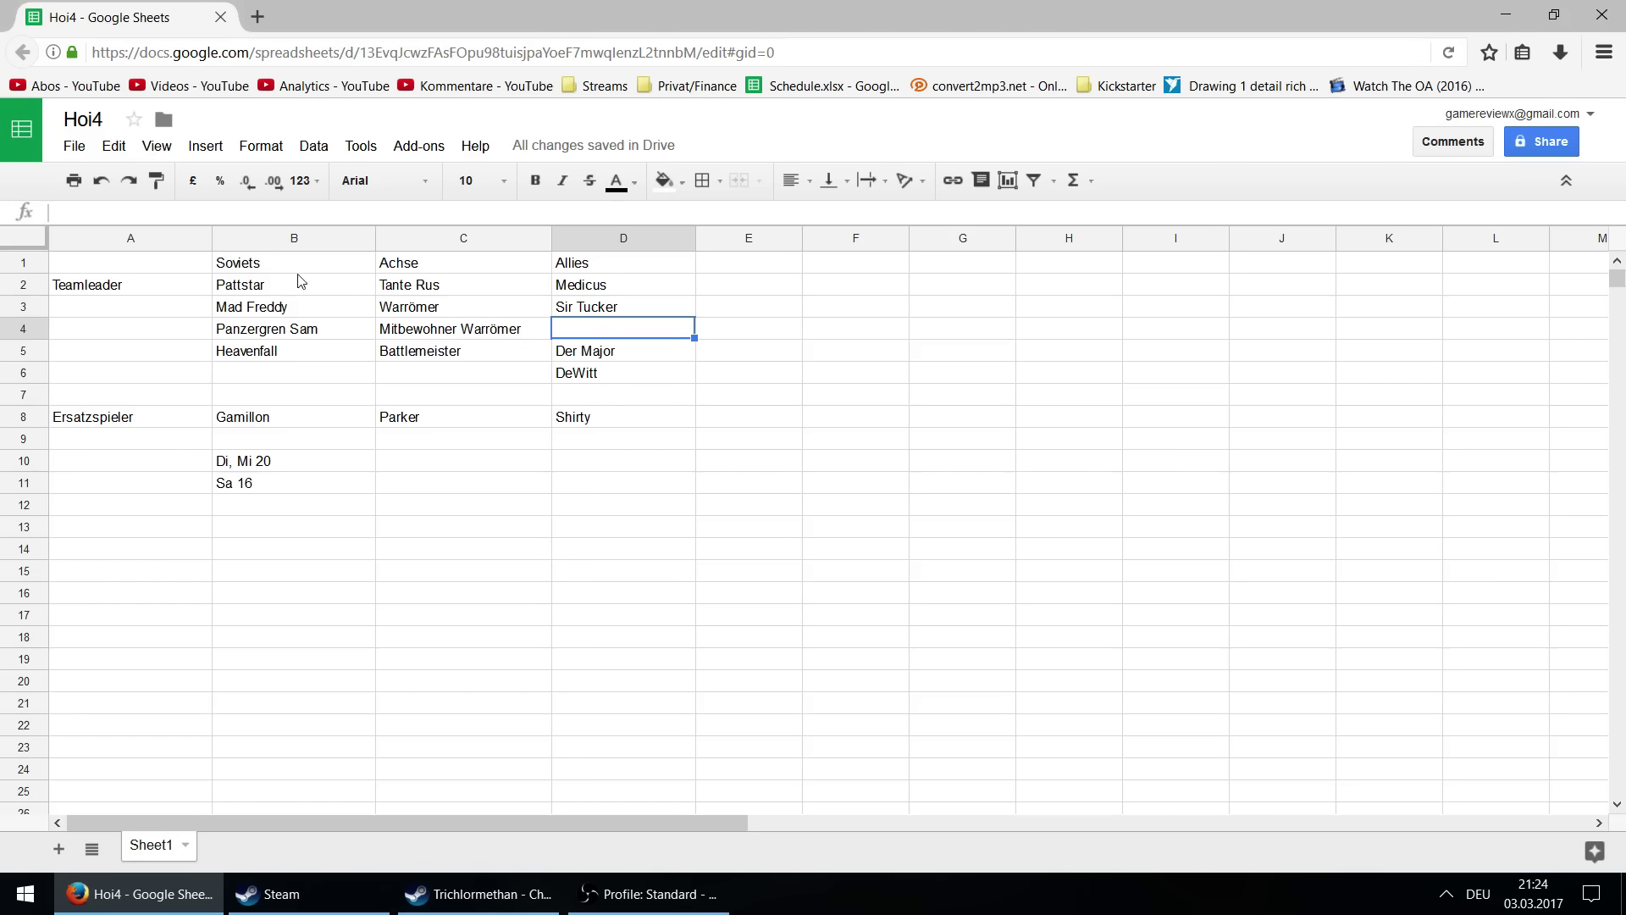
- Examine the cells above the Achse and Allies substitutes and the Allies entries in rows 2 to 4
click(448, 396)
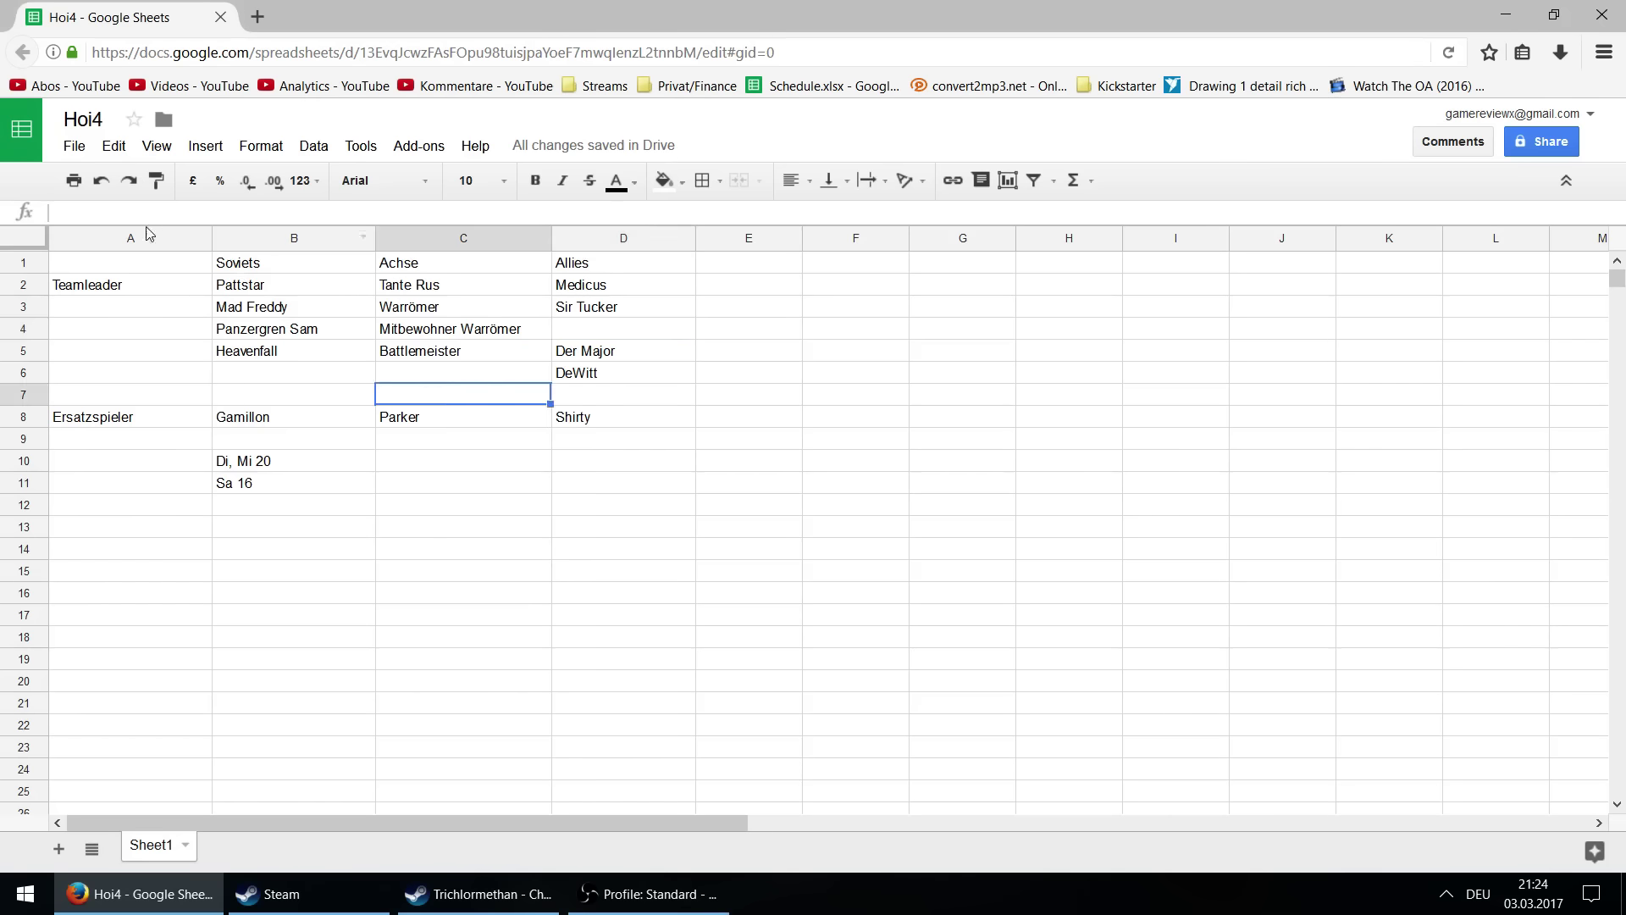
click(670, 401)
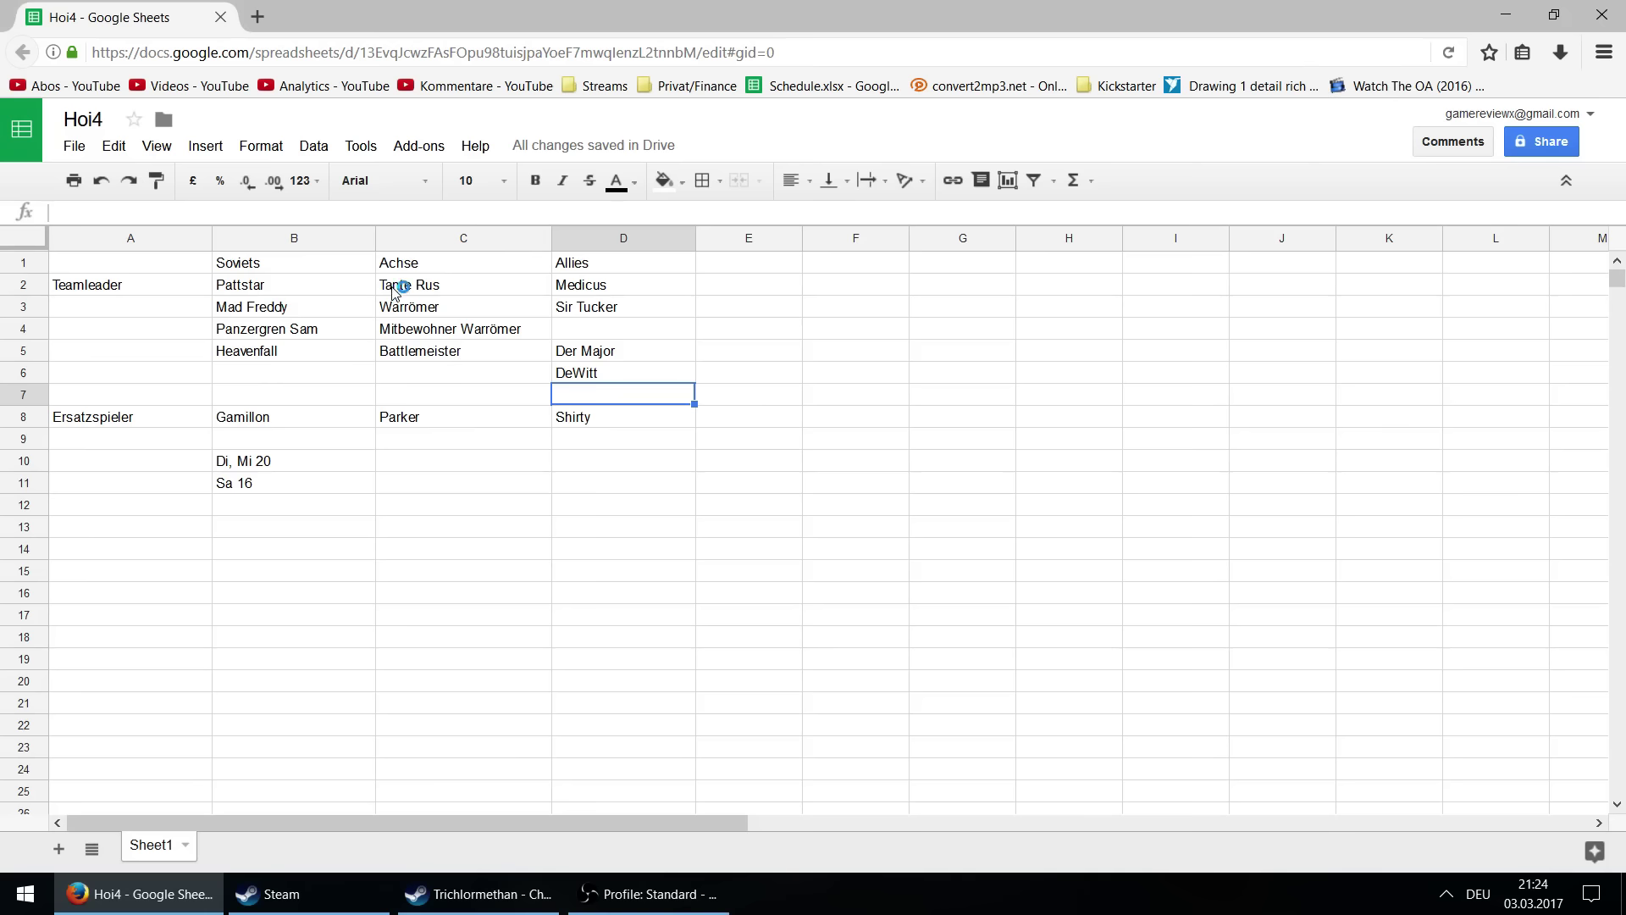
click(648, 315)
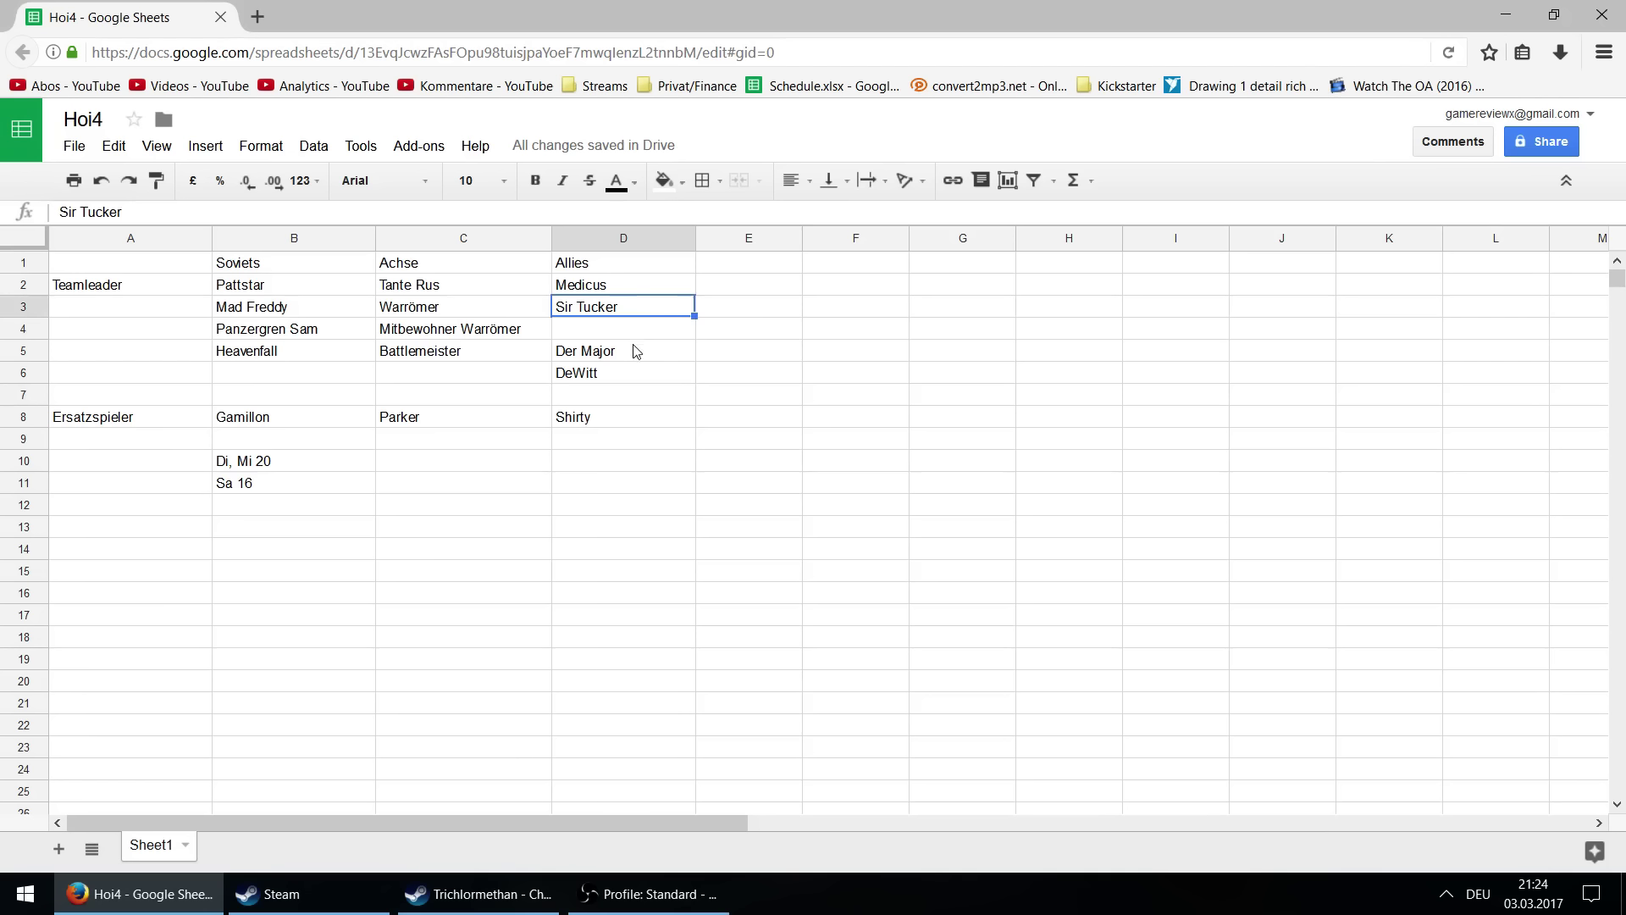
click(631, 419)
click(628, 399)
click(652, 293)
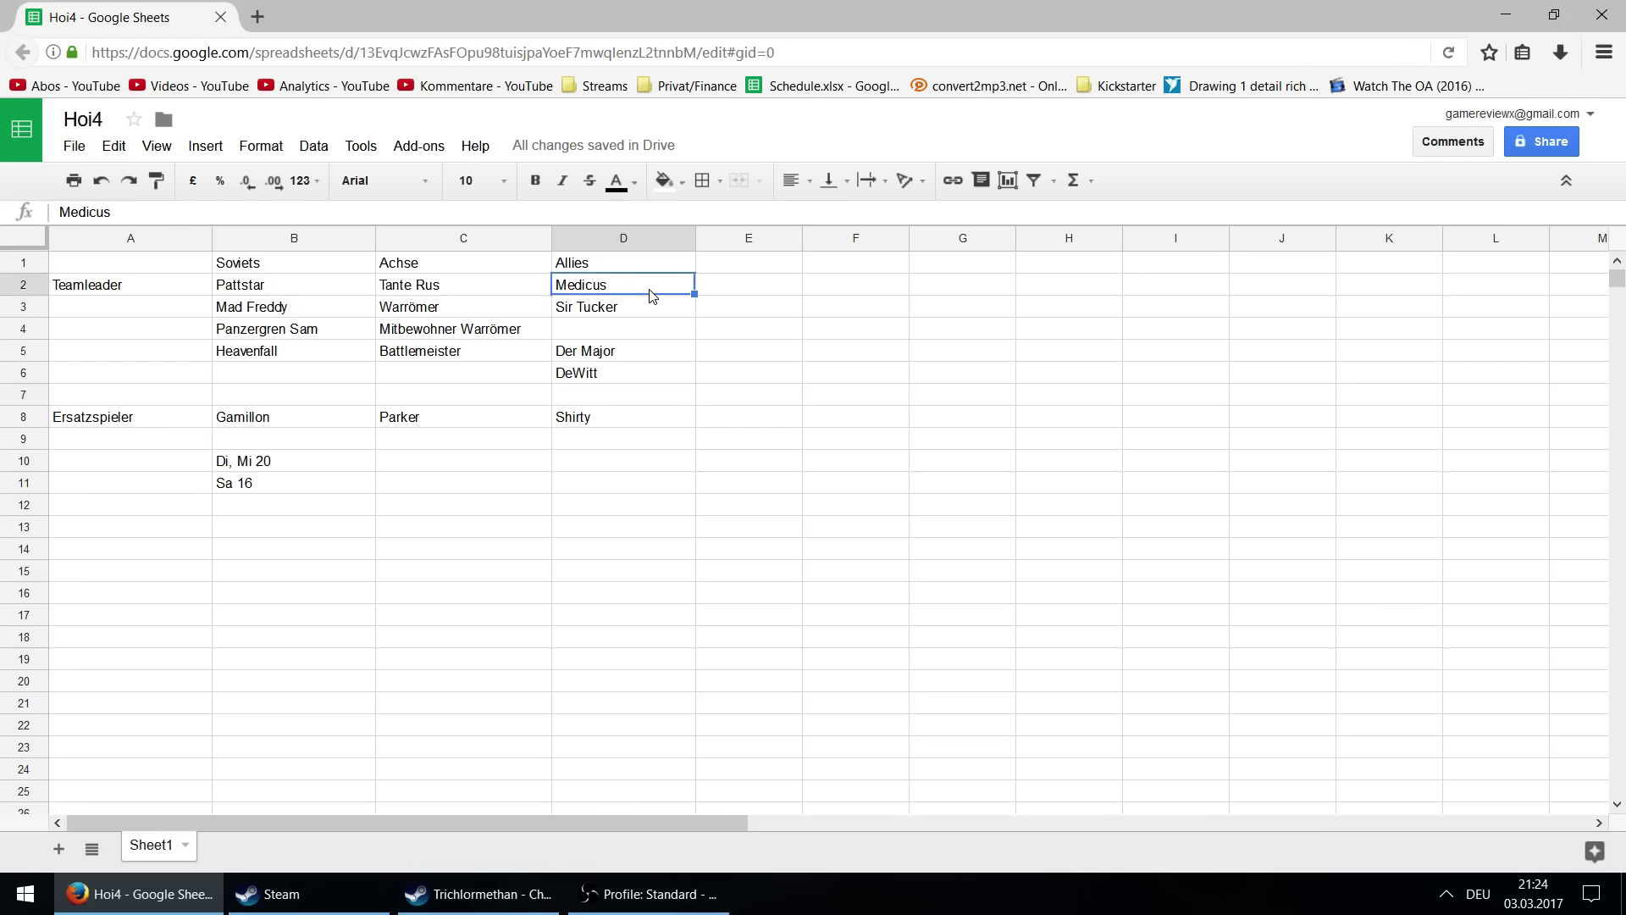
click(642, 332)
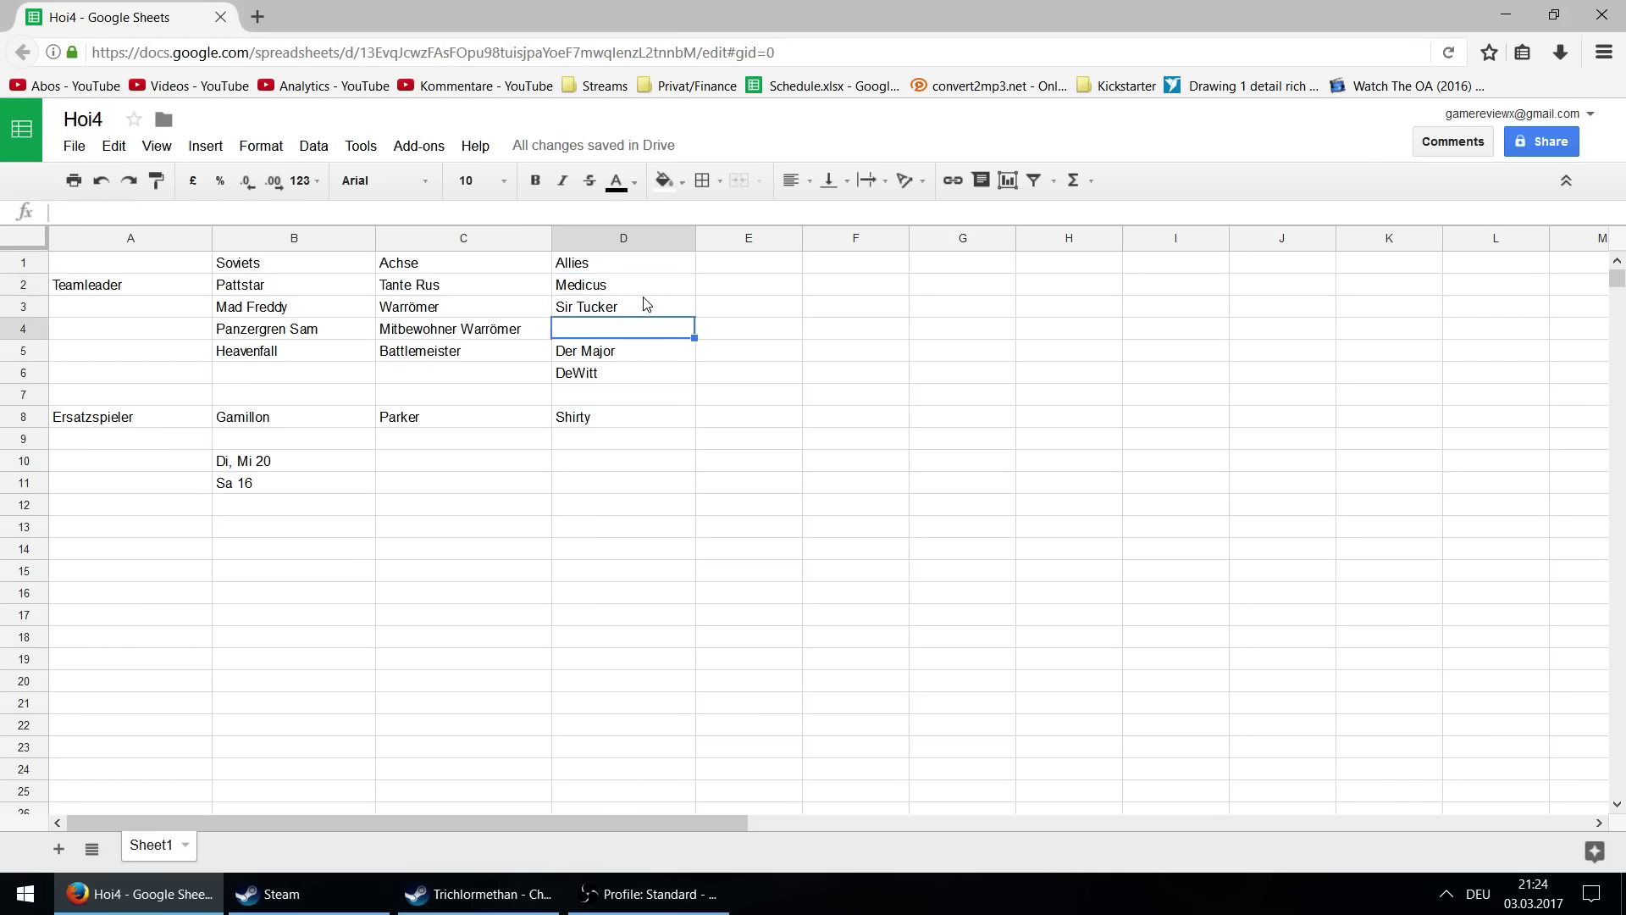
click(646, 293)
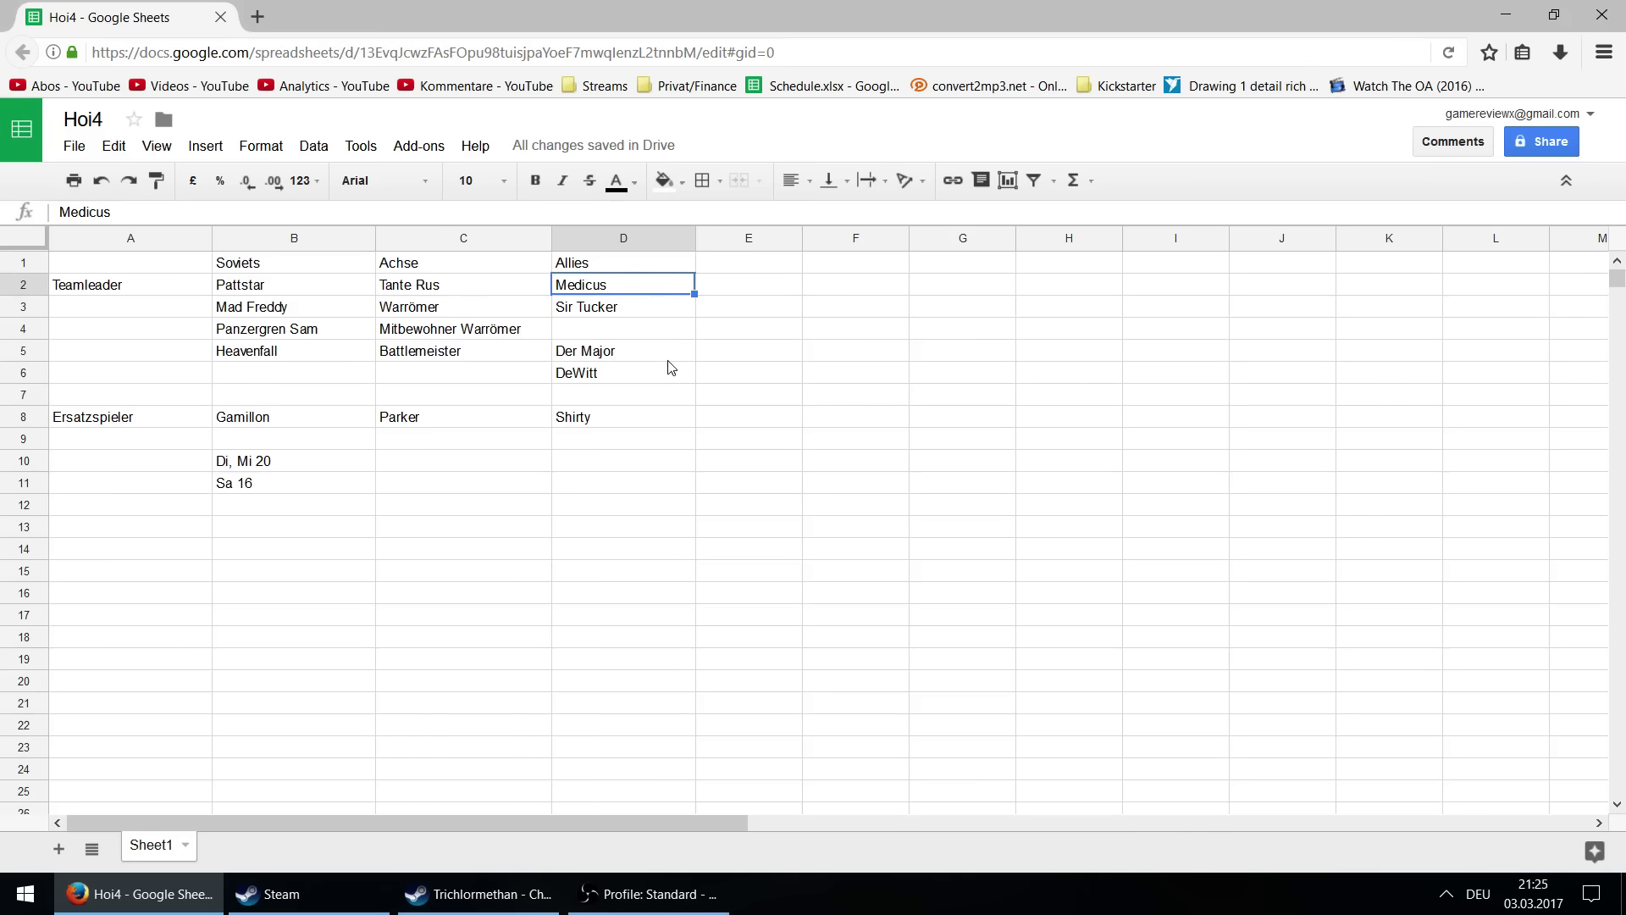
- Compare cell D4 with the Allies heading, team leader and row 3 player above it
click(687, 332)
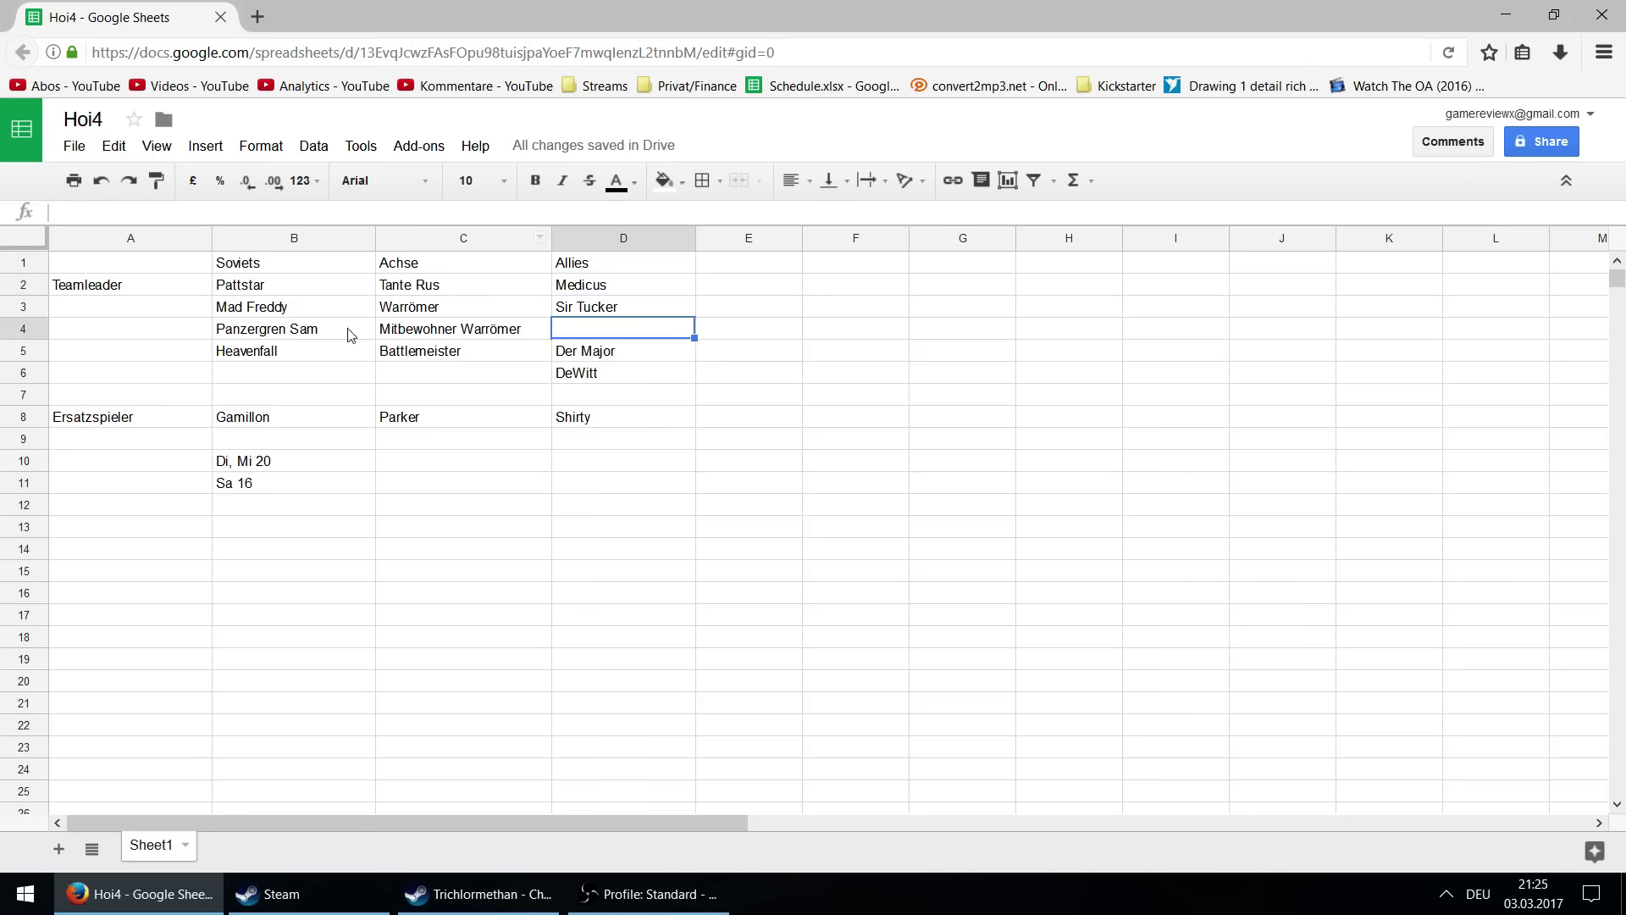
click(642, 310)
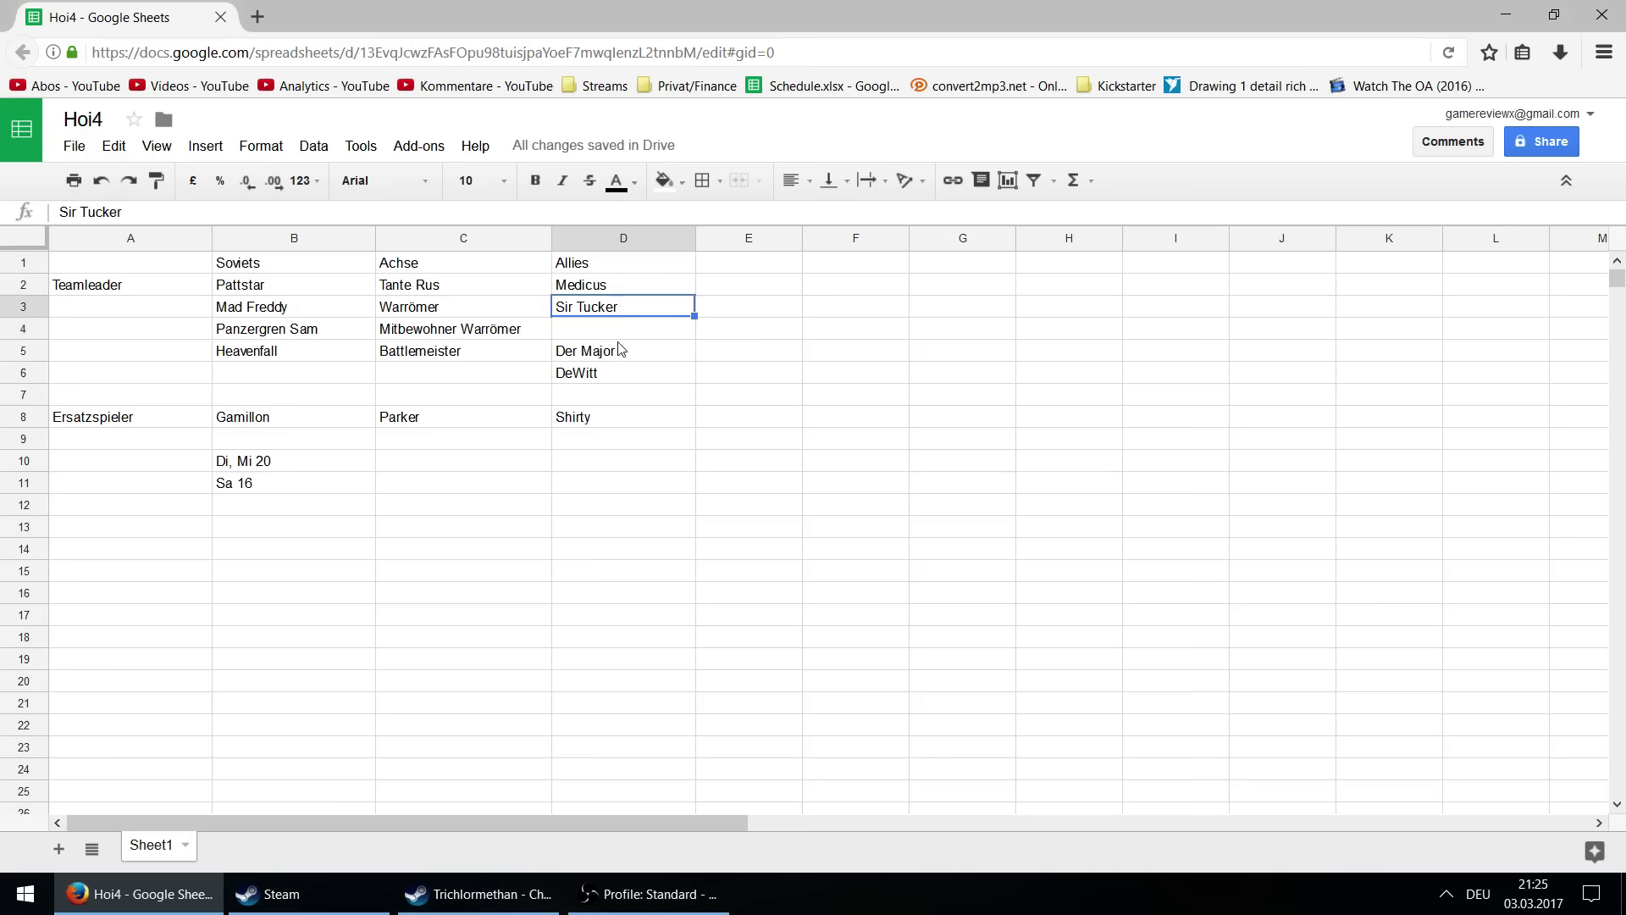
click(622, 332)
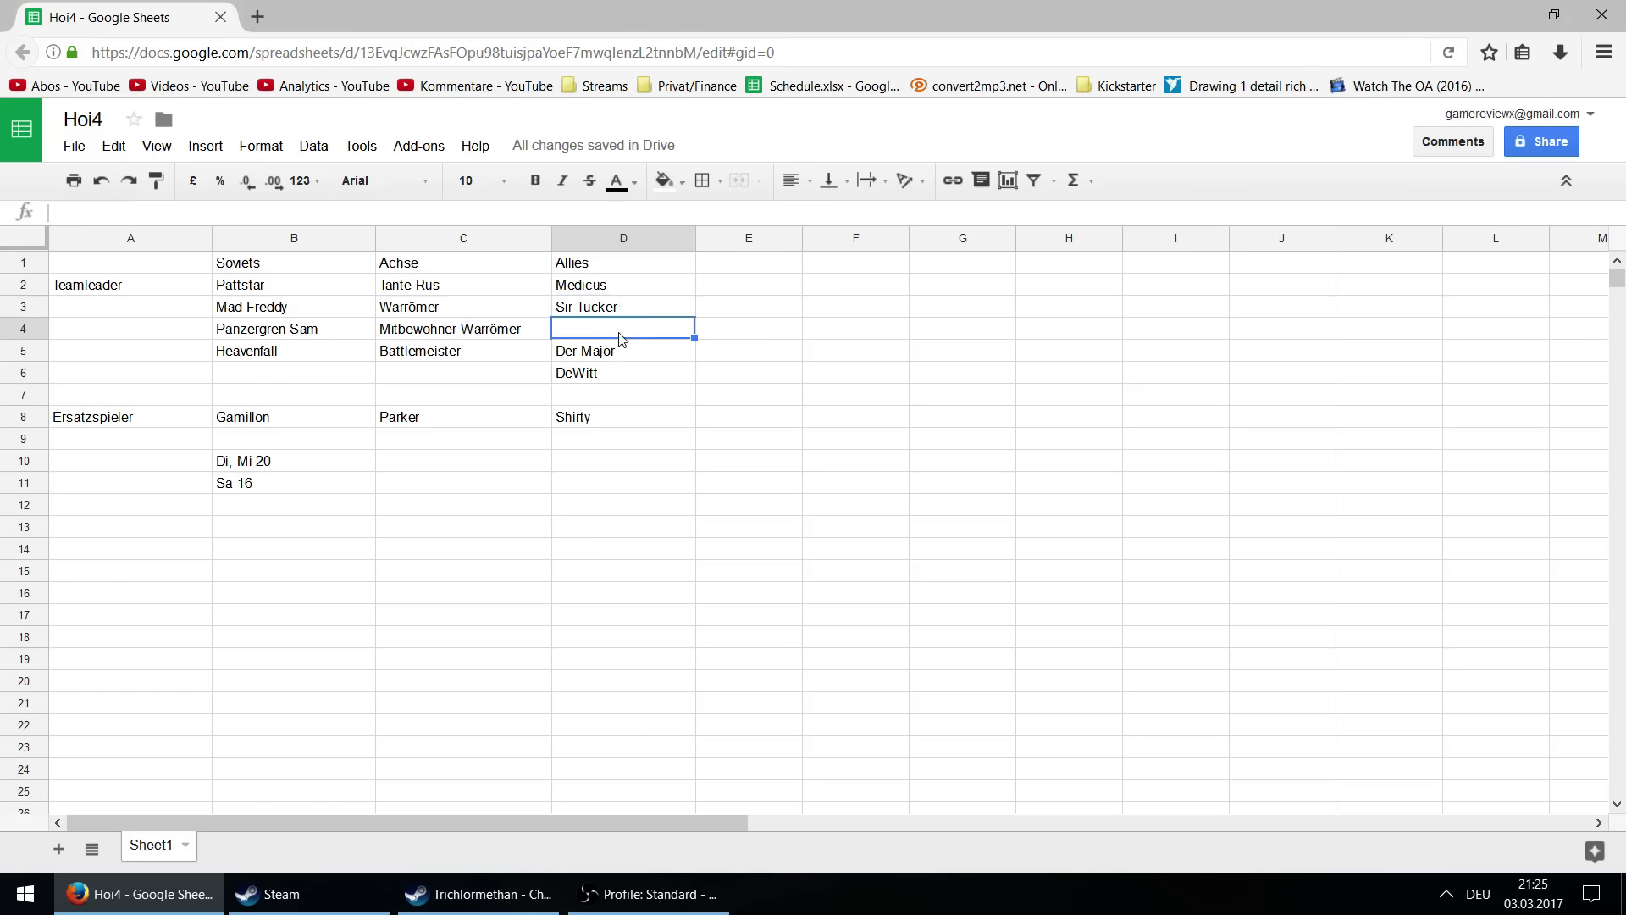
click(662, 268)
click(654, 282)
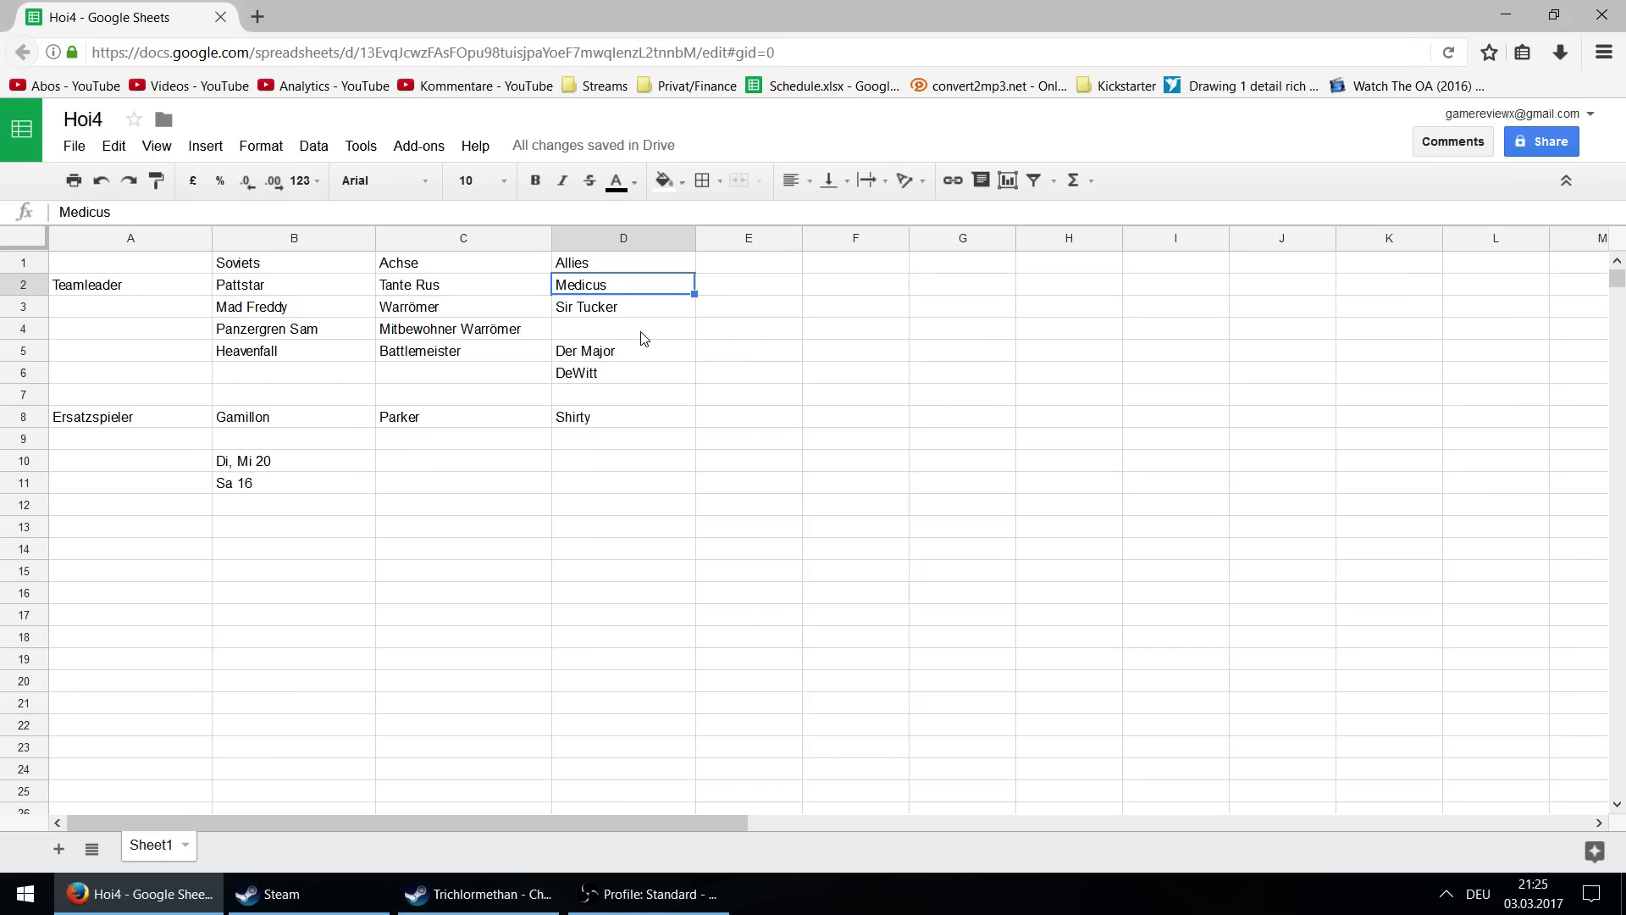
click(642, 337)
key(Up)
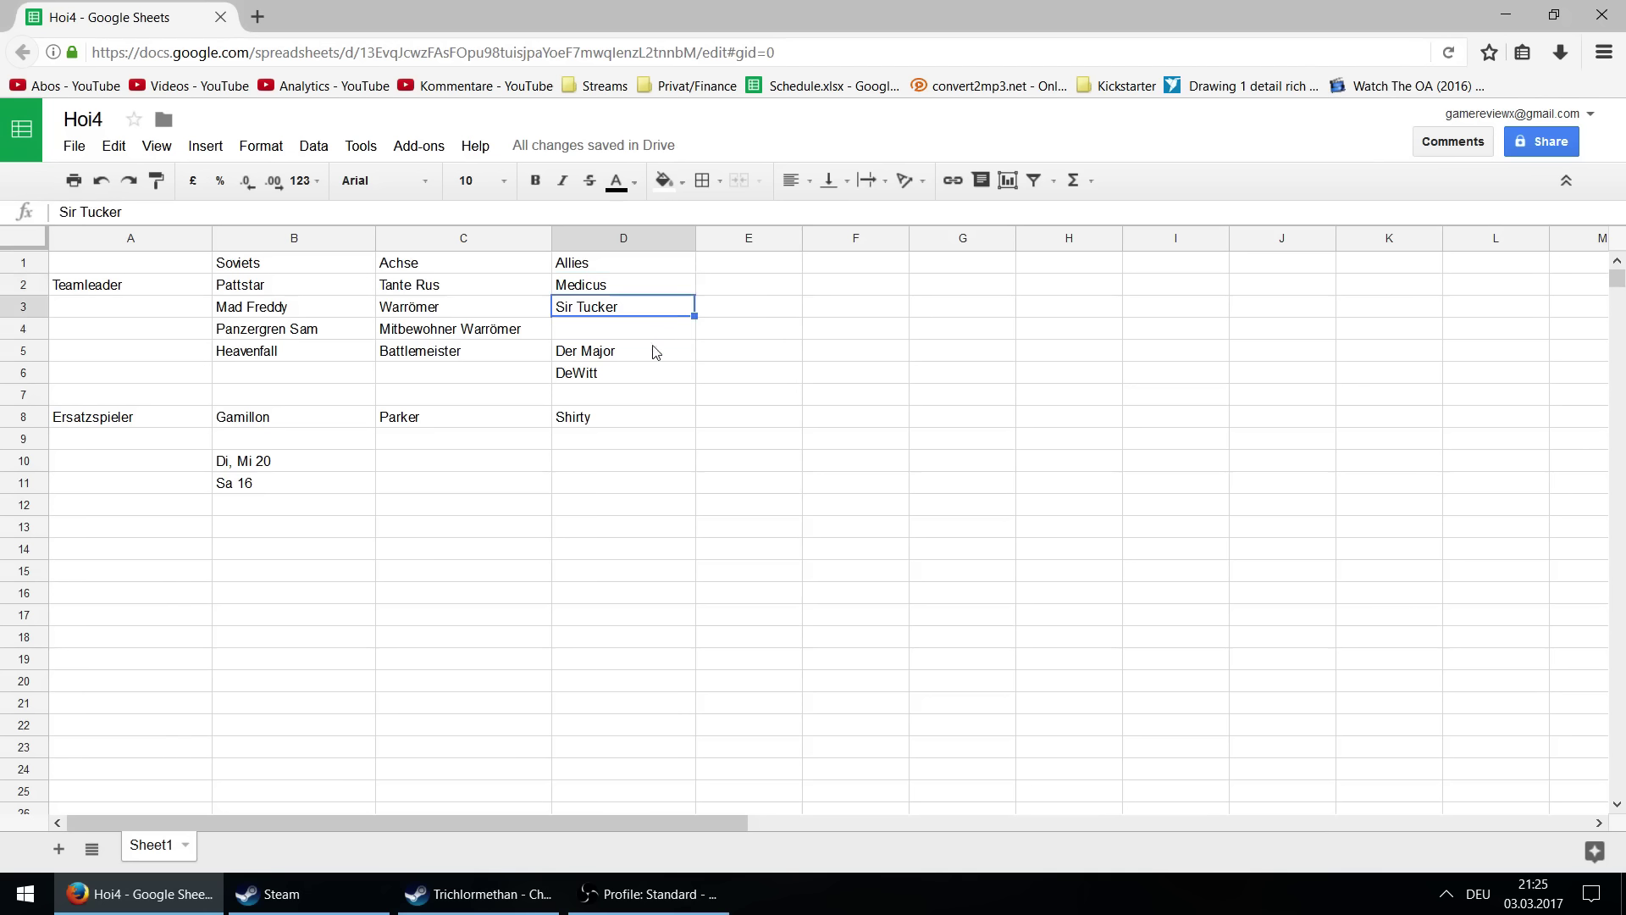
click(663, 334)
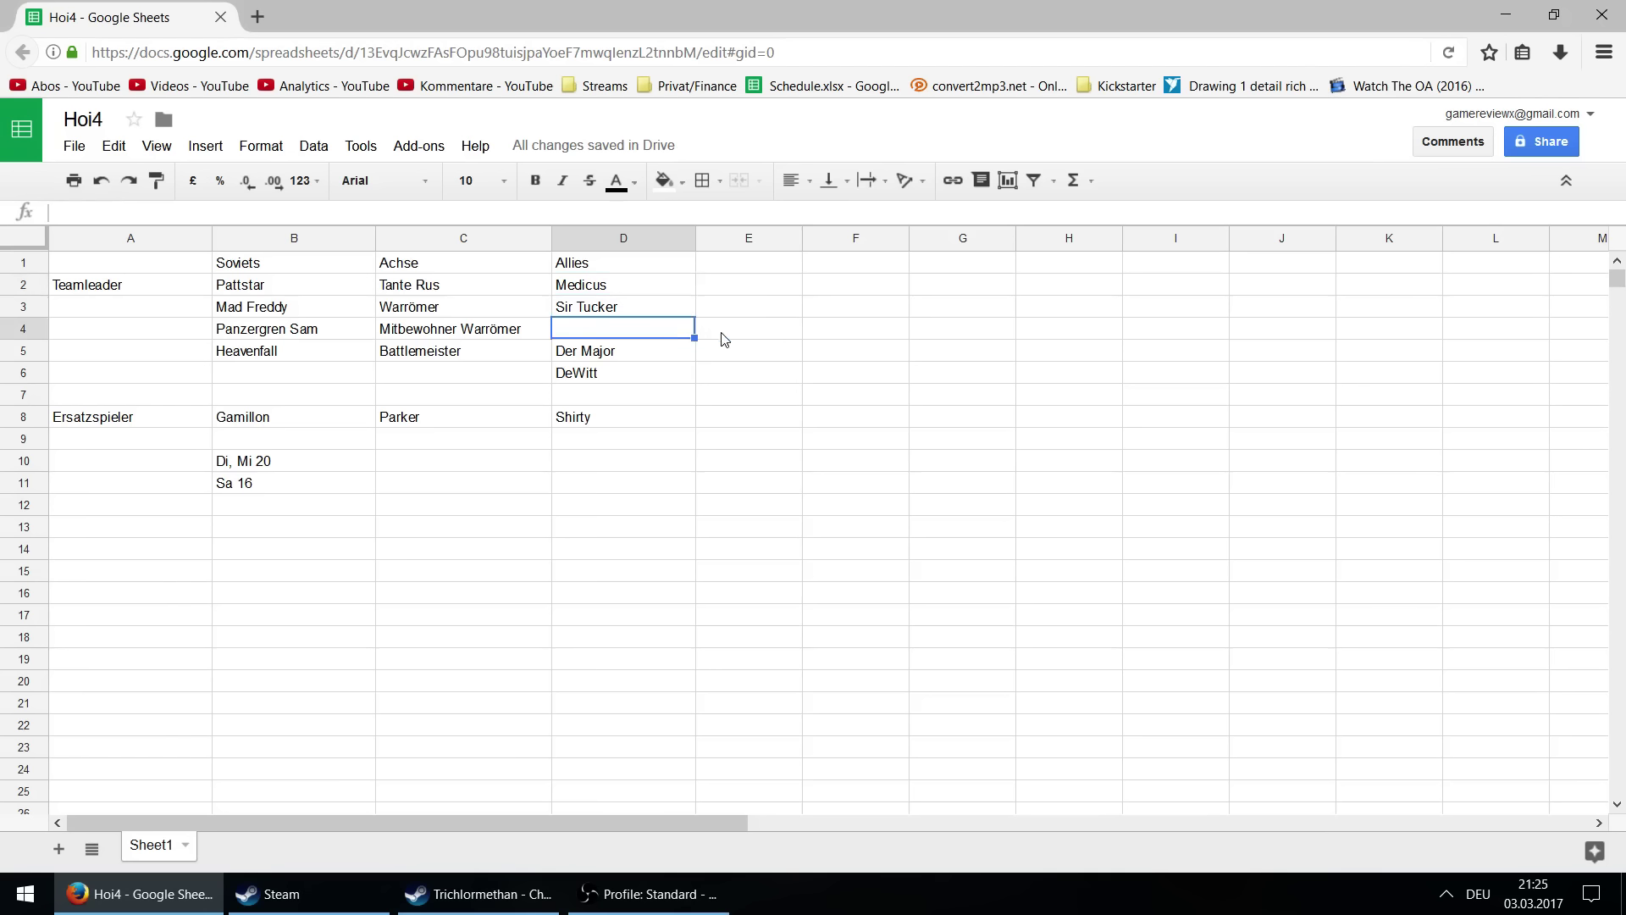